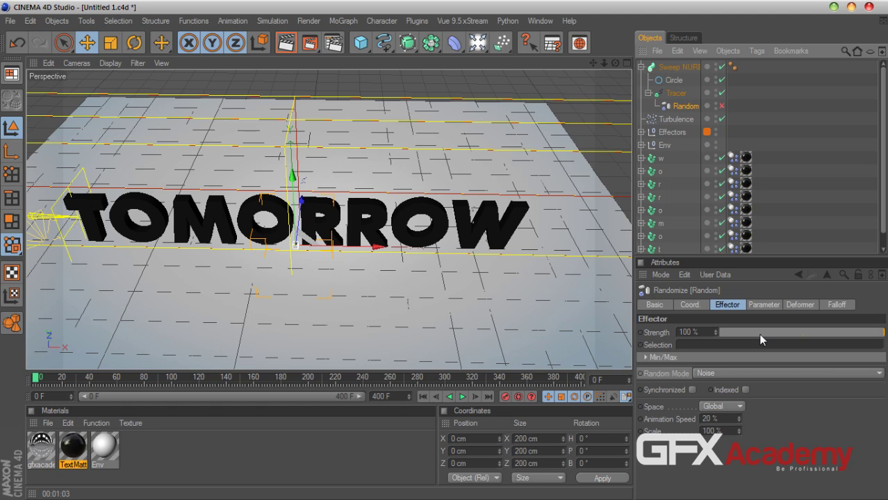
# Set the Random effector's strength to 0% and keyframe it at frame 0
pyautogui.moveTo(758, 333); pyautogui.dragTo(671, 333)
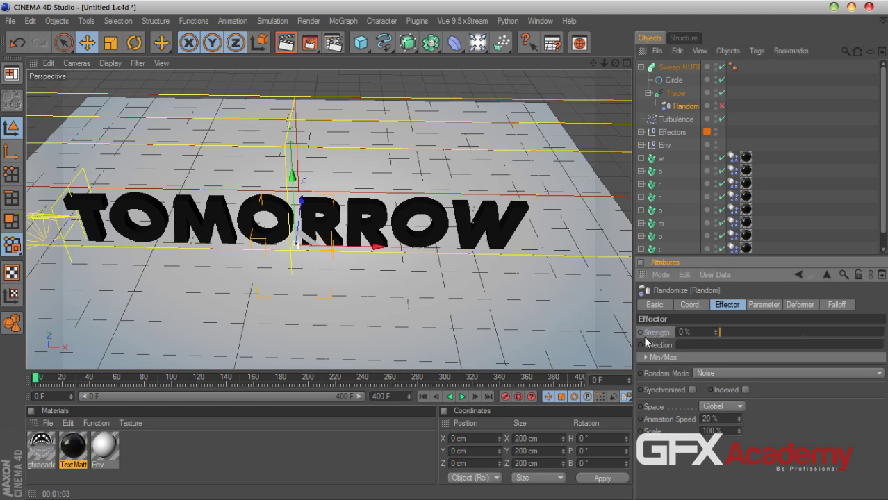
pyautogui.click(721, 106)
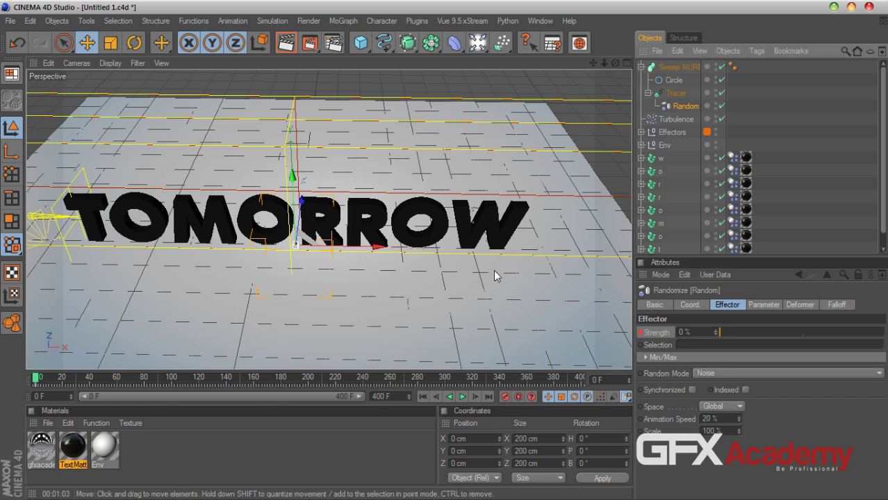
# Play the opening of the animation repeatedly to check its playback speed, returning to frame 0
pyautogui.click(462, 397)
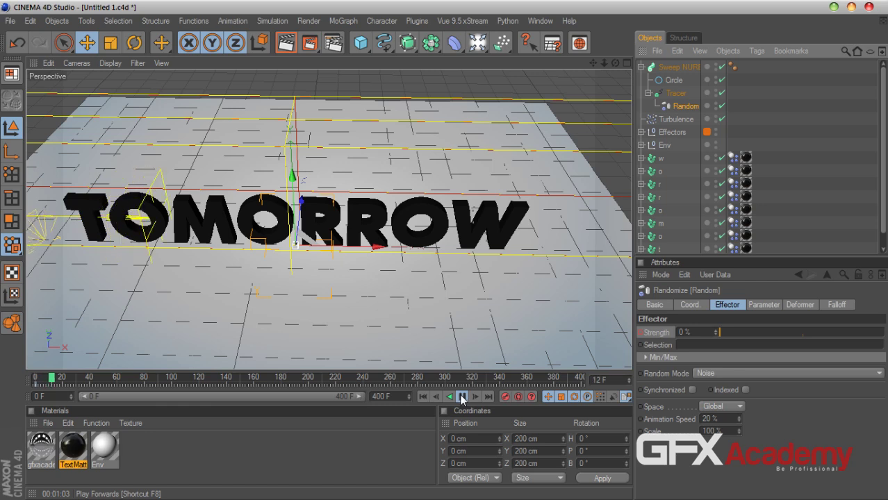
pyautogui.click(461, 396)
pyautogui.click(463, 397)
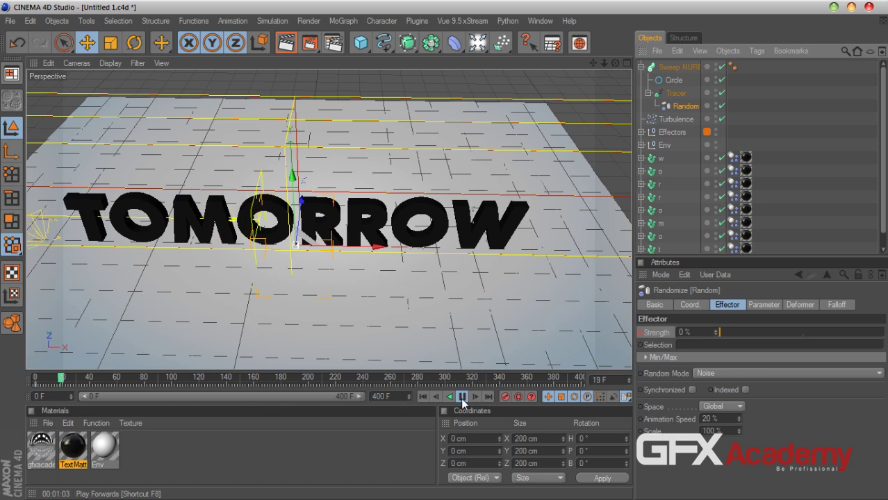
pyautogui.click(461, 397)
pyautogui.click(422, 396)
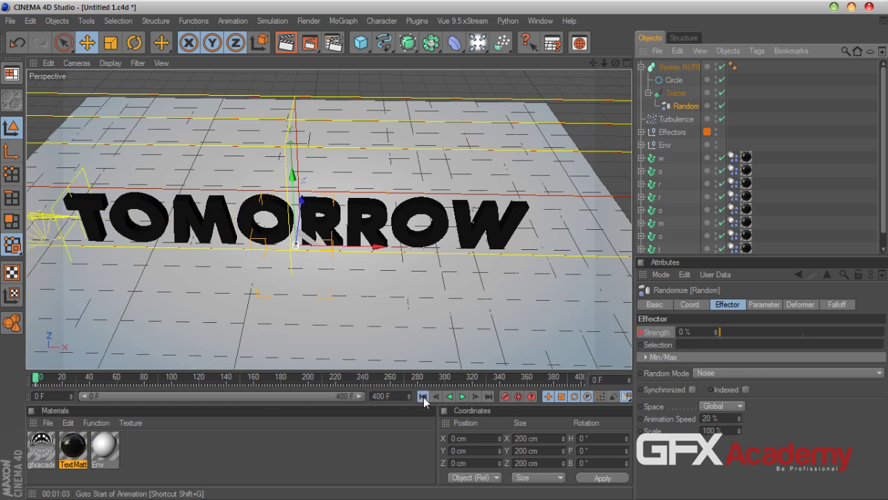
pyautogui.click(462, 398)
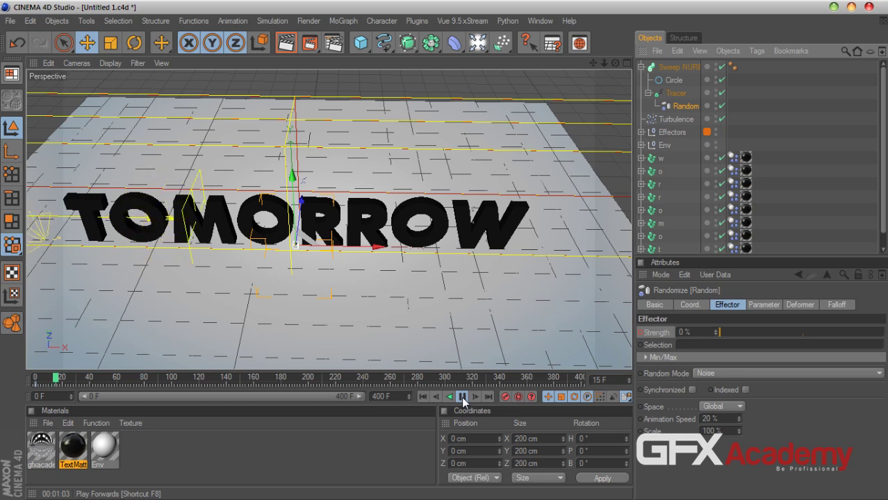
pyautogui.click(462, 397)
pyautogui.click(422, 396)
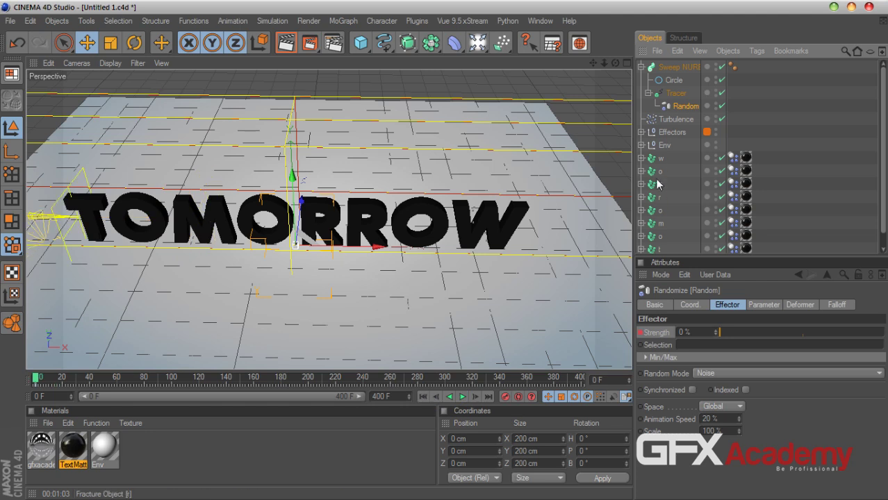
# Add a Display tag to all eight letter fracture objects of TOMORROW
pyautogui.click(658, 159)
pyautogui.scroll(-1, 661, 236)
pyautogui.keyDown('shift'); pyautogui.click(659, 236); pyautogui.keyUp('shift')
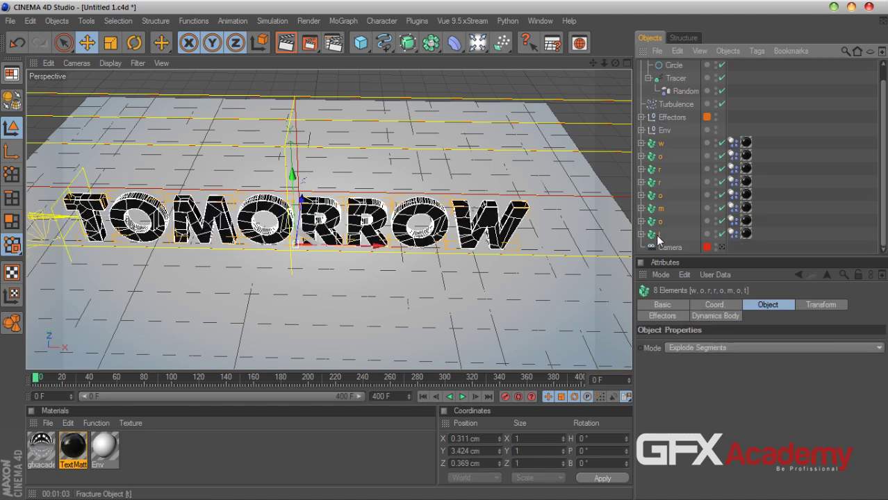
pyautogui.rightClick(658, 236)
pyautogui.moveTo(700, 51)
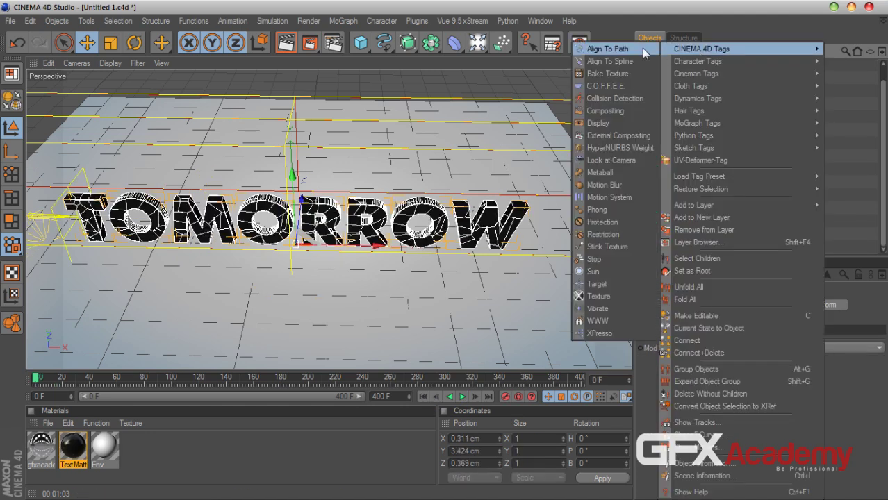
pyautogui.click(597, 123)
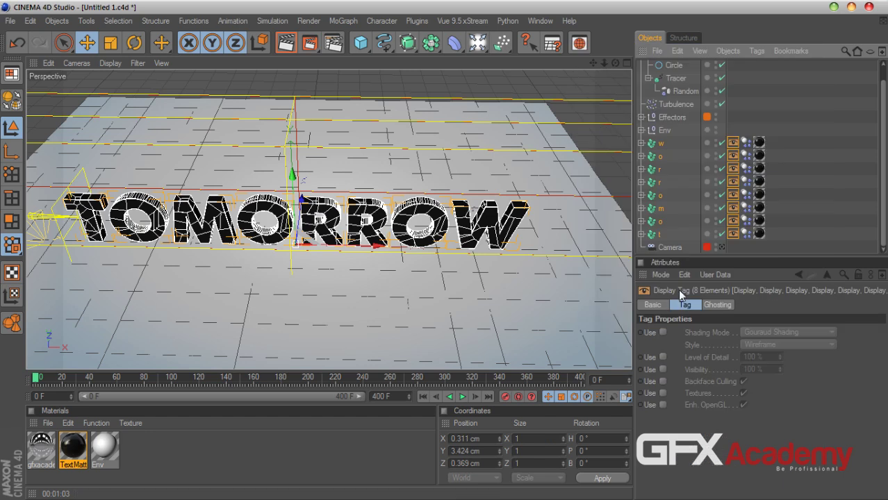
# Enable the level of detail on the eight Display tags and set it to 10%
pyautogui.click(662, 357)
pyautogui.doubleClick(754, 357)
pyautogui.write('10')
pyautogui.press('Return')
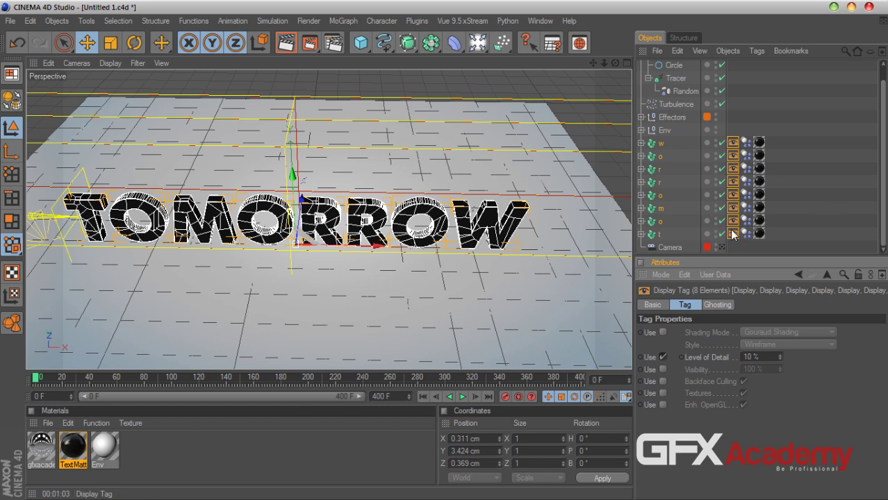
# Deselect everything, play the animation to check the effect of the Display tags, and return to frame 0
pyautogui.click(733, 208)
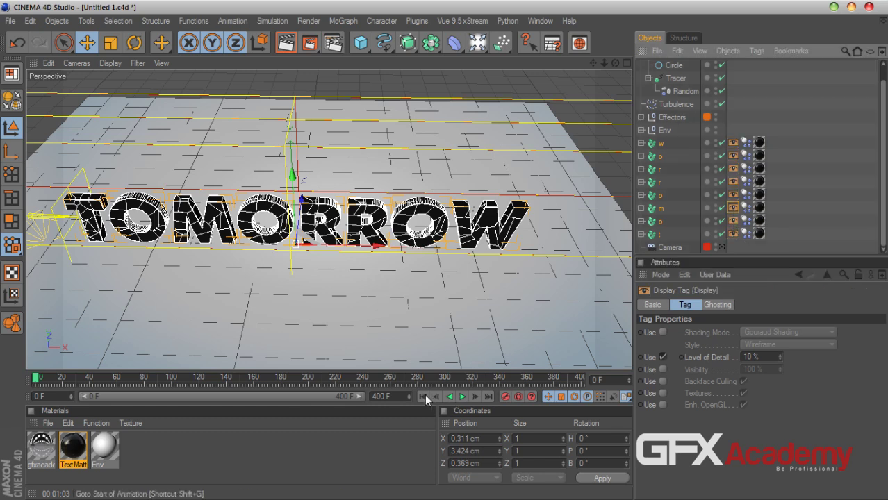
pyautogui.click(773, 223)
pyautogui.click(462, 397)
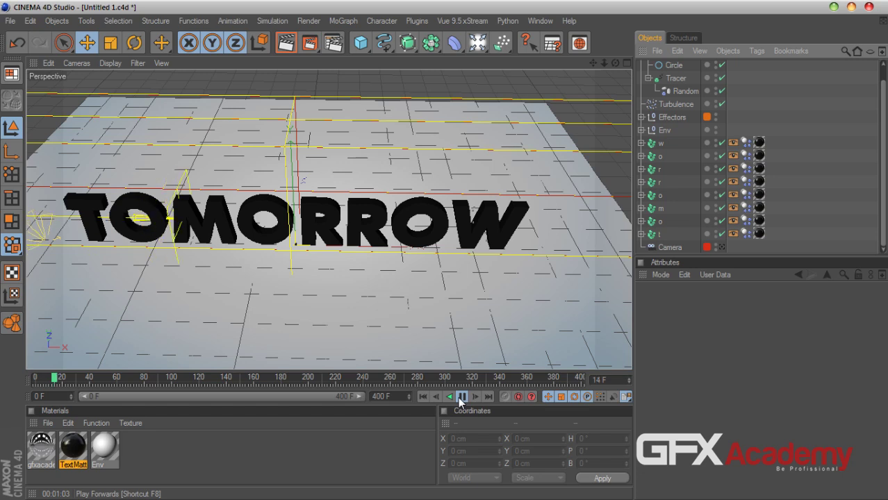
pyautogui.click(423, 396)
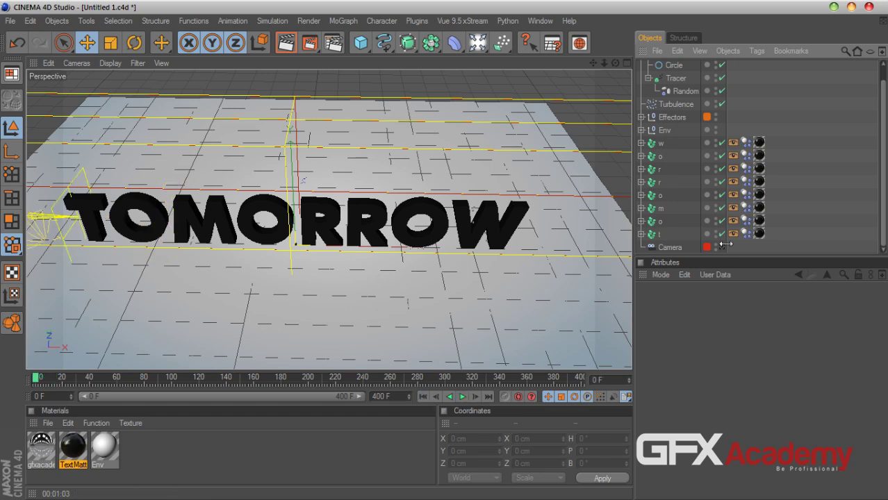
# Delete the Display tags from all eight letter objects
pyautogui.click(733, 234)
pyautogui.keyDown('shift'); pyautogui.click(732, 144); pyautogui.keyUp('shift')
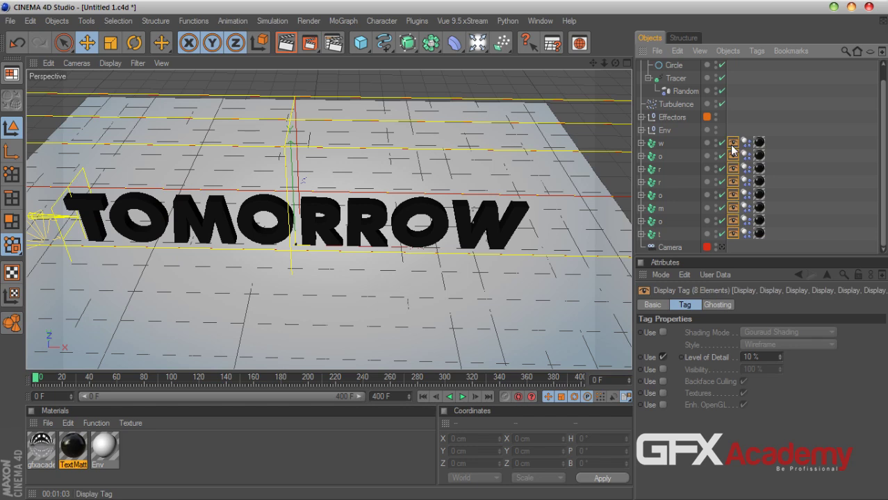
pyautogui.press('Delete')
# Add MoGraph Cache tags to the eight letter fracture objects and bake them
pyautogui.click(660, 144)
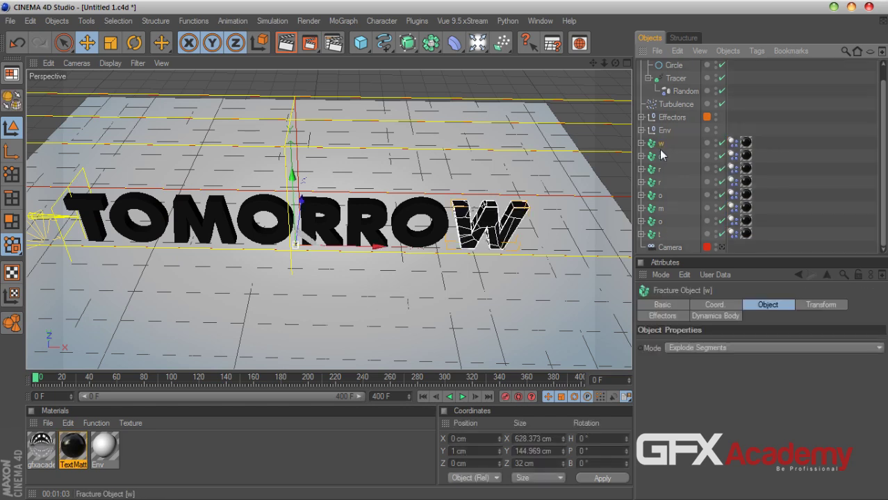
pyautogui.keyDown('shift'); pyautogui.click(652, 238); pyautogui.keyUp('shift')
pyautogui.rightClick(652, 238)
pyautogui.moveTo(711, 99)
pyautogui.moveTo(702, 124)
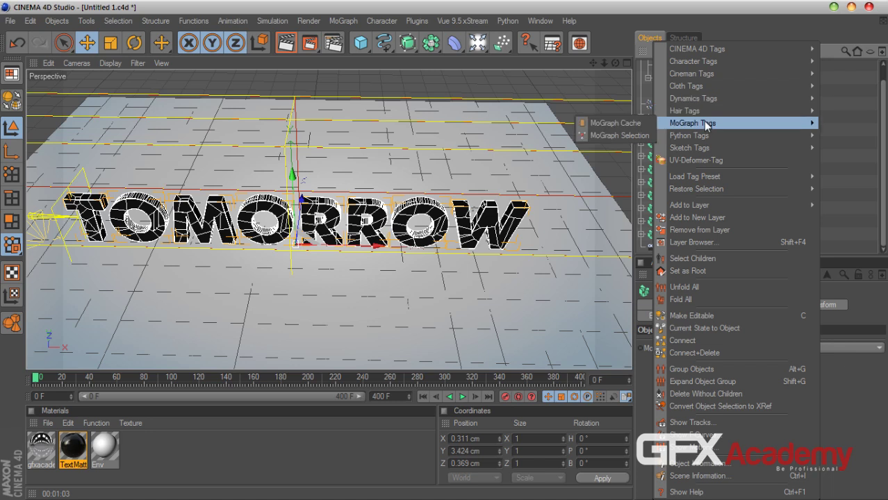
pyautogui.click(613, 122)
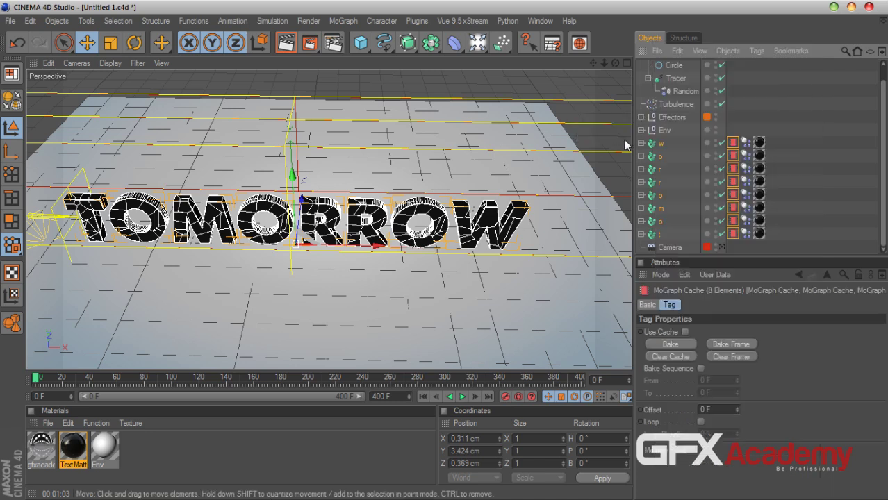
pyautogui.click(682, 344)
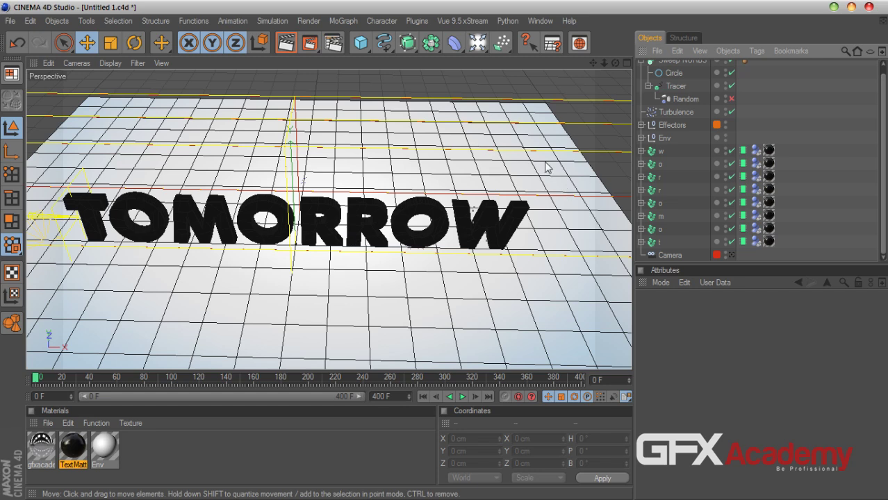
# Check the baked animation through the scene Camera and the default perspective view, and return to frame 0
pyautogui.click(730, 255)
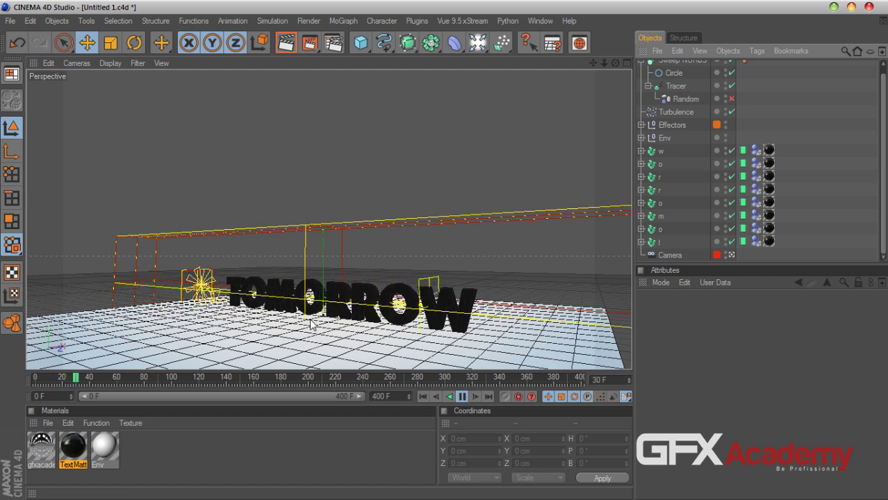
pyautogui.click(731, 255)
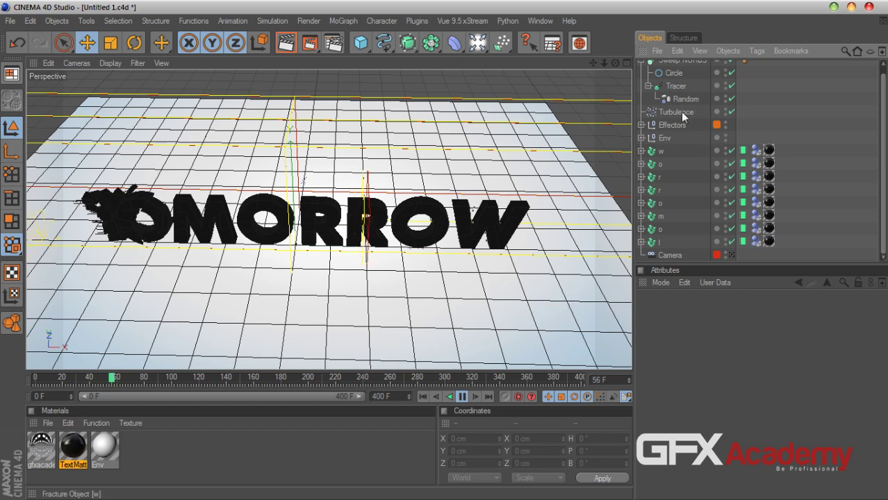
pyautogui.click(422, 396)
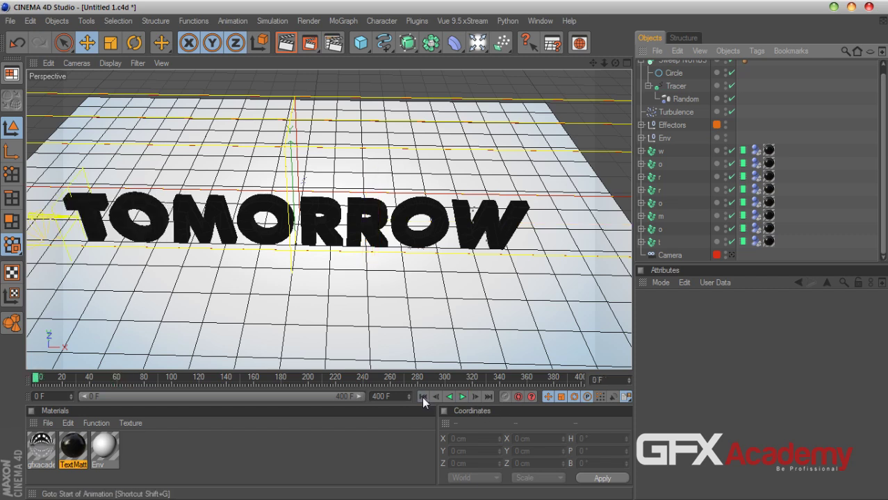
# Disable the Random effector under the Tracer
pyautogui.click(686, 99)
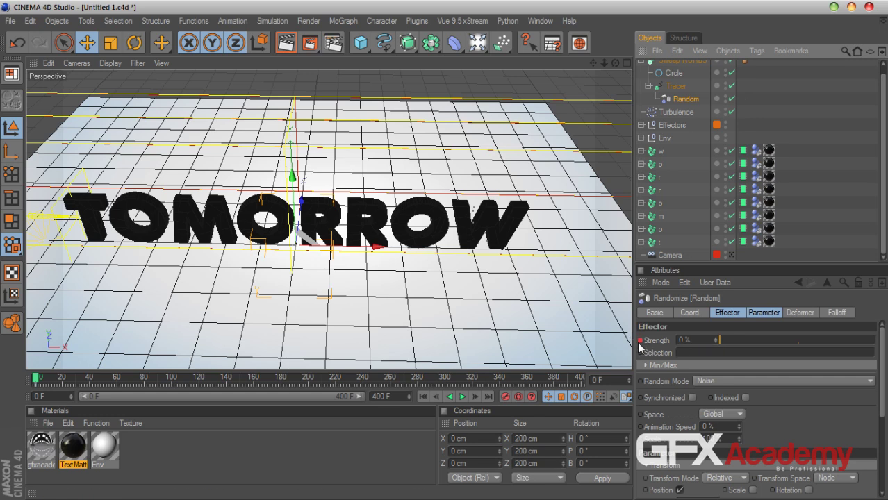
pyautogui.click(731, 99)
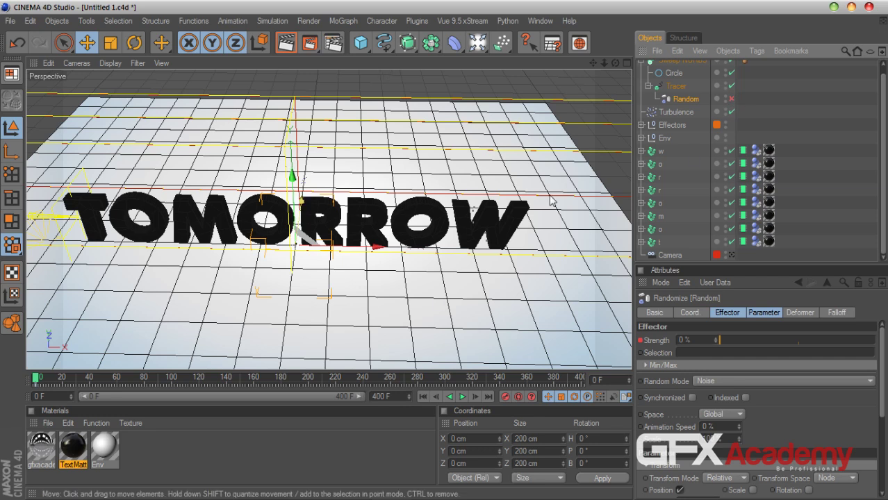
# Select the Plain effector in the Effectors group and scrub through the shattering letters, stopping at frame 145
pyautogui.scroll(1, 728, 173)
pyautogui.scroll(-1, 708, 193)
pyautogui.scroll(1, 708, 193)
pyautogui.click(642, 132)
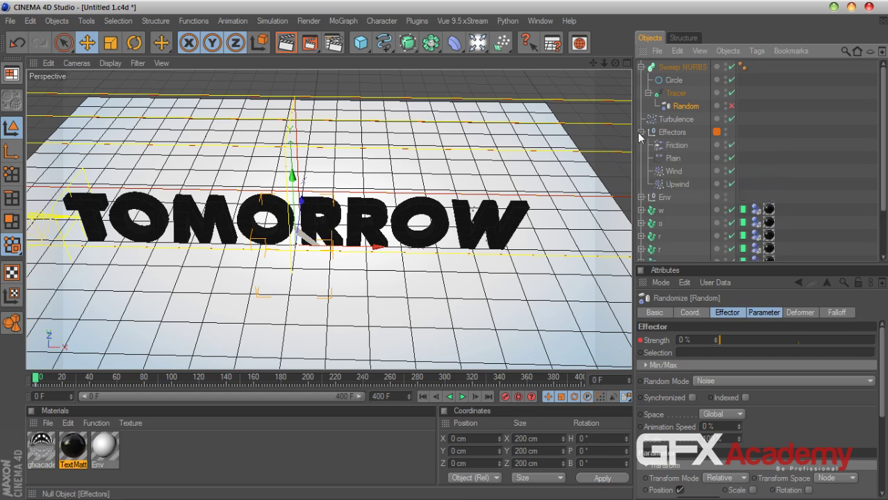
pyautogui.click(672, 157)
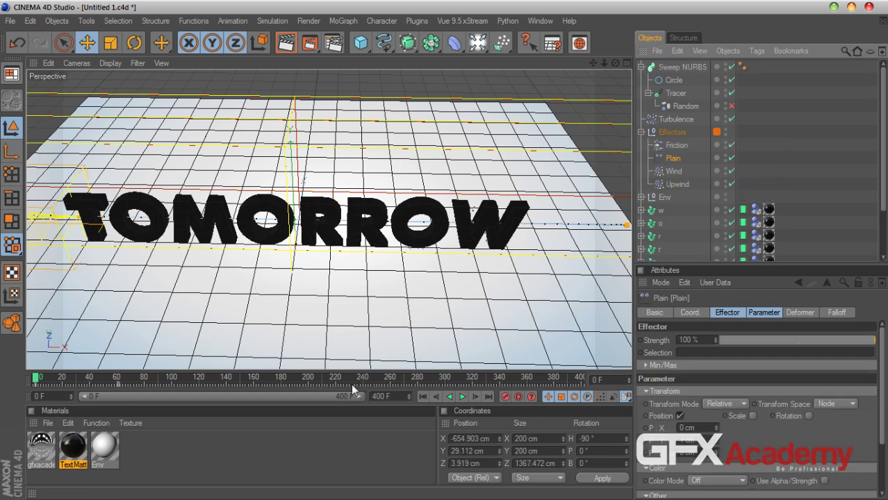
pyautogui.click(144, 382)
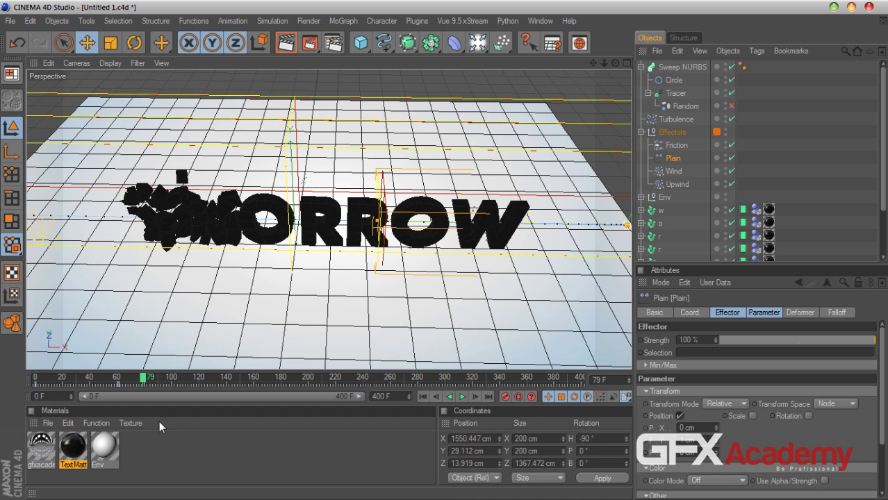
pyautogui.click(253, 378)
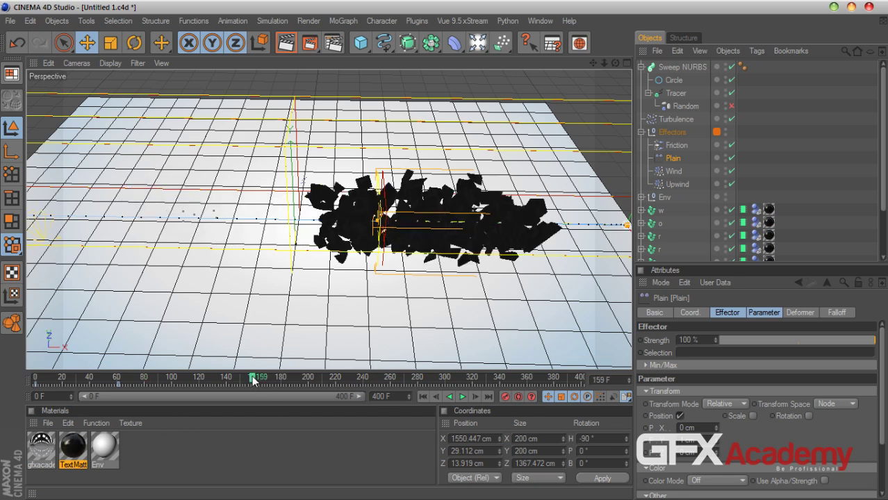
pyautogui.click(199, 378)
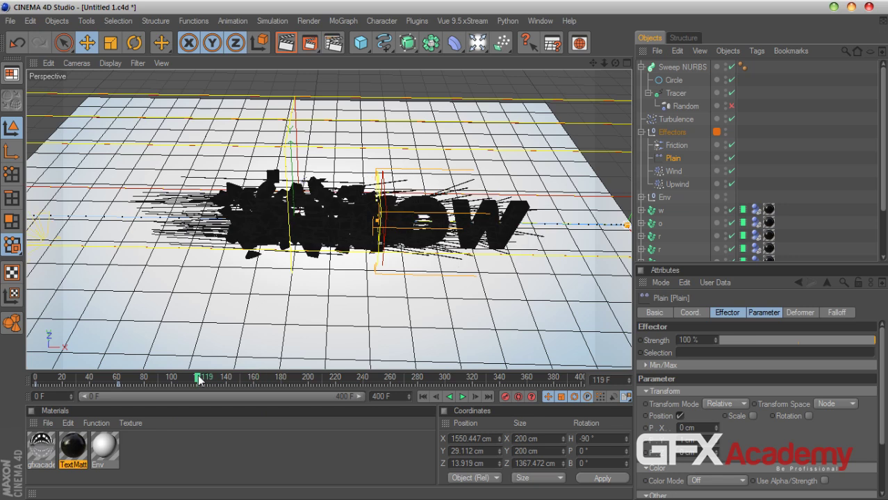
pyautogui.click(230, 379)
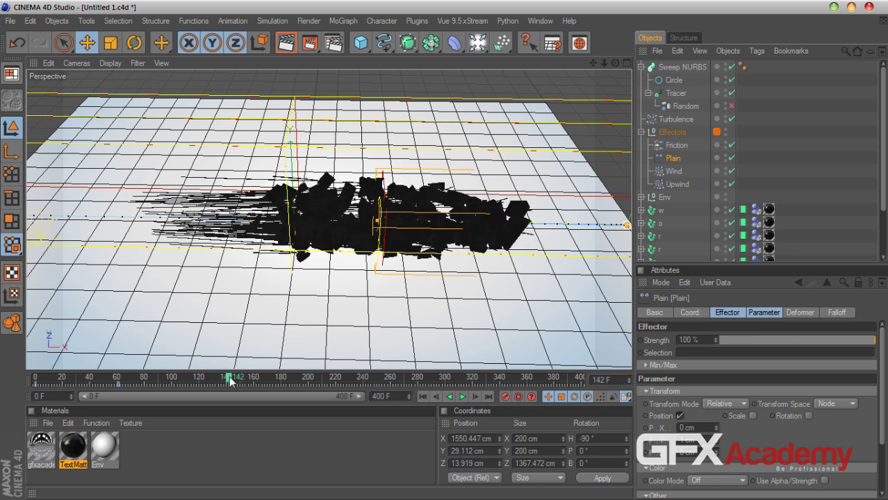
pyautogui.click(476, 396)
pyautogui.click(475, 396)
pyautogui.click(475, 396)
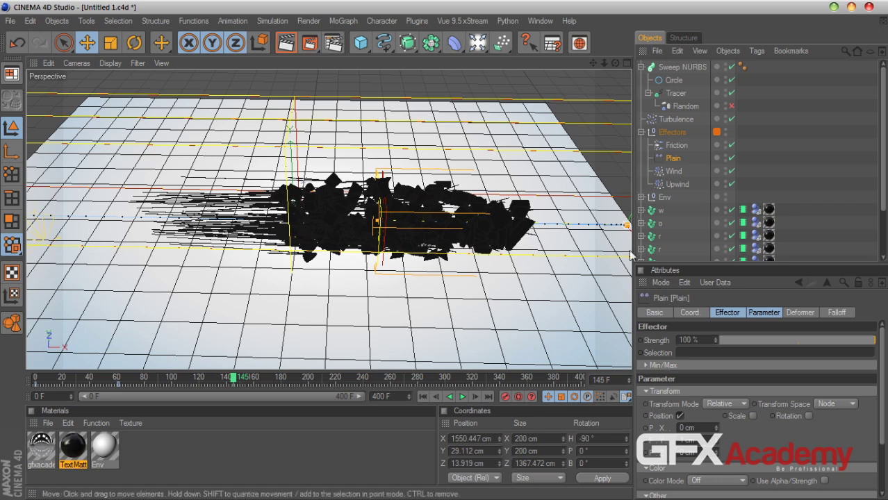
# Keyframe the Random effector's Strength at 0% on frame 145 and 100% on frame 155, and return to frame 0
pyautogui.click(688, 108)
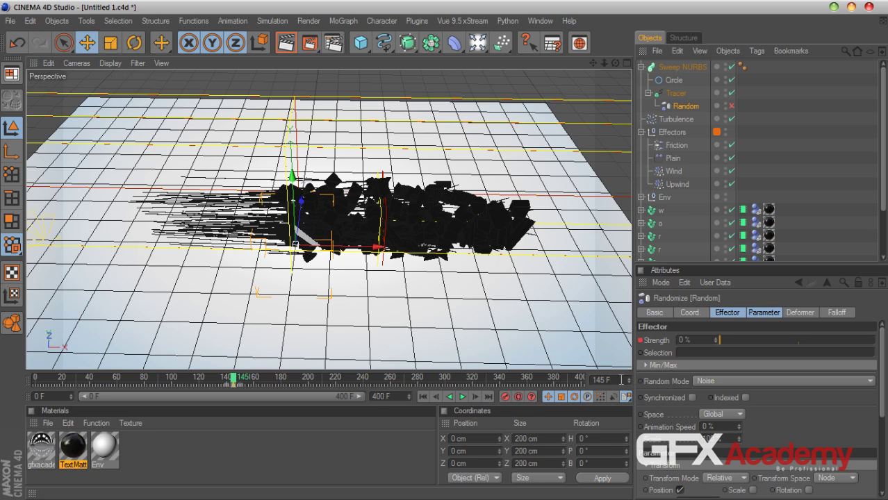
pyautogui.write('1')
pyautogui.press('Return')
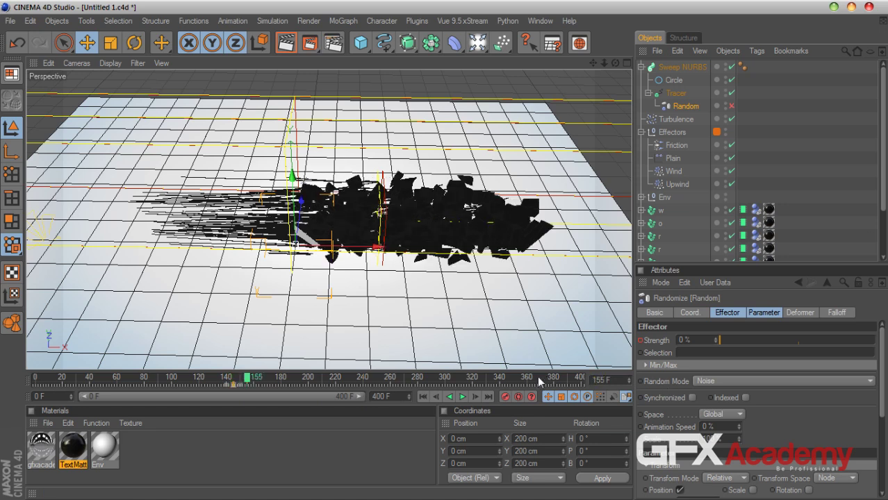
pyautogui.moveTo(790, 340); pyautogui.dragTo(883, 348)
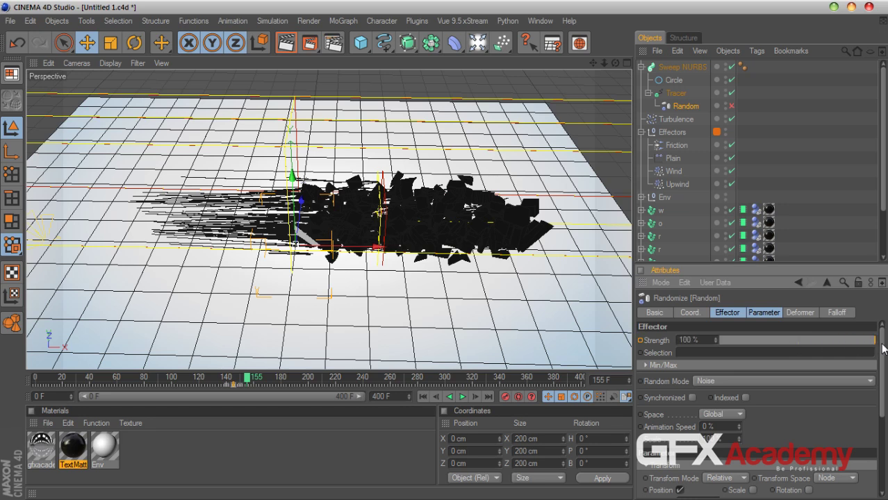
pyautogui.click(504, 397)
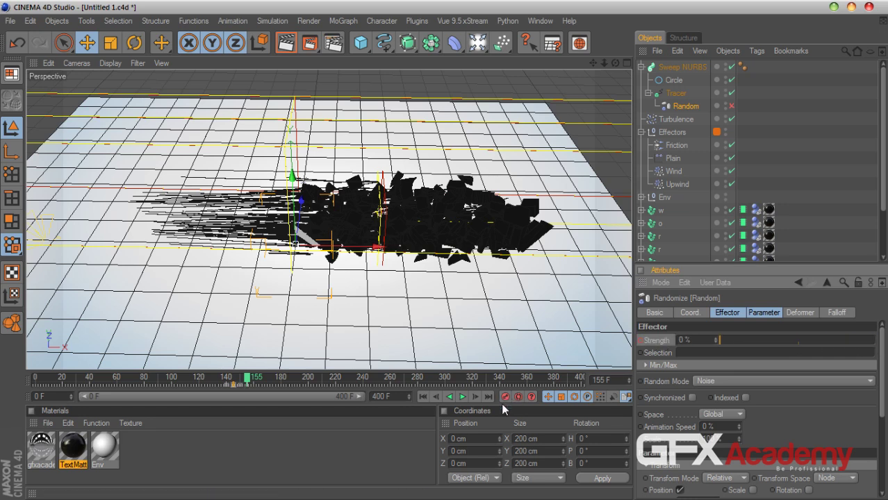
pyautogui.moveTo(725, 347); pyautogui.dragTo(875, 346)
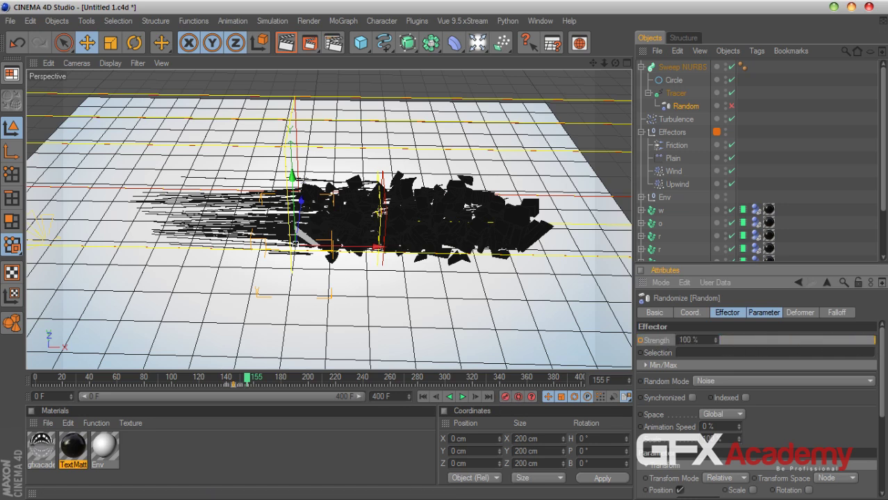
pyautogui.click(639, 340)
pyautogui.click(422, 396)
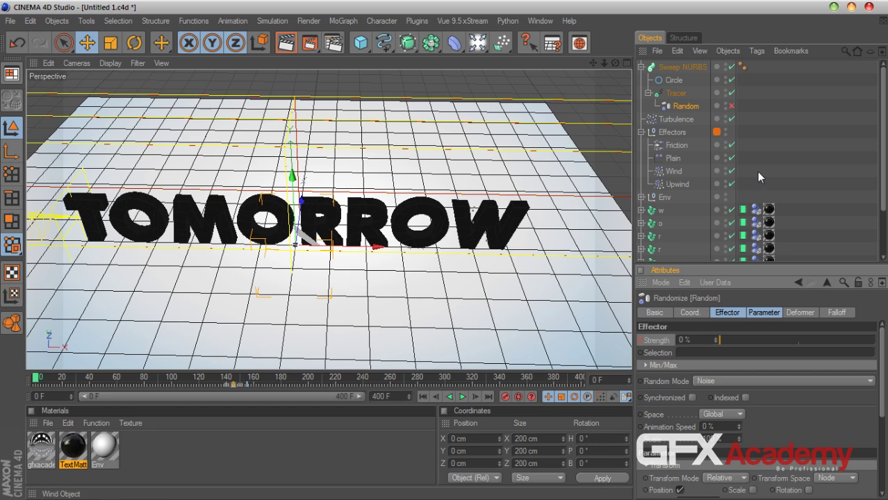
pyautogui.click(450, 221)
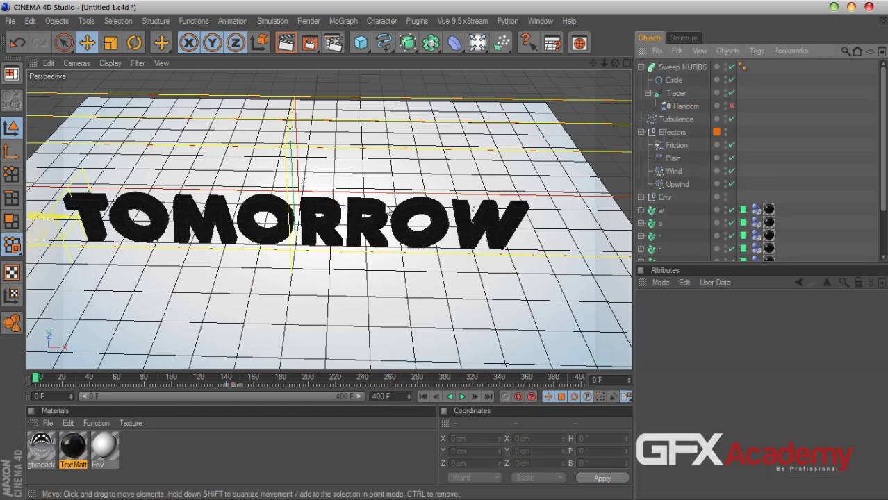
# Enable the Random effector and set the Tracer's Intermediate Points to None
pyautogui.click(732, 106)
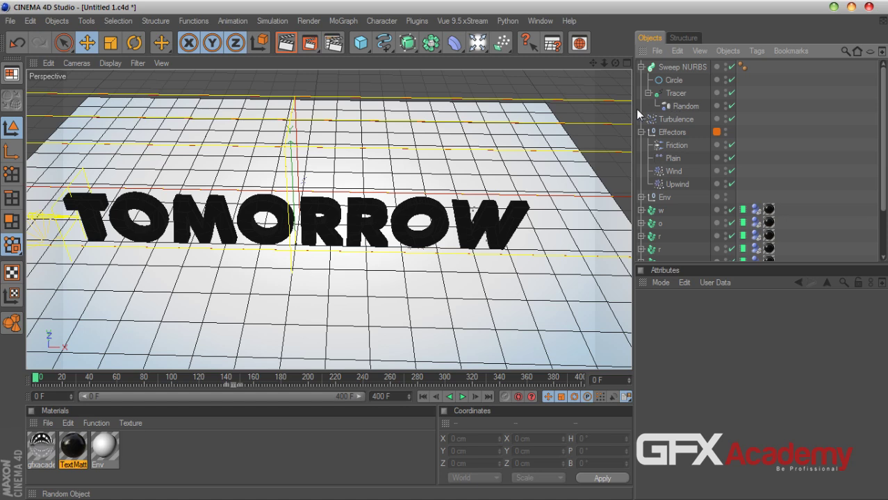
pyautogui.click(675, 93)
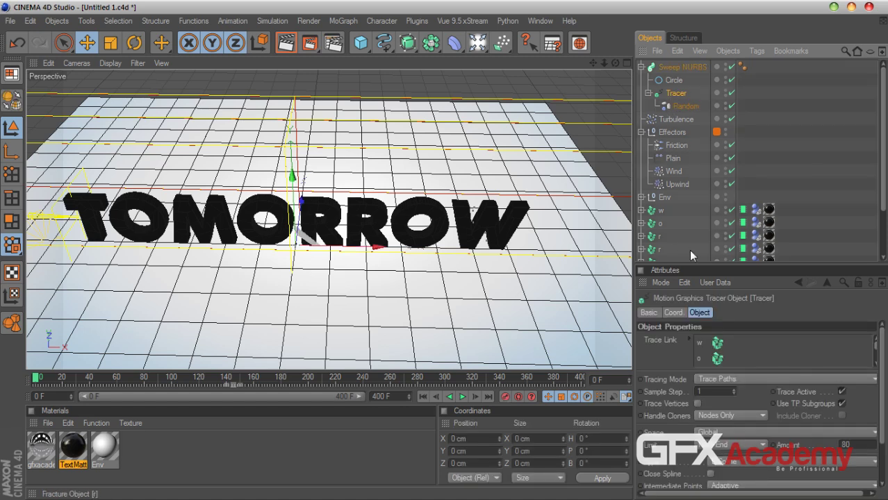
pyautogui.scroll(-3, 878, 431)
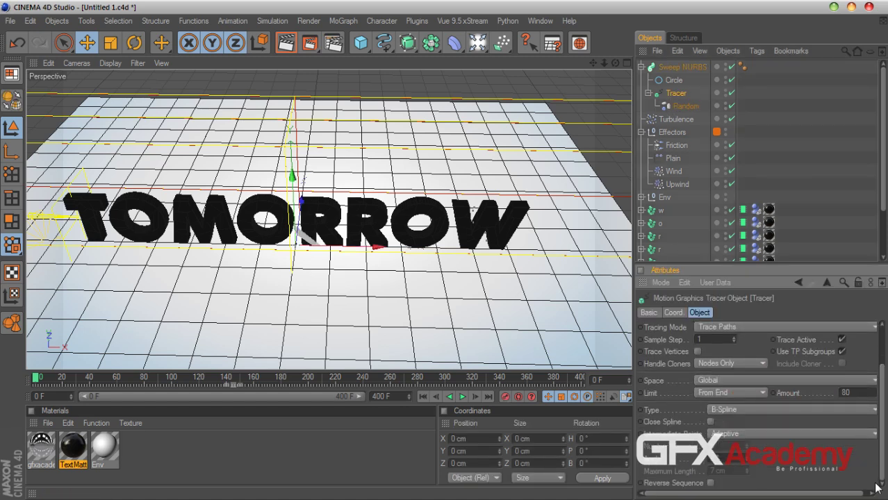
pyautogui.click(734, 433)
pyautogui.click(730, 373)
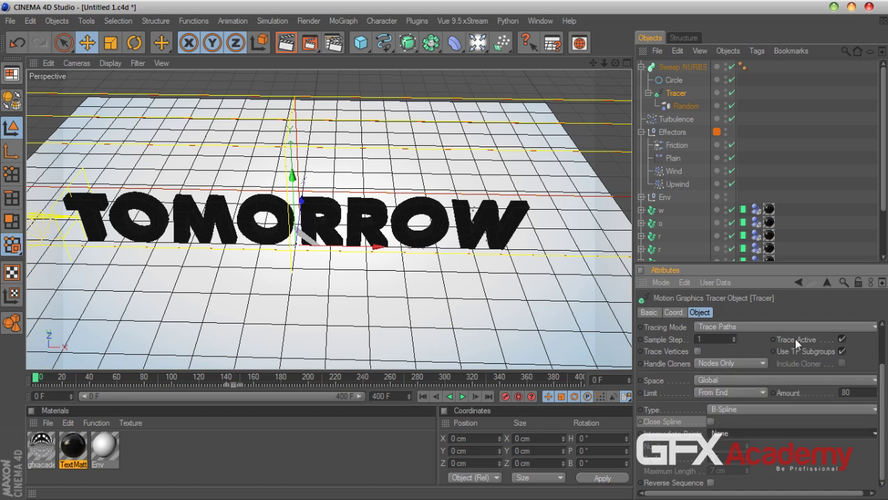
pyautogui.click(799, 173)
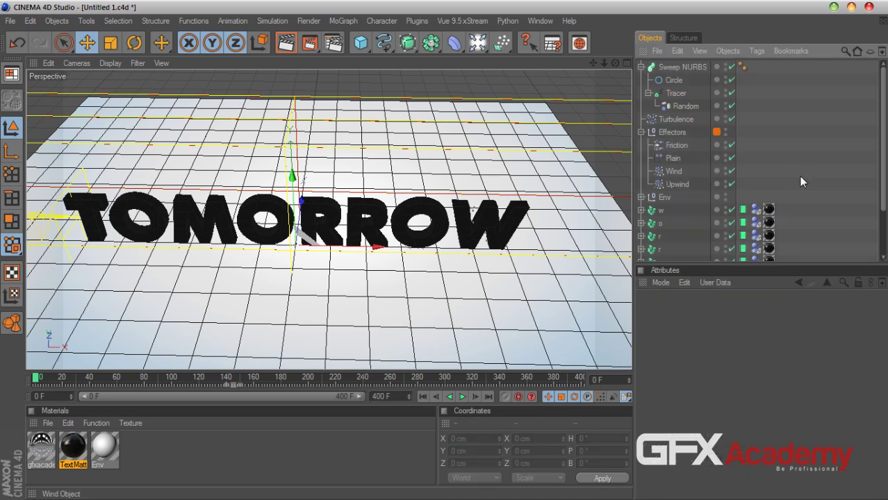
# Play the animation and examine the traced lines from a lower, closer angle
pyautogui.click(462, 396)
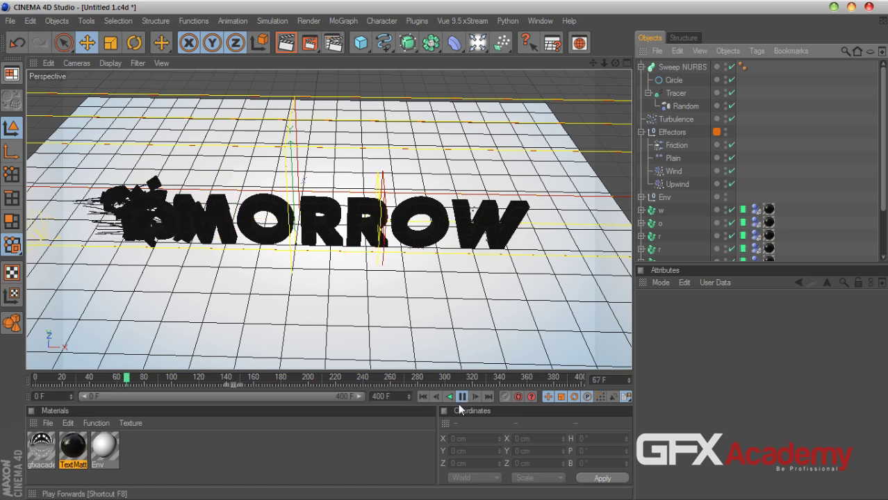
pyautogui.moveTo(614, 64); pyautogui.dragTo(547, 128)
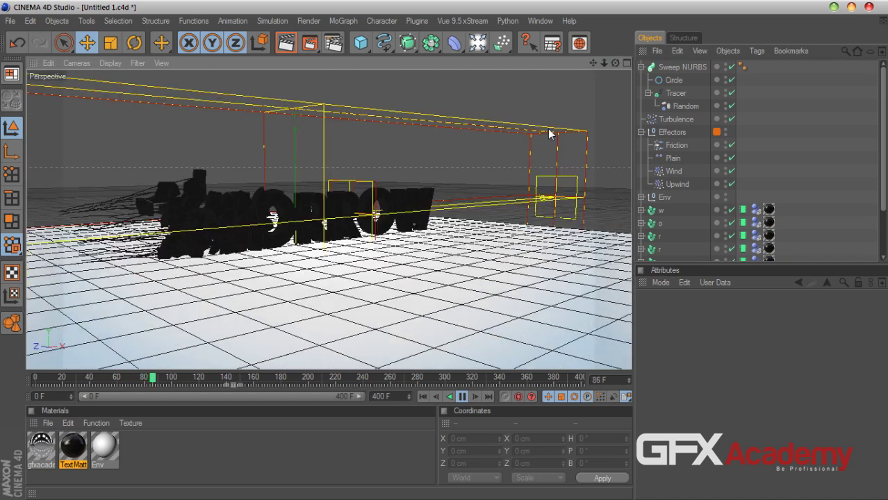
pyautogui.scroll(5, 547, 128)
pyautogui.scroll(-5, 537, 146)
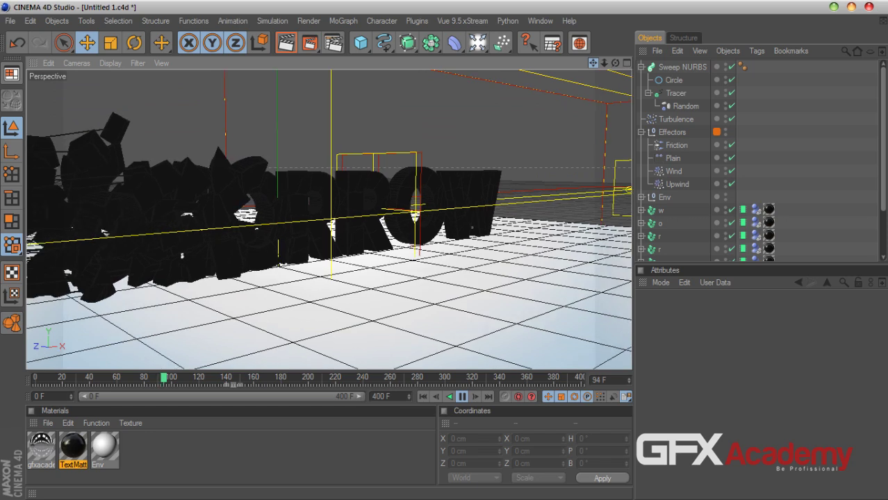
pyautogui.keyDown('alt'); pyautogui.moveTo(334, 204); pyautogui.dragTo(324, 225); pyautogui.keyUp('alt')
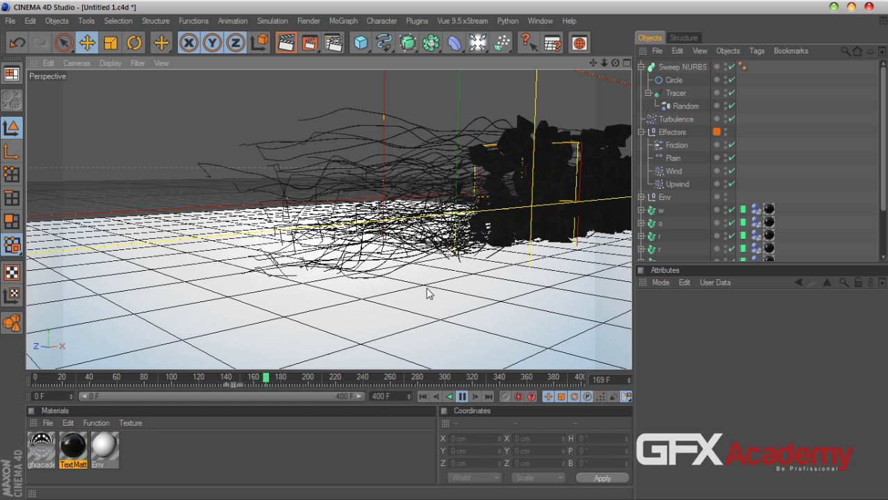
# Look through the scene Camera, stop playback at frame 200 and render the view
pyautogui.scroll(-3, 806, 202)
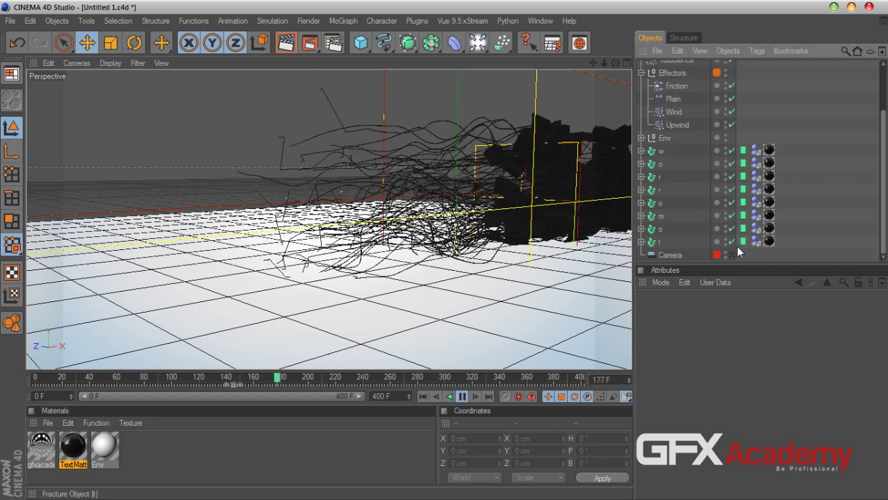
pyautogui.click(730, 255)
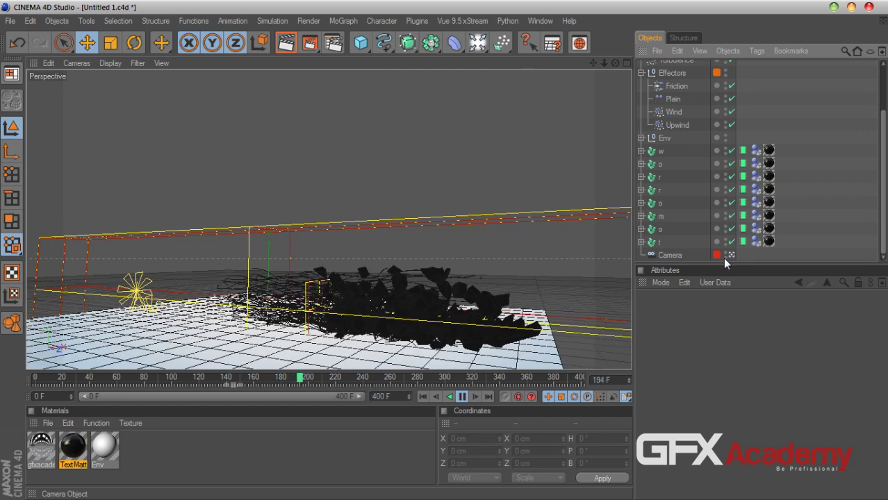
pyautogui.click(462, 396)
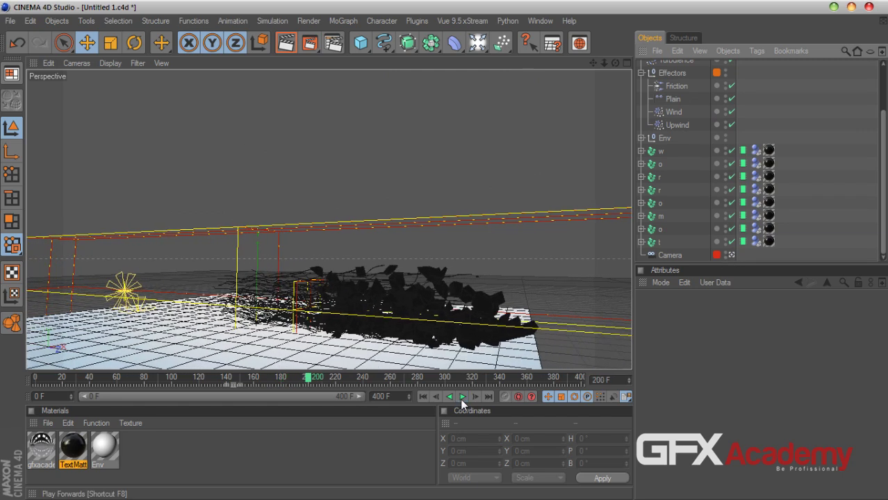
pyautogui.click(285, 43)
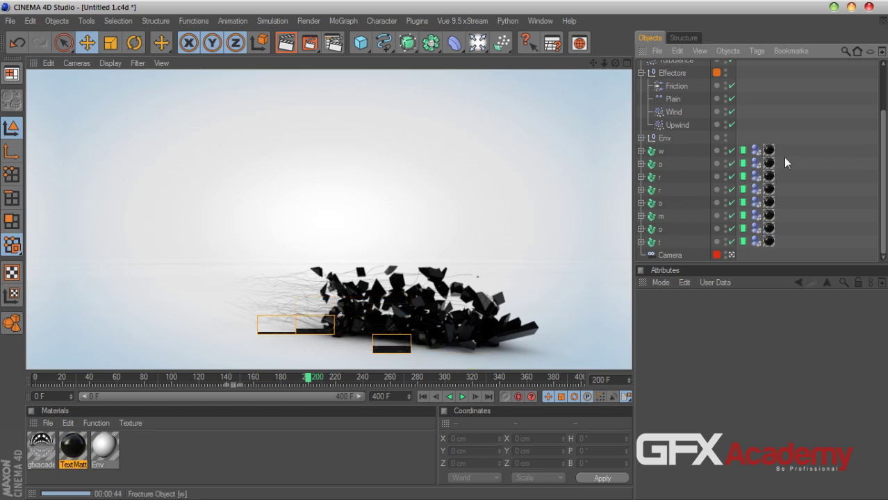
# Set the Tracer's spline type to Cubic and return to frame 0
pyautogui.scroll(3, 885, 194)
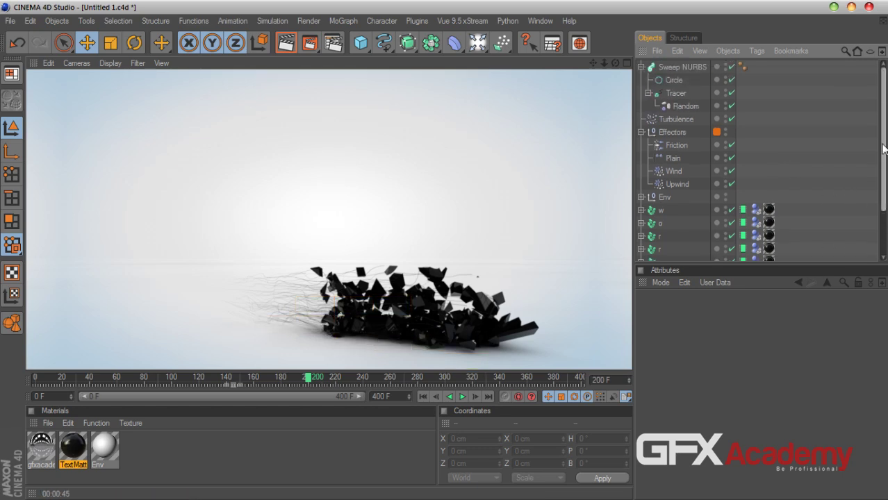
pyautogui.click(676, 93)
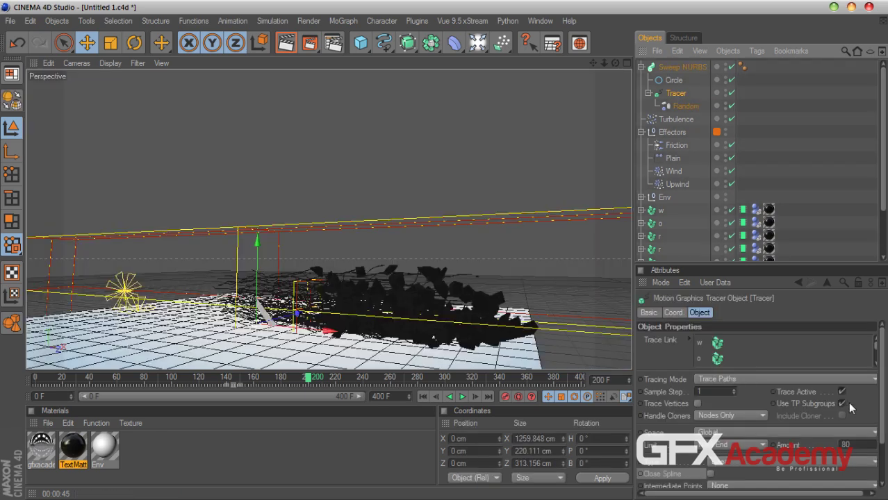
pyautogui.scroll(-3, 884, 404)
pyautogui.click(740, 409)
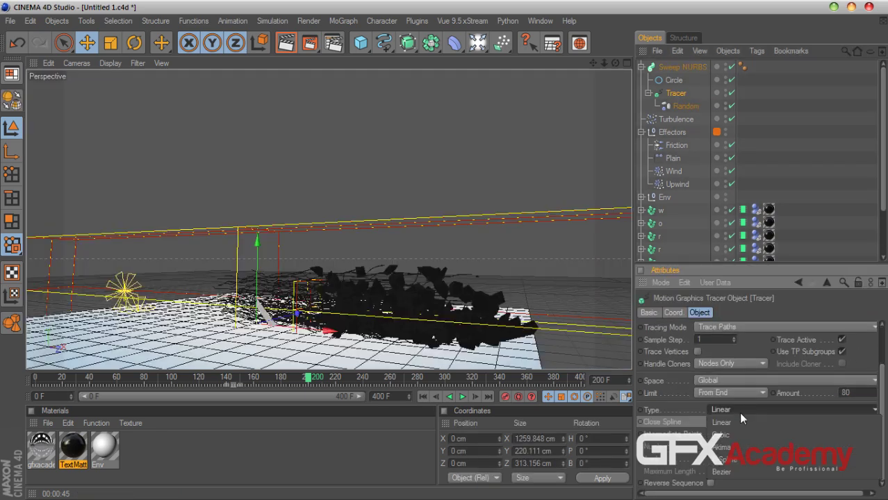
pyautogui.click(736, 433)
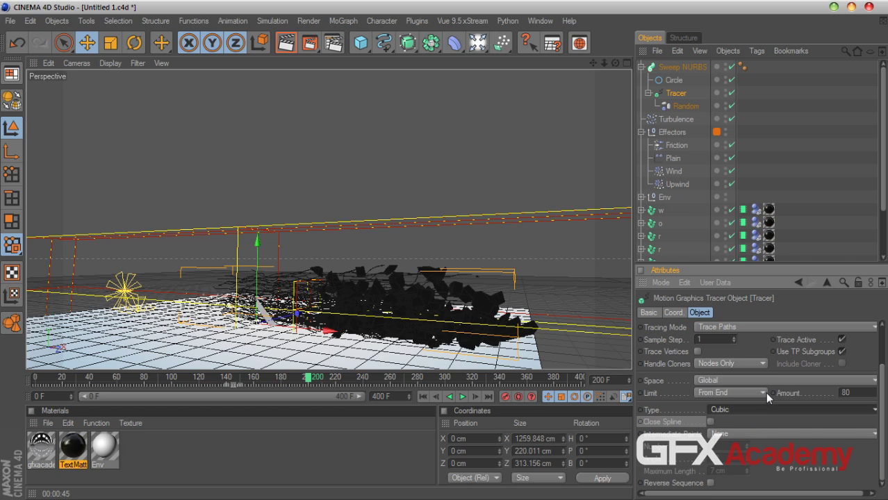
pyautogui.click(420, 397)
pyautogui.click(733, 182)
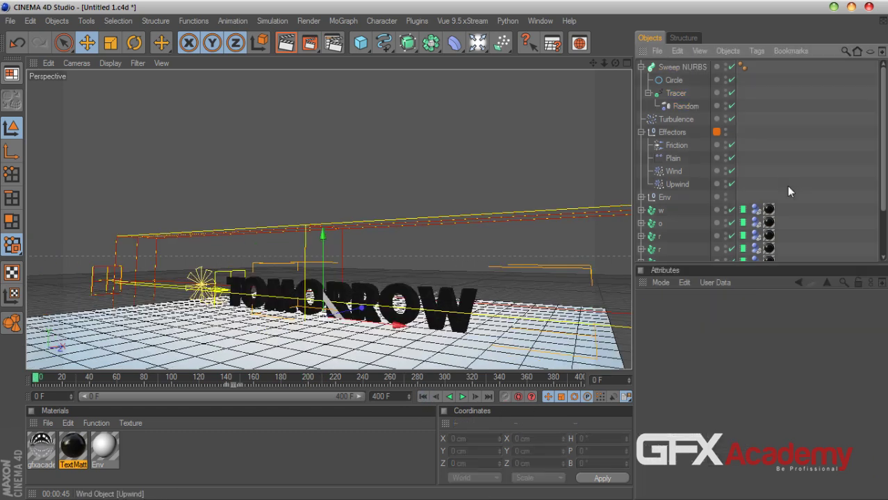
# Set the viewport's level of detail to High and its display mode to Gouraud Shading
pyautogui.click(113, 66)
pyautogui.moveTo(120, 85)
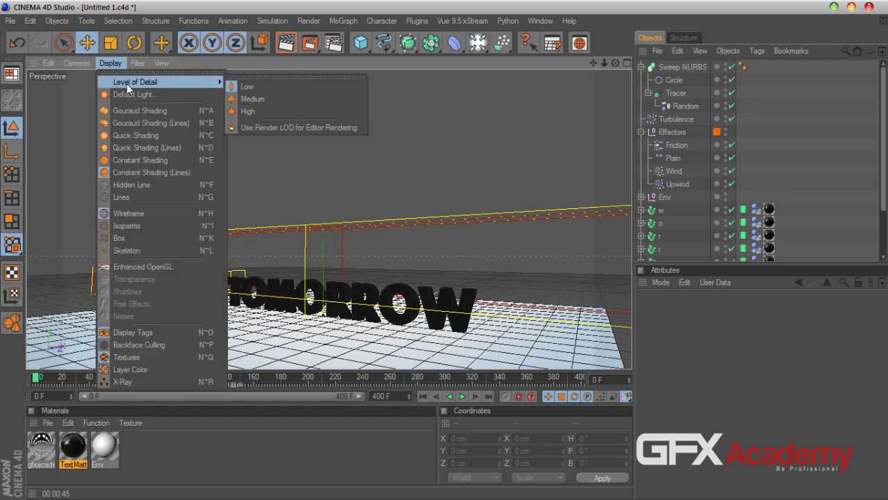
pyautogui.click(269, 111)
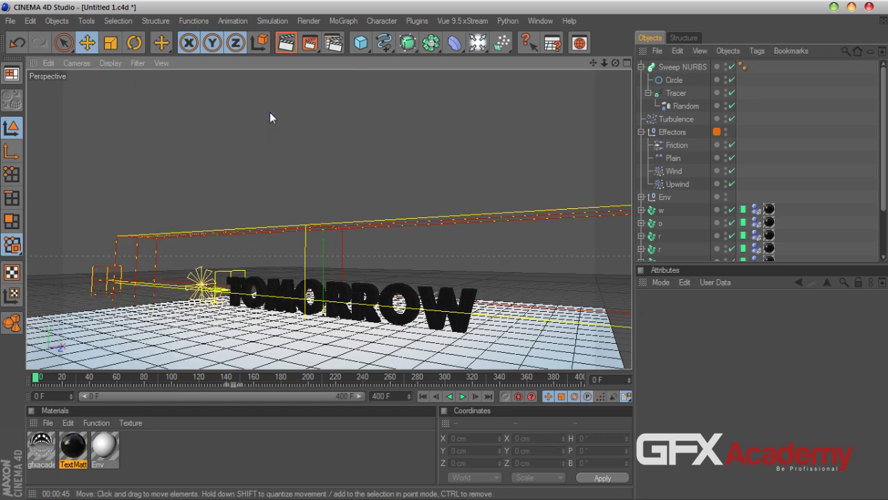
pyautogui.click(111, 63)
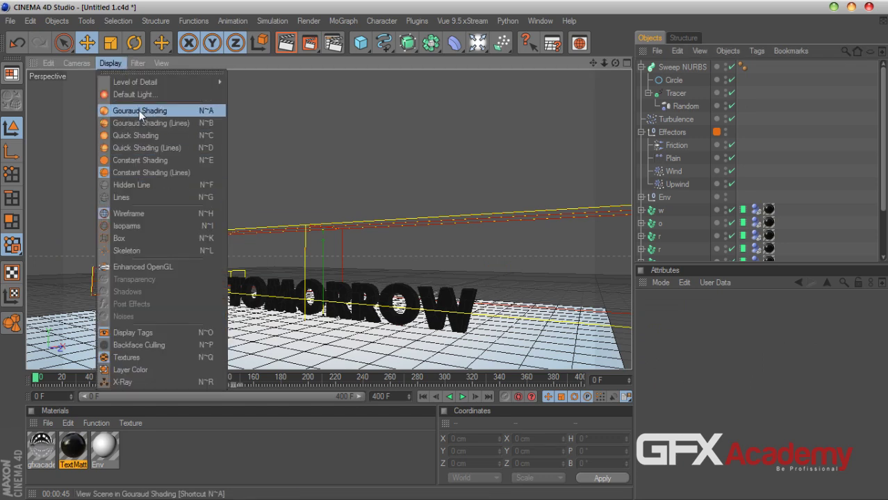
pyautogui.click(139, 111)
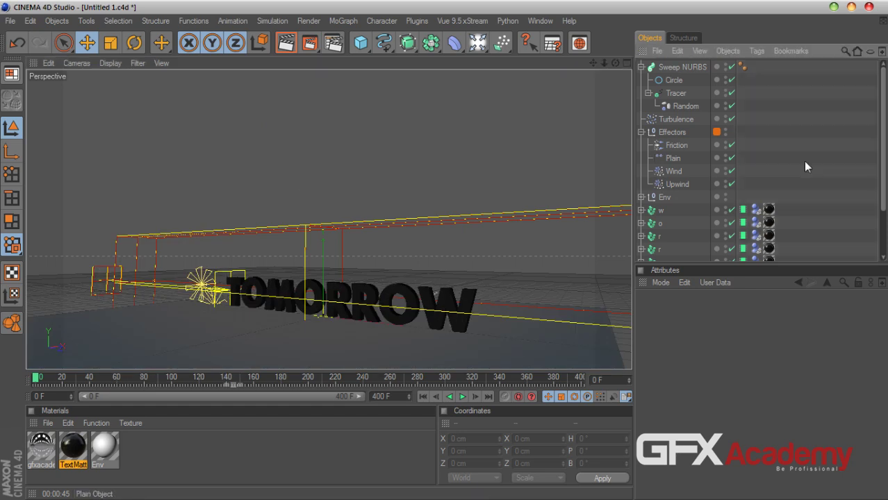
pyautogui.click(108, 63)
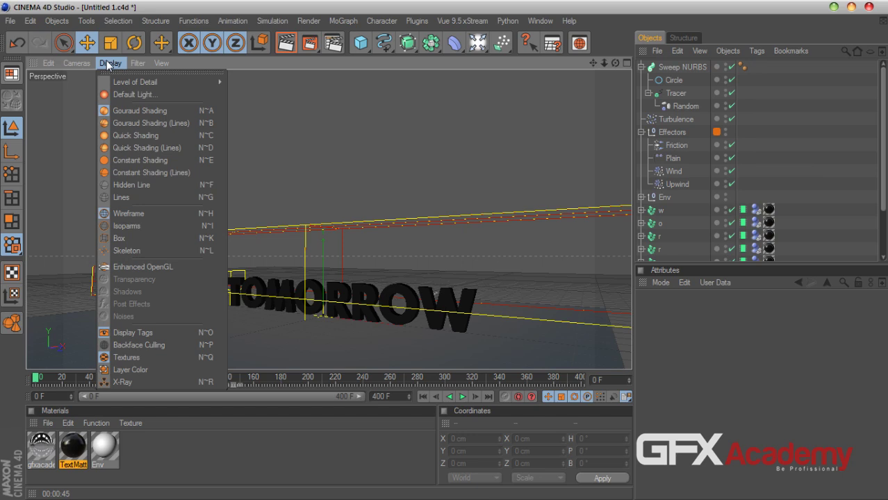
pyautogui.click(107, 63)
pyautogui.click(108, 63)
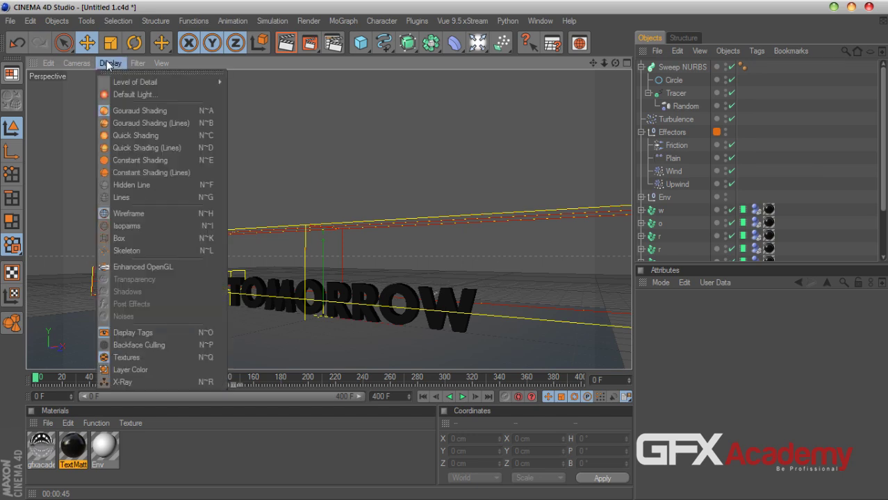
pyautogui.click(163, 258)
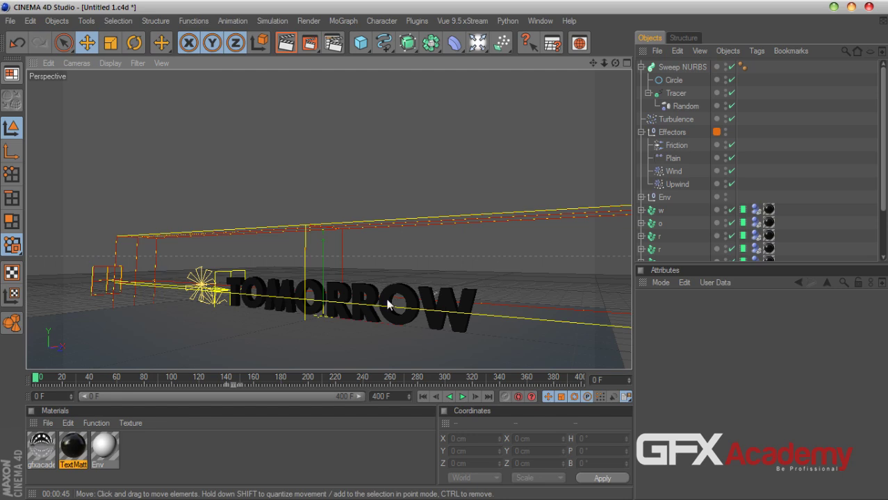
# Review the OpenGL settings in the program preferences and close them without changes
pyautogui.click(30, 20)
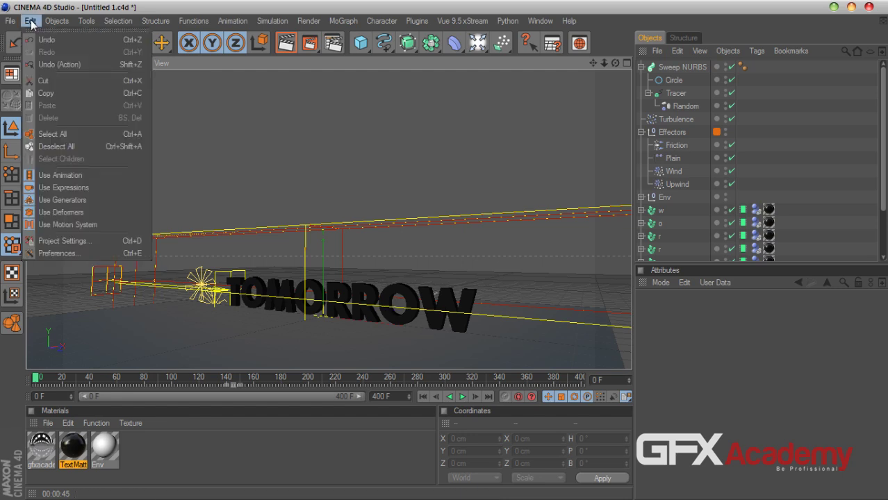
pyautogui.click(82, 253)
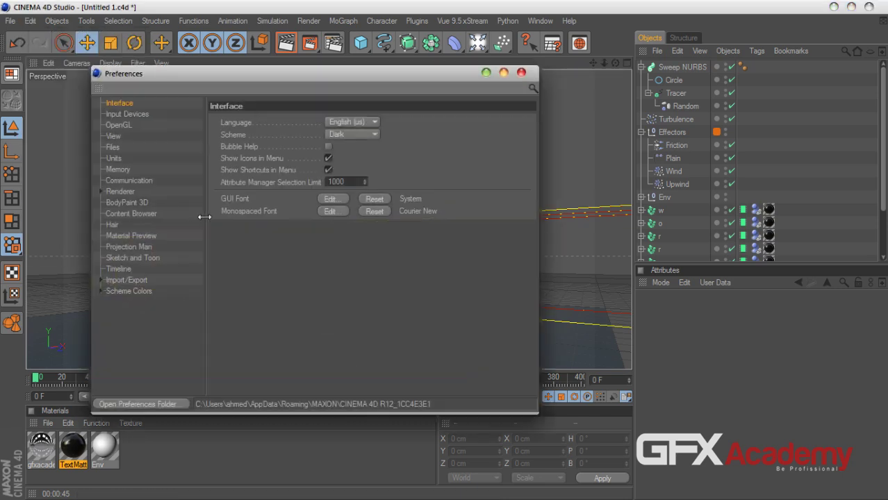
pyautogui.click(116, 126)
pyautogui.click(327, 135)
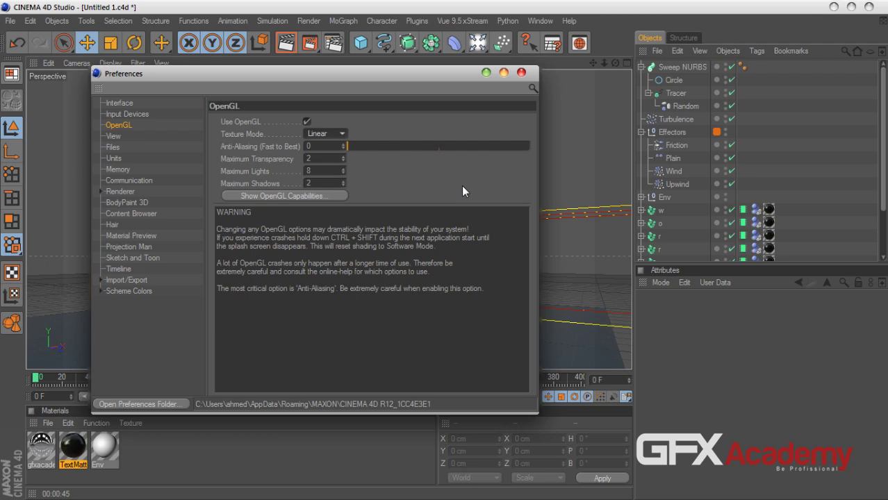
pyautogui.click(520, 73)
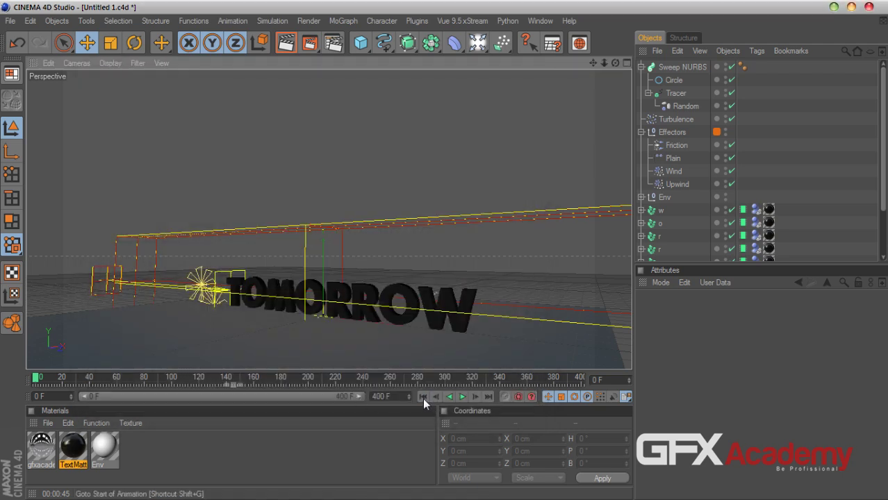
# Save the scene, preview the opening part of the animation and return to frame 0
pyautogui.click(10, 20)
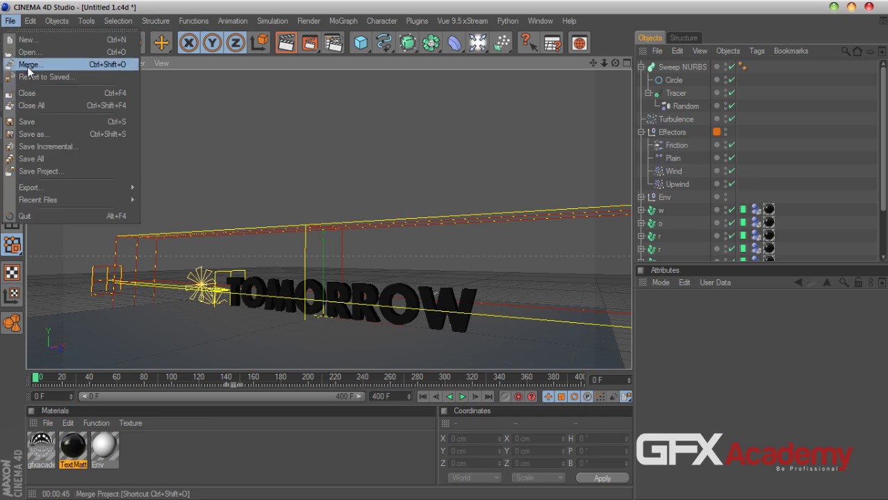
pyautogui.click(30, 106)
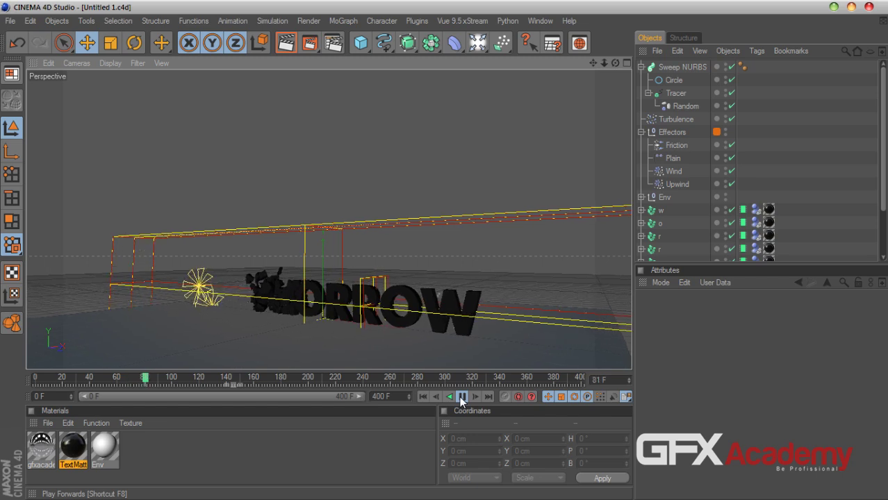
pyautogui.click(461, 401)
pyautogui.click(423, 397)
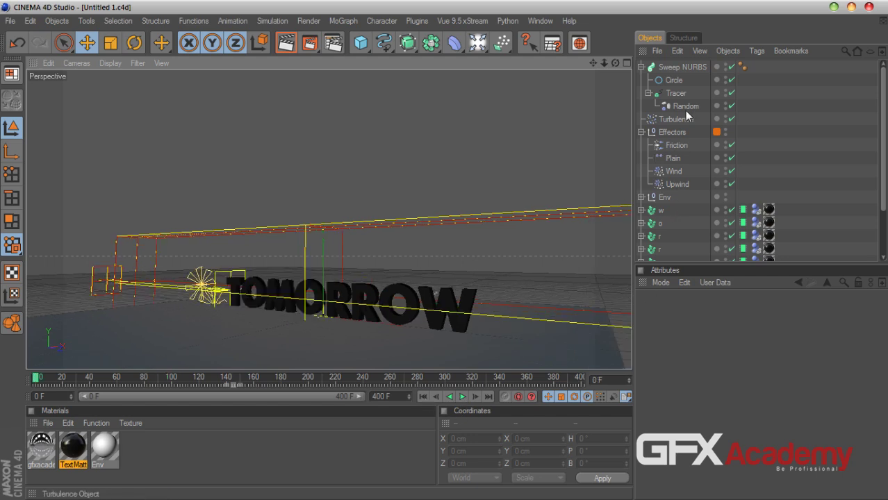
# Set the Tracer's limit amount to 120
pyautogui.click(675, 93)
pyautogui.click(853, 442)
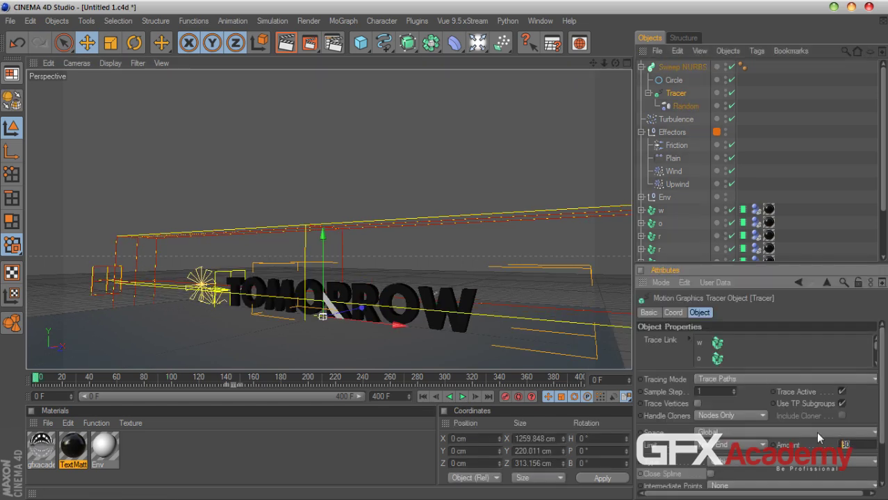
pyautogui.write('120')
pyautogui.press('Return')
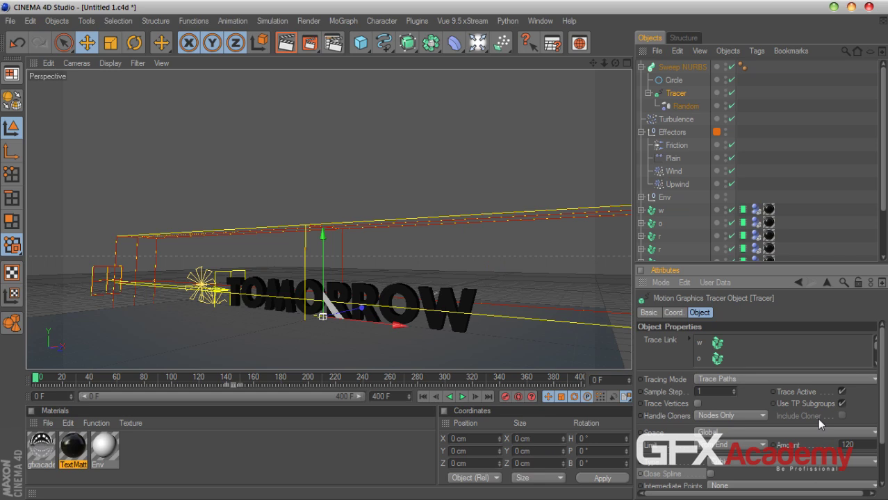
# Set the Circle spline's radius to 1 cm and its intermediate points to None
pyautogui.click(674, 81)
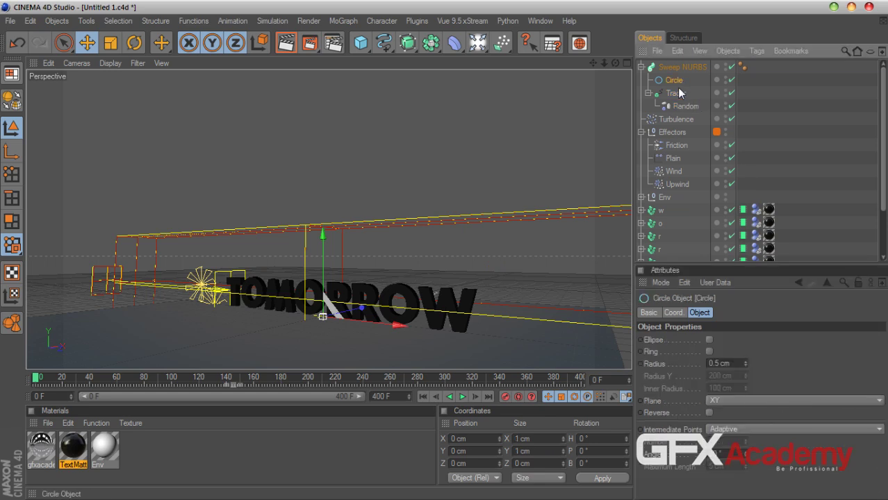
pyautogui.click(738, 363)
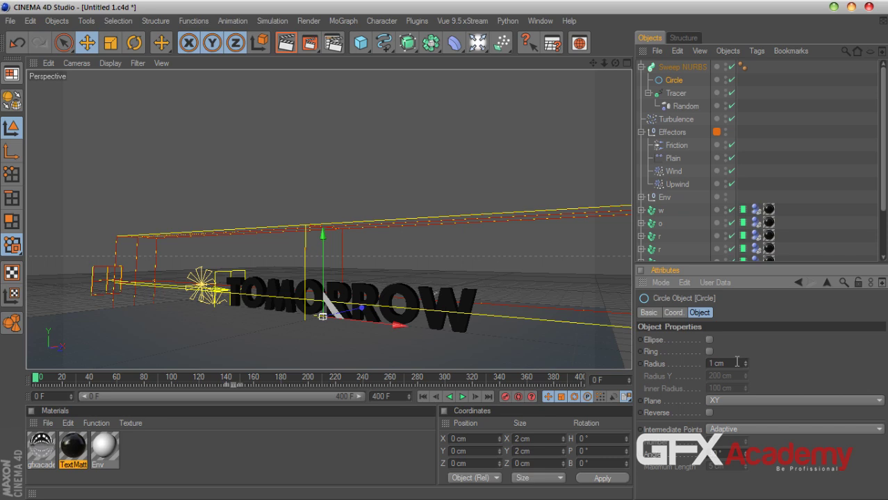
pyautogui.click(736, 431)
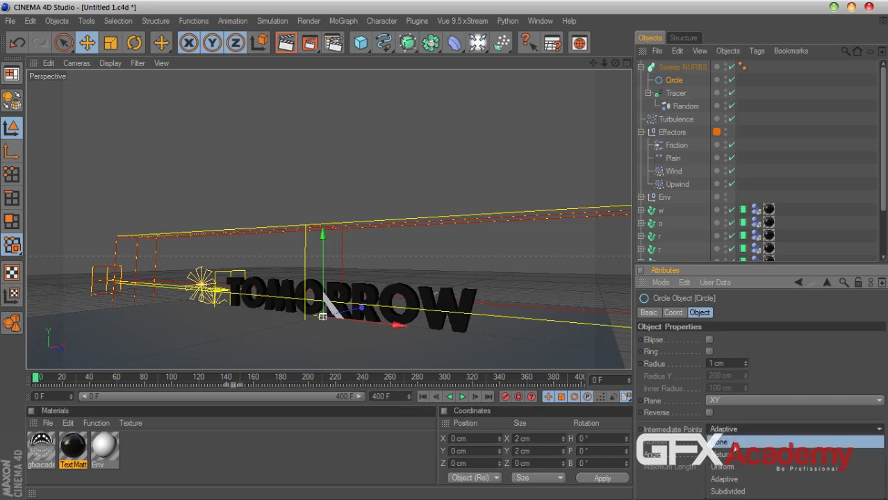
pyautogui.click(722, 442)
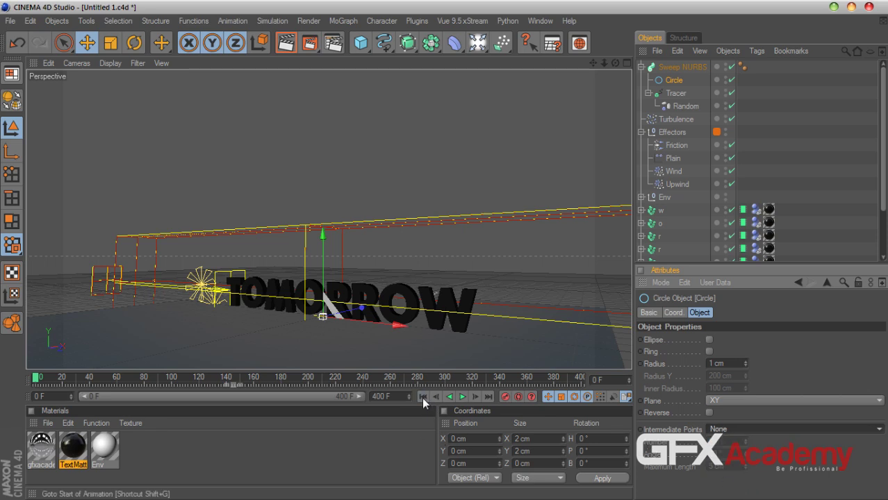
# Play the animation to frame 175, render the view and close the Picture Viewer after checking the traced lines
pyautogui.click(461, 397)
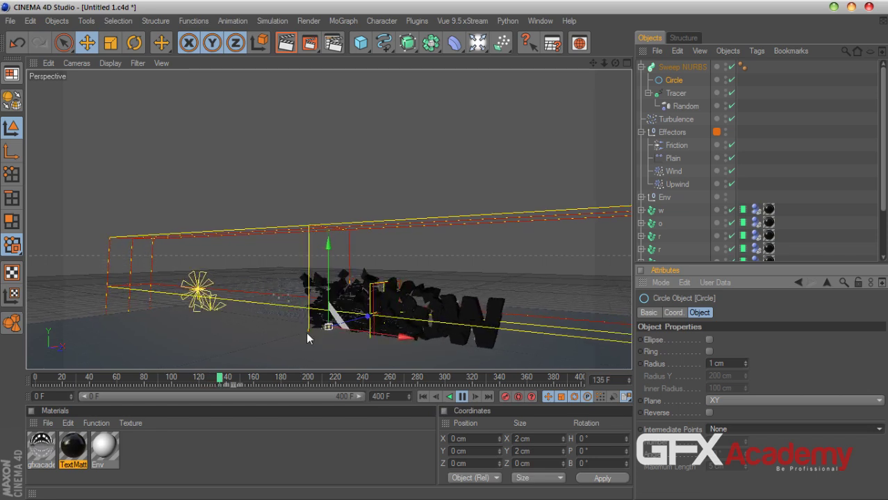
pyautogui.click(462, 397)
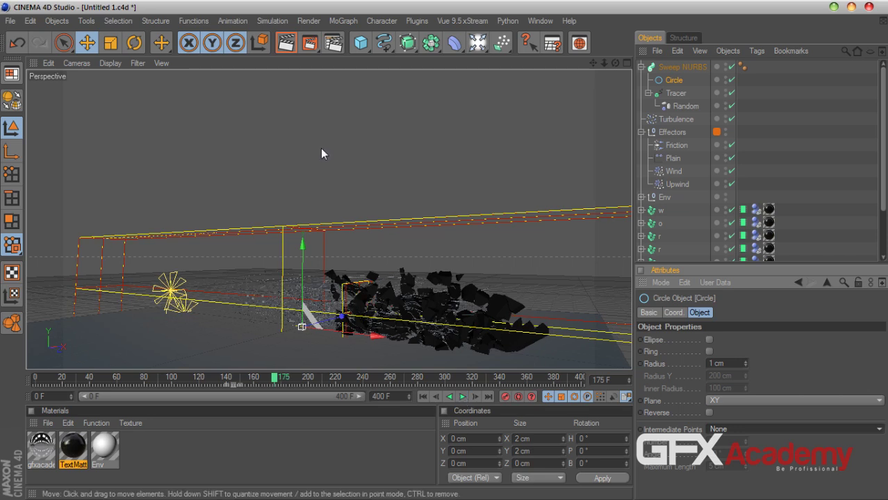
pyautogui.click(286, 43)
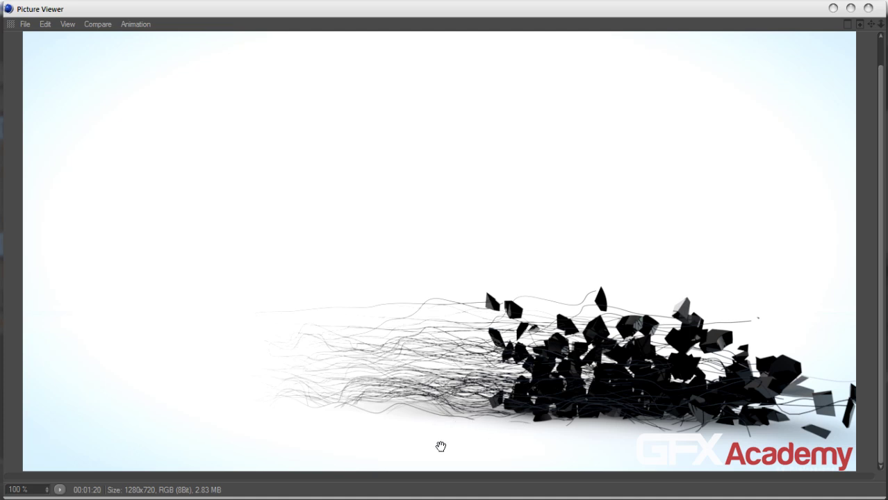
pyautogui.click(868, 9)
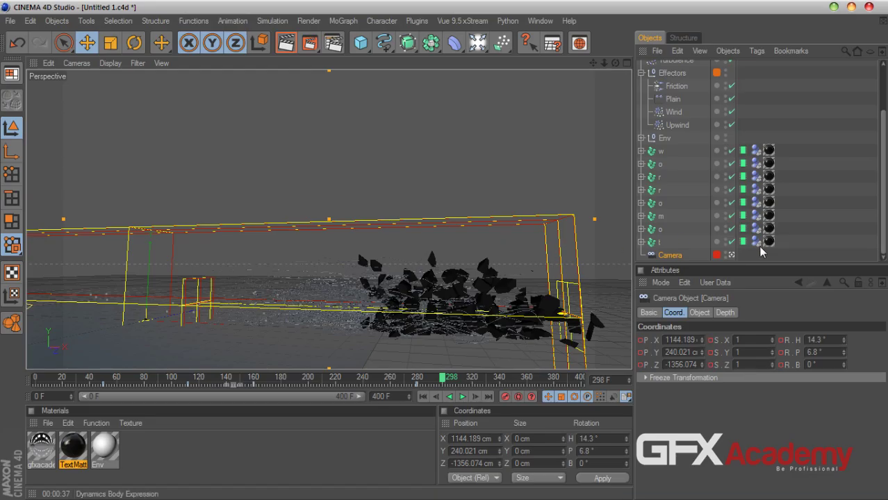
# Leave the scene Camera's view and examine the traced lines up close at frame 298
pyautogui.click(730, 255)
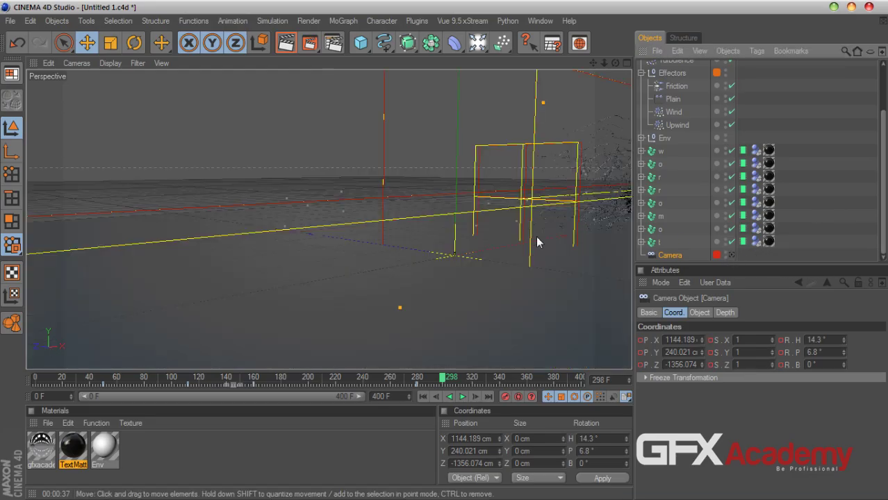
pyautogui.moveTo(592, 64); pyautogui.dragTo(535, 80)
pyautogui.scroll(10, 446, 251)
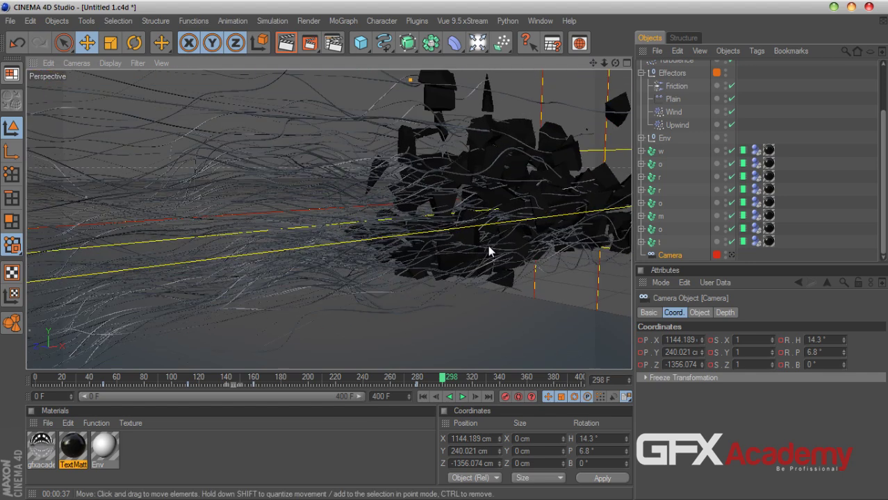
pyautogui.moveTo(591, 62)
pyautogui.mouseDown()
pyautogui.moveTo(577, 70)
pyautogui.moveTo(591, 63)
pyautogui.mouseUp()
pyautogui.scroll(5, 501, 230)
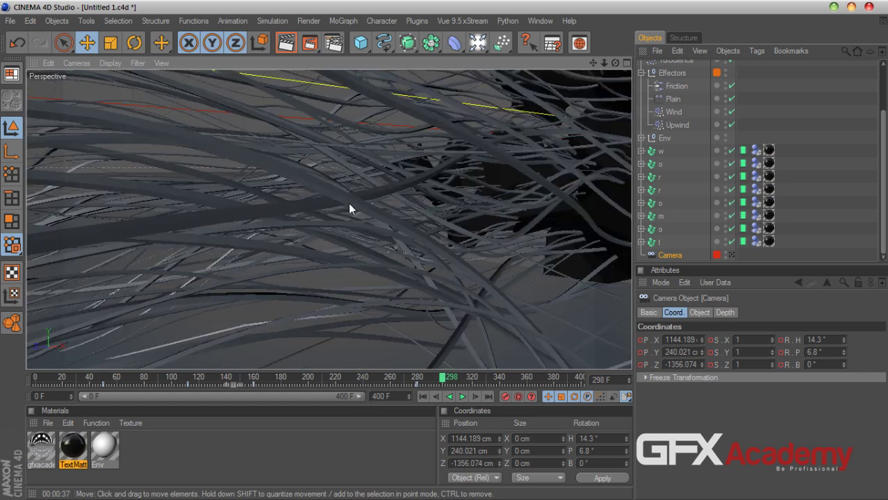
# Set the Circle spline's intermediate points to Adaptive
pyautogui.scroll(3, 803, 118)
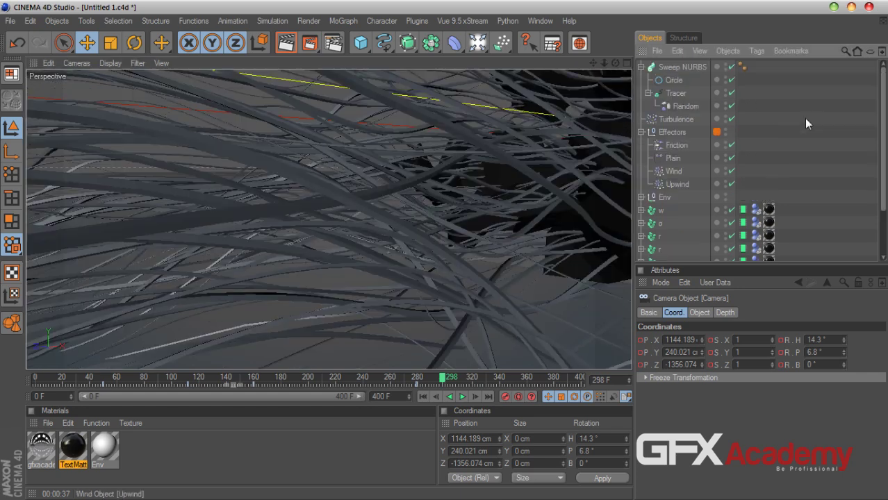
pyautogui.click(675, 80)
pyautogui.click(699, 312)
pyautogui.click(720, 427)
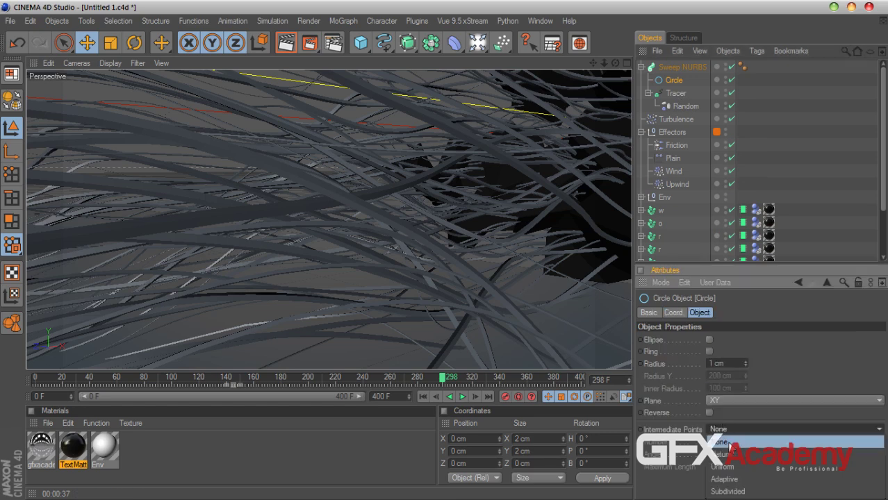
pyautogui.click(724, 479)
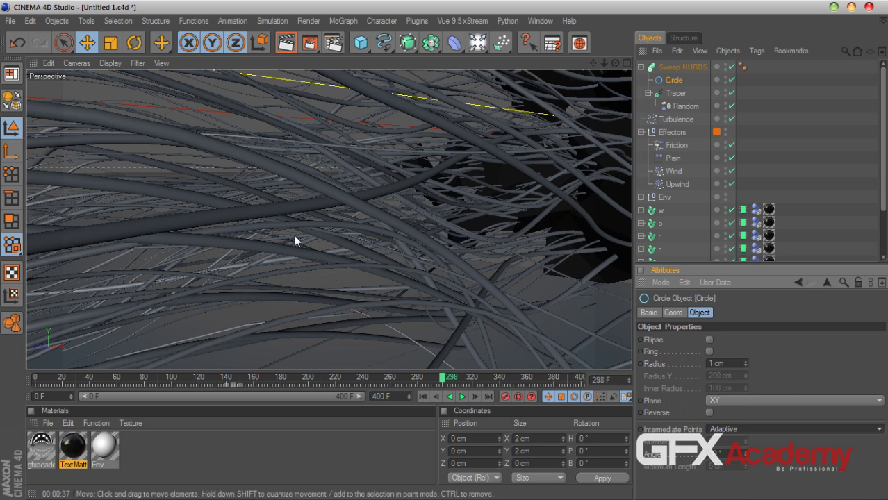
# Move the Upwind object below the middle of the text's starting position, to about X 555 cm and Y -150 cm
pyautogui.scroll(-2, 366, 246)
pyautogui.keyDown('alt'); pyautogui.moveTo(366, 246); pyautogui.dragTo(475, 275); pyautogui.keyUp('alt')
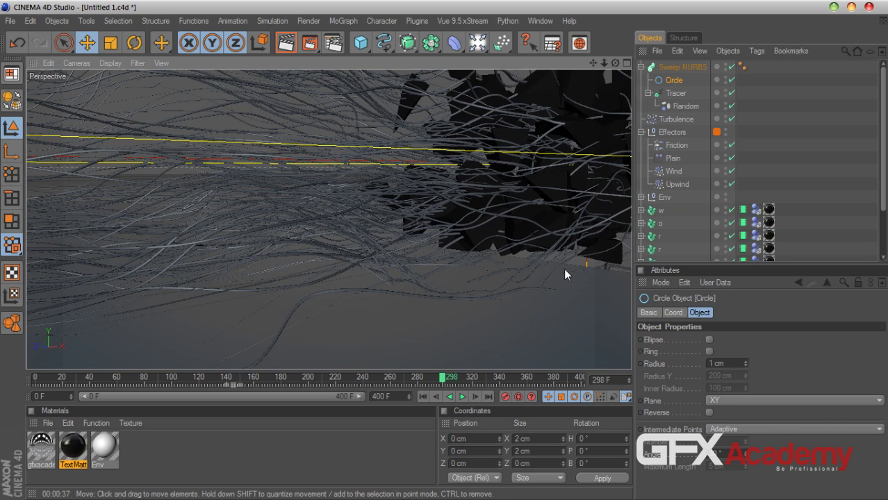
pyautogui.click(683, 187)
pyautogui.keyDown('alt'); pyautogui.moveTo(580, 181); pyautogui.dragTo(528, 208); pyautogui.keyUp('alt')
pyautogui.moveTo(593, 63); pyautogui.dragTo(592, 104)
pyautogui.scroll(-5, 353, 231)
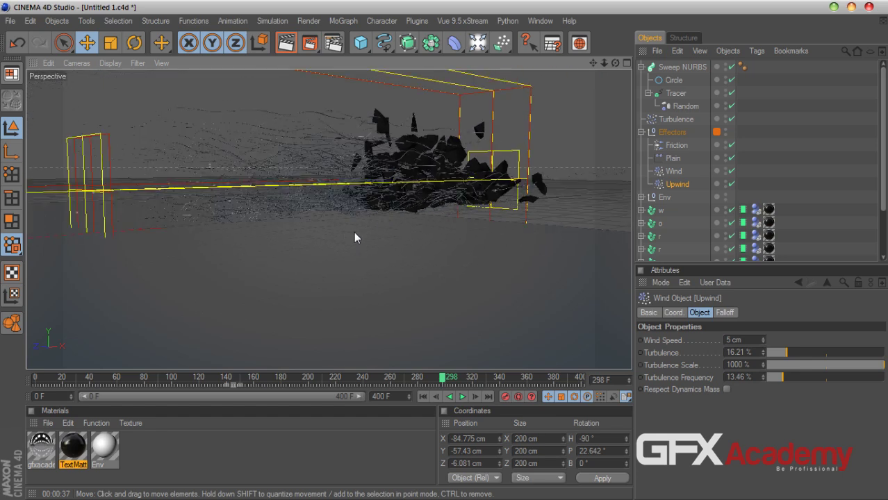
pyautogui.scroll(-6, 424, 219)
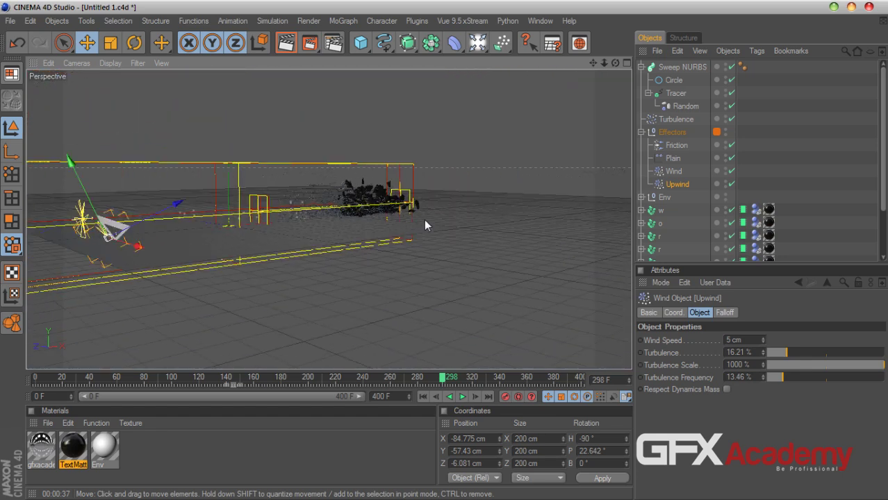
pyautogui.moveTo(615, 62); pyautogui.dragTo(650, 66)
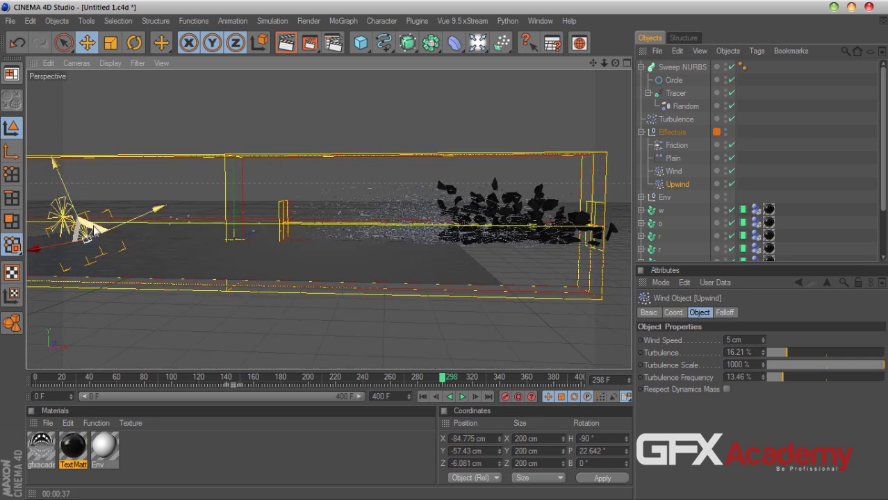
pyautogui.moveTo(86, 238); pyautogui.dragTo(234, 262)
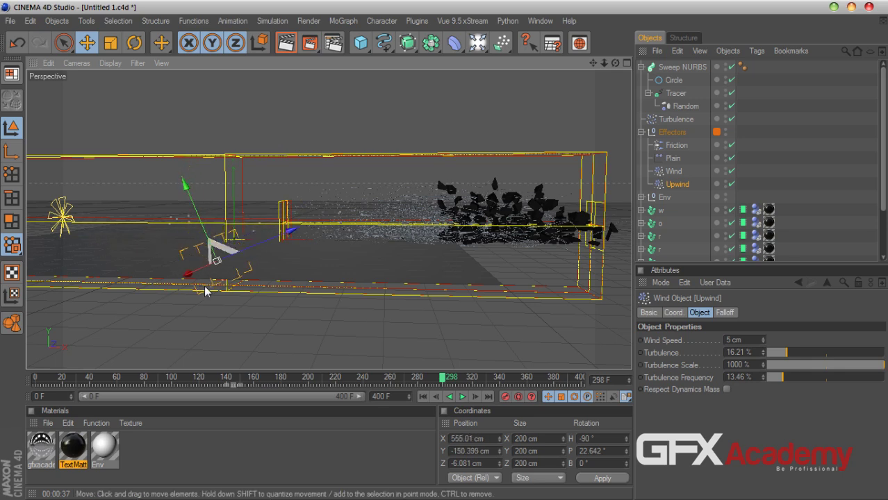
# Preview the animation from frame 0 to 107 and turn off Use Cache on all eight letters' MoGraph Cache tags
pyautogui.click(423, 398)
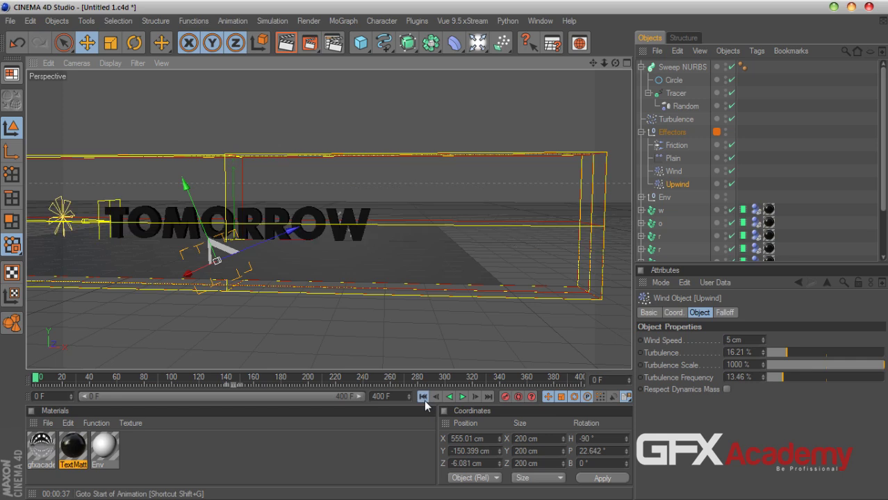
pyautogui.click(743, 211)
pyautogui.scroll(-3, 745, 214)
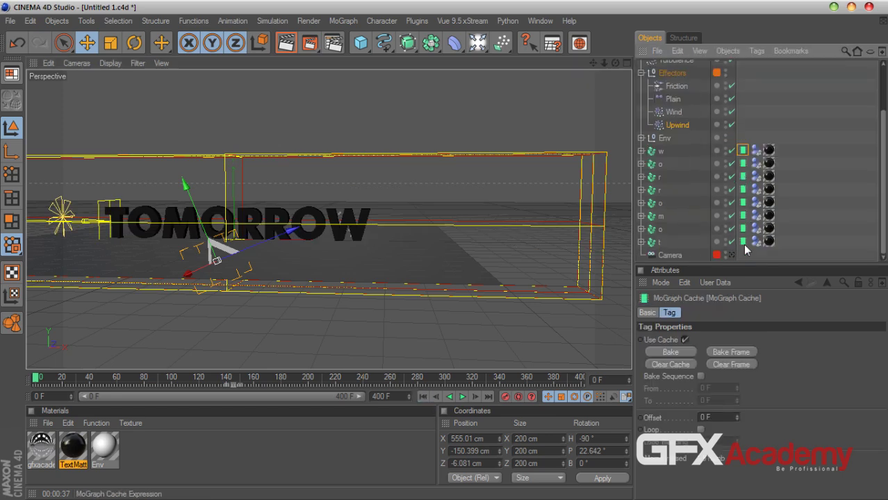
pyautogui.keyDown('shift'); pyautogui.click(743, 242); pyautogui.keyUp('shift')
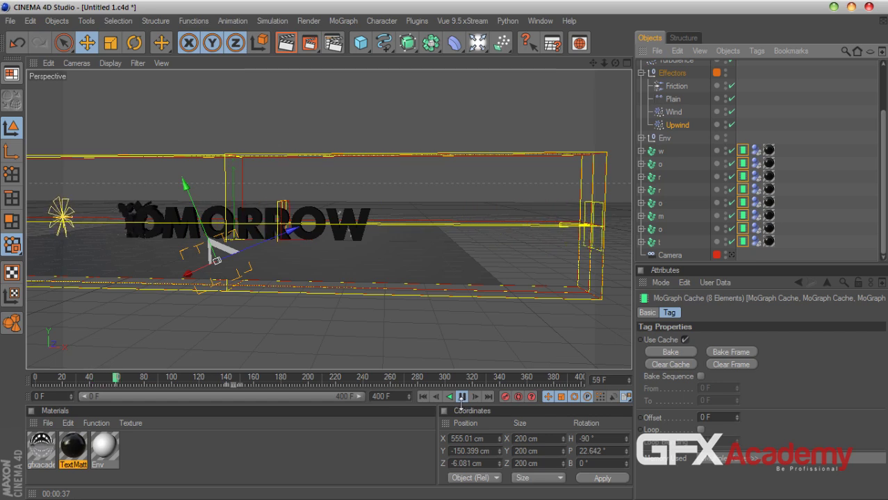
pyautogui.scroll(3, 514, 265)
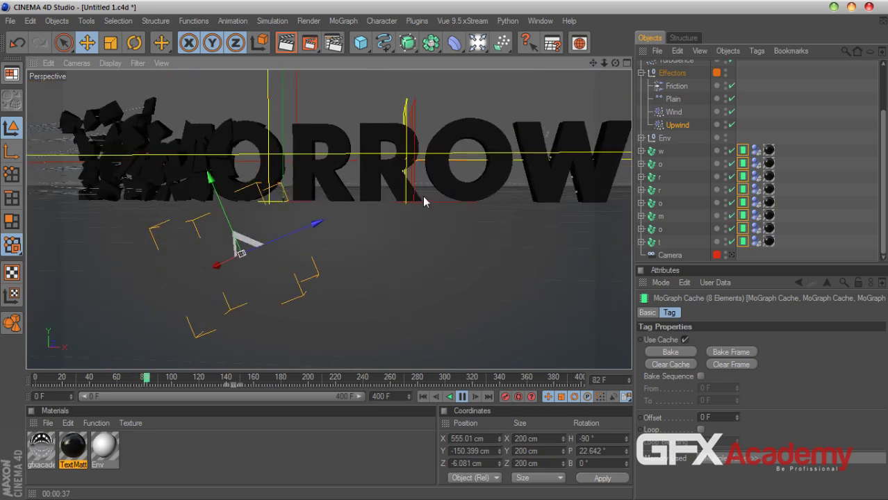
pyautogui.scroll(-3, 436, 202)
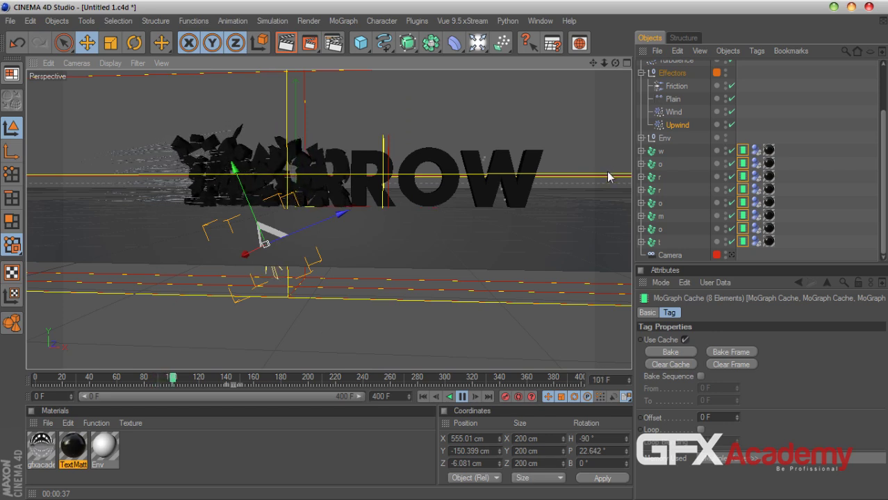
pyautogui.click(462, 397)
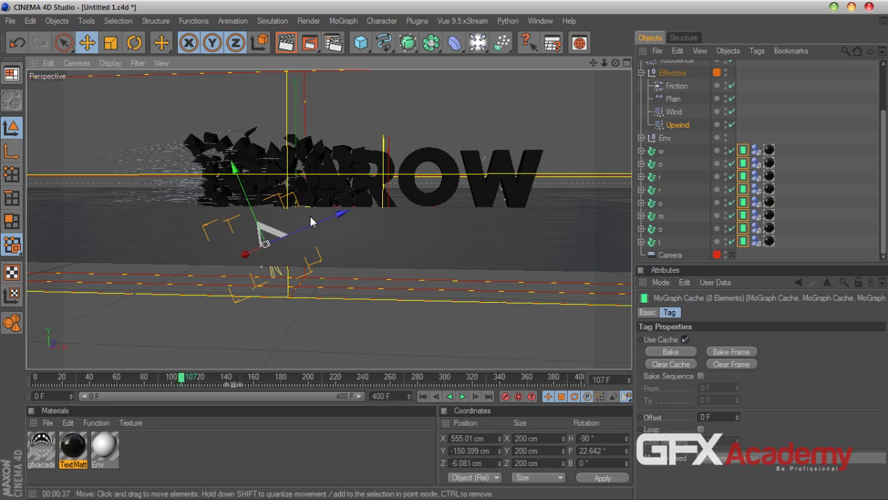
pyautogui.click(685, 340)
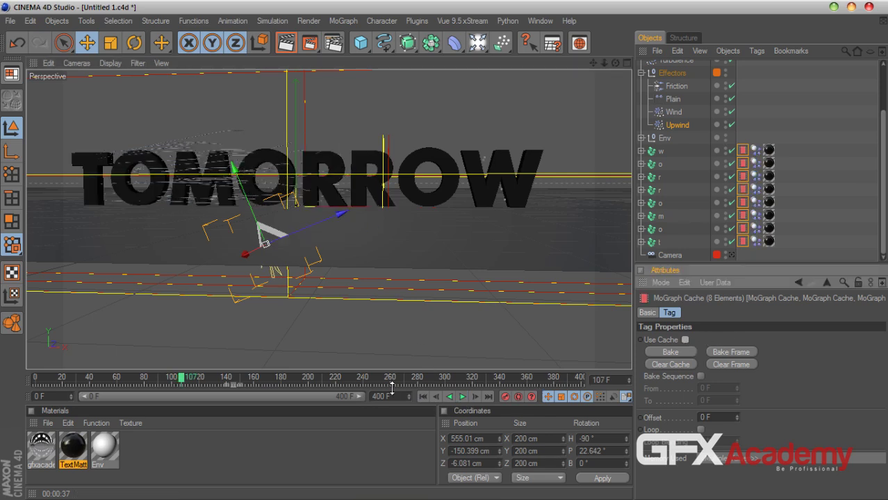
# Replay the simulation from frame 0 and stop it at frame 111
pyautogui.click(422, 397)
pyautogui.click(462, 397)
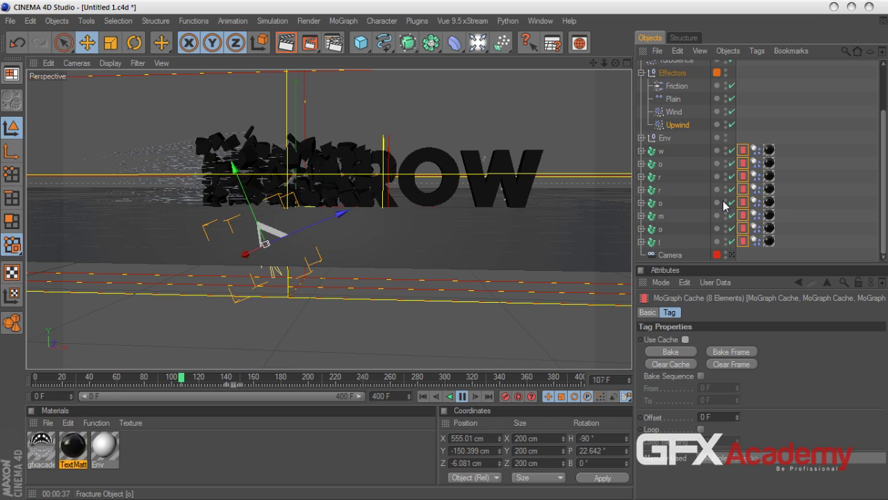
pyautogui.click(463, 397)
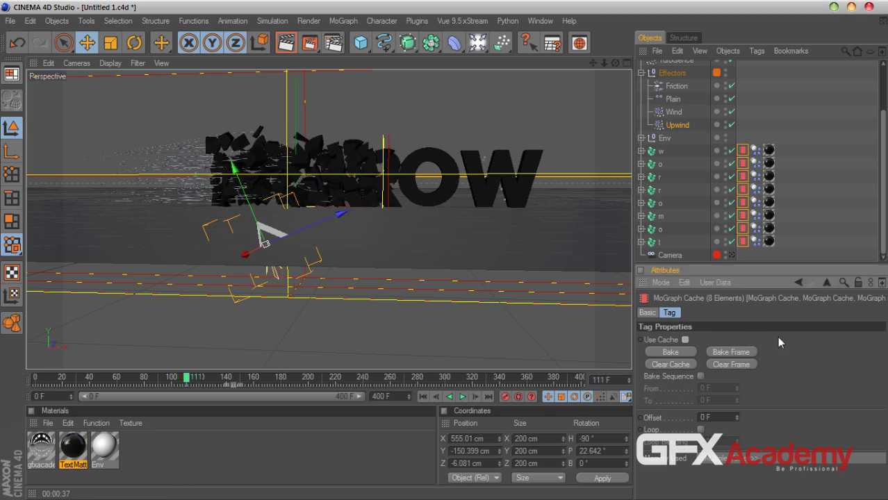
# Set the project's Dynamics gravity to 10 cm and density to 0.5, and return to frame 0
pyautogui.click(31, 21)
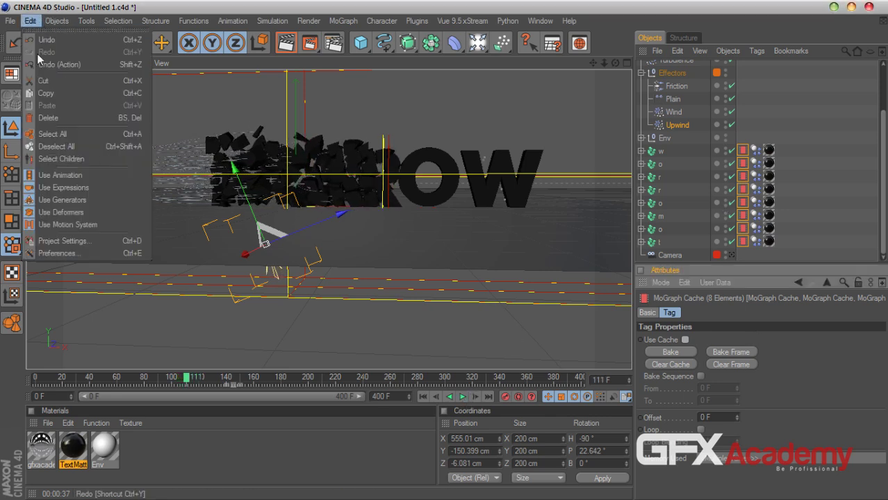
pyautogui.click(86, 239)
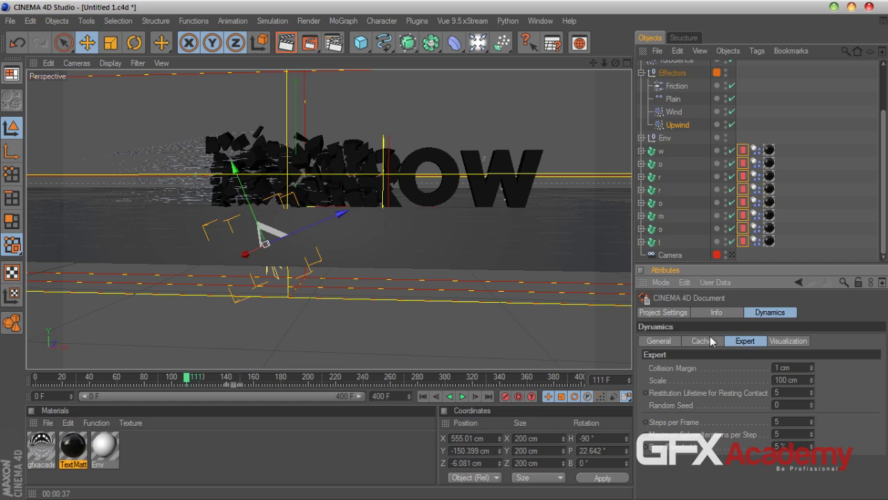
pyautogui.click(658, 341)
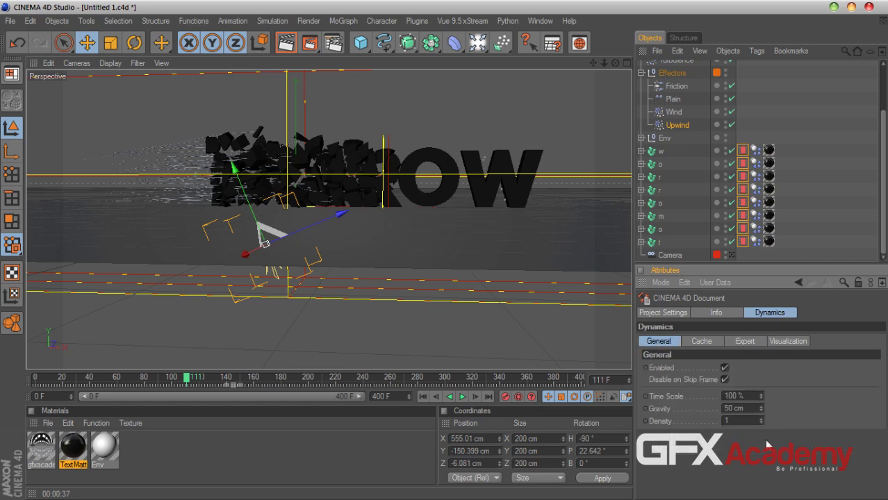
pyautogui.write('10')
pyautogui.press('Return')
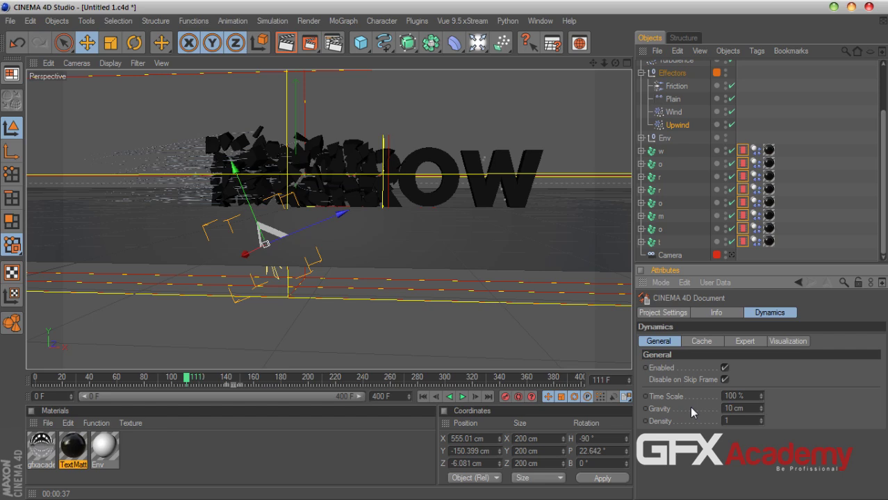
pyautogui.click(422, 396)
pyautogui.click(738, 421)
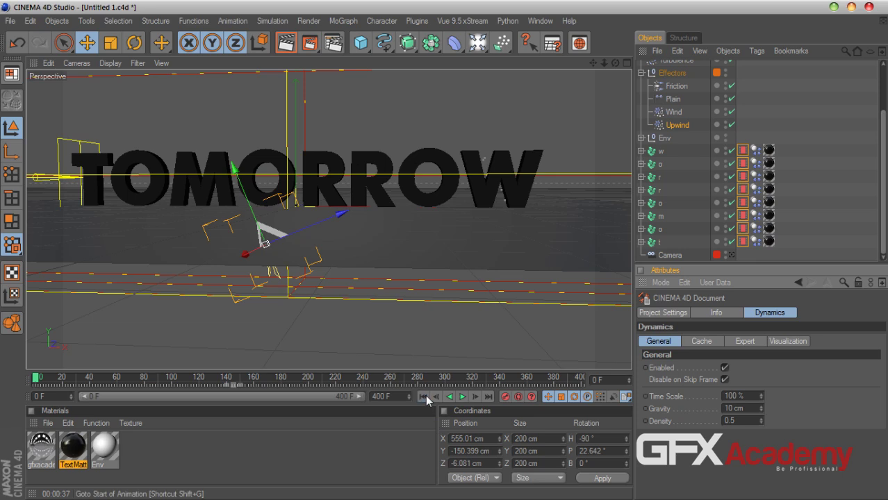
# Play the simulation from frame 0 to 165 while watching the breaking letters up close and from farther away
pyautogui.click(462, 397)
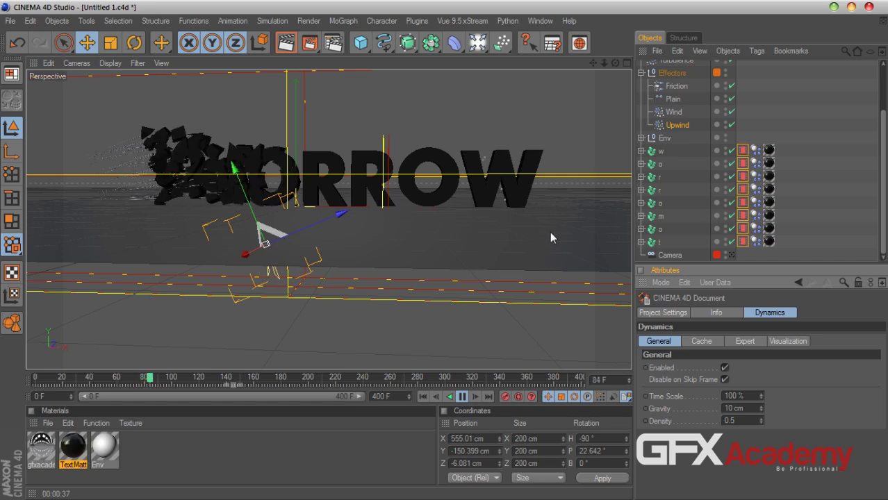
pyautogui.scroll(5, 374, 251)
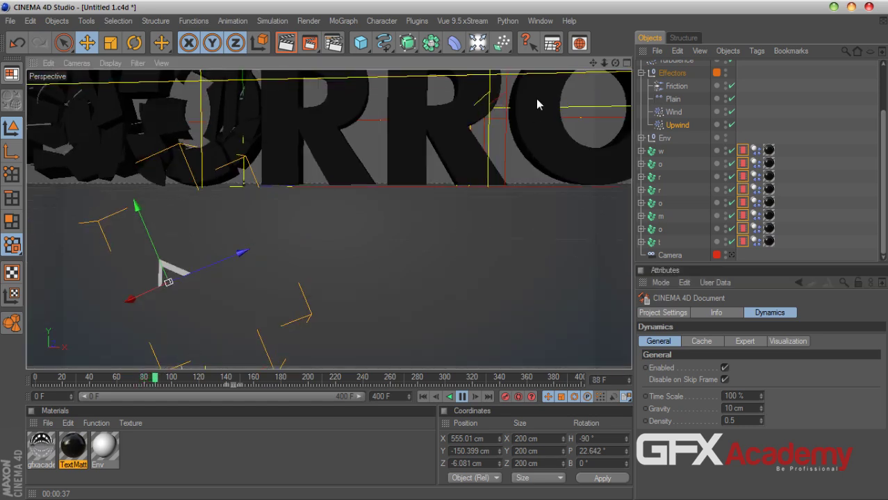
pyautogui.moveTo(592, 63); pyautogui.dragTo(484, 150)
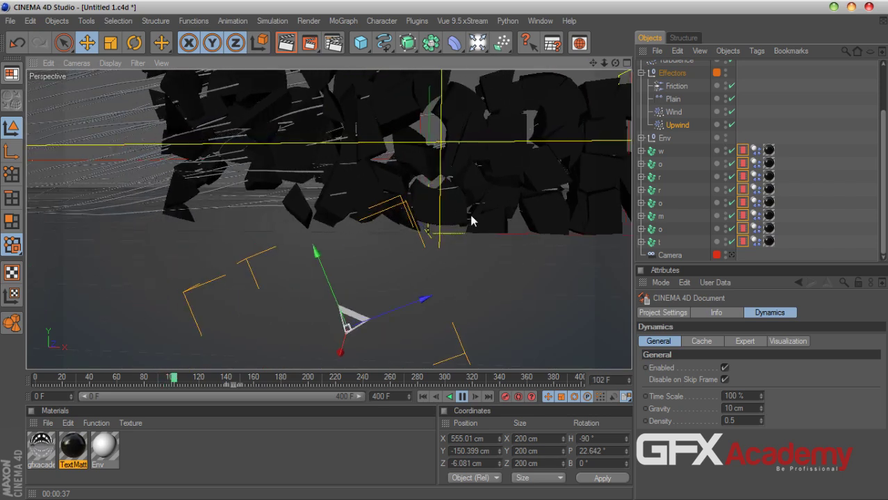
pyautogui.scroll(-4, 470, 216)
pyautogui.moveTo(592, 63); pyautogui.dragTo(528, 121)
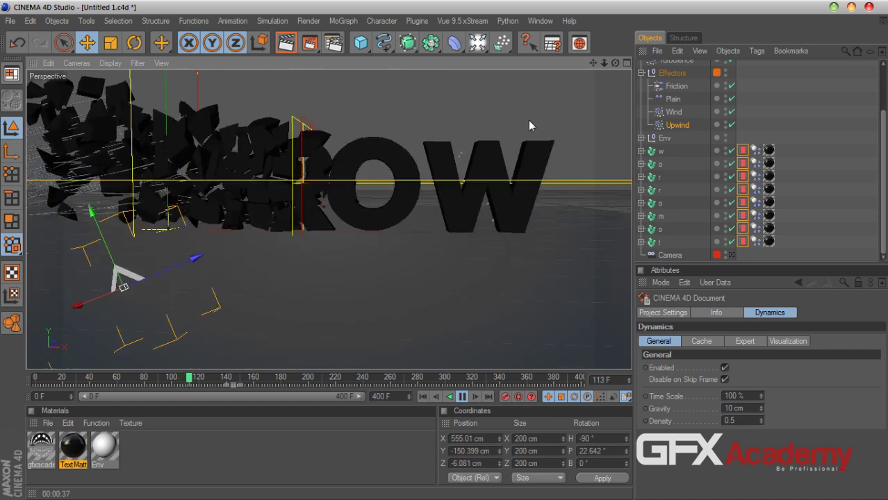
pyautogui.scroll(-3, 527, 120)
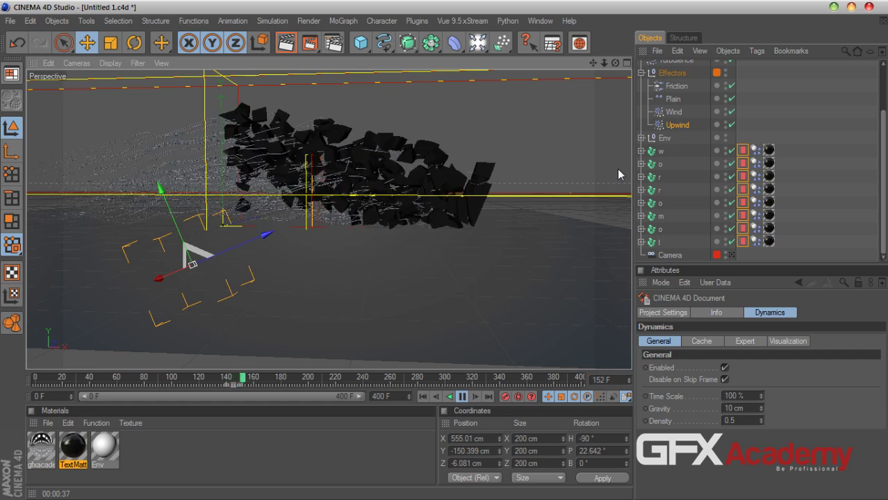
pyautogui.press('n')
pyautogui.press('g')
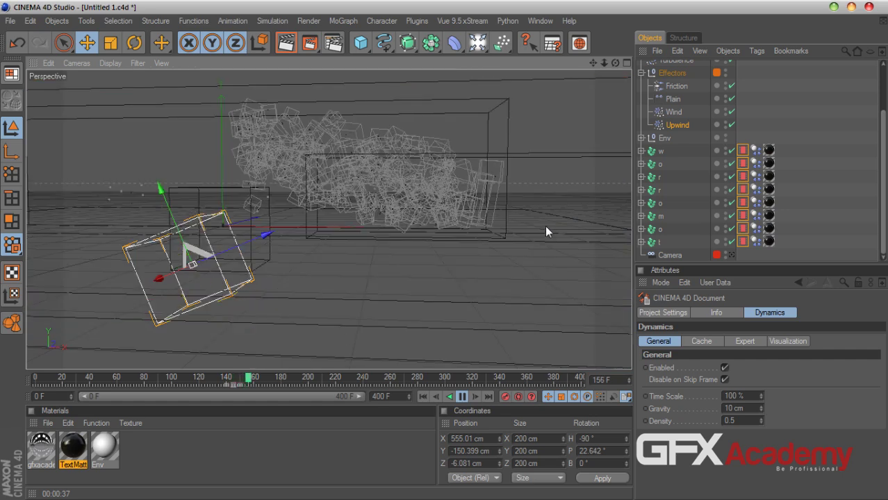
pyautogui.click(463, 397)
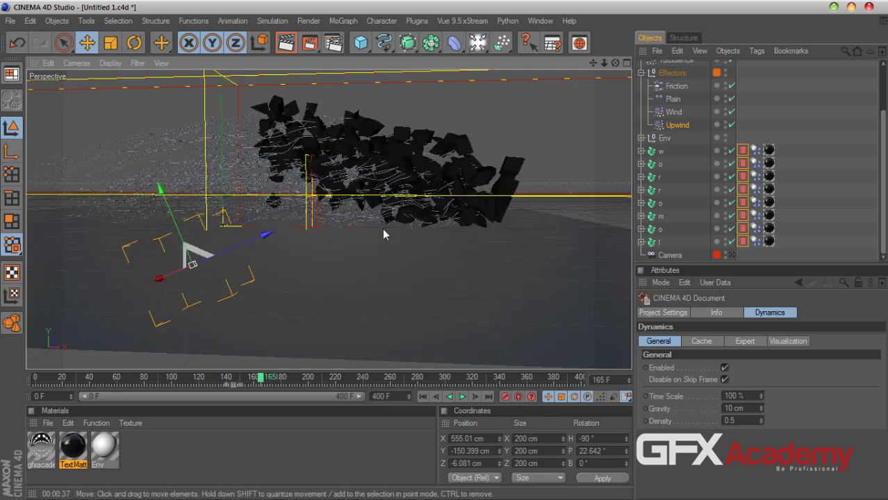
# Examine the traced lines and fragments up close at frame 165
pyautogui.scroll(10, 397, 251)
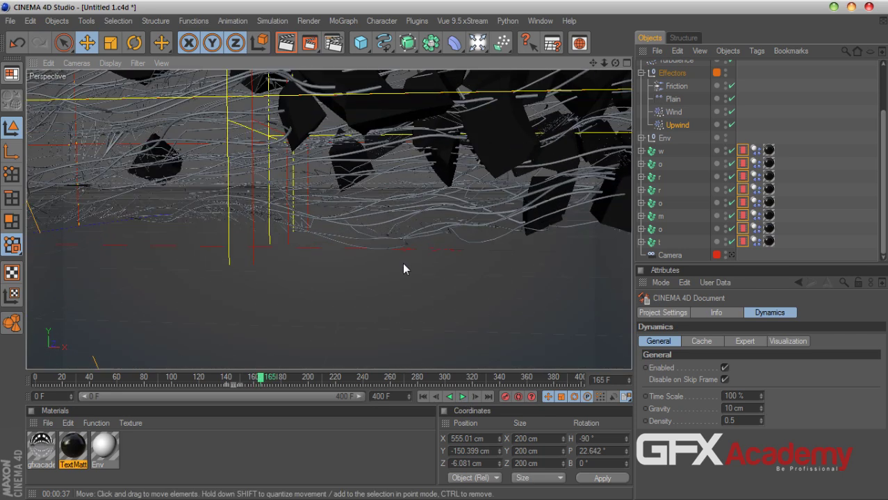
pyautogui.scroll(8, 402, 264)
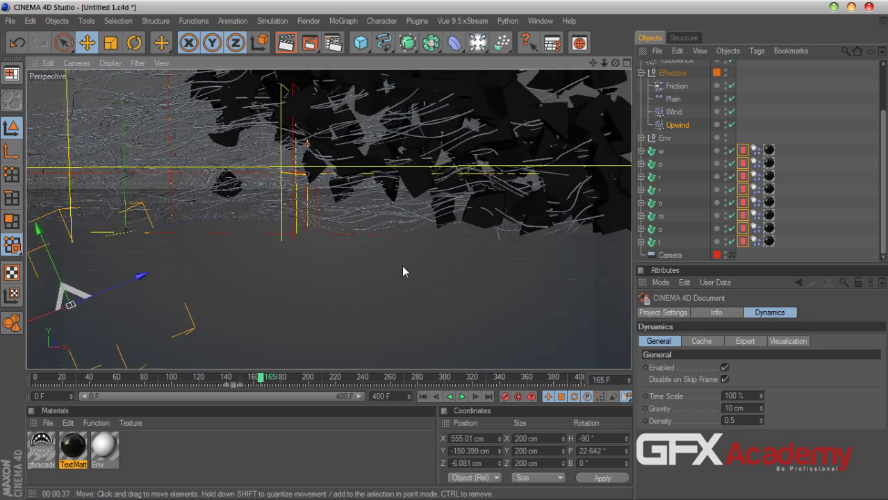
pyautogui.scroll(8, 400, 266)
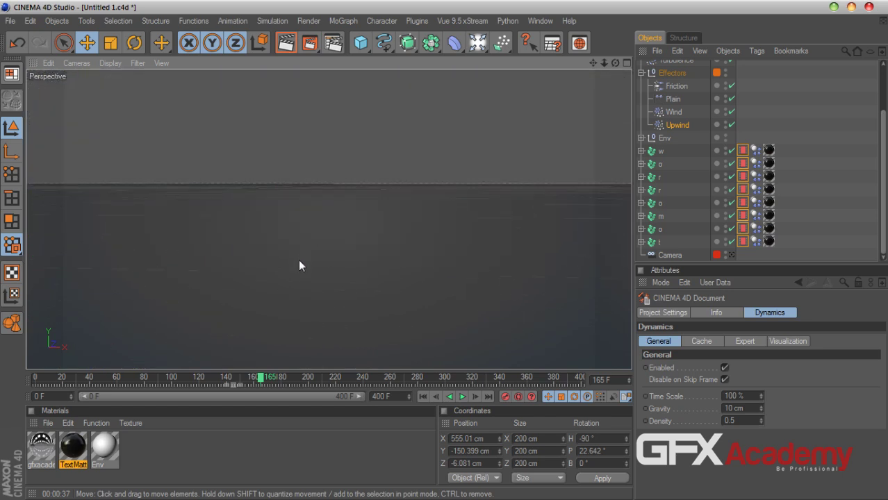
pyautogui.scroll(5, 298, 263)
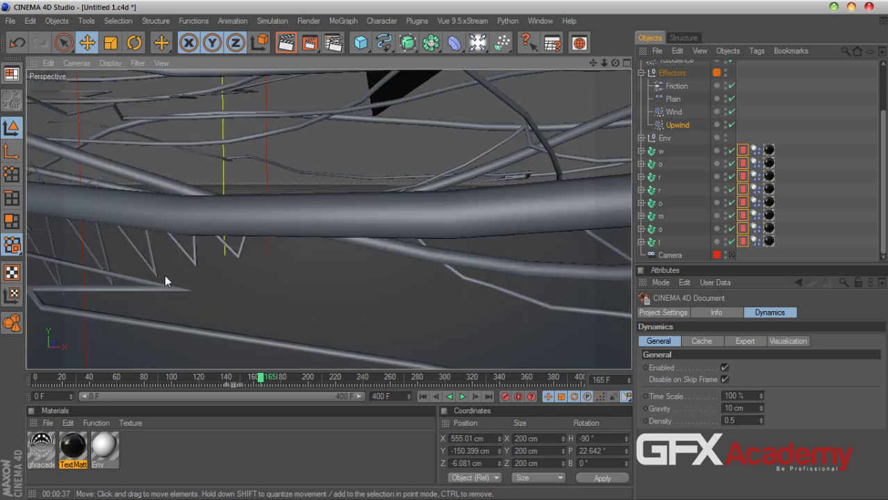
pyautogui.scroll(3, 168, 280)
pyautogui.scroll(-10, 171, 283)
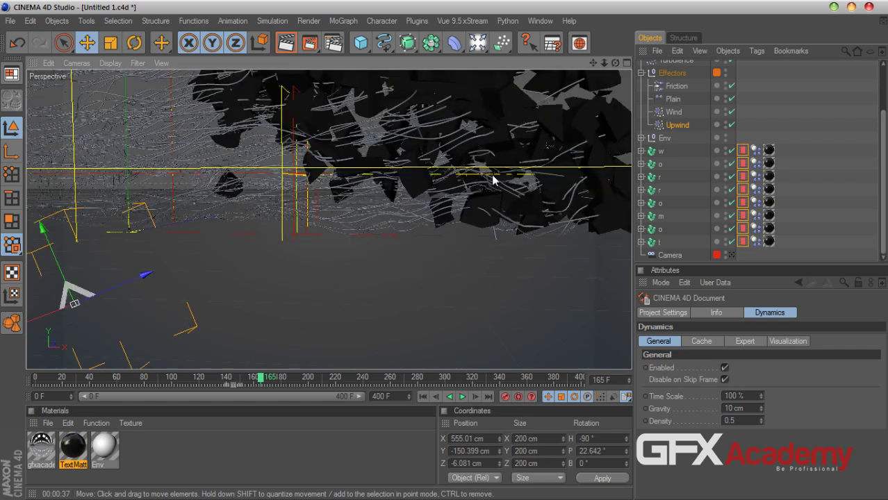
# Look through the scene Camera, render frame 165 in the viewport and play the simulation on to frame 198
pyautogui.click(730, 255)
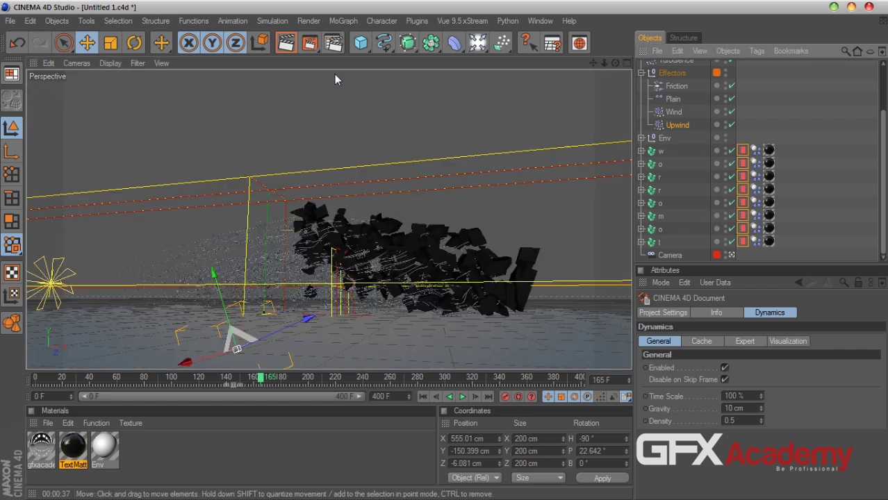
pyautogui.click(285, 43)
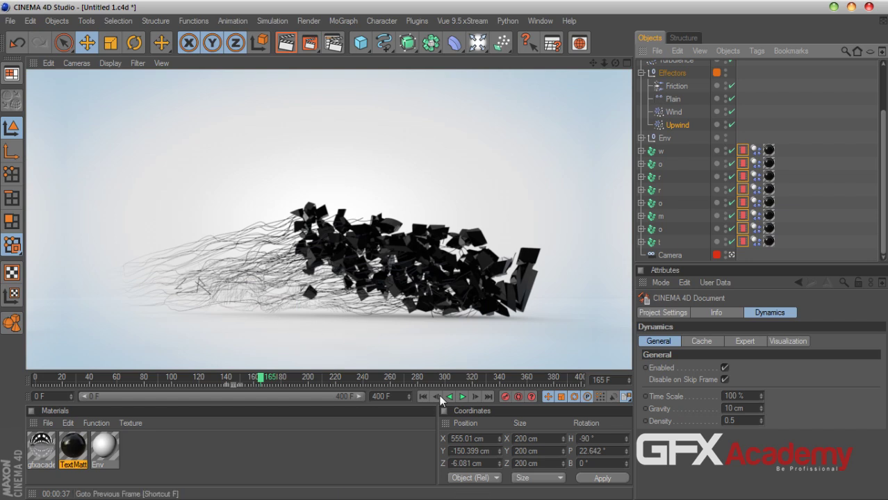
pyautogui.click(462, 396)
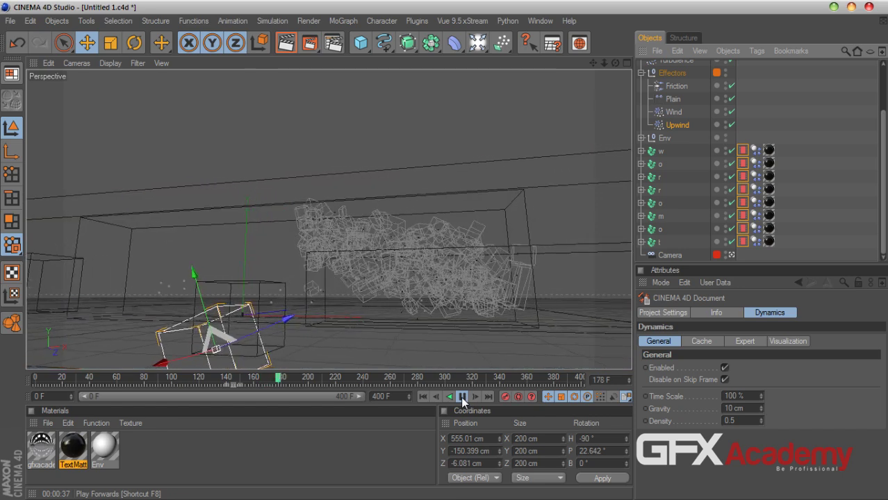
pyautogui.click(462, 397)
pyautogui.click(462, 397)
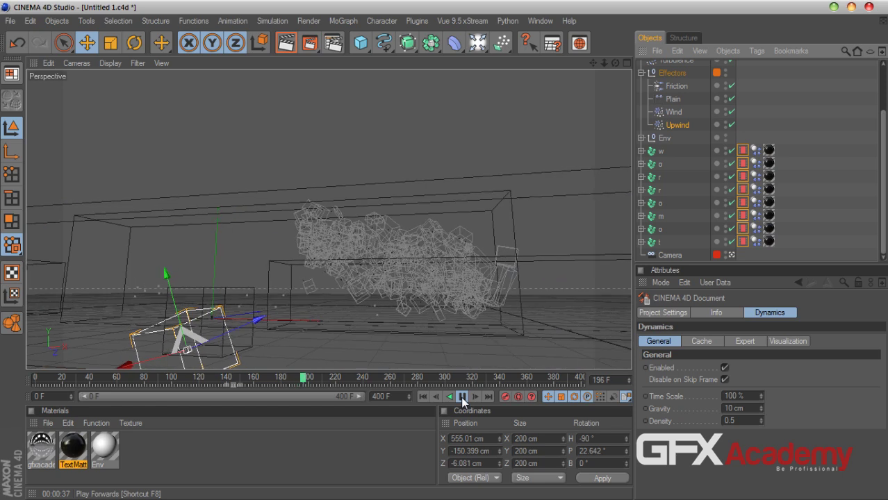
pyautogui.click(462, 396)
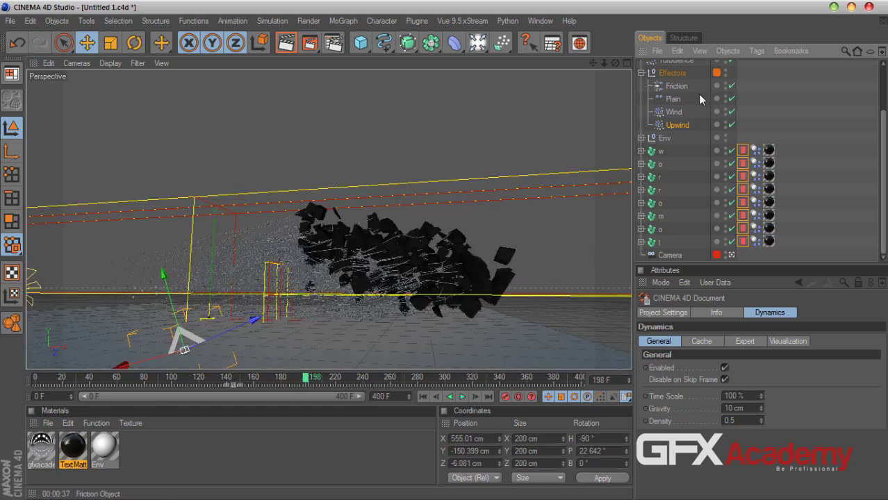
# Set the Animation Speed of the Tracer's Random effector to 5% and change its noise scale
pyautogui.scroll(3, 771, 119)
pyautogui.click(685, 107)
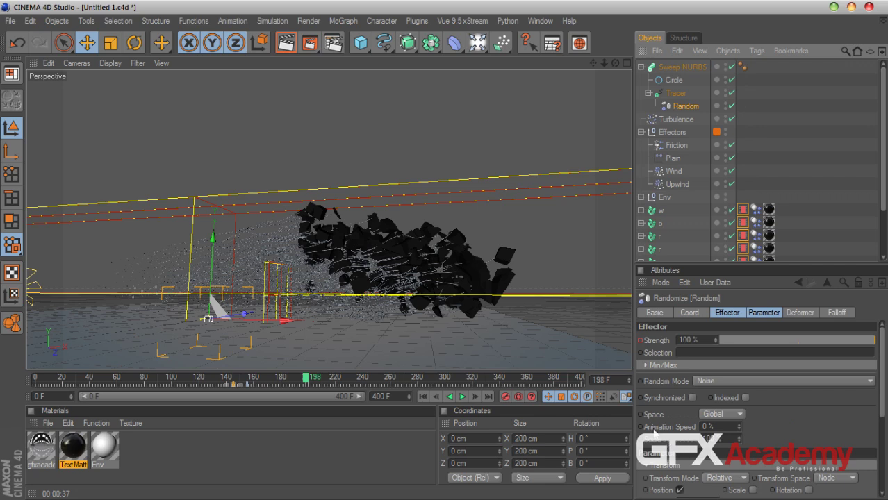
pyautogui.doubleClick(704, 427)
pyautogui.press('Return')
pyautogui.doubleClick(715, 439)
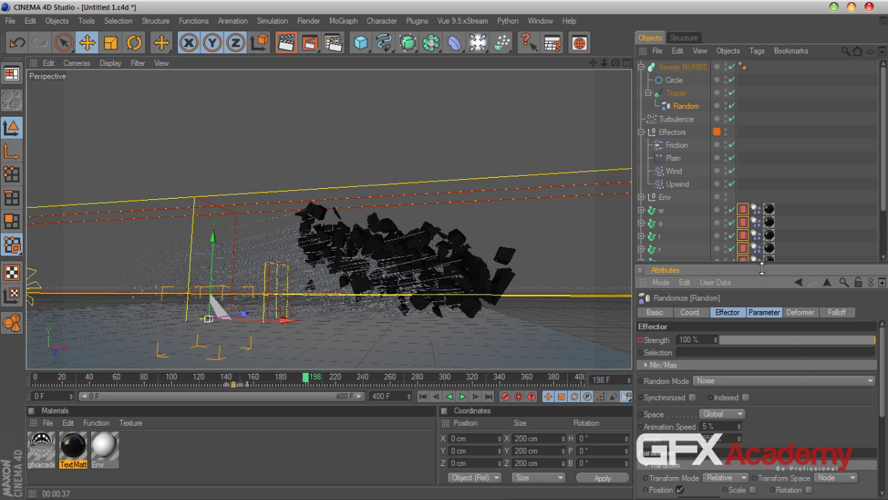
# Set the Tracer's intermediate points to Adaptive
pyautogui.click(676, 93)
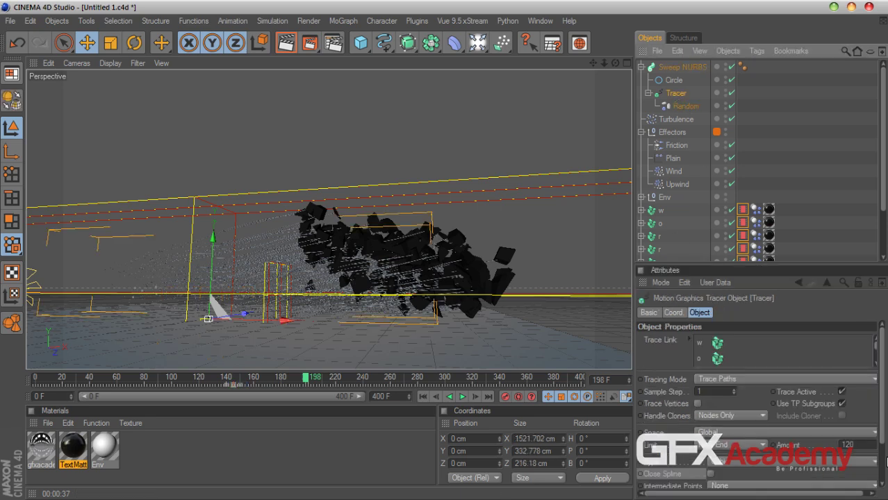
pyautogui.scroll(-2, 885, 428)
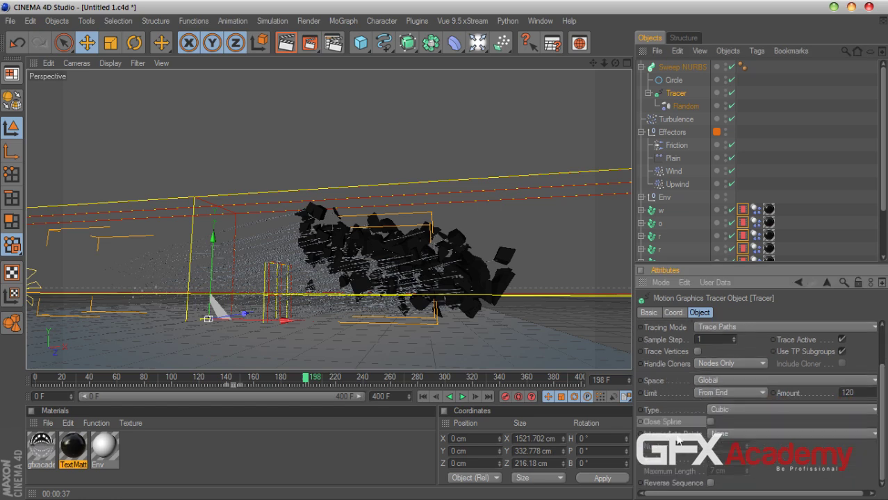
pyautogui.click(718, 439)
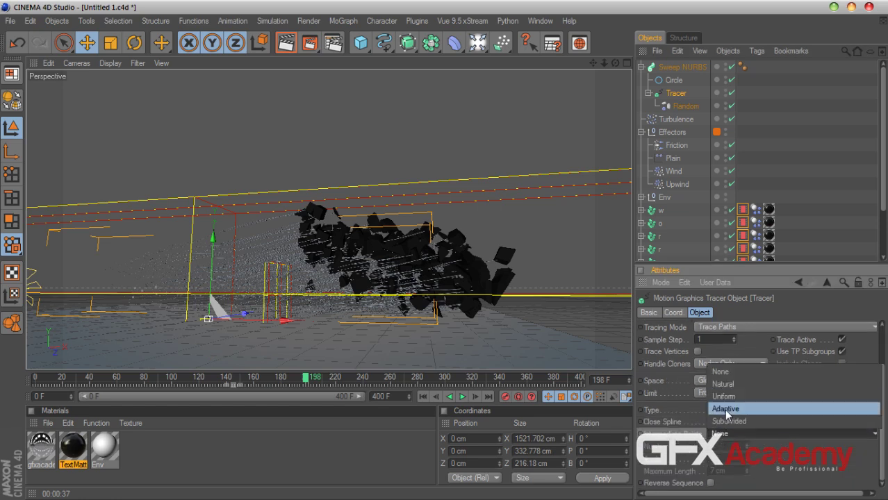
pyautogui.click(726, 409)
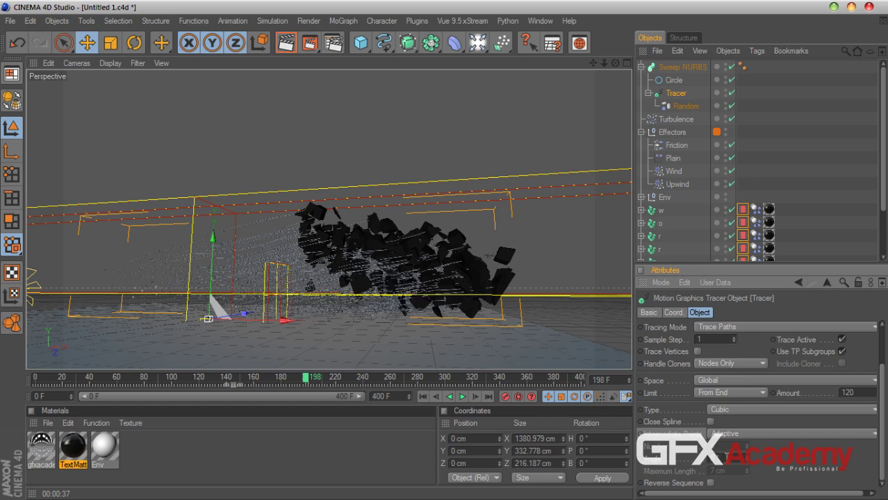
# Set the Tracer's From End limit amount to 110 while replaying the animation from frame 0 to 74
pyautogui.click(422, 397)
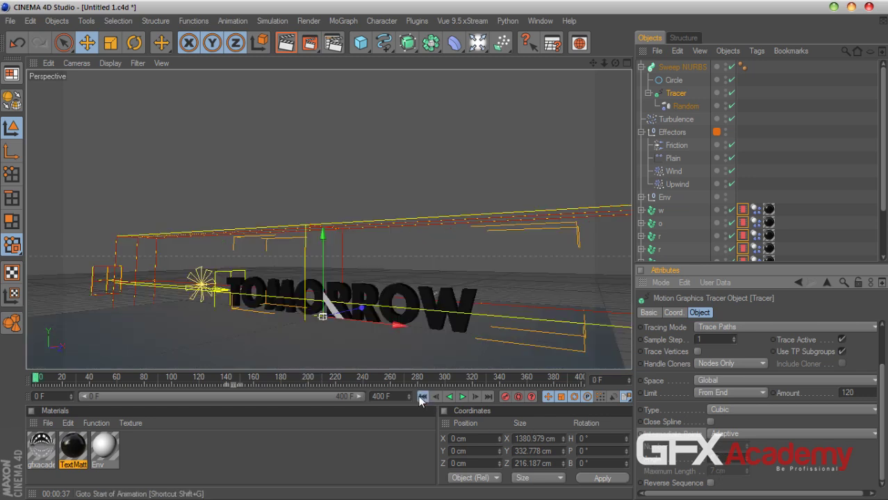
pyautogui.click(461, 396)
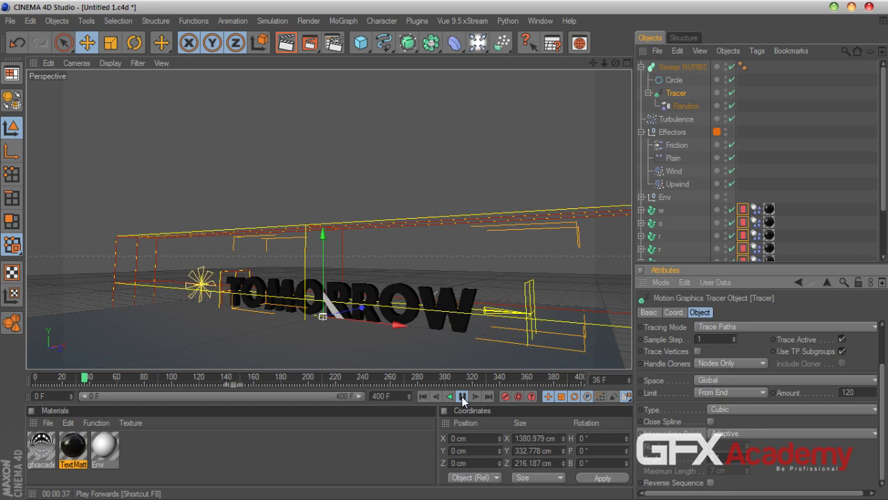
pyautogui.moveTo(862, 393); pyautogui.dragTo(830, 393)
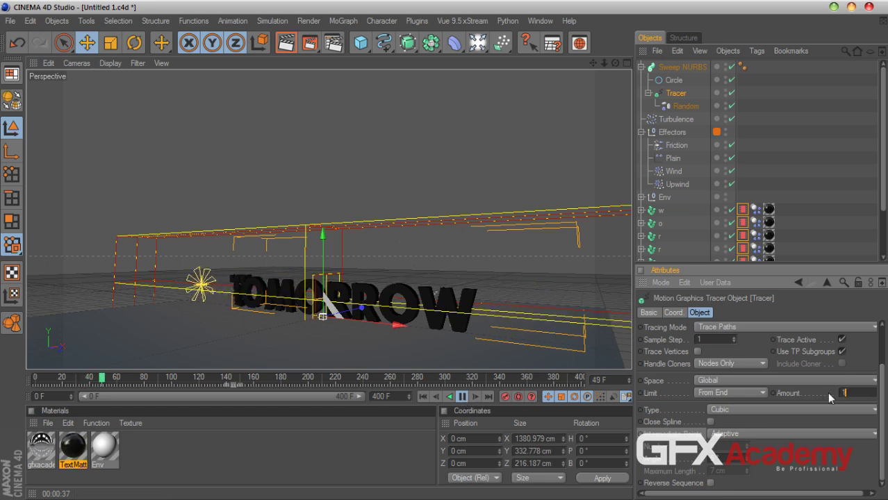
pyautogui.write('110')
pyautogui.press('Return')
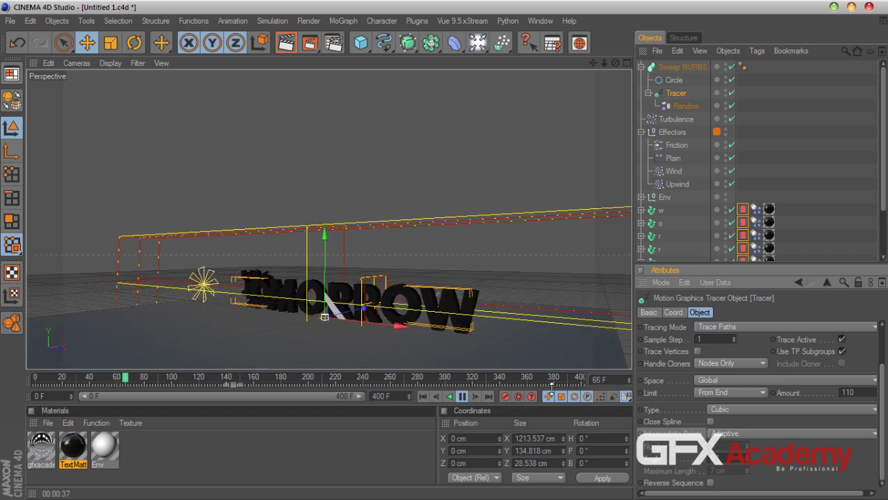
pyautogui.click(462, 396)
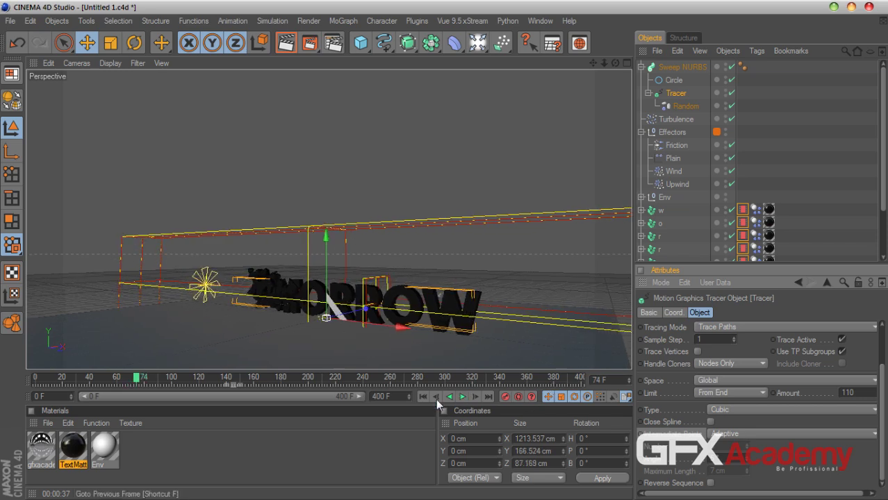
# Set the Wind Speed of the Upwind object to 12 cm and adjust its turbulence settings
pyautogui.click(675, 184)
pyautogui.click(750, 340)
pyautogui.write('12')
pyautogui.moveTo(785, 352); pyautogui.dragTo(804, 378)
# Set the Wind object's Wind Speed to 7 cm and Turbulence Frequency to 26.1%, and replay the simulation from frame 0 to 57
pyautogui.click(674, 172)
pyautogui.click(798, 377)
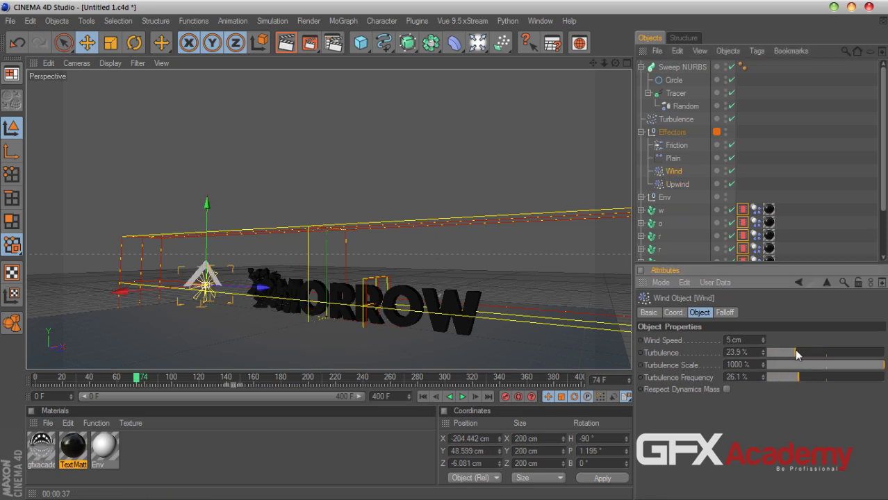
pyautogui.doubleClick(746, 340)
pyautogui.click(424, 397)
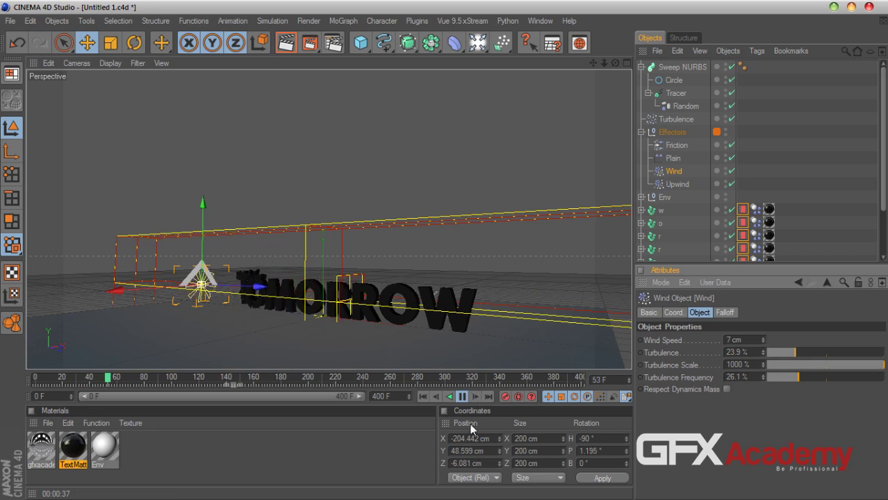
pyautogui.click(462, 397)
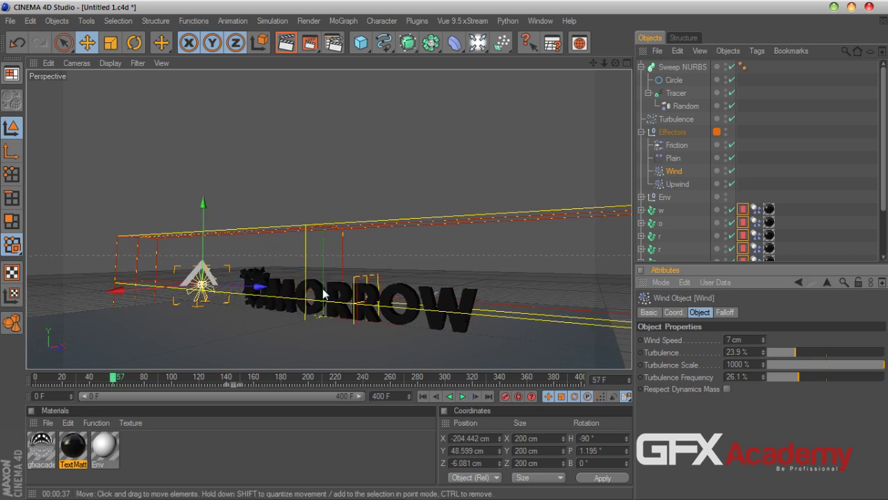
# Set the Tracer's intermediate points to None and replay the simulation from frame 0 to 136
pyautogui.click(674, 93)
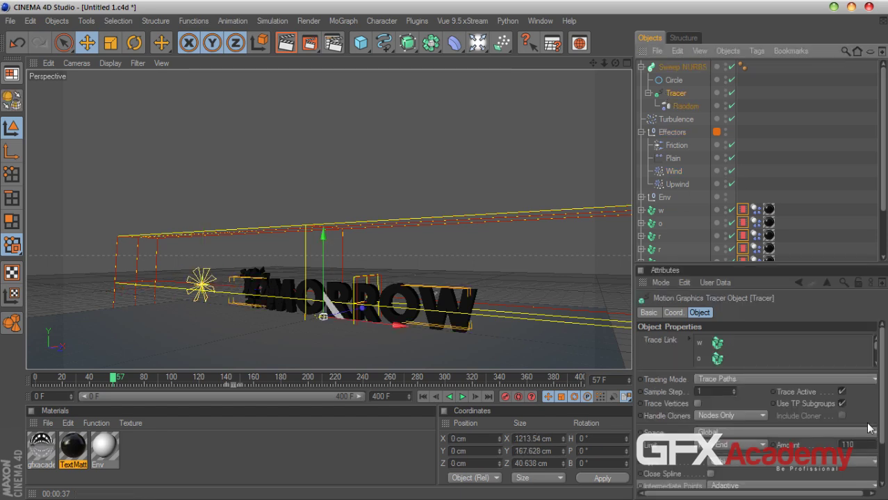
pyautogui.moveTo(882, 426); pyautogui.dragTo(857, 480)
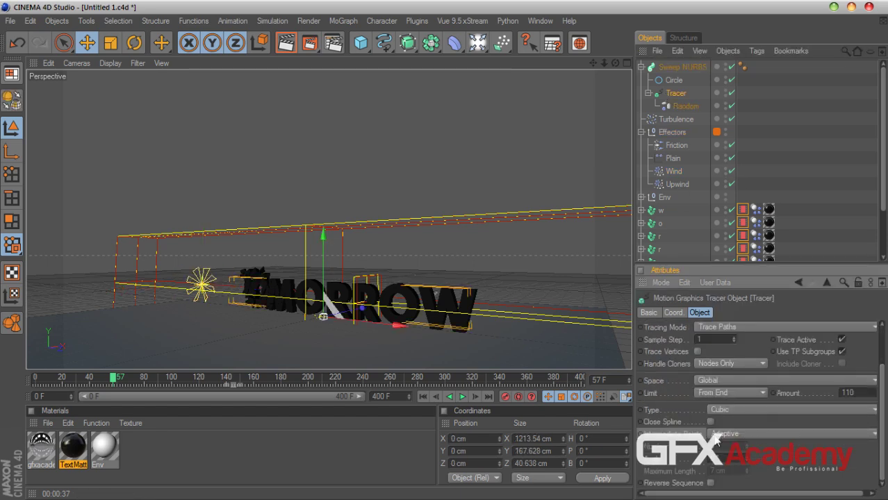
pyautogui.click(739, 434)
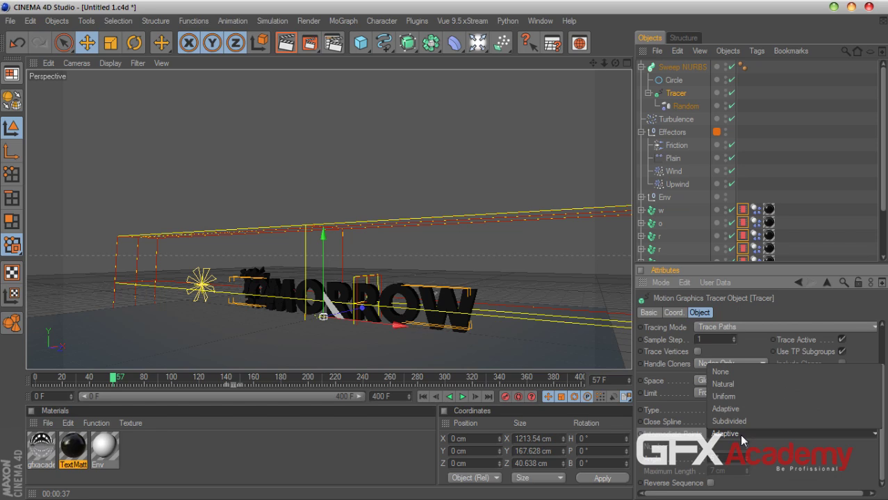
pyautogui.click(721, 371)
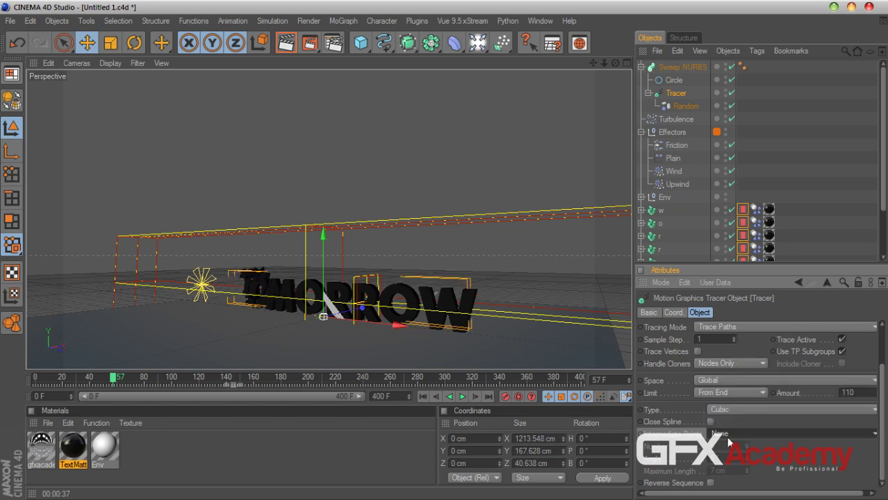
pyautogui.click(424, 397)
pyautogui.click(462, 396)
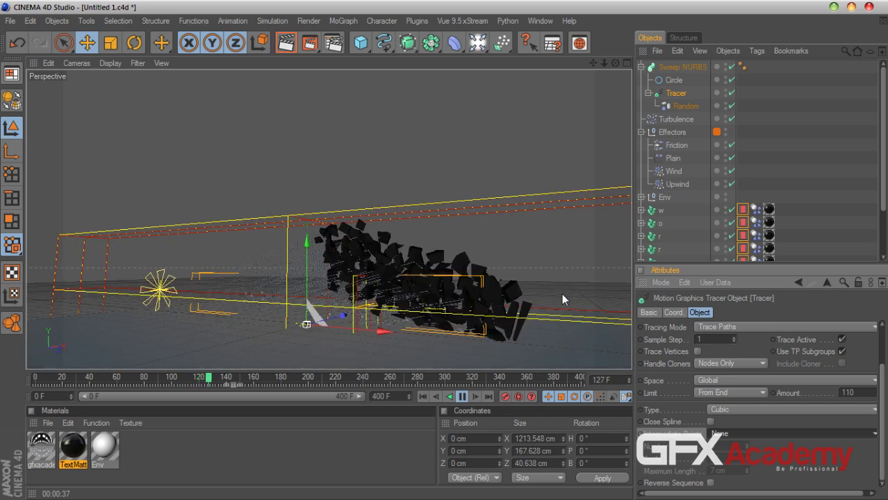
pyautogui.click(462, 397)
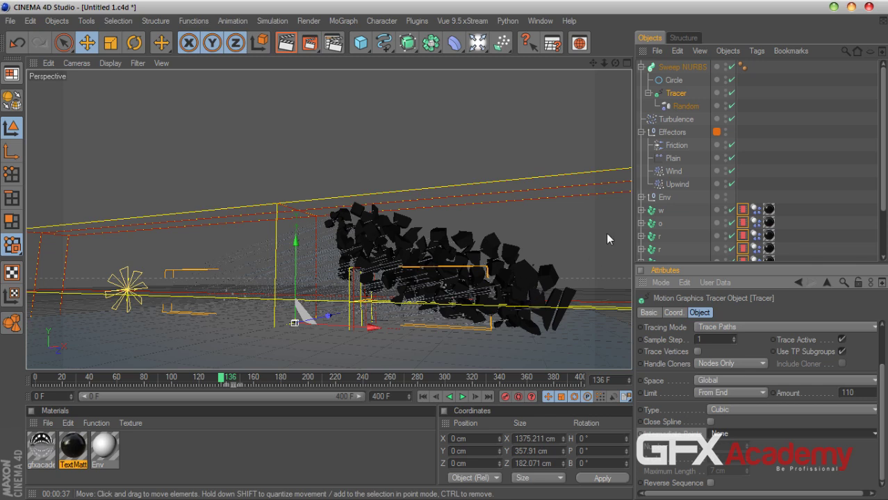
# Add a Rotation force object and include it in the Force List of all eight letters' Dynamics Body tags
pyautogui.click(501, 43)
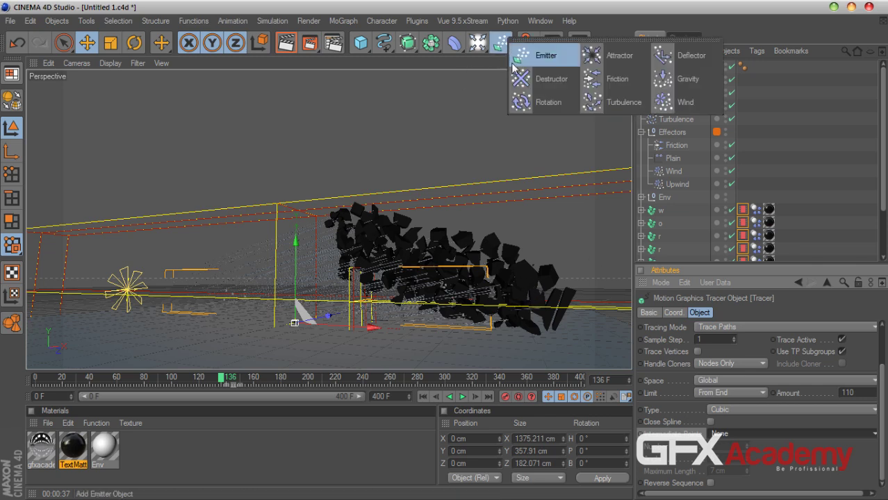
pyautogui.click(560, 105)
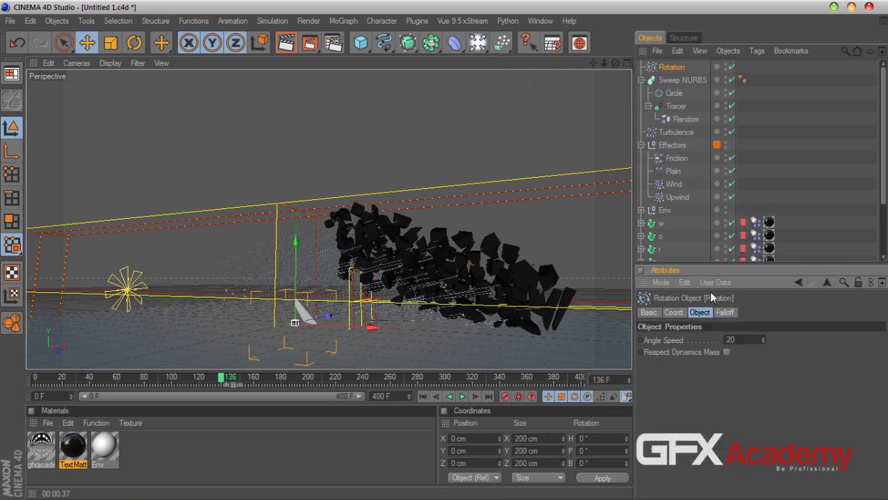
pyautogui.click(759, 223)
pyautogui.scroll(-4, 760, 228)
pyautogui.keyDown('shift'); pyautogui.click(756, 241); pyautogui.keyUp('shift')
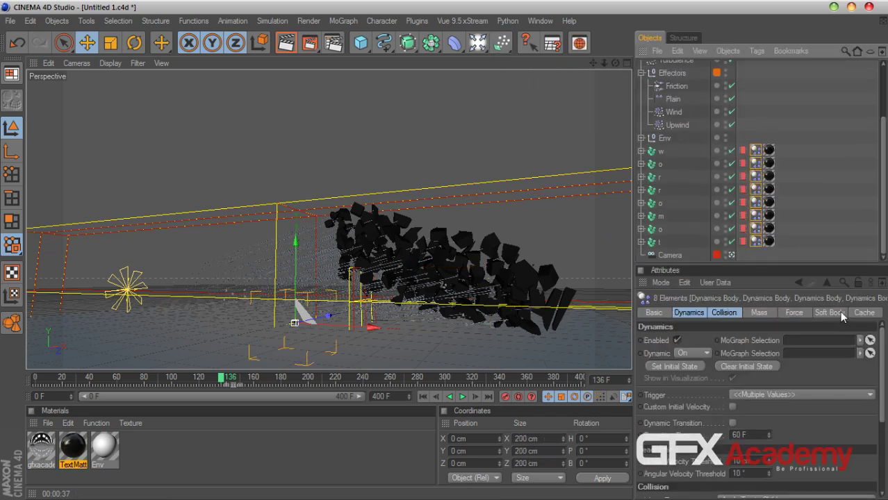
pyautogui.click(809, 313)
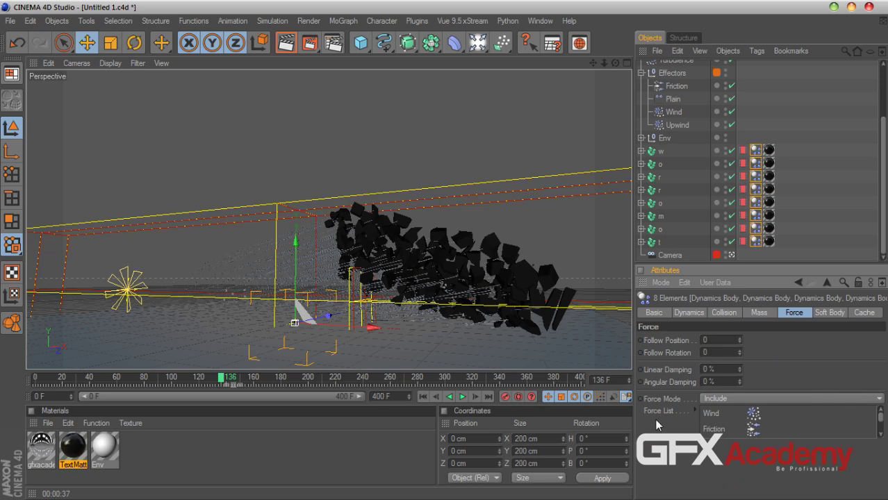
pyautogui.moveTo(692, 411); pyautogui.dragTo(692, 411)
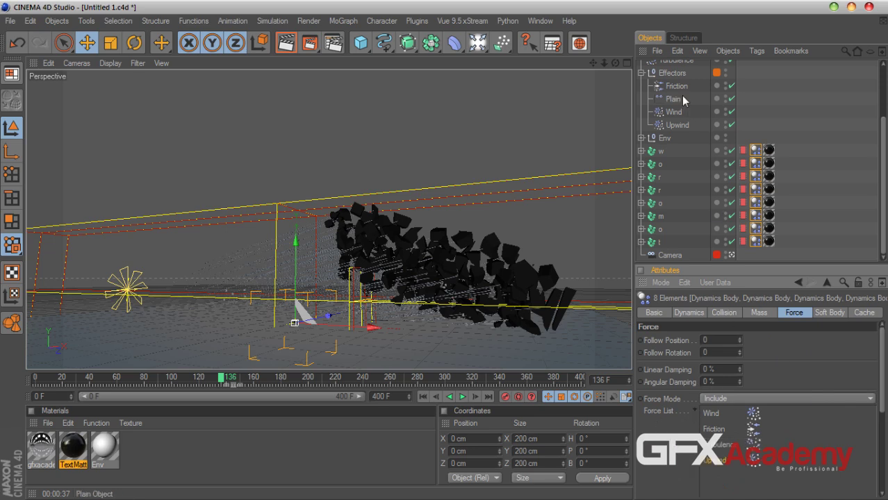
pyautogui.scroll(3, 685, 98)
pyautogui.moveTo(672, 69); pyautogui.dragTo(734, 422)
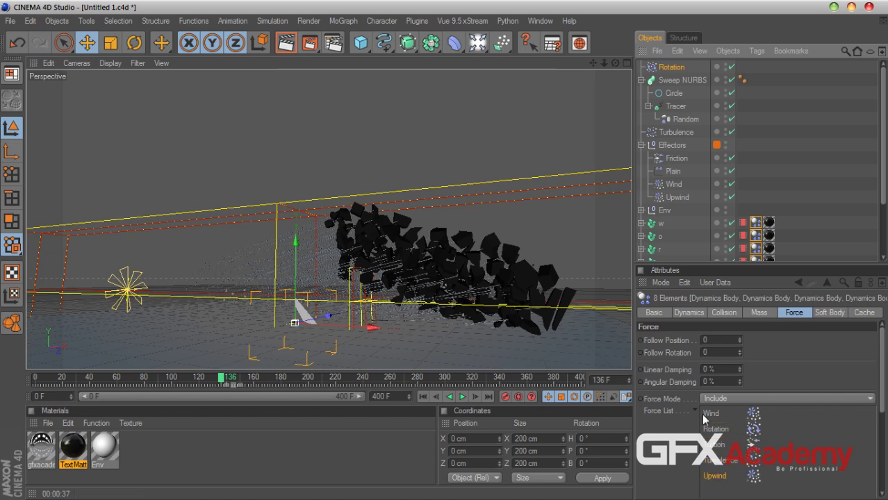
# Replay the simulation with the Rotation force from frame 0 to 65
pyautogui.click(422, 396)
pyautogui.click(462, 398)
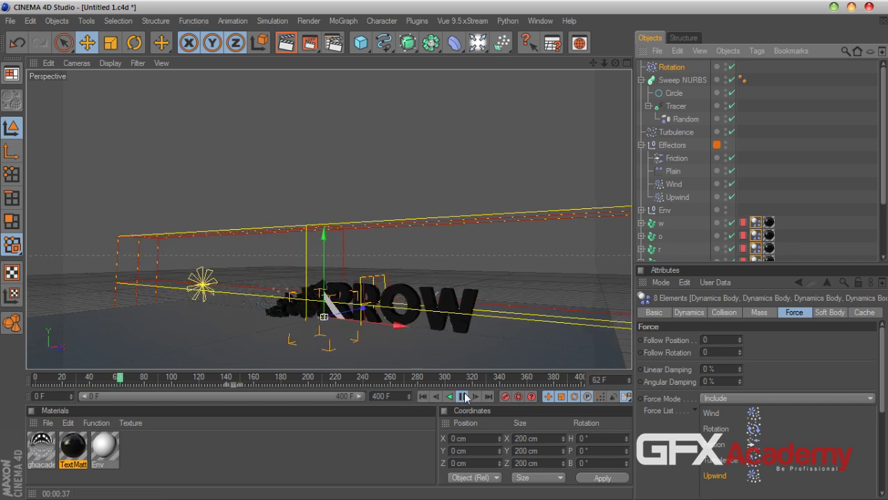
pyautogui.click(462, 397)
# Try the Rotation object at an Angle Speed of 5 by replaying the simulation to frame 67, and delete the object
pyautogui.click(671, 67)
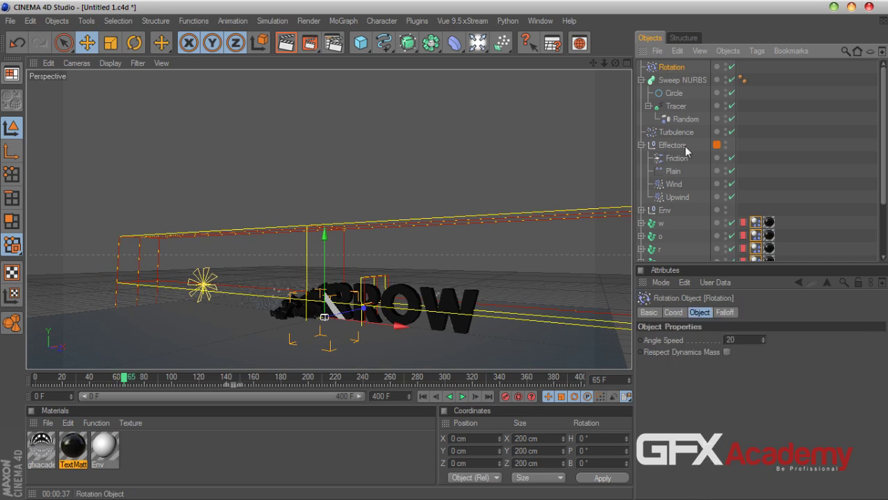
pyautogui.doubleClick(749, 339)
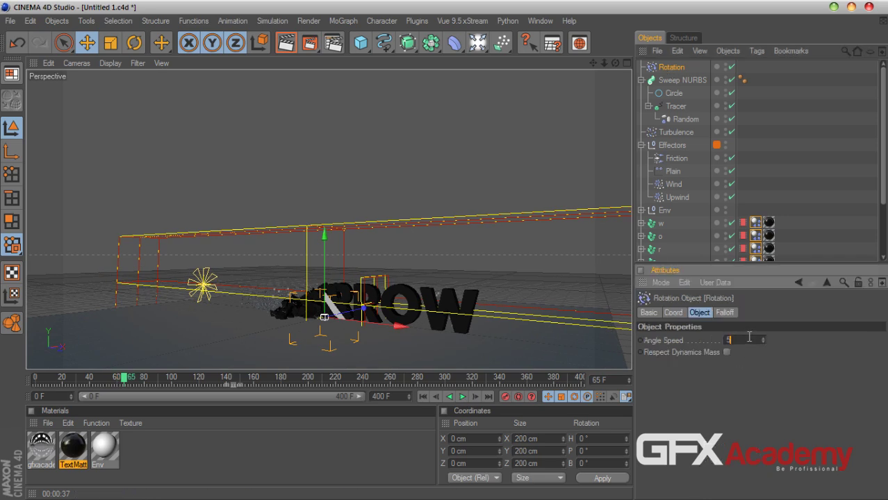
pyautogui.write('5')
pyautogui.click(422, 397)
pyautogui.click(461, 397)
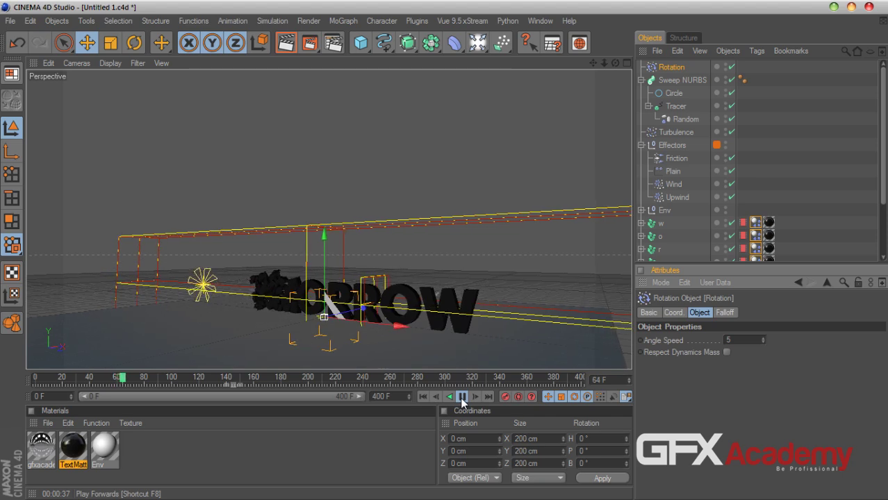
pyautogui.click(461, 396)
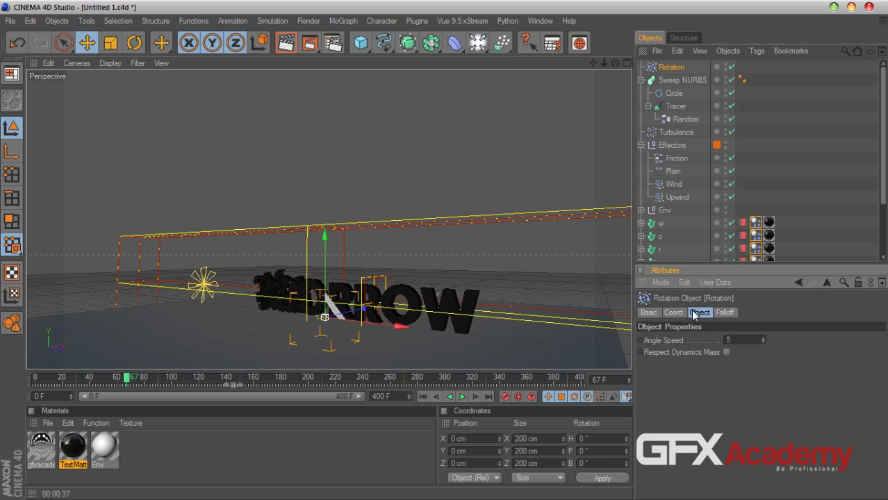
pyautogui.press('Delete')
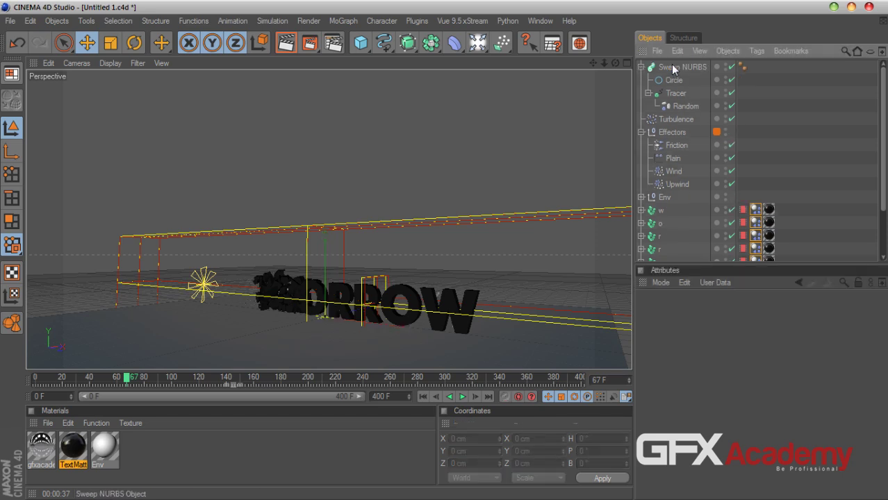
# Add a MoGraph Random effector and assign it to the Effectors list of all eight letter objects, w through t
pyautogui.click(641, 66)
pyautogui.click(641, 93)
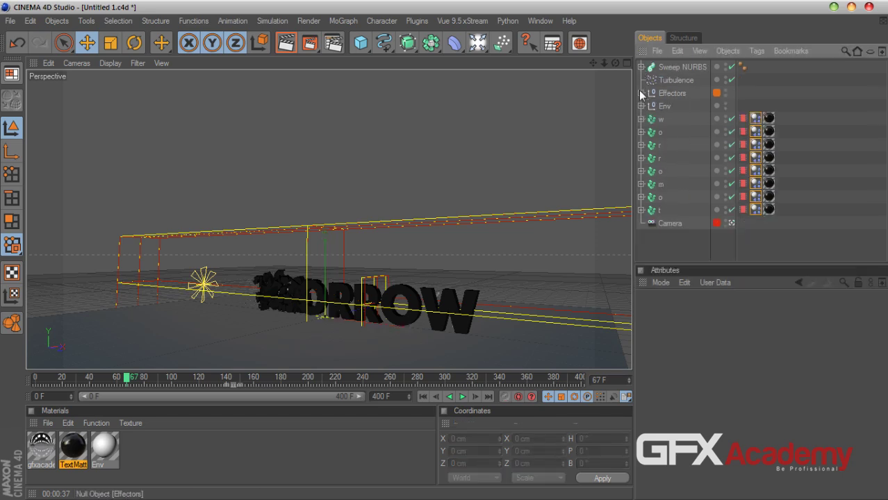
pyautogui.click(343, 21)
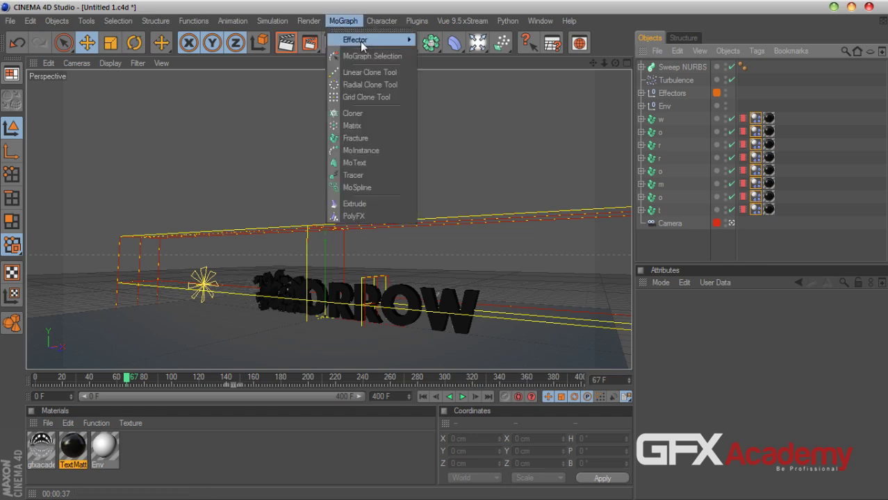
pyautogui.moveTo(371, 40)
pyautogui.click(443, 122)
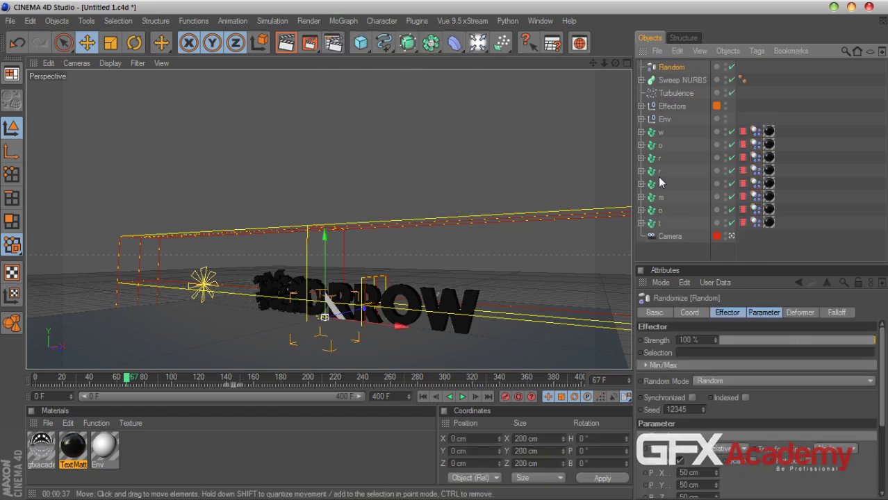
pyautogui.moveTo(661, 173); pyautogui.dragTo(665, 228)
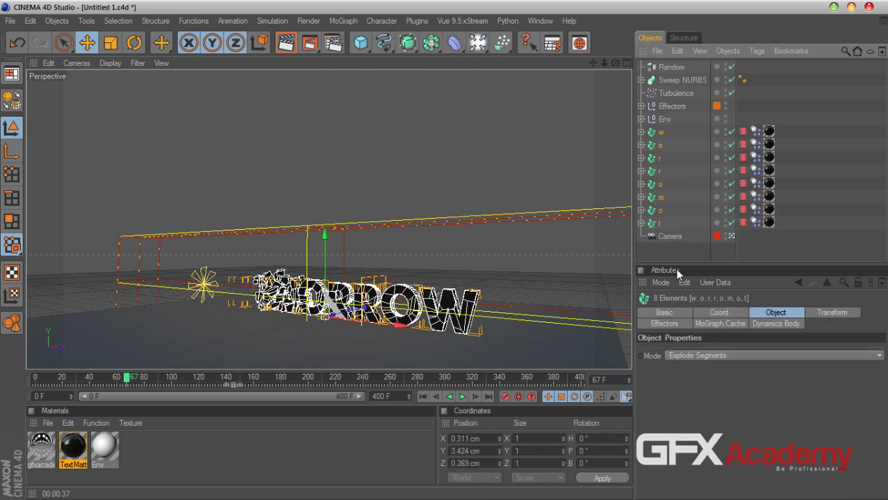
pyautogui.click(679, 325)
pyautogui.moveTo(671, 67); pyautogui.dragTo(702, 370)
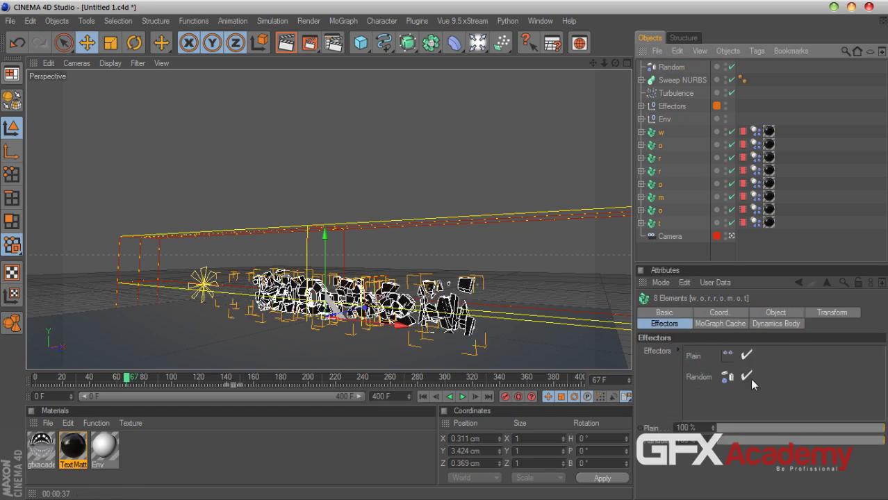
pyautogui.click(767, 314)
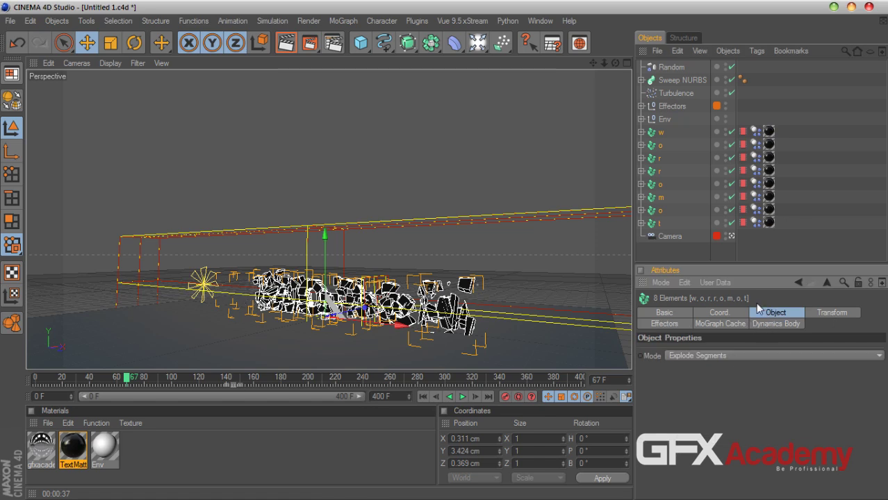
# Disable Position and enable Rotation on the new Random effector, with R.H 89°, R.P 121° and R.B 145°
pyautogui.click(671, 67)
pyautogui.click(763, 312)
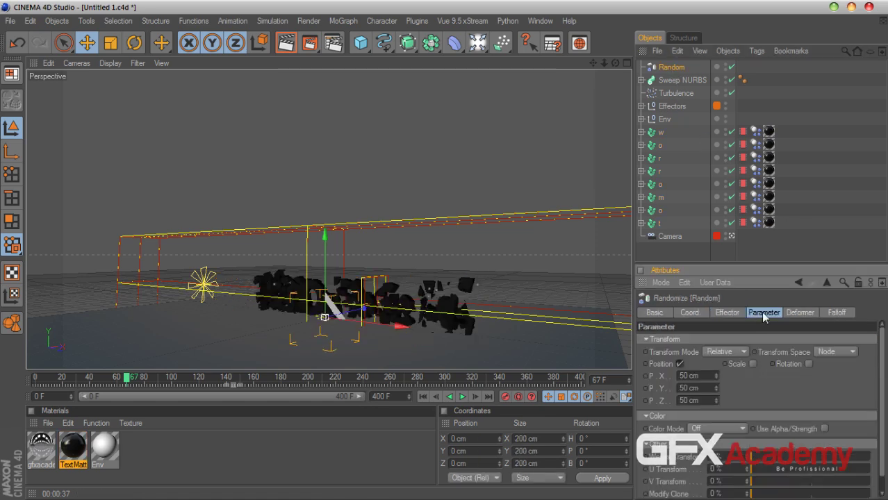
pyautogui.click(680, 364)
pyautogui.click(782, 363)
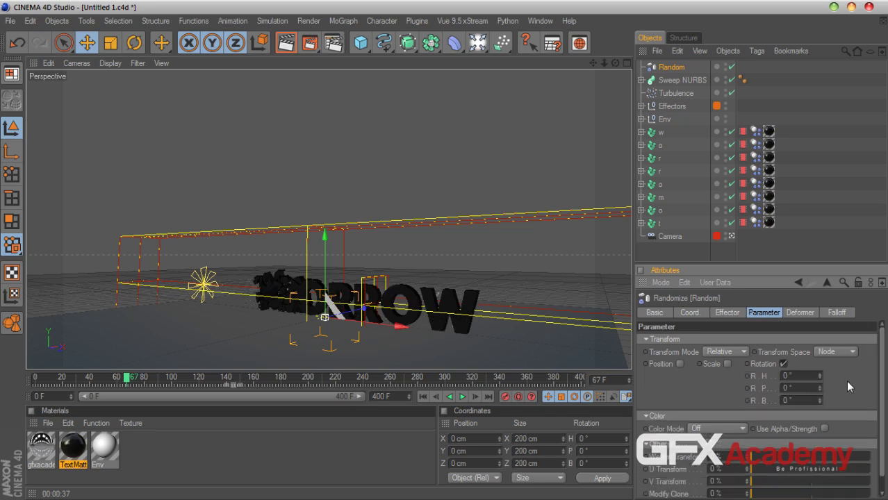
pyautogui.moveTo(818, 373); pyautogui.dragTo(819, 366)
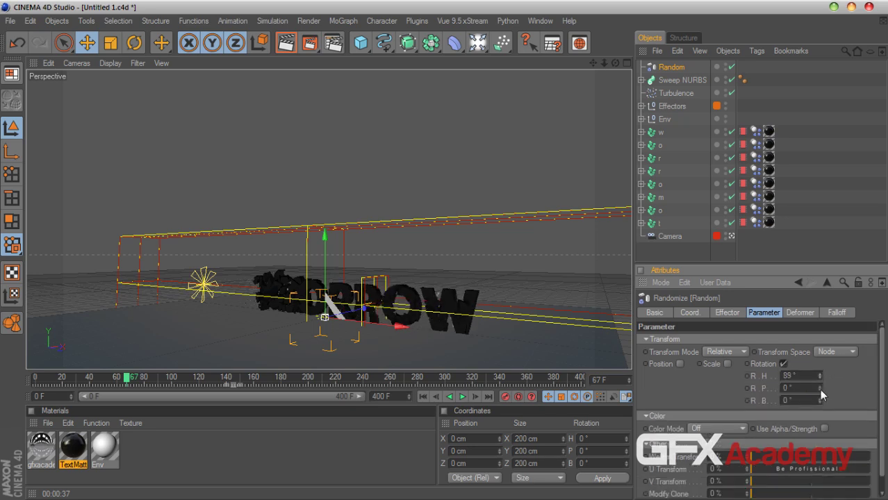
pyautogui.moveTo(818, 391); pyautogui.dragTo(818, 358)
# Set the new Random effector's Strength to 62% at frame 0, play the simulation past frame 65 and return to the start
pyautogui.click(423, 398)
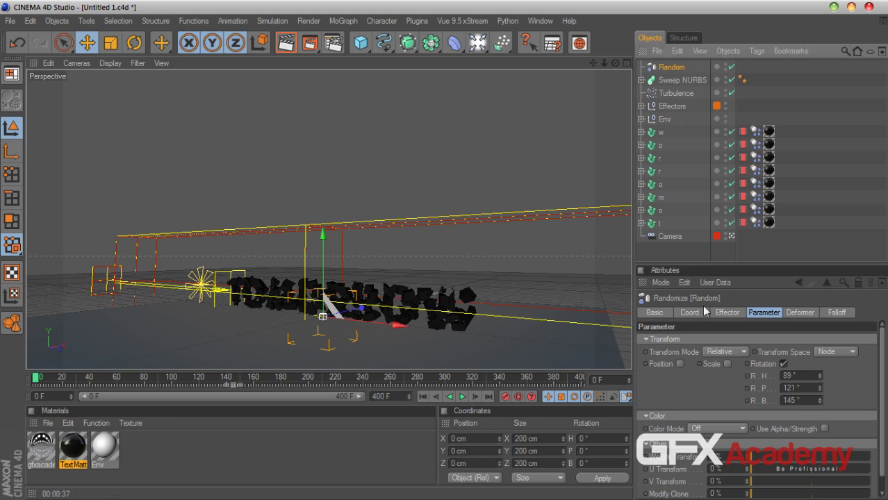
pyautogui.click(727, 312)
pyautogui.click(799, 311)
pyautogui.click(728, 312)
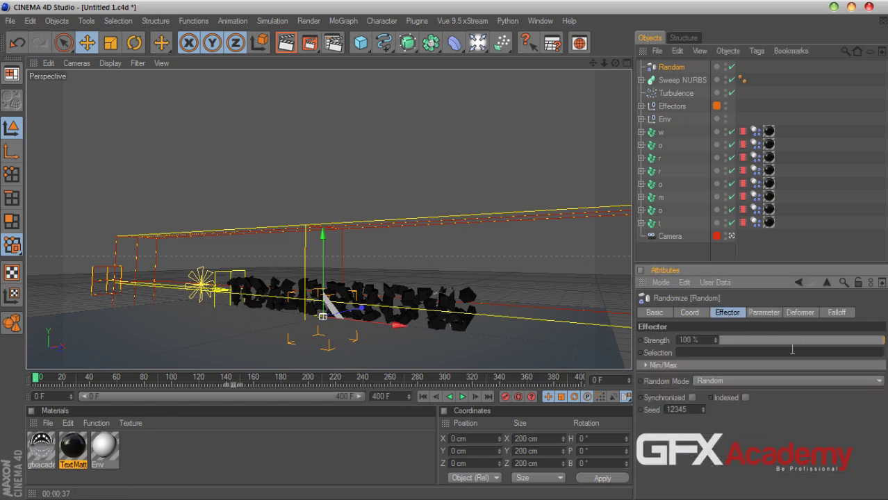
pyautogui.moveTo(805, 344); pyautogui.dragTo(704, 345)
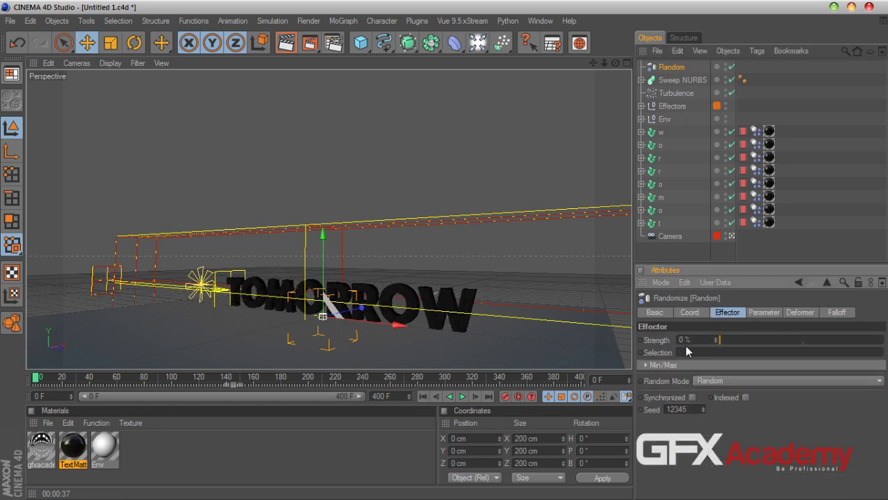
pyautogui.moveTo(747, 343); pyautogui.dragTo(816, 346)
pyautogui.click(462, 396)
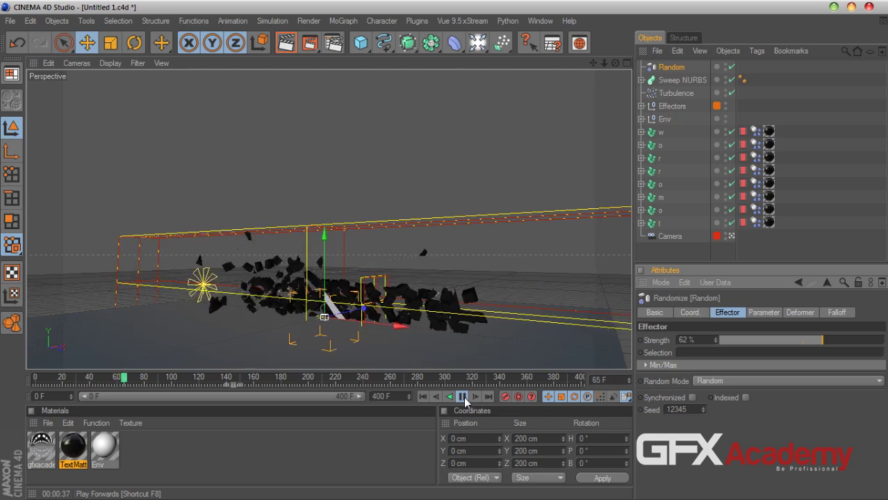
pyautogui.click(463, 397)
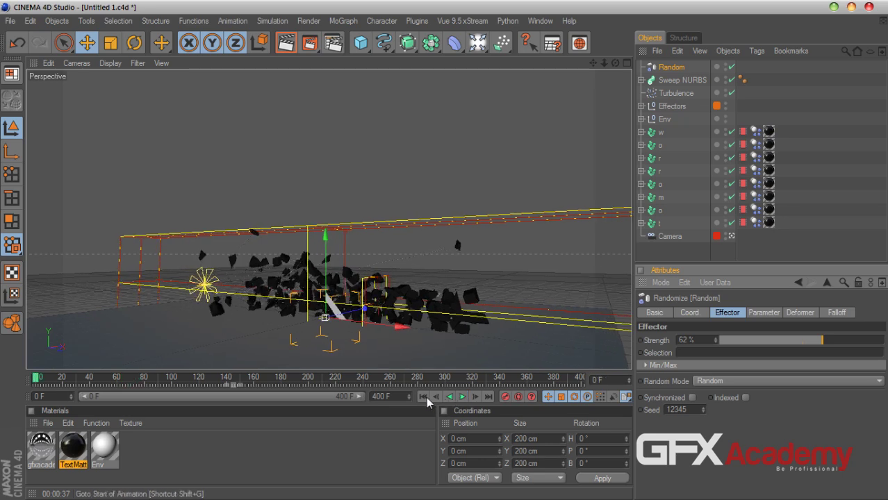
# Set the Random effector's Strength to 0% at frame 0 and change its falloff shape to Linear
pyautogui.click(423, 396)
pyautogui.moveTo(821, 340); pyautogui.dragTo(686, 340)
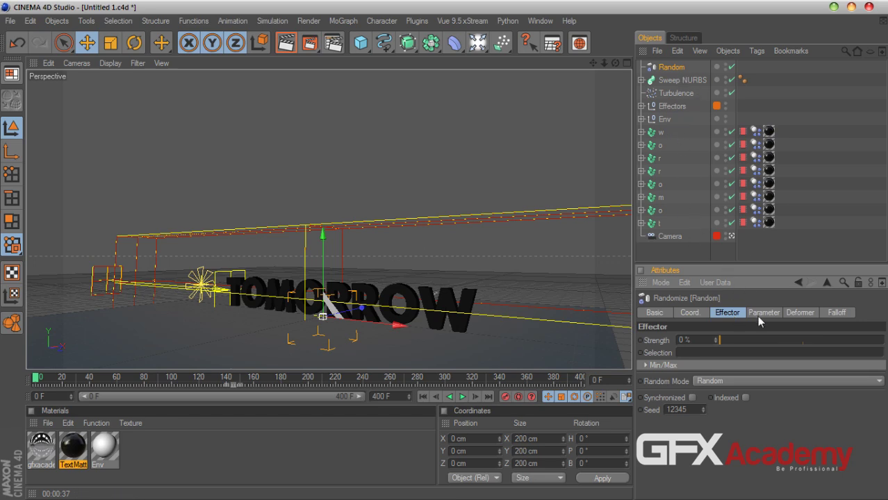
pyautogui.click(836, 312)
pyautogui.click(702, 341)
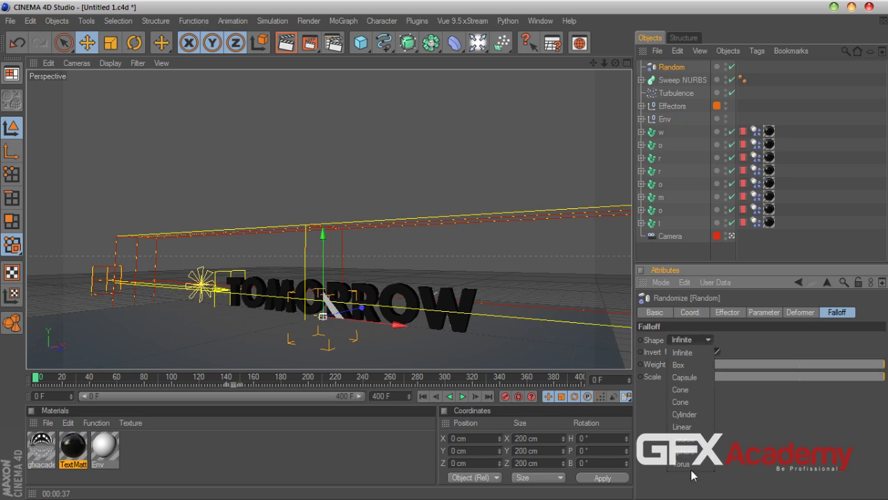
pyautogui.click(691, 427)
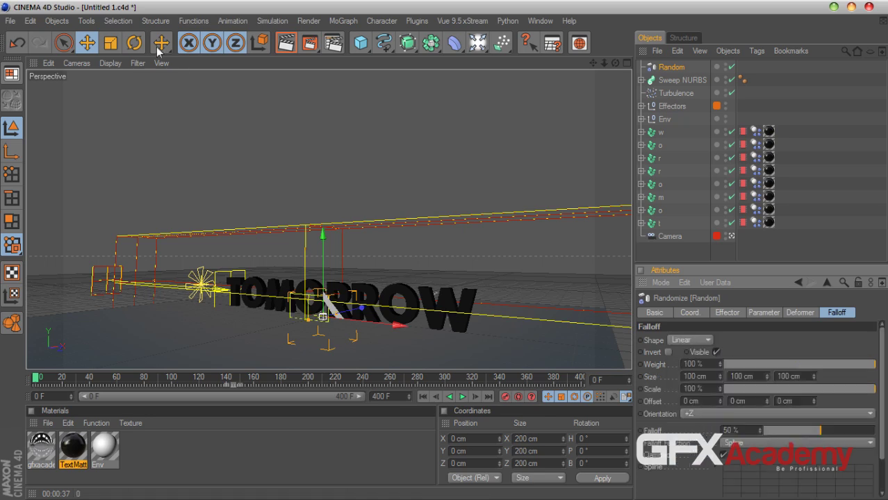
# Rotate the Random effector to H -90°, move it to about X -1120 cm and stretch its falloff Z size to about 369 cm
pyautogui.press('r')
pyautogui.moveTo(278, 322); pyautogui.dragTo(285, 325)
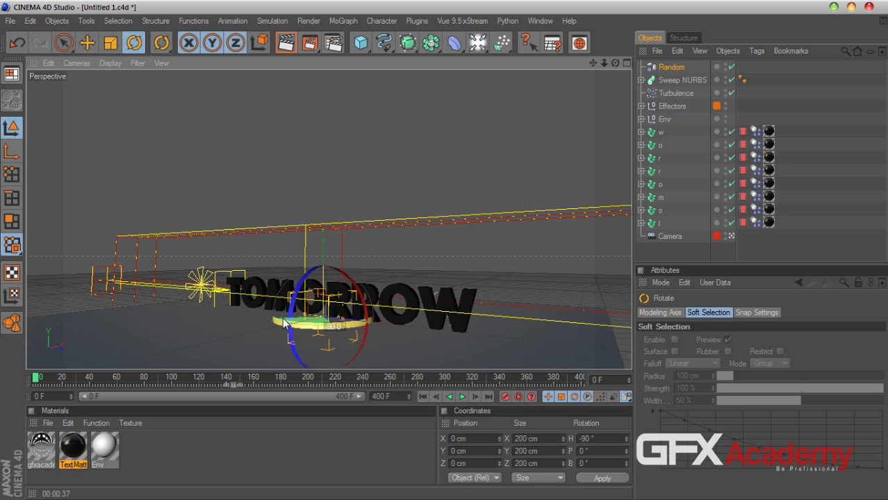
pyautogui.click(624, 62)
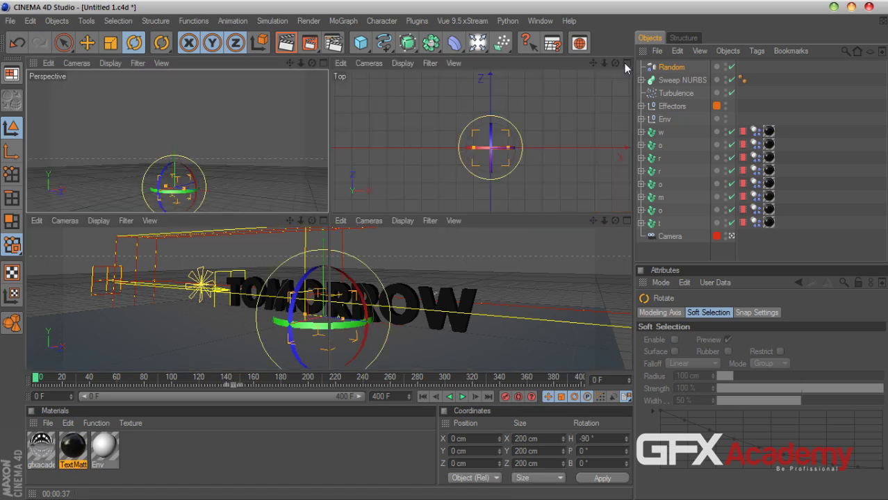
pyautogui.click(624, 63)
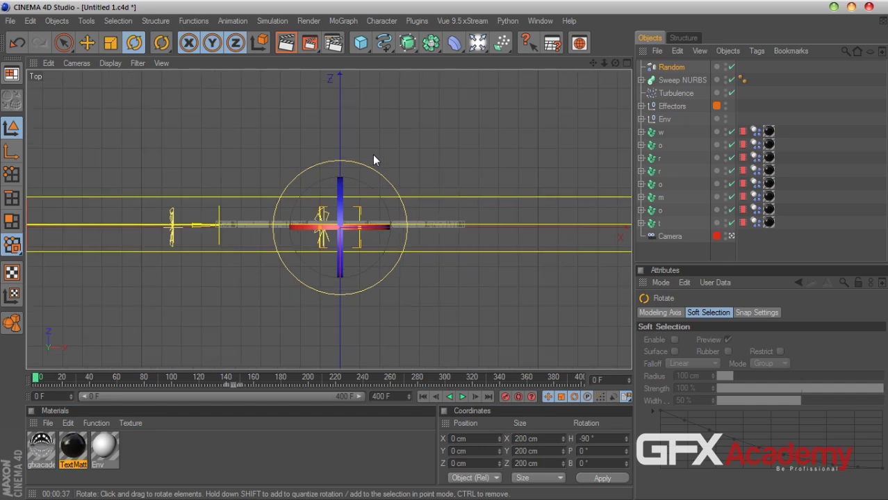
pyautogui.click(87, 43)
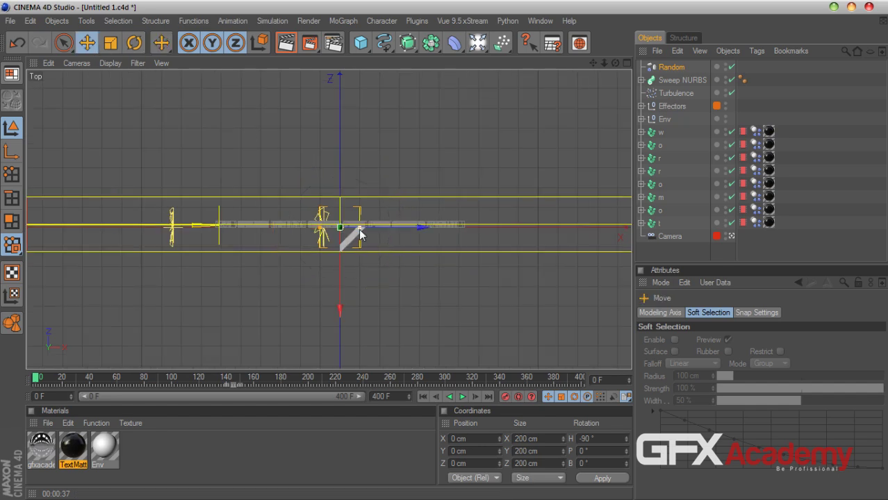
pyautogui.moveTo(360, 227); pyautogui.dragTo(201, 231)
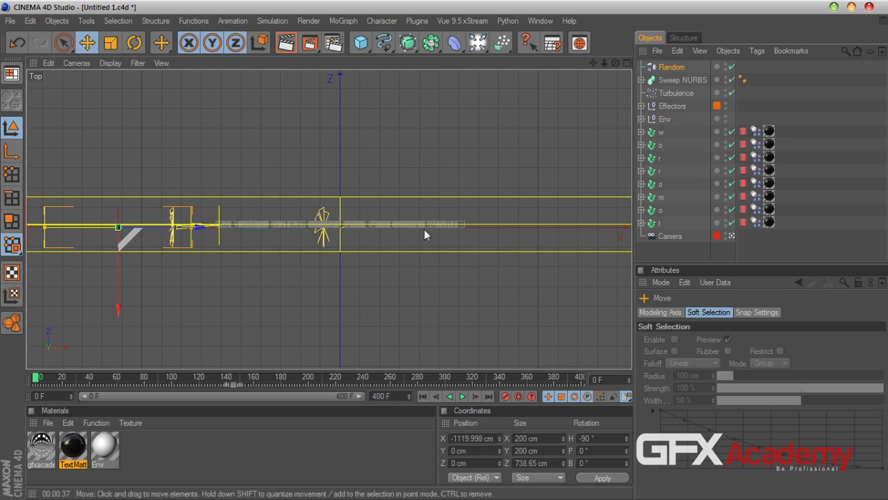
# Set the Random effector's Falloff to 100%, its falloff Z size to about 428 cm and its X position to about -1156 cm
pyautogui.click(672, 68)
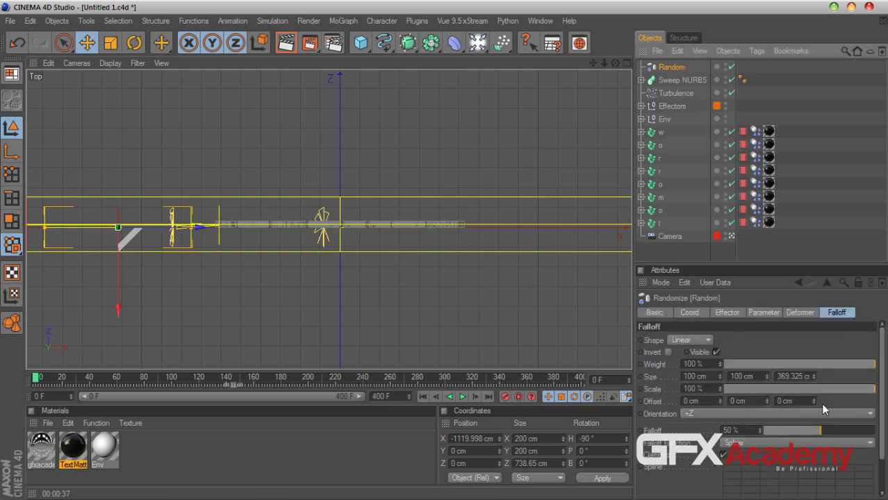
pyautogui.moveTo(820, 431); pyautogui.dragTo(876, 431)
pyautogui.moveTo(44, 227); pyautogui.dragTo(33, 227)
pyautogui.moveTo(118, 227); pyautogui.dragTo(112, 227)
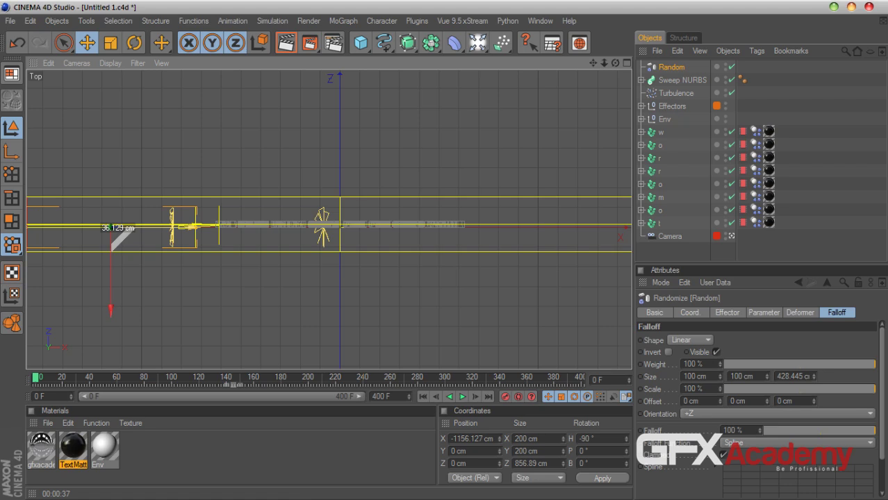
# In the front view, move the Random effector to about X -1213 cm and Y 78 cm, before the first letter
pyautogui.click(625, 63)
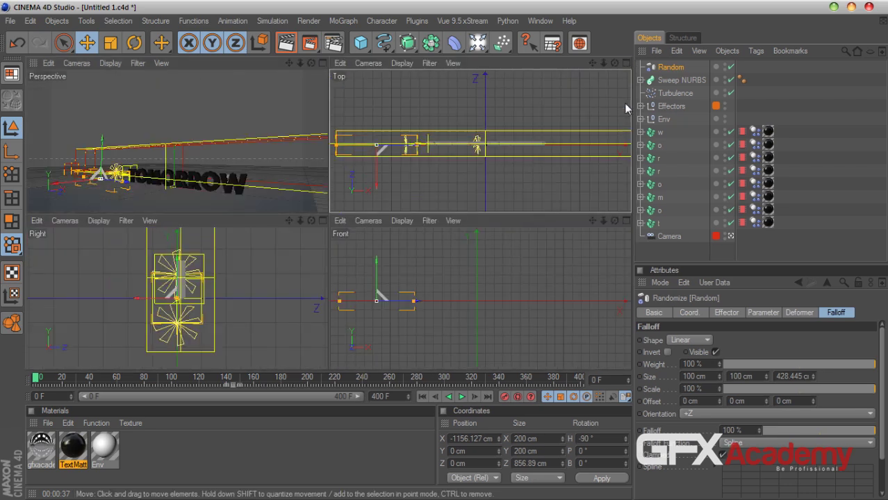
pyautogui.click(626, 221)
pyautogui.moveTo(114, 185); pyautogui.dragTo(115, 166)
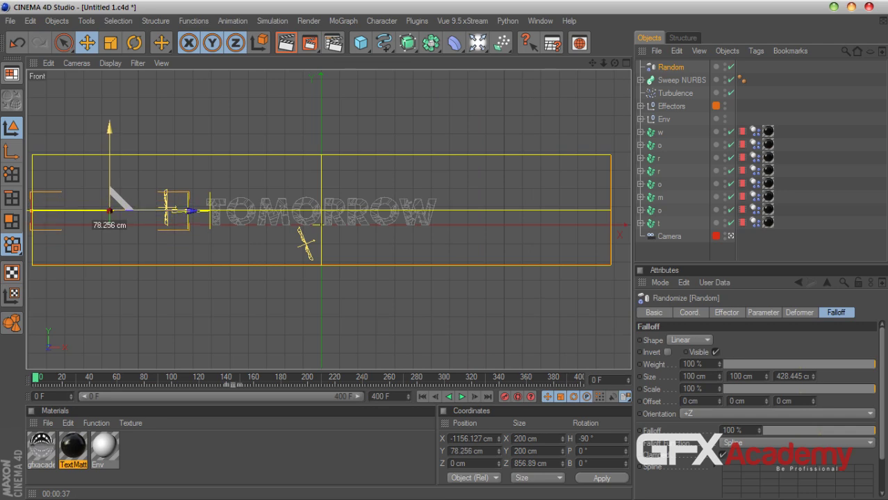
pyautogui.moveTo(139, 210); pyautogui.dragTo(129, 209)
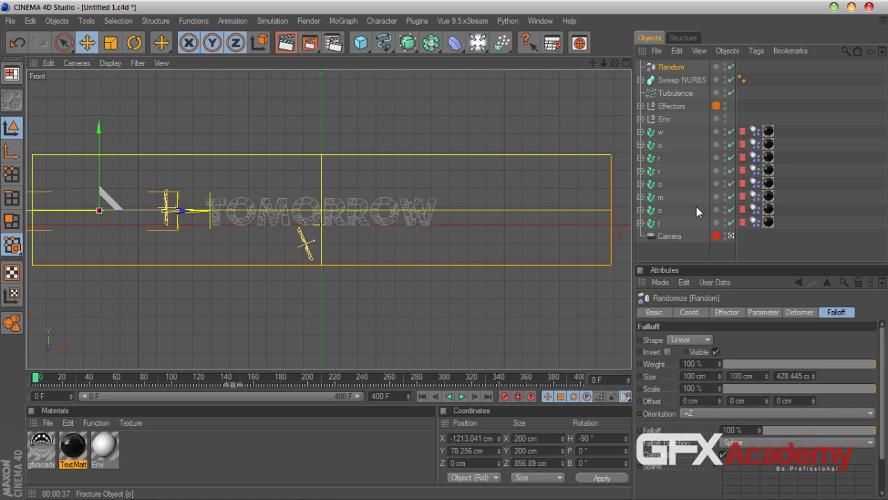
# Move the Turbulence and Random objects into the Effectors group and compare the placement of Plain and Random
pyautogui.moveTo(672, 69); pyautogui.dragTo(666, 91)
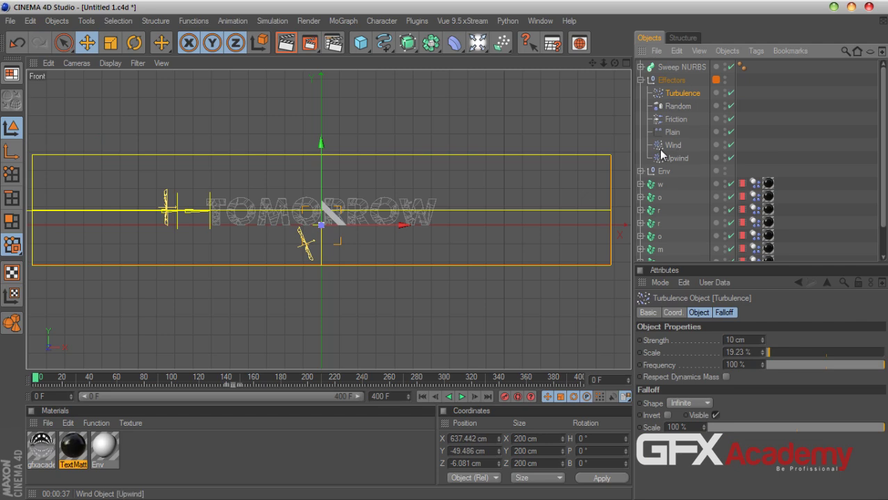
pyautogui.click(671, 132)
pyautogui.click(679, 107)
# Set the Plain effector's position coordinates as the driver
pyautogui.click(672, 137)
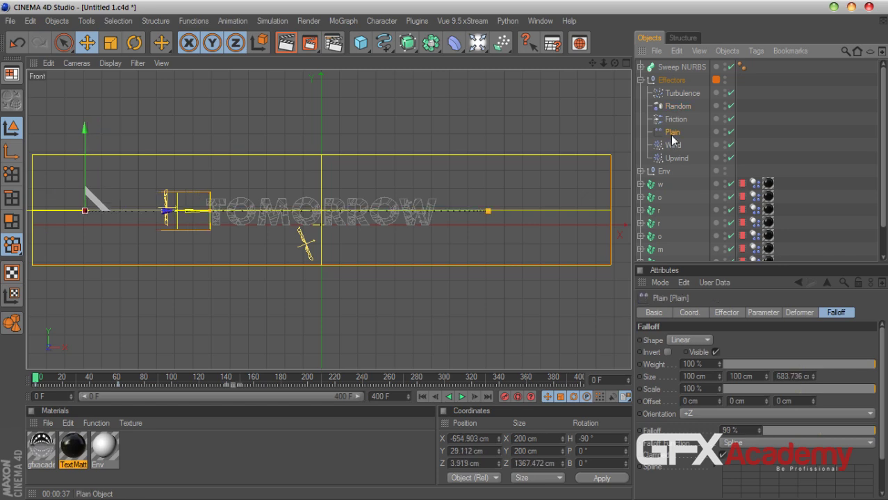
pyautogui.click(690, 313)
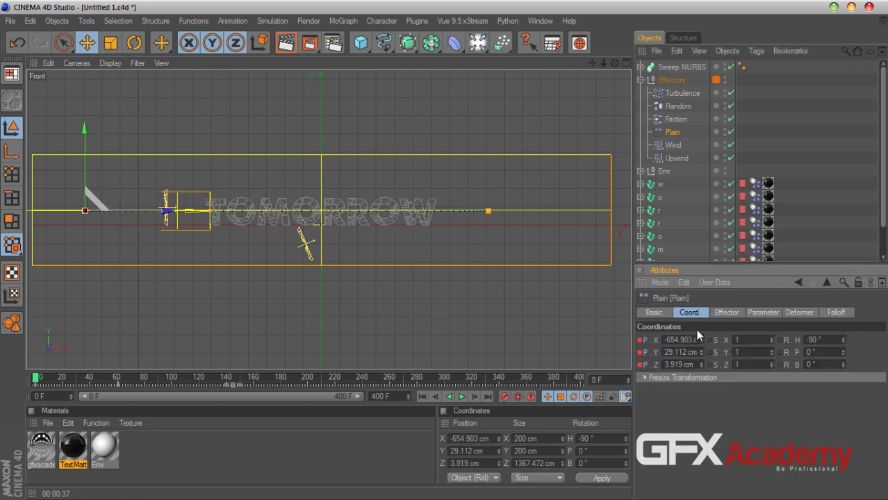
pyautogui.click(647, 366)
pyautogui.rightClick(647, 366)
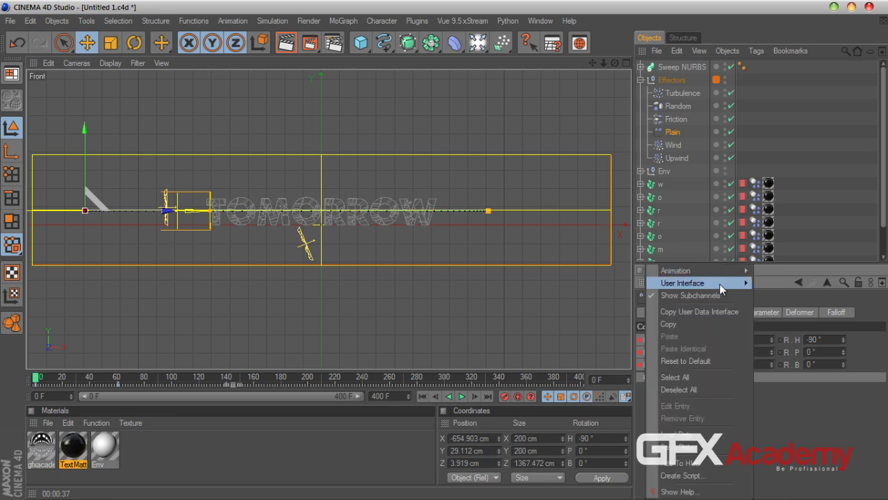
pyautogui.moveTo(713, 271)
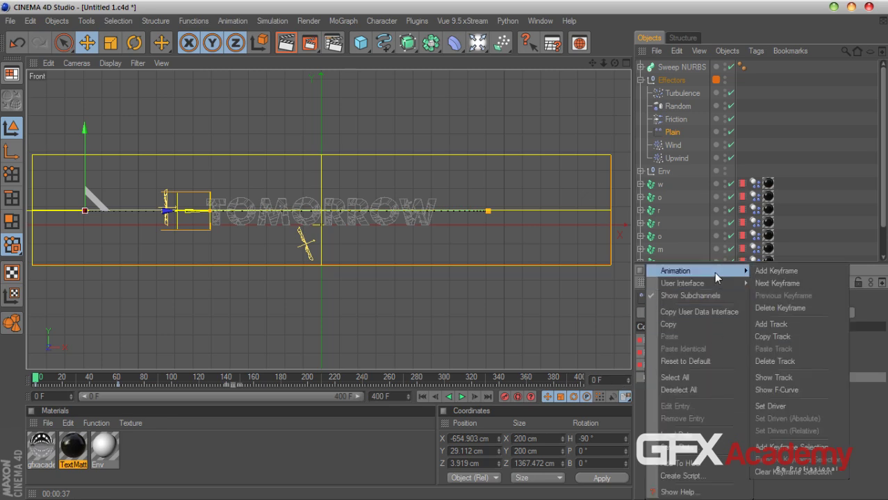
pyautogui.click(787, 405)
pyautogui.click(785, 408)
# Set the Random effector's position as driven (Relative) by the Plain effector's position
pyautogui.click(678, 108)
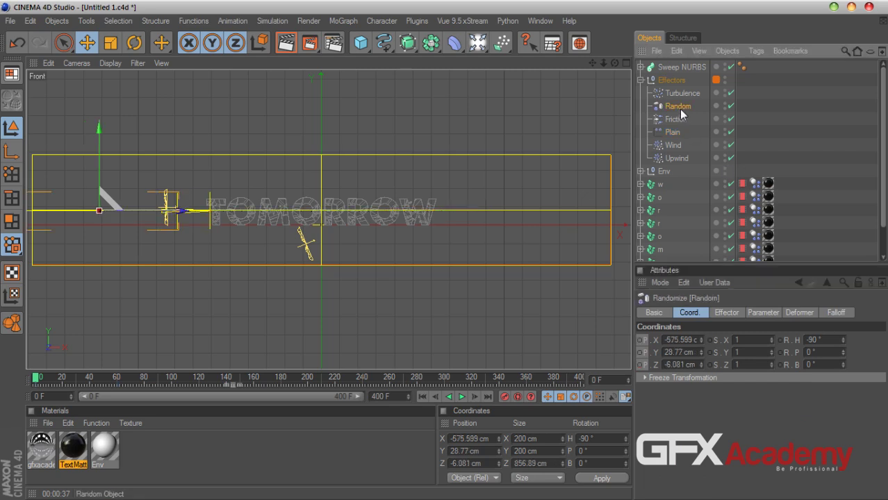
pyautogui.rightClick(678, 109)
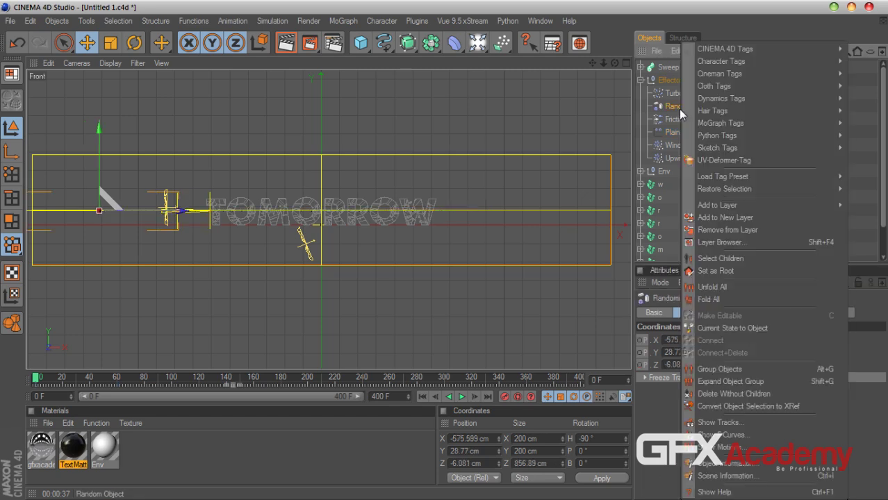
pyautogui.click(646, 343)
pyautogui.rightClick(642, 340)
pyautogui.moveTo(700, 270)
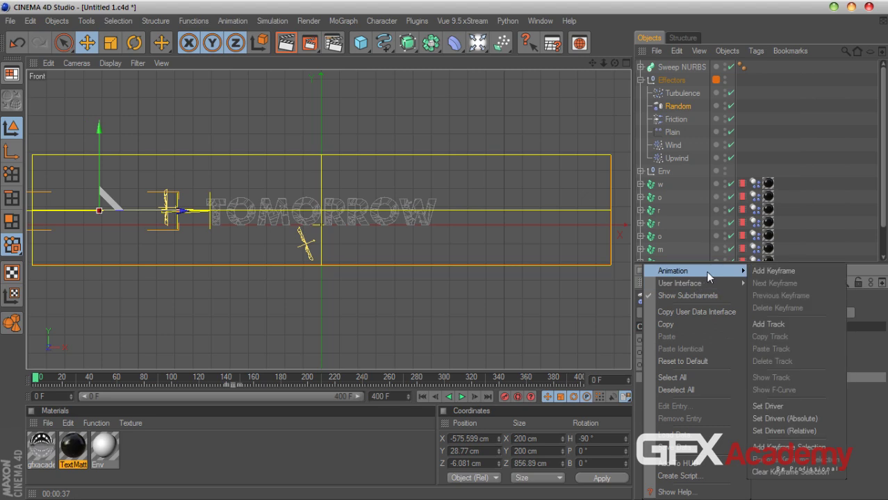
pyautogui.click(803, 429)
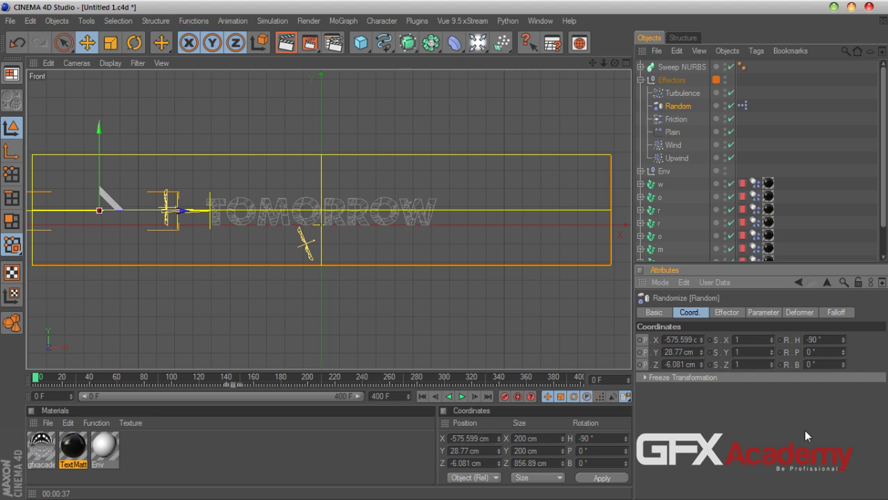
# Play the simulation to about frame 77 in the perspective view with nothing selected, and return to the start
pyautogui.click(625, 63)
pyautogui.click(323, 61)
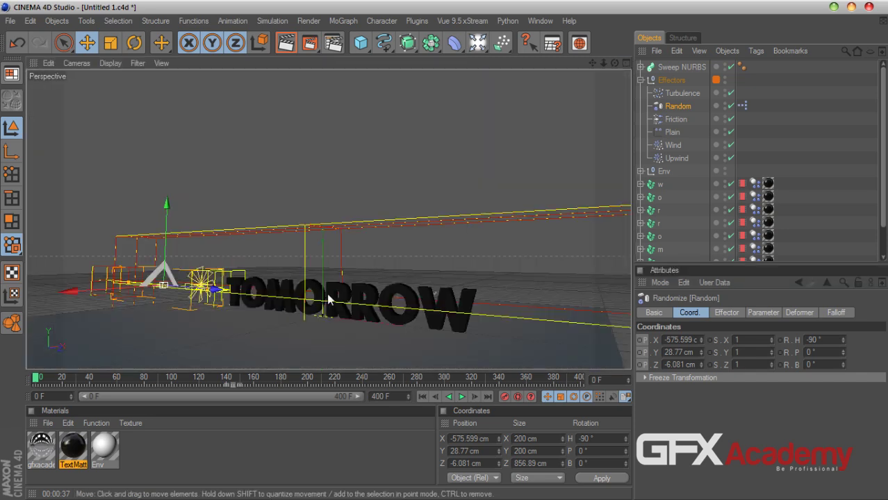
pyautogui.click(767, 125)
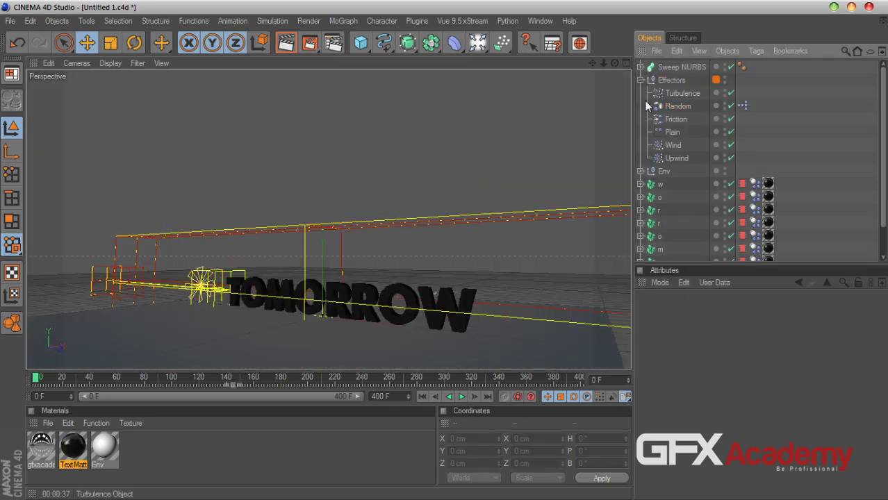
pyautogui.click(461, 397)
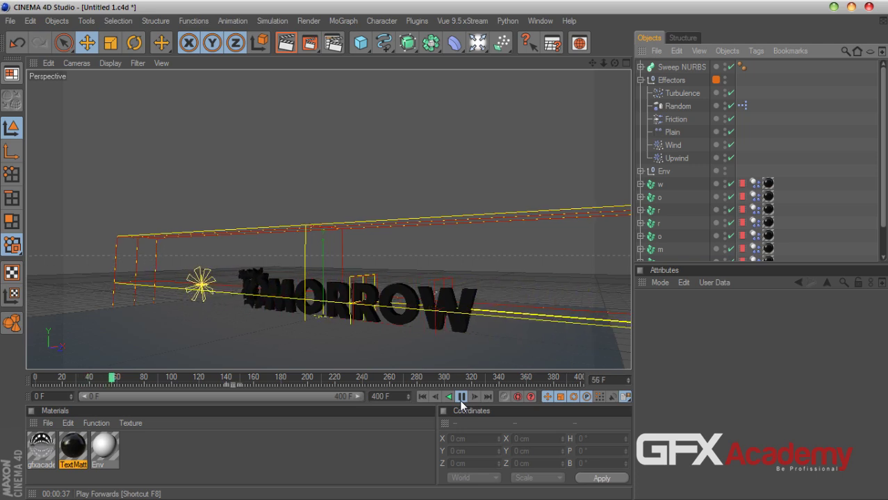
pyautogui.click(460, 397)
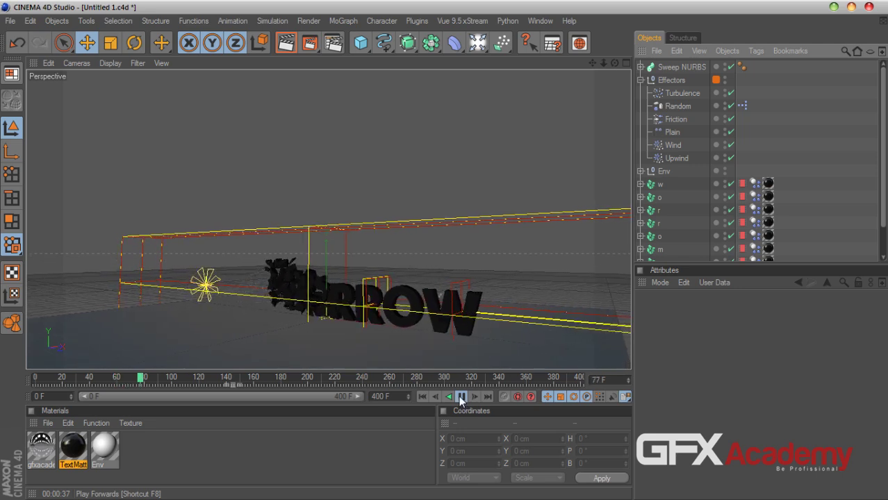
pyautogui.click(460, 397)
pyautogui.click(421, 397)
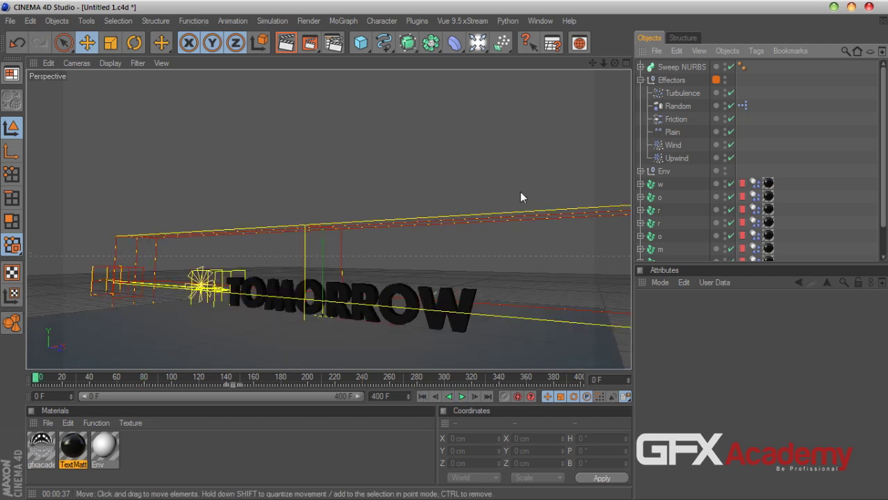
# Try to move the driven Random effector along its Z axis in the front view
pyautogui.click(626, 64)
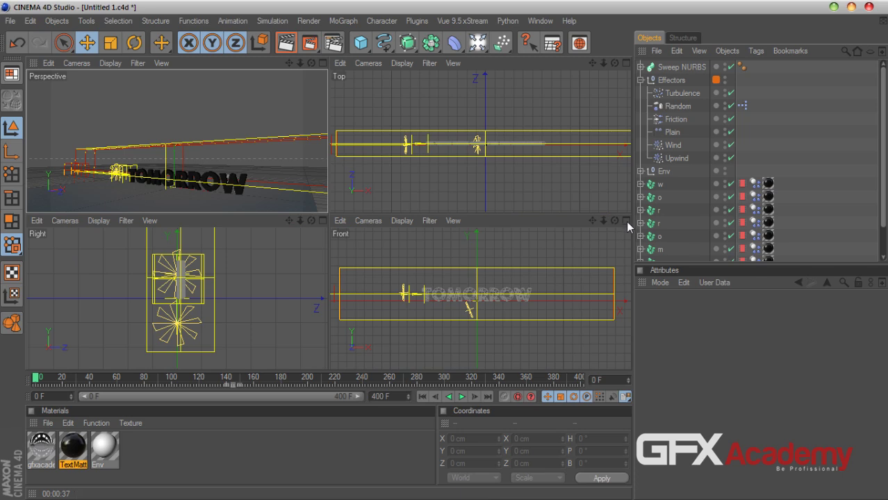
pyautogui.click(625, 223)
pyautogui.click(677, 105)
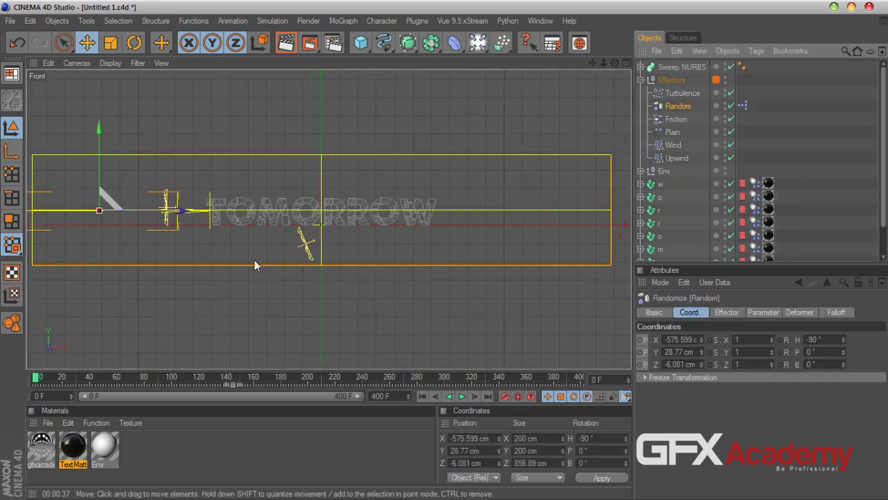
pyautogui.scroll(-3, 214, 208)
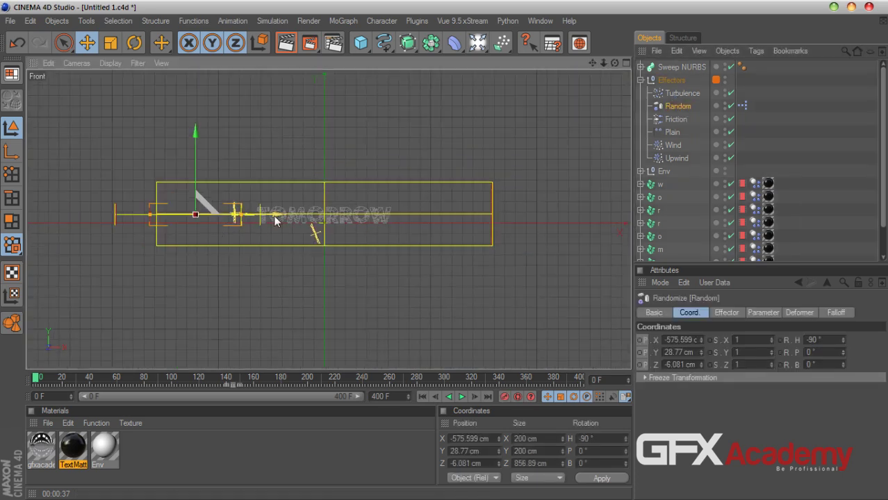
pyautogui.moveTo(274, 220); pyautogui.dragTo(278, 218)
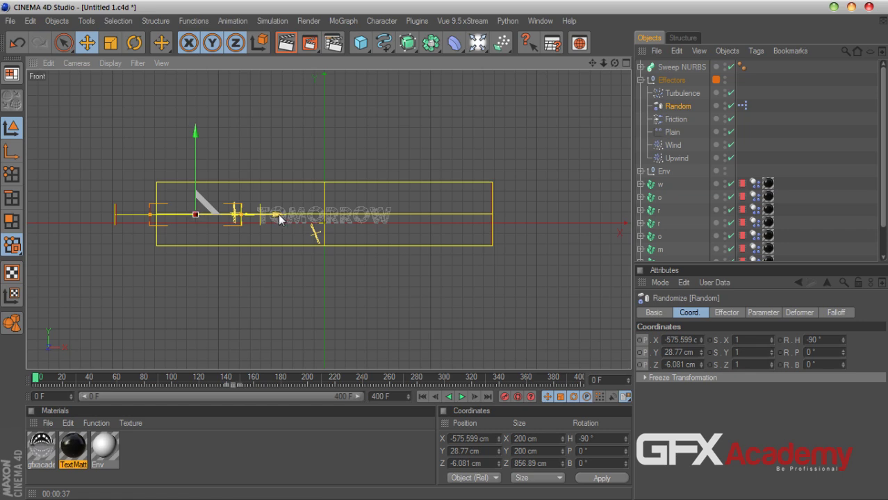
# Open the Random effector's XPresso tag and spread out the Range Mapper and Random nodes beside the Plain node
pyautogui.doubleClick(742, 106)
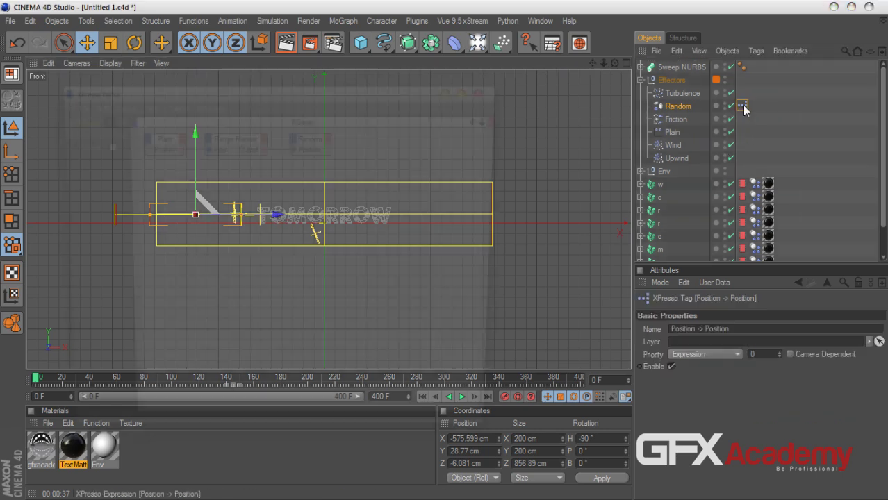
pyautogui.moveTo(362, 98); pyautogui.dragTo(708, 37)
pyautogui.moveTo(566, 83); pyautogui.dragTo(570, 172)
pyautogui.moveTo(578, 39); pyautogui.dragTo(523, 59)
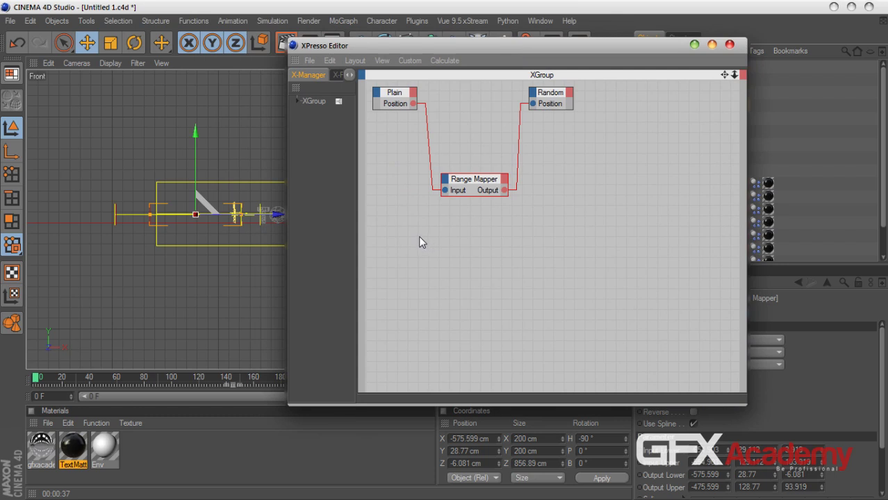
pyautogui.moveTo(553, 97); pyautogui.dragTo(646, 107)
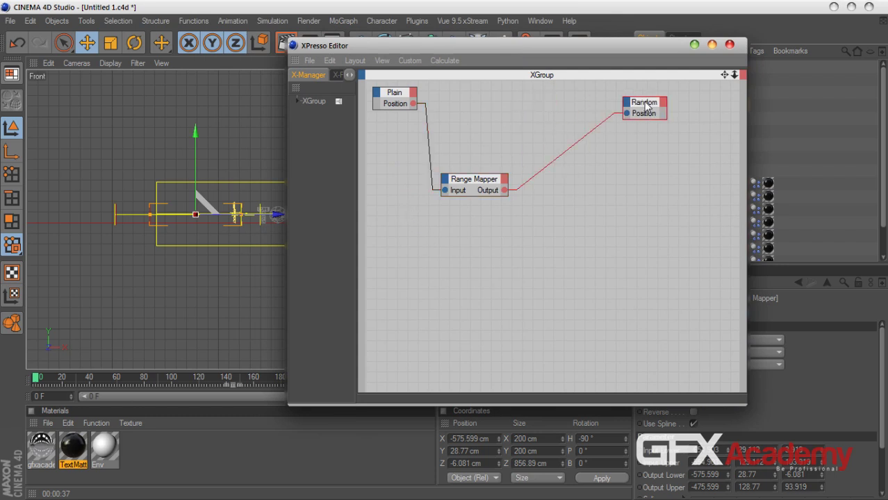
pyautogui.moveTo(475, 182); pyautogui.dragTo(505, 144)
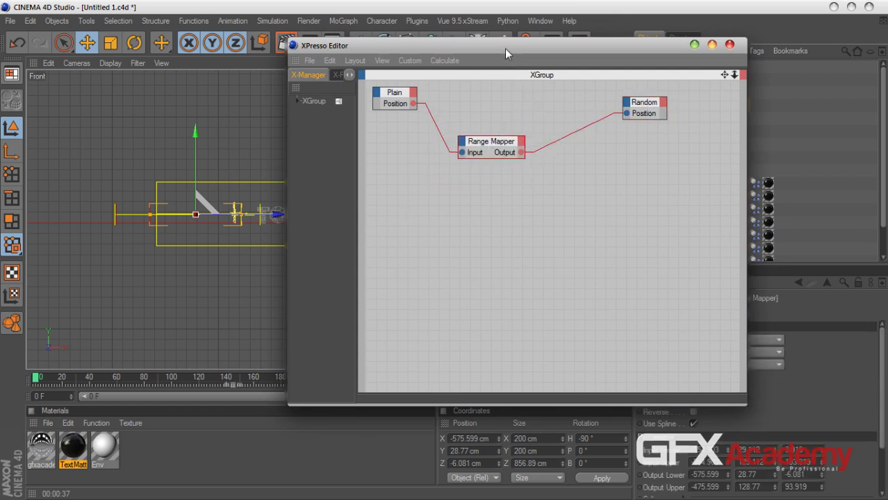
# Examine the Random, Plain and Range Mapper node properties, including the Range Mapper's input and output ranges
pyautogui.moveTo(509, 52); pyautogui.dragTo(299, 51)
pyautogui.click(433, 104)
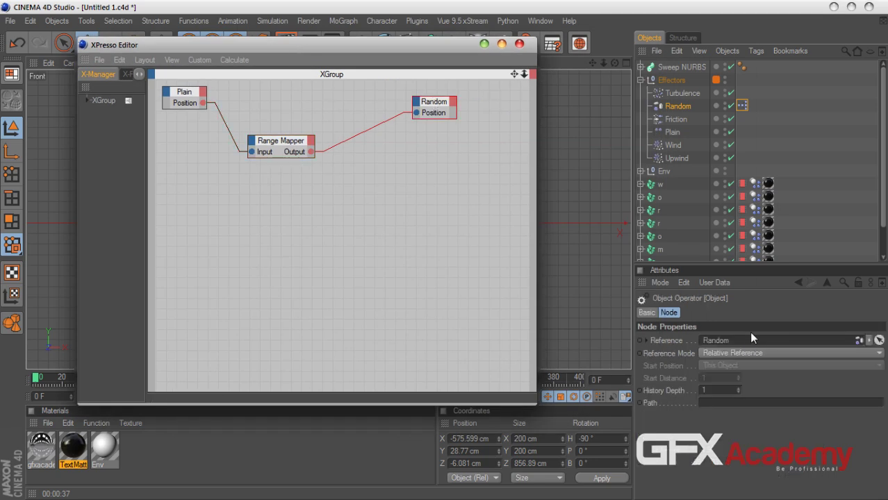
pyautogui.click(192, 96)
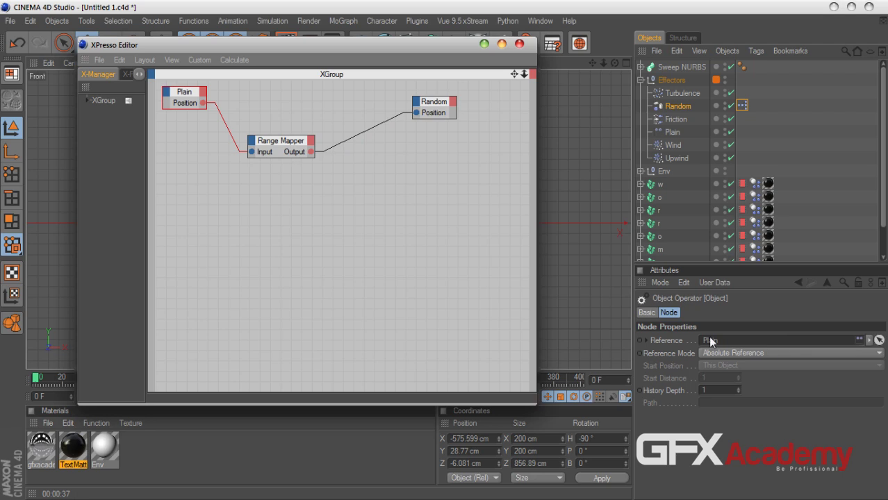
pyautogui.moveTo(288, 145); pyautogui.dragTo(289, 183)
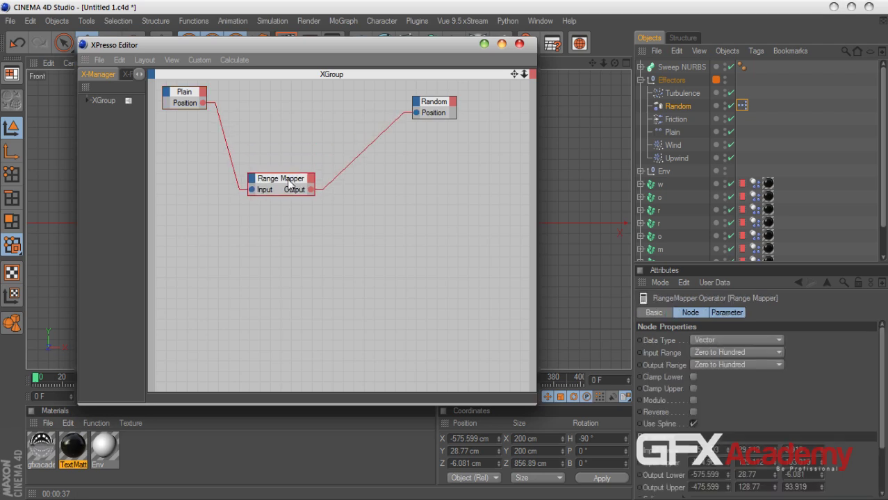
pyautogui.click(726, 313)
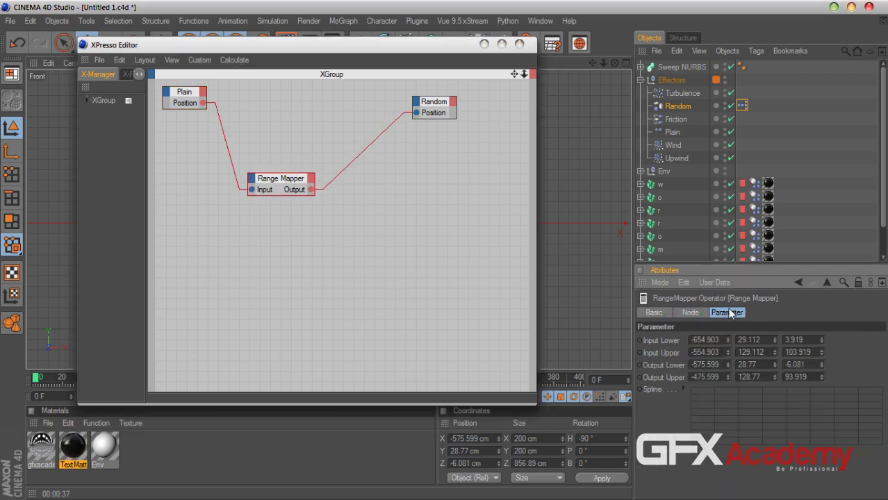
pyautogui.click(690, 313)
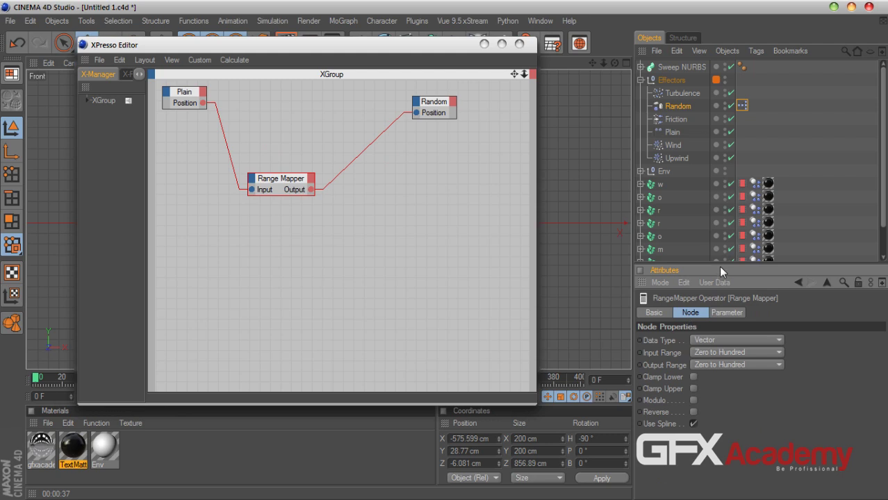
pyautogui.moveTo(722, 265); pyautogui.dragTo(722, 242)
pyautogui.moveTo(272, 179); pyautogui.dragTo(295, 152)
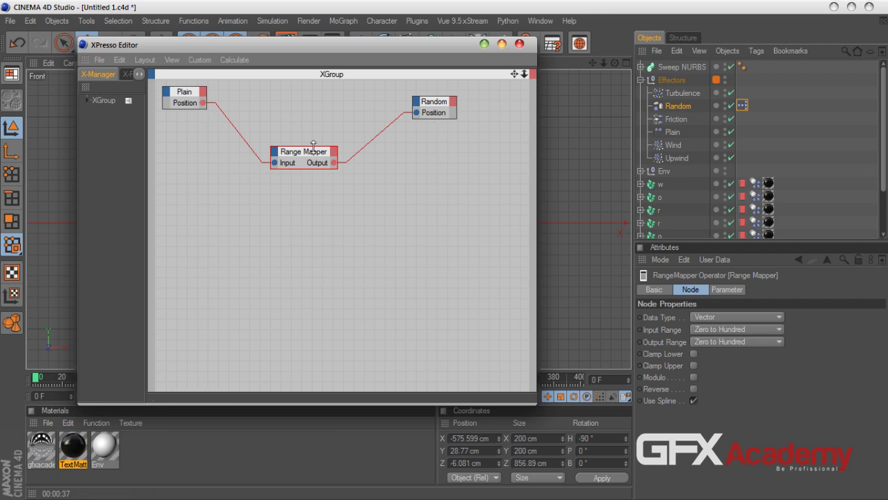
# Delete the Range Mapper node and wire Plain's Position output directly to Random's Position input, repositioning both nodes
pyautogui.press('Delete')
pyautogui.moveTo(204, 104); pyautogui.dragTo(416, 112)
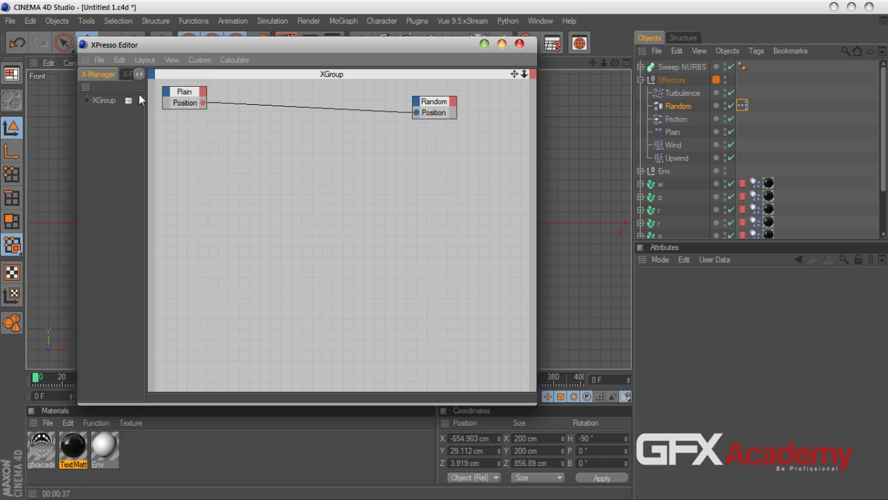
pyautogui.moveTo(182, 92); pyautogui.dragTo(248, 172)
pyautogui.moveTo(431, 104); pyautogui.dragTo(394, 224)
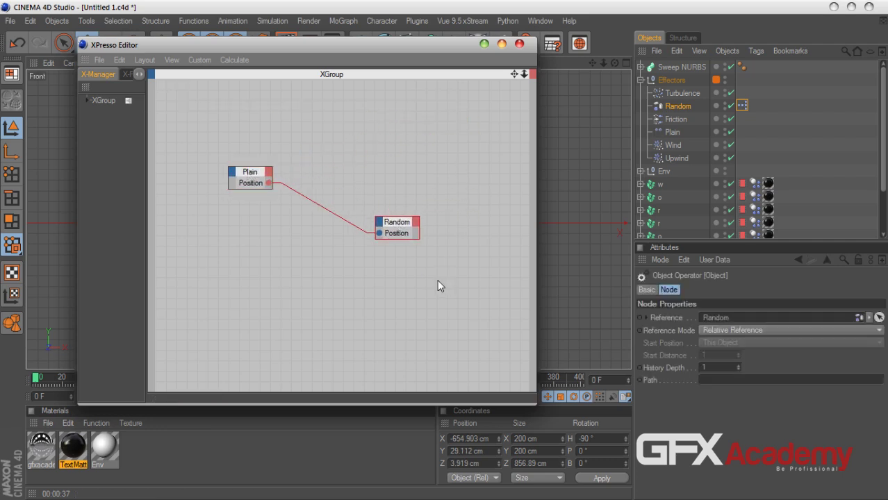
# Set the Random node's Reference Mode to Absolute Reference and close the XPresso Editor
pyautogui.click(733, 332)
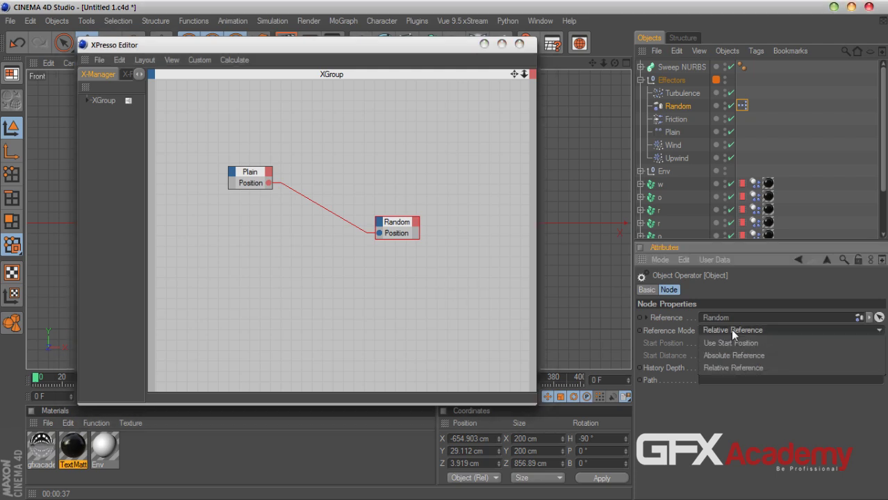
pyautogui.click(734, 355)
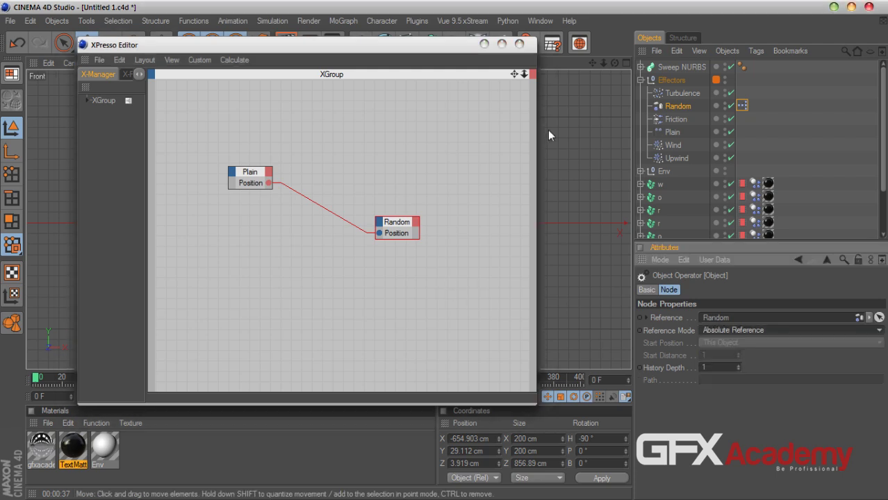
pyautogui.click(521, 45)
# Try offsetting the Random effector to about X -1605.5 cm with its XPresso tag disabled, and re-enable the tag
pyautogui.click(741, 105)
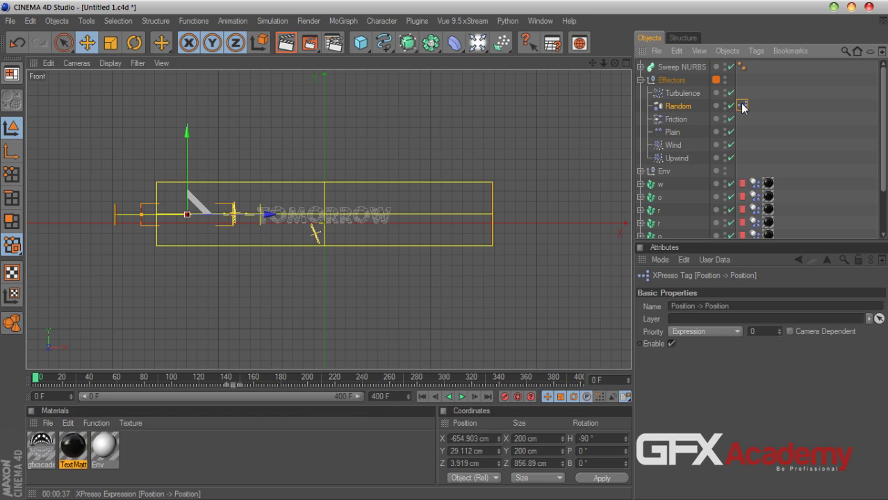
pyautogui.click(670, 343)
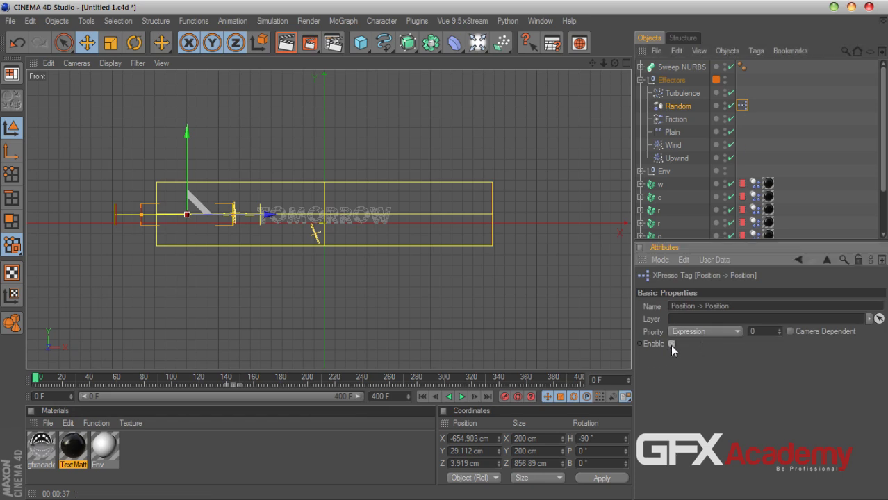
pyautogui.click(202, 258)
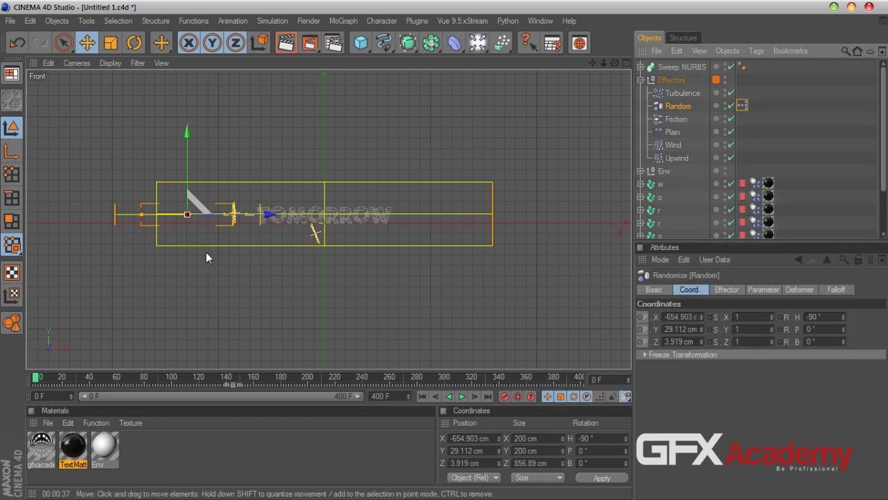
pyautogui.moveTo(256, 214); pyautogui.dragTo(150, 219)
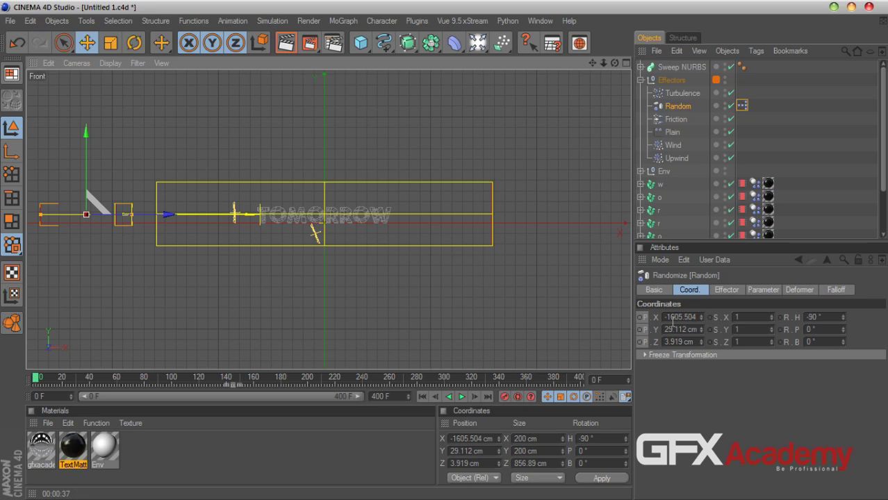
pyautogui.click(741, 106)
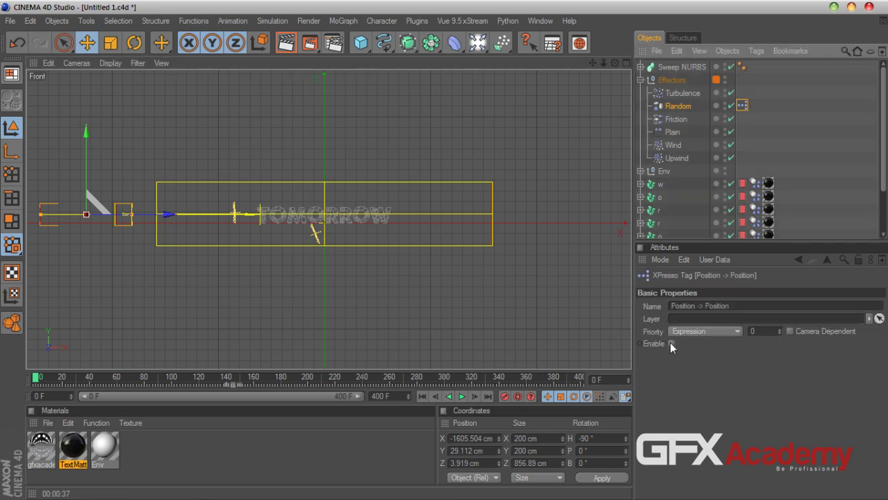
pyautogui.click(670, 343)
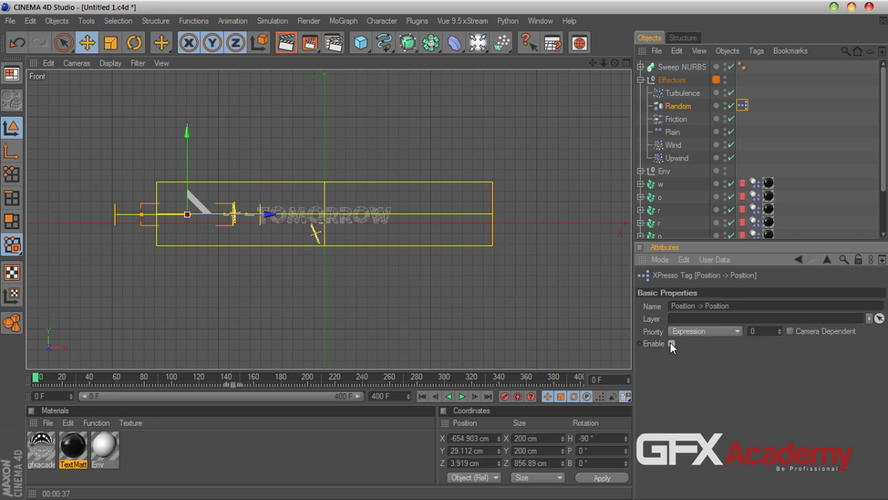
# Reopen the Random effector's XPresso tag and level the Random node with the Plain node, keeping the viewport uncovered
pyautogui.click(528, 326)
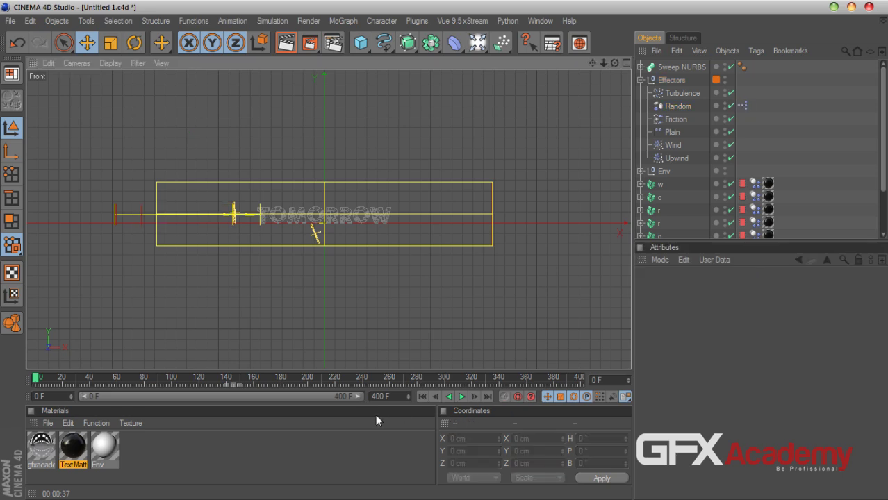
pyautogui.moveTo(779, 241); pyautogui.dragTo(771, 298)
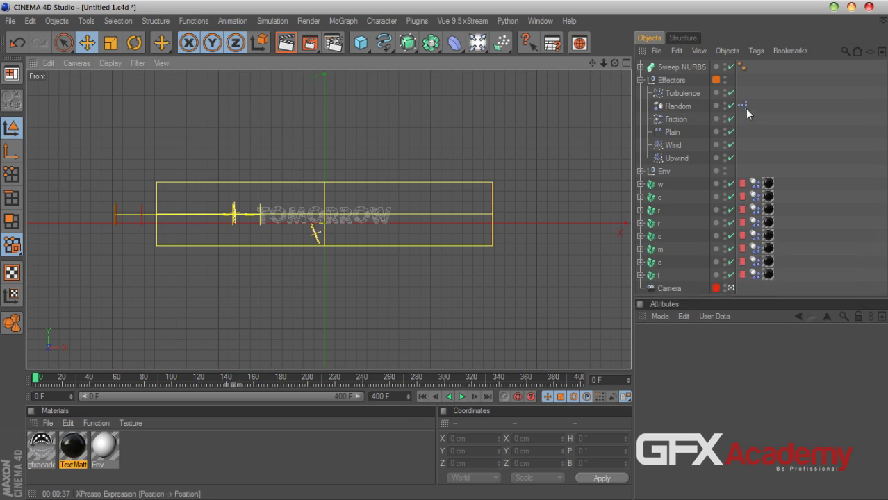
pyautogui.doubleClick(742, 107)
pyautogui.moveTo(365, 47); pyautogui.dragTo(674, 64)
pyautogui.click(520, 191)
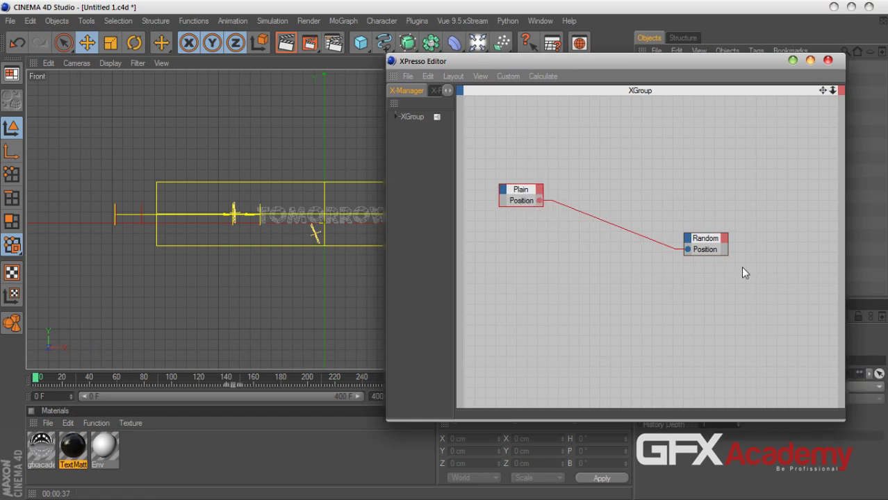
pyautogui.moveTo(703, 239); pyautogui.dragTo(705, 189)
pyautogui.moveTo(591, 61); pyautogui.dragTo(497, 334)
# Leave the scene camera in the perspective view and scrub to frame 17 to compare the Random and Plain effectors' motion
pyautogui.click(623, 63)
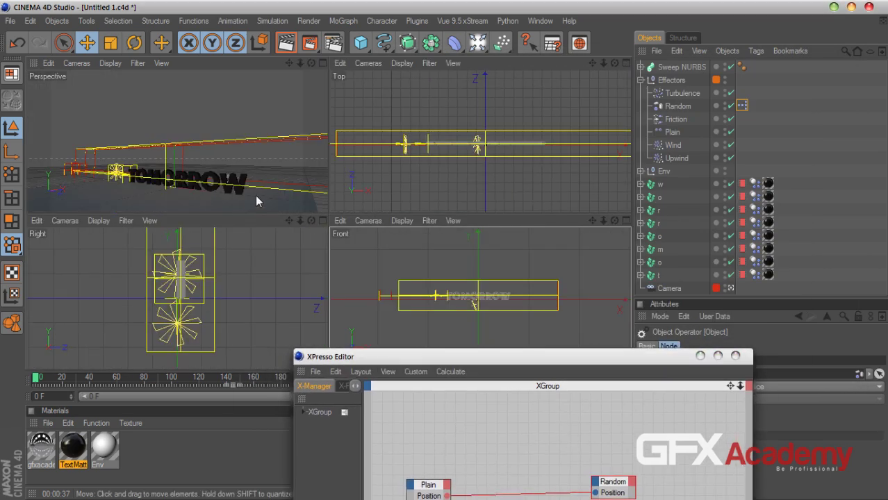
pyautogui.click(321, 62)
pyautogui.click(677, 106)
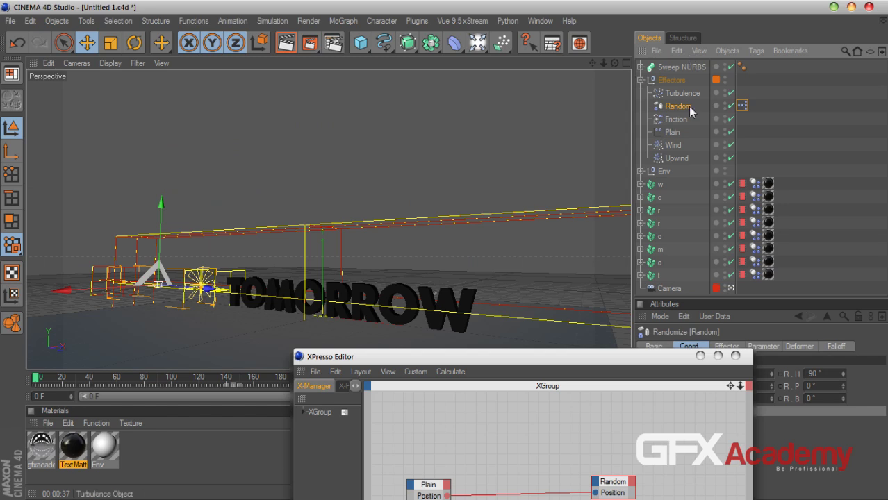
pyautogui.click(730, 287)
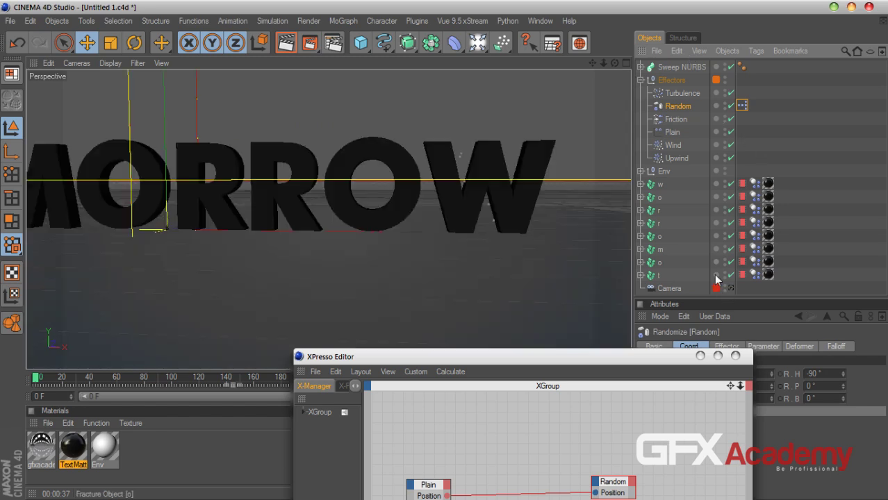
pyautogui.moveTo(614, 63); pyautogui.dragTo(594, 104)
pyautogui.scroll(-10, 462, 157)
pyautogui.moveTo(614, 62)
pyautogui.mouseDown()
pyautogui.moveTo(604, 94)
pyautogui.moveTo(612, 64)
pyautogui.mouseUp()
pyautogui.moveTo(430, 354); pyautogui.dragTo(343, 497)
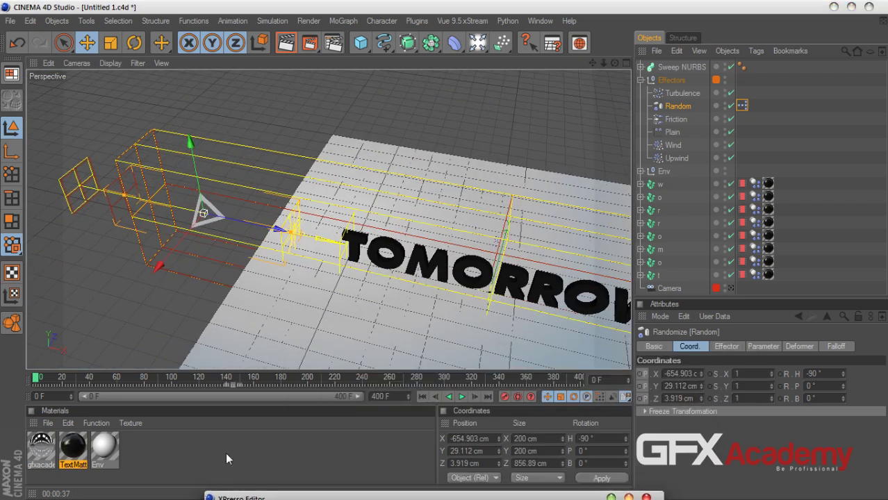
pyautogui.moveTo(39, 379); pyautogui.dragTo(59, 380)
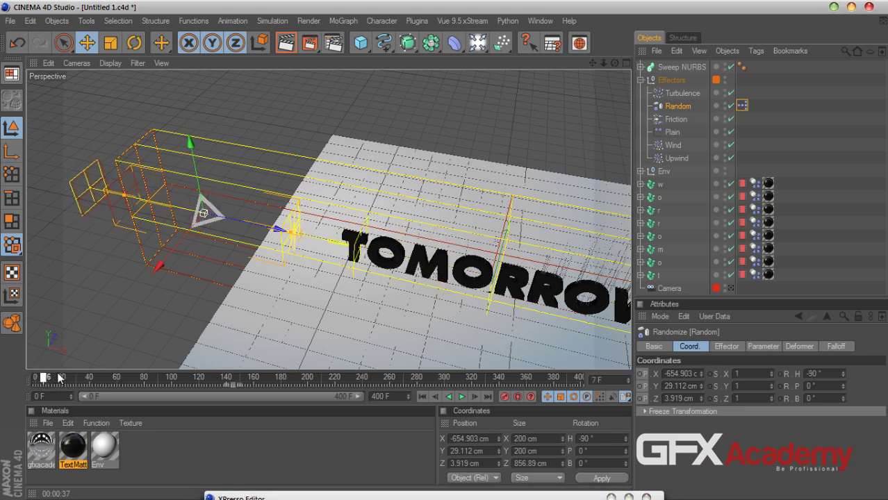
pyautogui.click(672, 132)
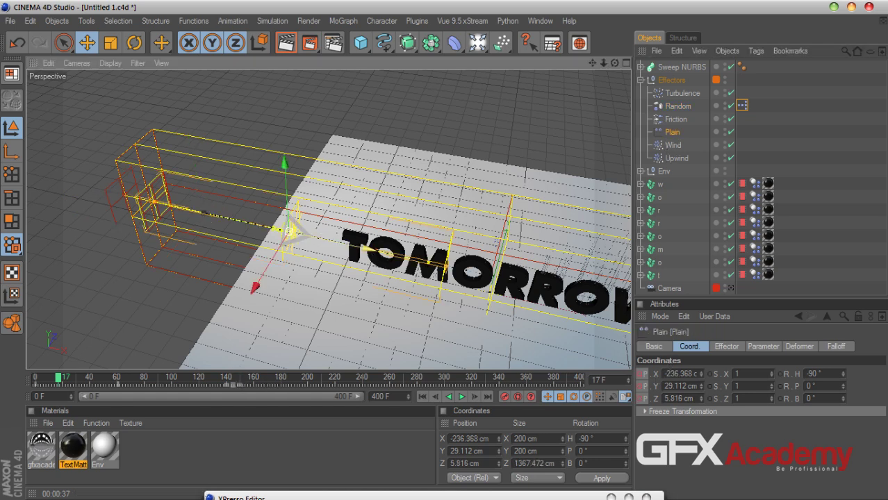
# Try shifting the Plain effector about 18 cm along X at frame 17, and return to the start of the animation
pyautogui.moveTo(255, 285); pyautogui.dragTo(258, 288)
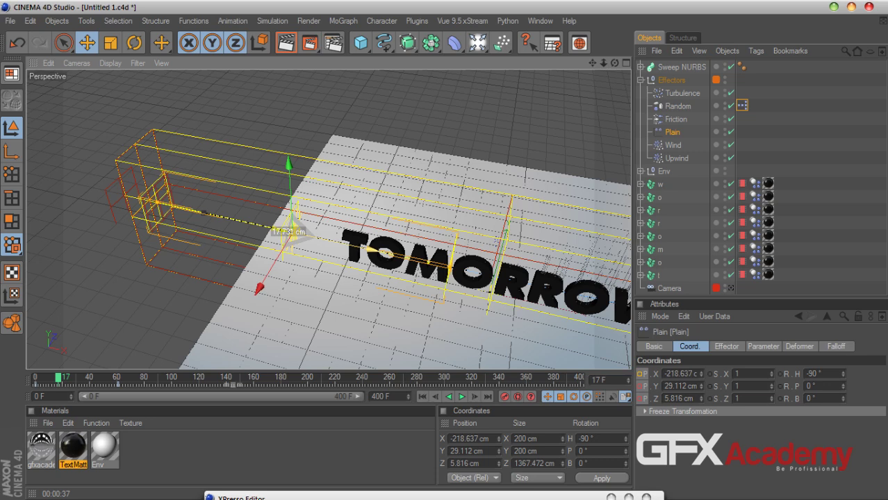
pyautogui.click(421, 397)
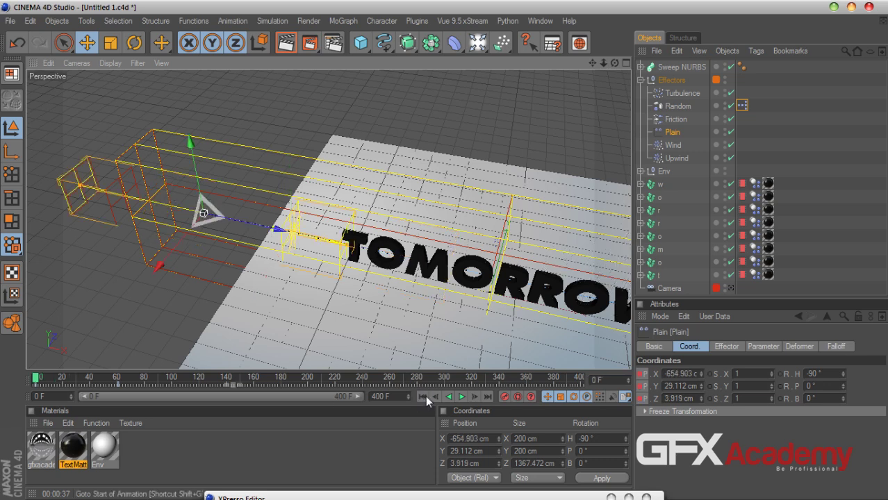
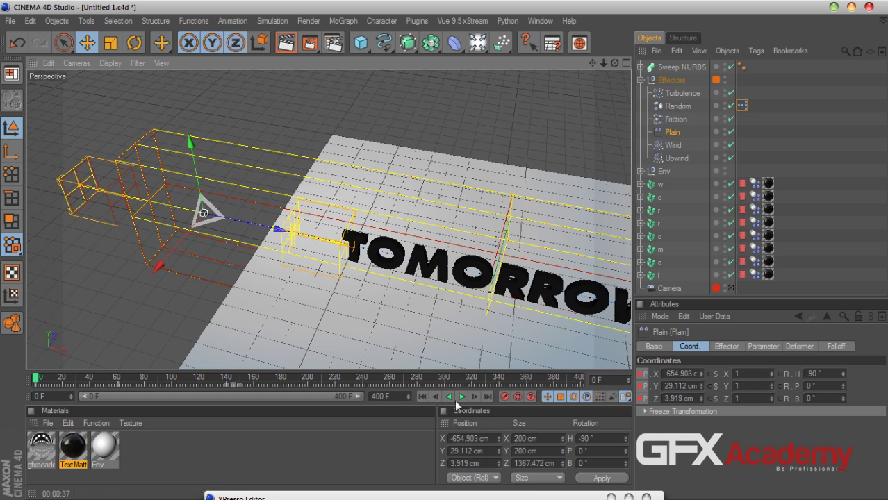
# Delete the Position ports from the Plain and Random nodes in the XPresso Editor, and widen the Random node
pyautogui.moveTo(419, 111); pyautogui.dragTo(392, 93)
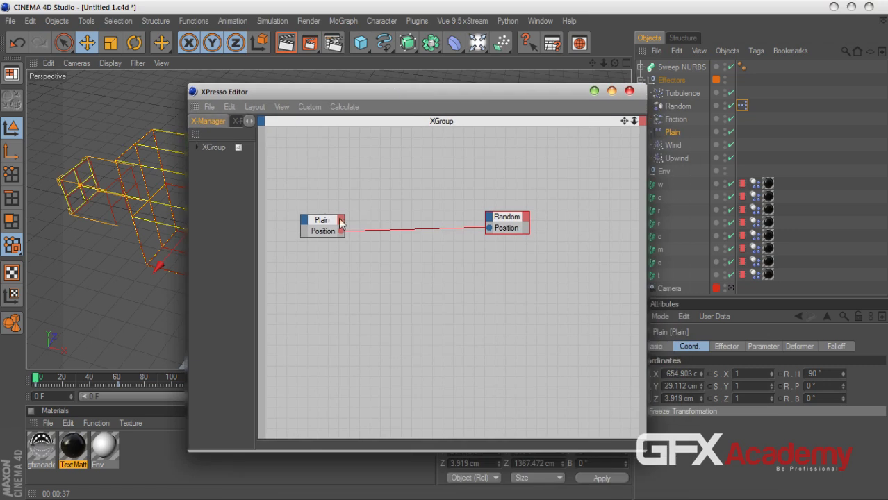
pyautogui.rightClick(330, 236)
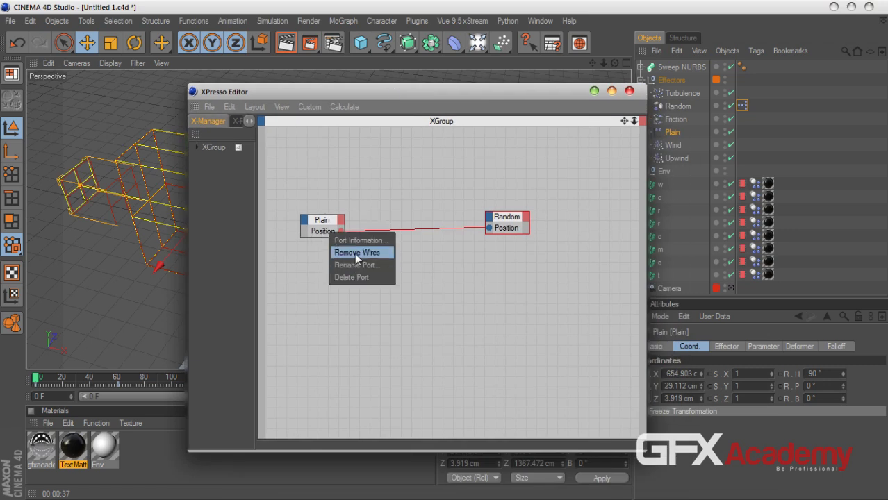
pyautogui.click(353, 278)
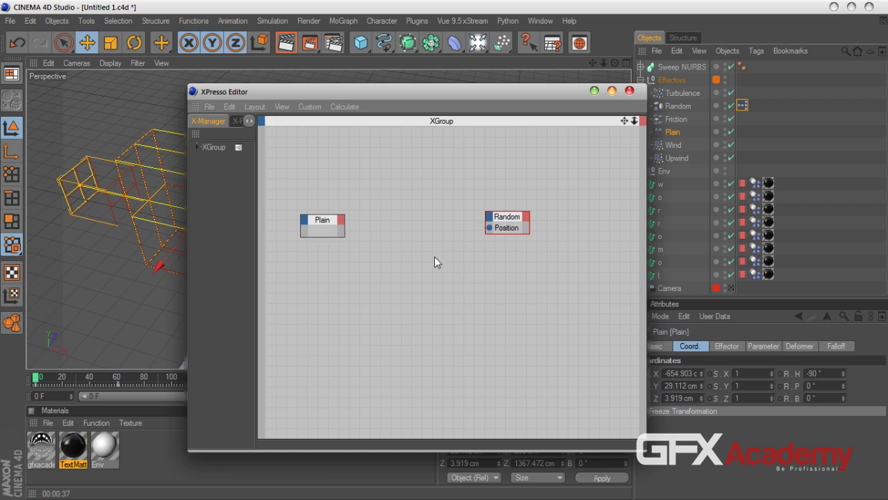
pyautogui.rightClick(503, 235)
pyautogui.click(518, 276)
pyautogui.moveTo(528, 233); pyautogui.dragTo(603, 243)
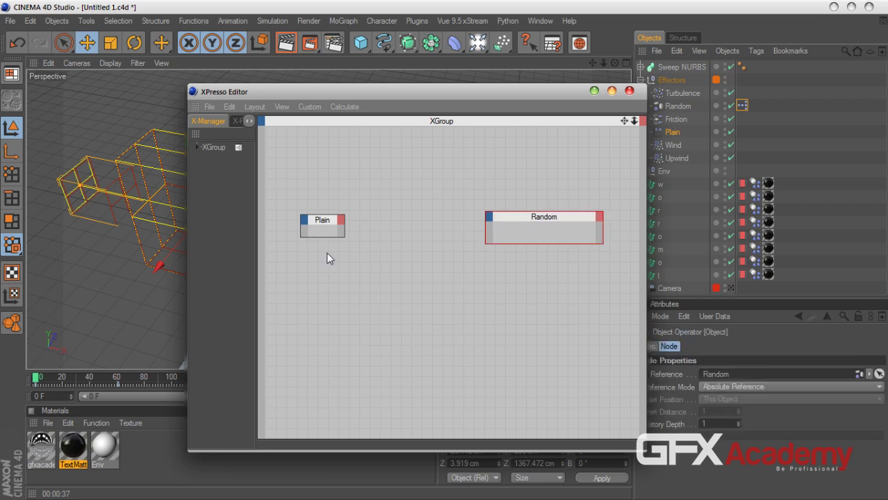
# Widen the Plain node and give it a Position . Y output port
pyautogui.moveTo(342, 237); pyautogui.dragTo(381, 200)
pyautogui.click(387, 196)
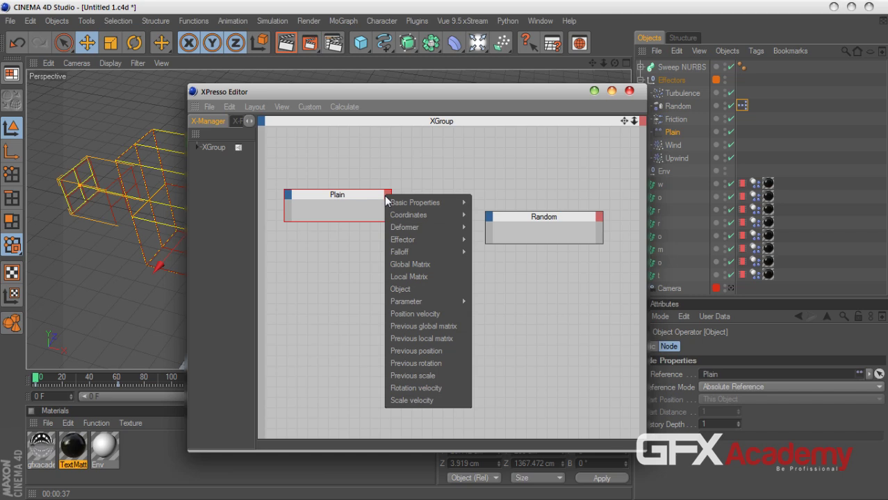
pyautogui.moveTo(427, 221)
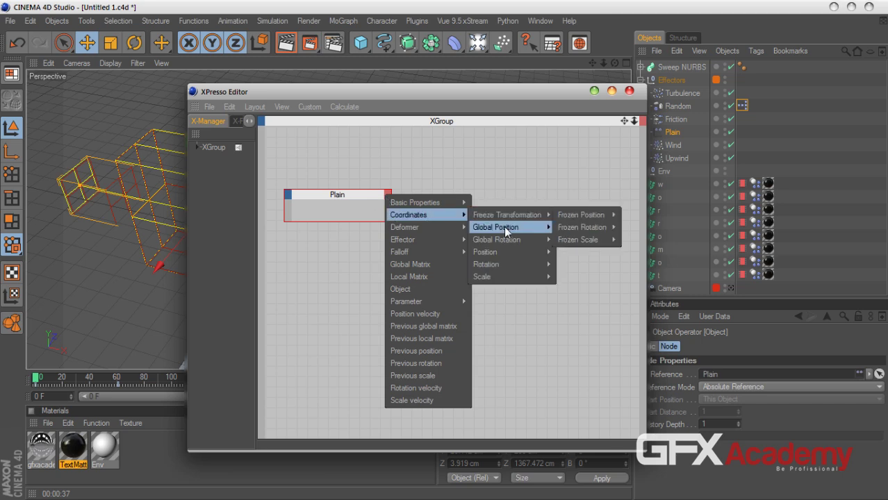
pyautogui.moveTo(511, 253)
pyautogui.click(571, 277)
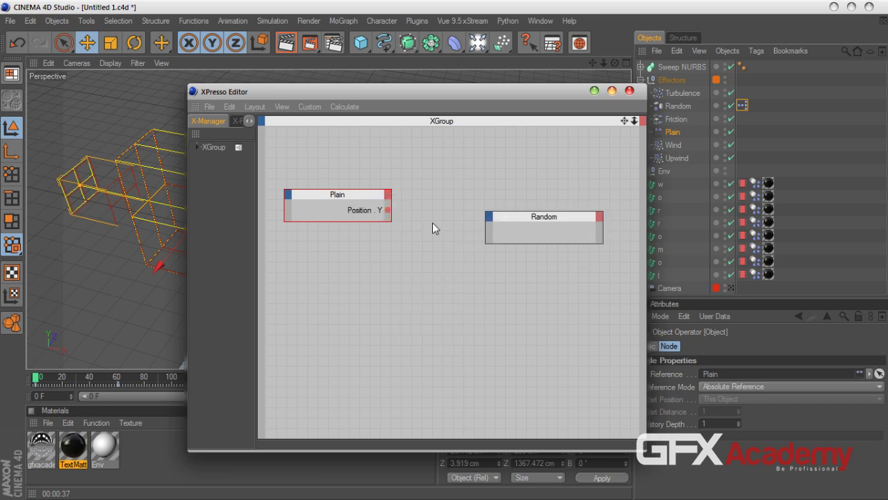
# Add a Position . Y input port to the Random node and wire Plain's Position . Y output to it
pyautogui.click(490, 221)
pyautogui.moveTo(517, 236)
pyautogui.moveTo(590, 252)
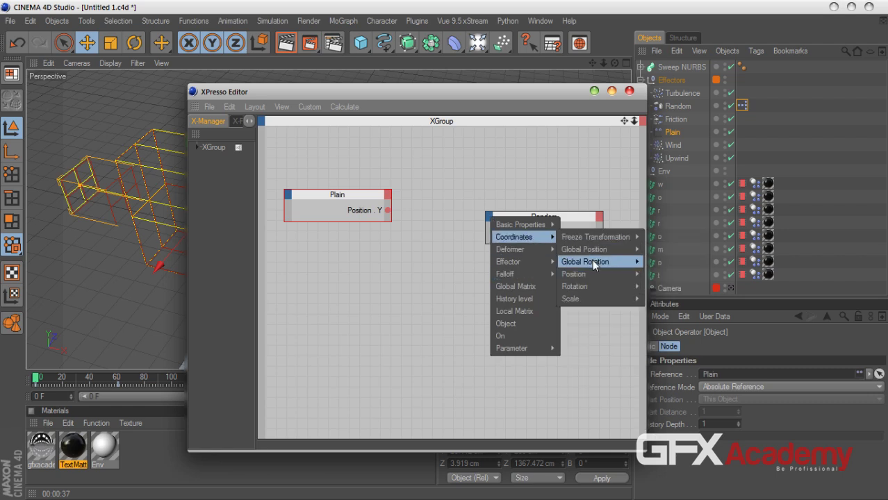
pyautogui.moveTo(616, 274)
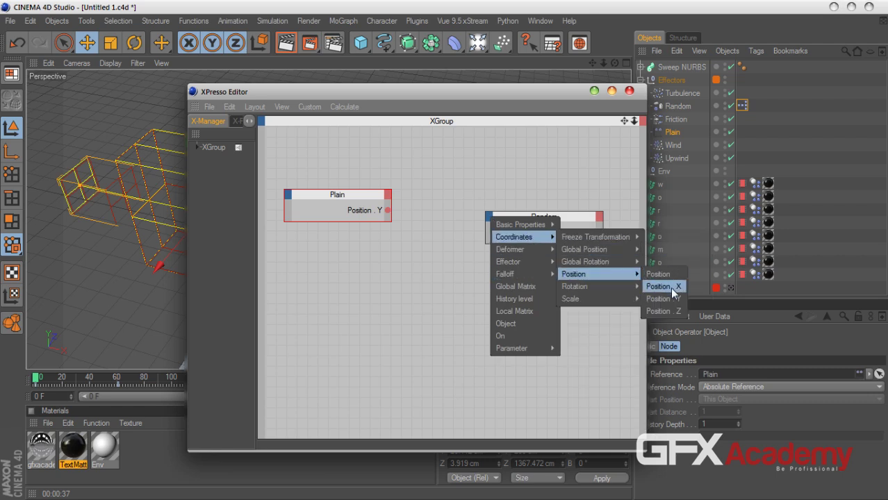
pyautogui.click(665, 299)
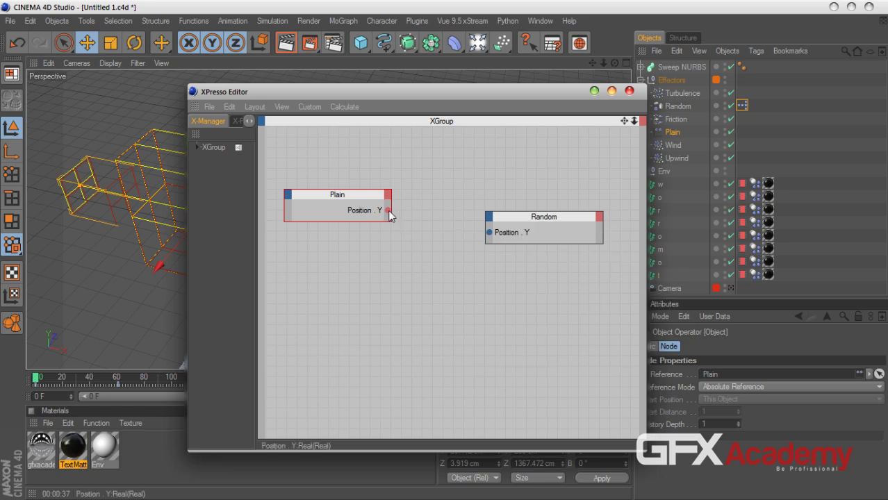
pyautogui.moveTo(486, 229); pyautogui.dragTo(488, 230)
# Play the animation to check the Position . Y link, and return to the first frame
pyautogui.moveTo(443, 101); pyautogui.dragTo(398, 479)
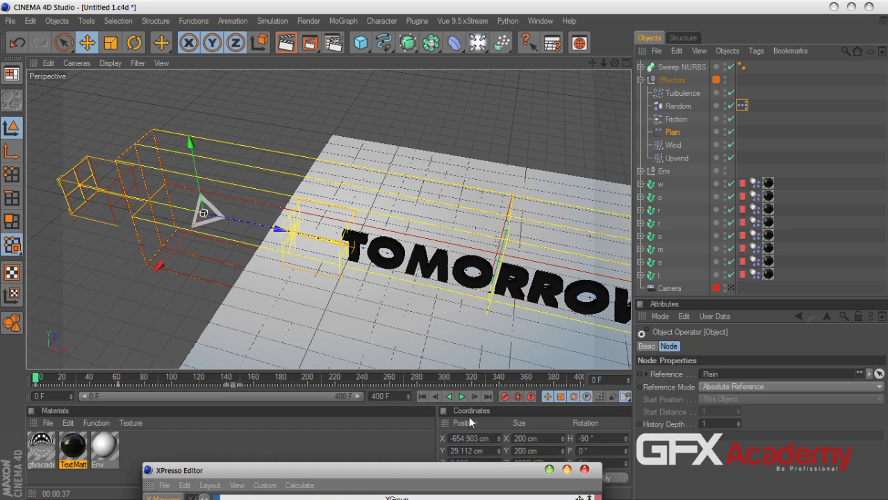
pyautogui.click(461, 397)
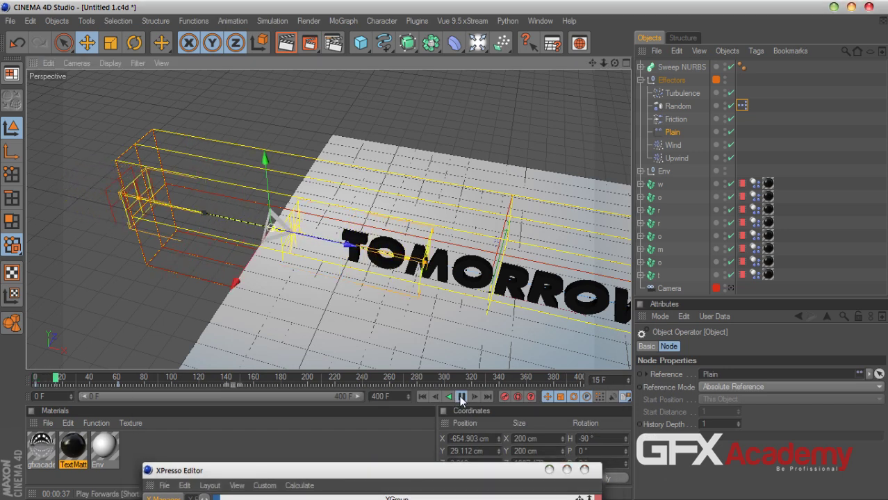
pyautogui.click(424, 397)
# Delete the wire between Plain and Random and remove the Position . Y port from both nodes
pyautogui.moveTo(425, 471); pyautogui.dragTo(427, 100)
pyautogui.click(438, 230)
pyautogui.press('Delete')
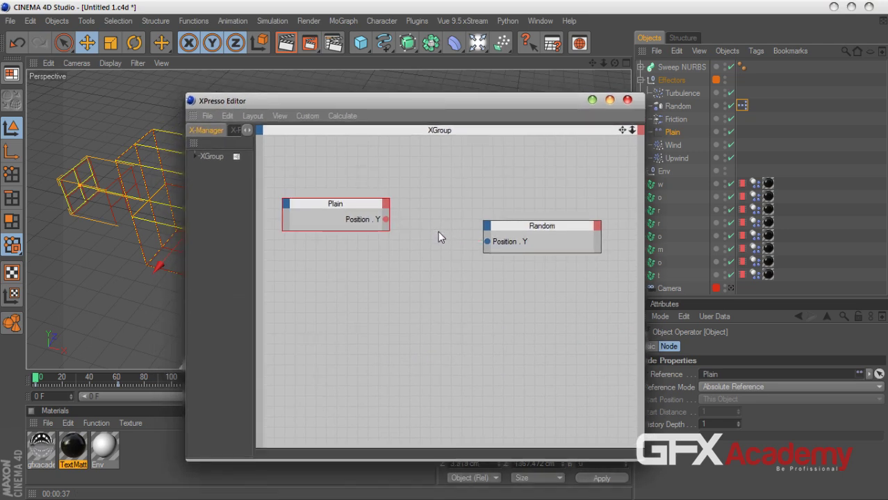
pyautogui.rightClick(386, 220)
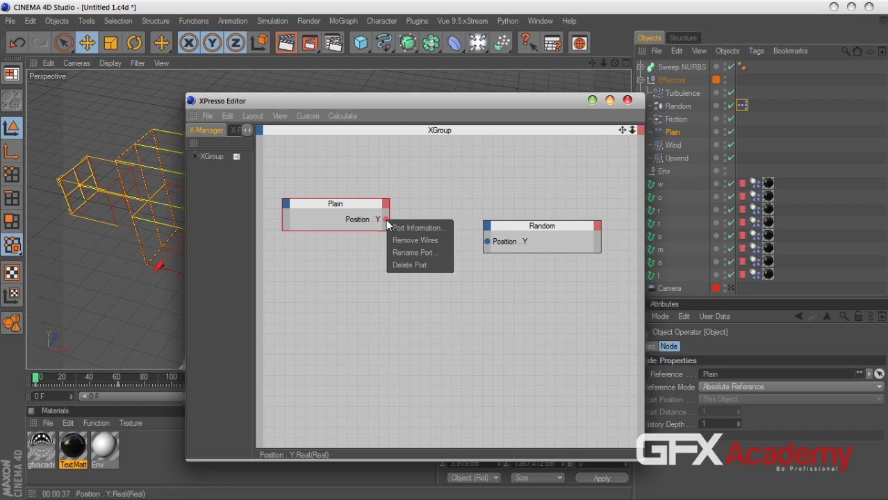
pyautogui.click(421, 266)
pyautogui.rightClick(486, 241)
pyautogui.click(524, 289)
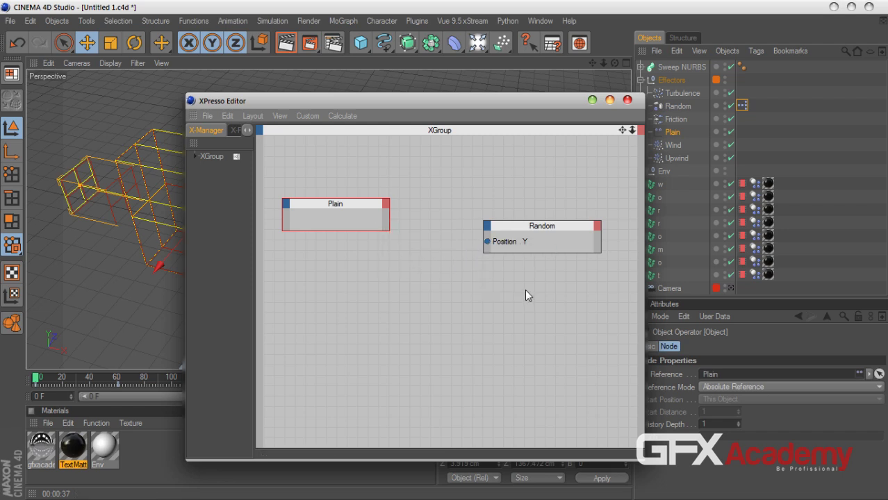
pyautogui.rightClick(487, 241)
pyautogui.click(499, 277)
# Add a Global Position . Y output port to the Plain node
pyautogui.click(387, 206)
pyautogui.moveTo(434, 225)
pyautogui.moveTo(514, 250)
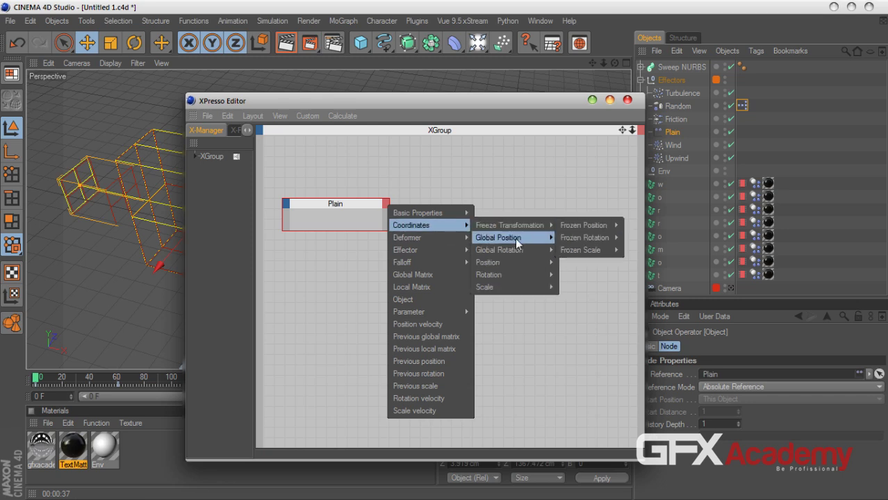
pyautogui.click(587, 263)
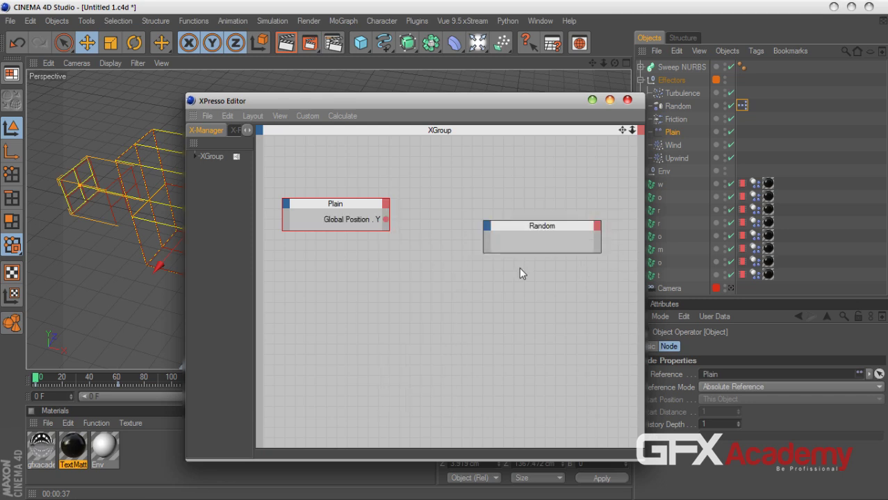
# Add a Global Position . Y input port to the Random node and wire Plain's Global Position . Y output to it
pyautogui.click(492, 231)
pyautogui.moveTo(528, 245)
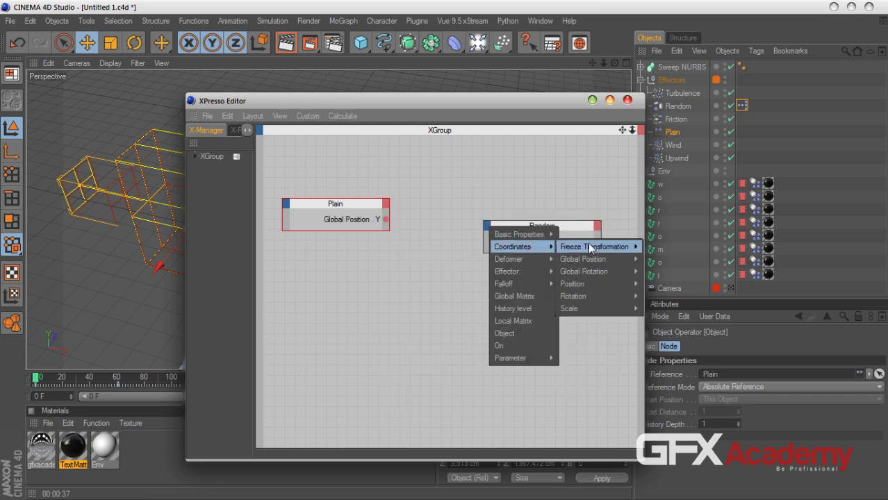
pyautogui.moveTo(604, 270)
pyautogui.moveTo(584, 259)
pyautogui.click(673, 284)
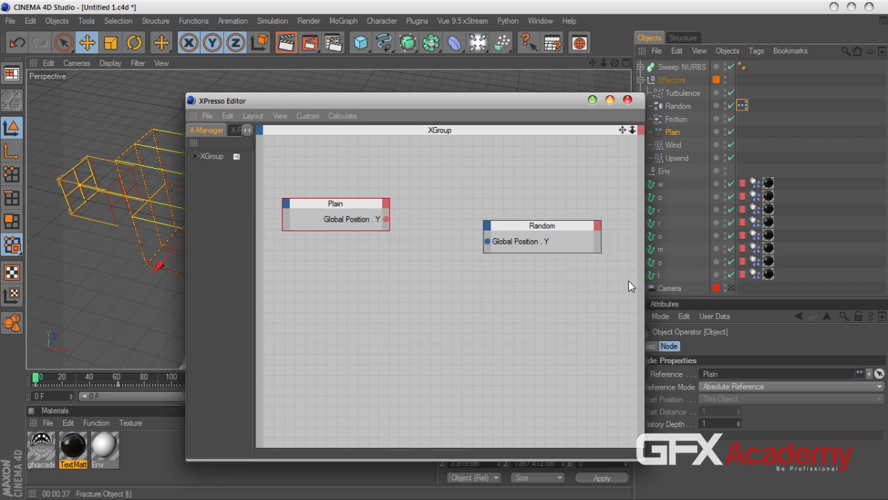
pyautogui.moveTo(370, 206); pyautogui.dragTo(415, 189)
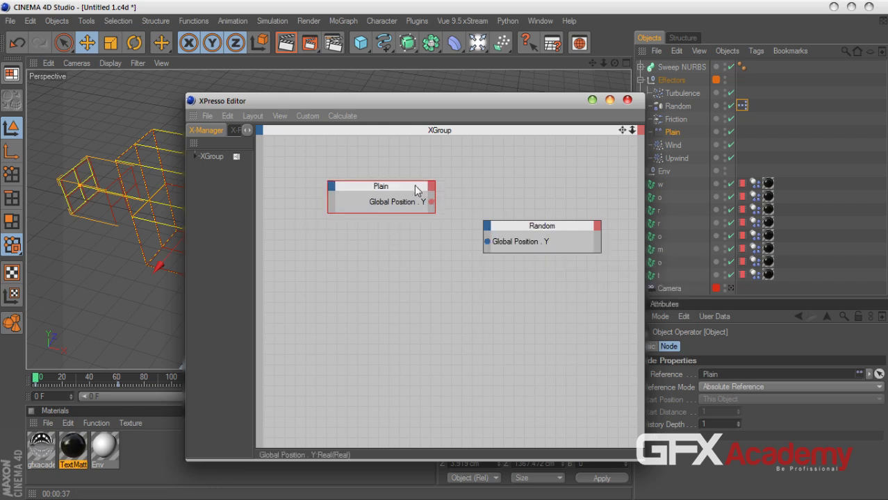
pyautogui.moveTo(484, 241); pyautogui.dragTo(485, 241)
# Play the animation to check how the Random effector follows through the Global Position . Y link
pyautogui.moveTo(427, 104); pyautogui.dragTo(401, 427)
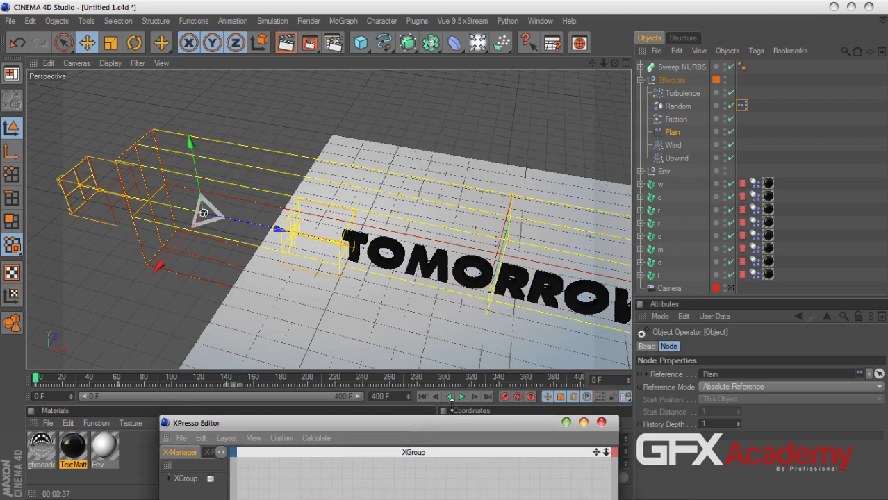
pyautogui.click(461, 396)
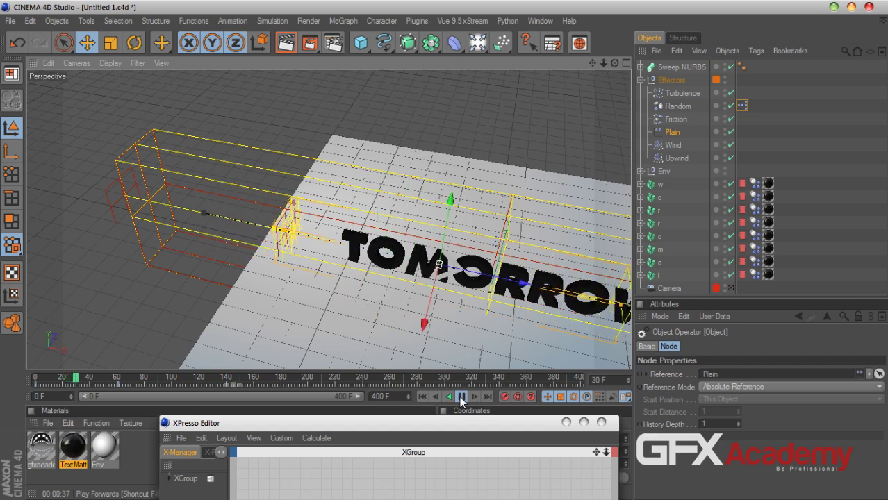
pyautogui.click(461, 397)
# Go back to the original Position link from Plain to Random and play the animation to check it
pyautogui.moveTo(459, 426); pyautogui.dragTo(434, 91)
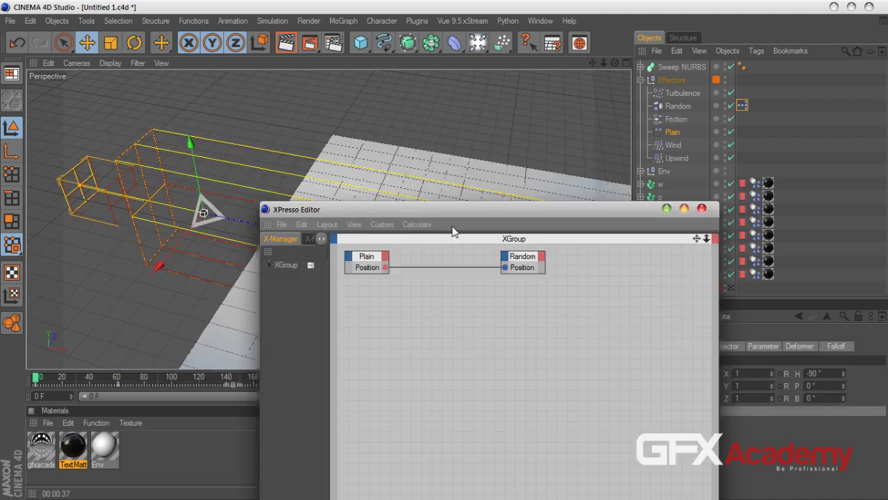
pyautogui.moveTo(445, 199); pyautogui.dragTo(331, 441)
pyautogui.click(461, 397)
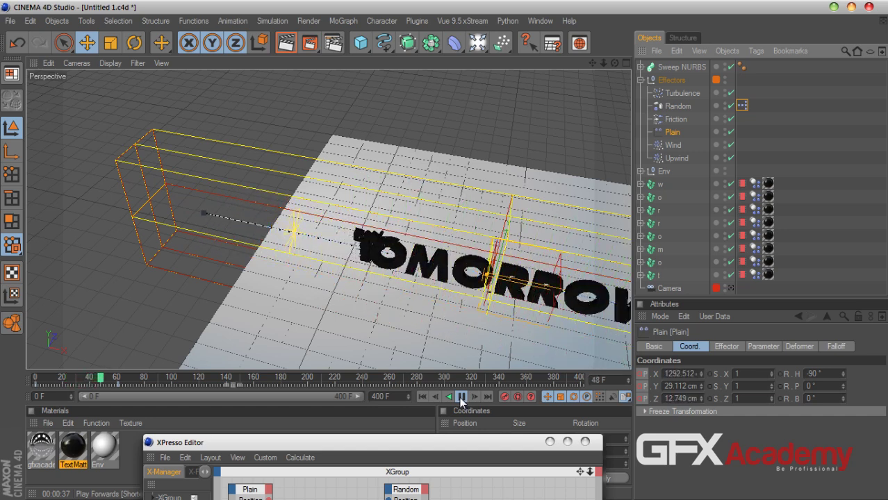
pyautogui.click(461, 396)
# Look through the scene's Camera object in the viewport
pyautogui.moveTo(449, 447); pyautogui.dragTo(663, 389)
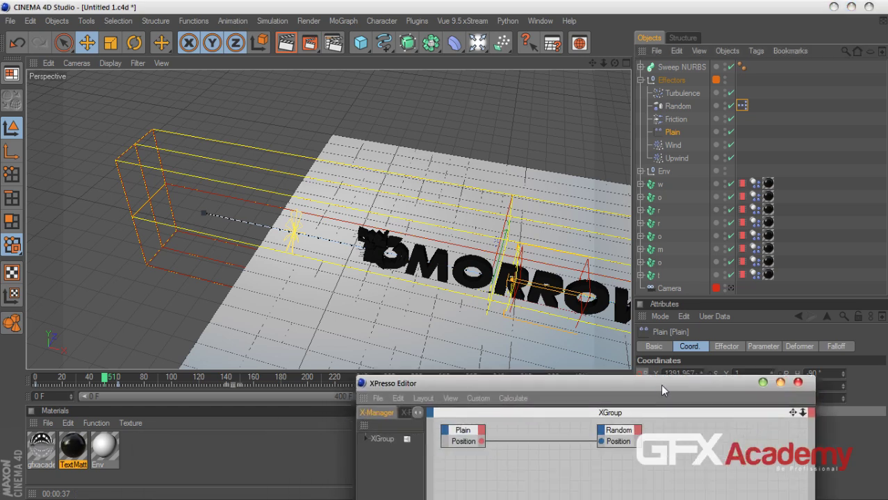
pyautogui.click(731, 287)
# Add a Math node from the XPresso Calculate nodes to the graph below the Plain and Random nodes
pyautogui.moveTo(535, 380); pyautogui.dragTo(546, 69)
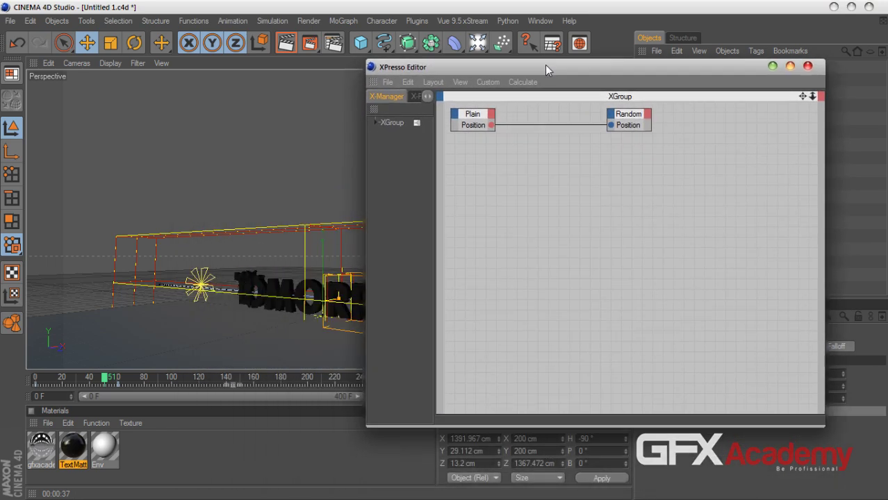
pyautogui.rightClick(518, 164)
pyautogui.moveTo(543, 169)
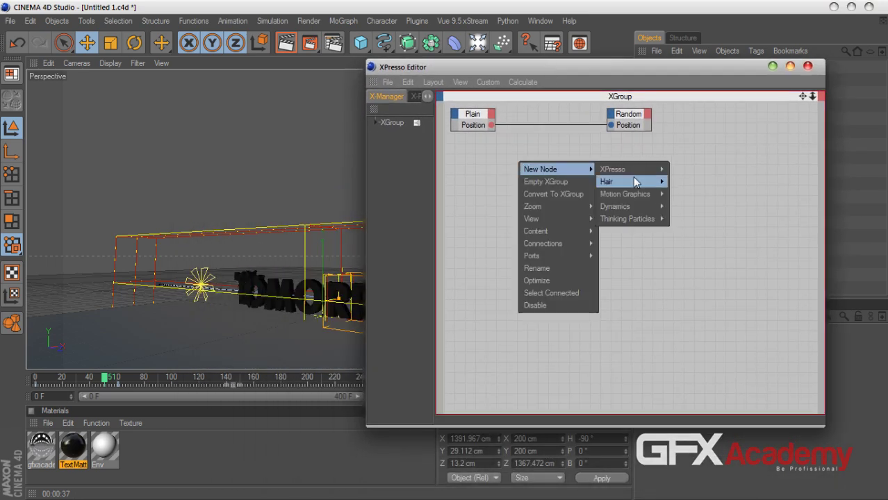
pyautogui.moveTo(633, 176)
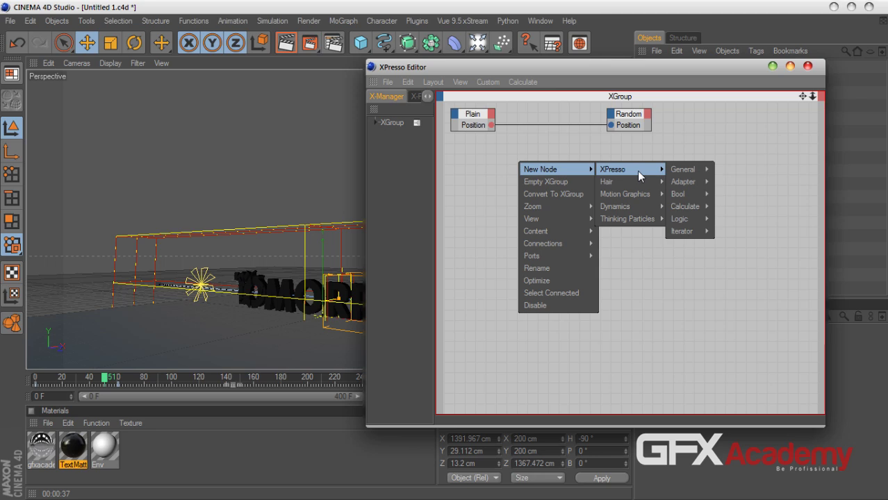
pyautogui.moveTo(687, 206)
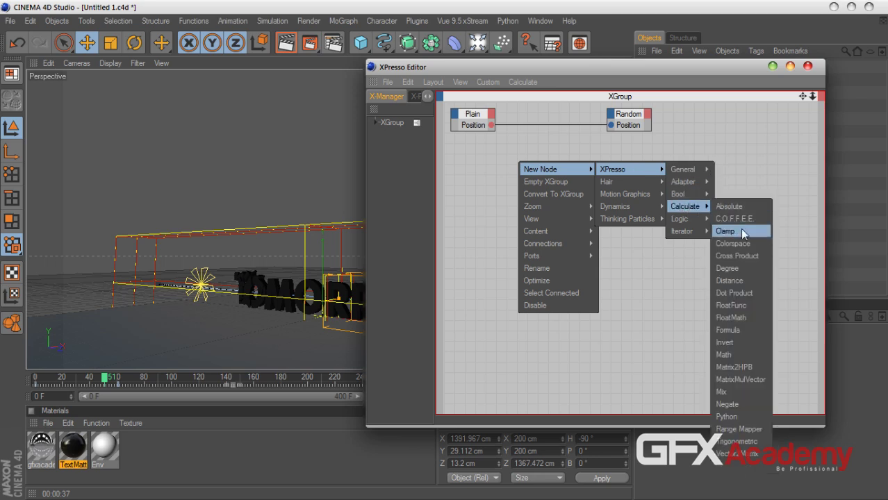
pyautogui.click(723, 356)
# Arrange the graph with the Math:Add node between Plain and Random, and widen the Plain and Random nodes
pyautogui.moveTo(585, 67); pyautogui.dragTo(564, 145)
pyautogui.moveTo(512, 232); pyautogui.dragTo(561, 227)
pyautogui.moveTo(608, 193); pyautogui.dragTo(679, 262)
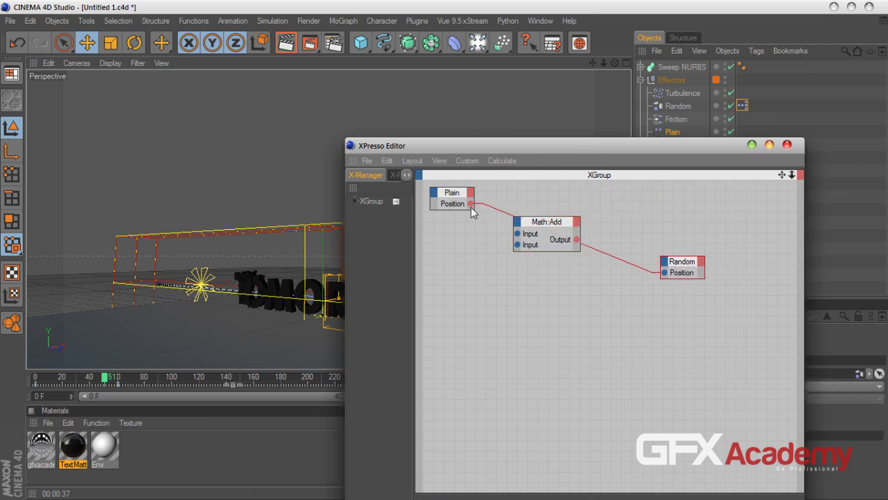
pyautogui.moveTo(473, 210); pyautogui.dragTo(524, 214)
pyautogui.moveTo(704, 276); pyautogui.dragTo(751, 283)
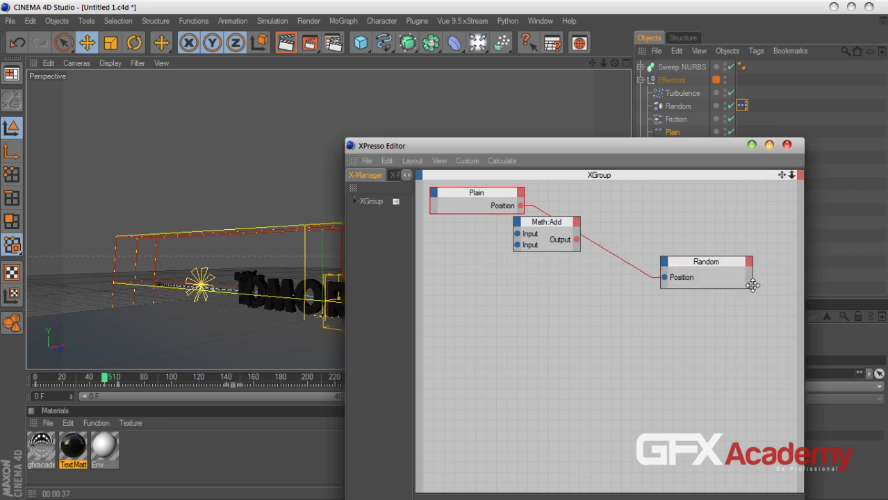
# Move the Math:Add node away from Plain and delete the Position wire between Plain and Random
pyautogui.moveTo(546, 229); pyautogui.dragTo(584, 211)
pyautogui.click(590, 241)
pyautogui.press('Delete')
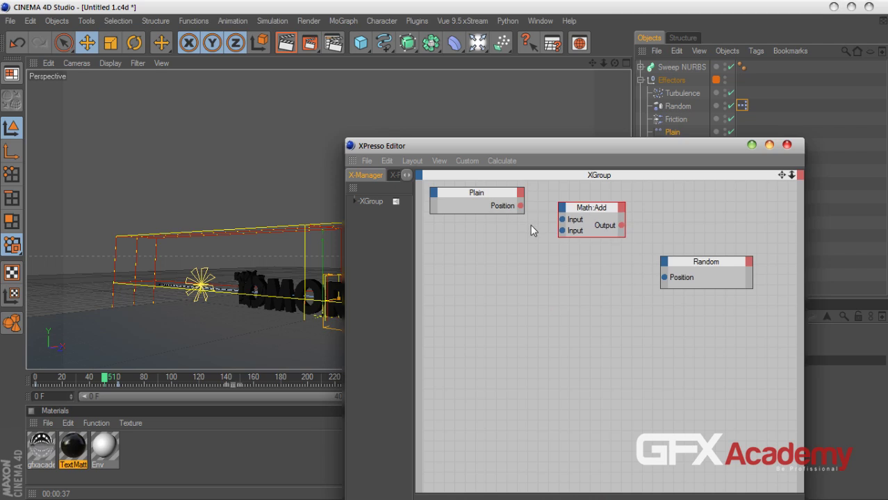
# Wire Plain's Position output to the Math node's first input and set the Math function to Subtract
pyautogui.moveTo(520, 206); pyautogui.dragTo(561, 221)
pyautogui.moveTo(636, 156); pyautogui.dragTo(437, 93)
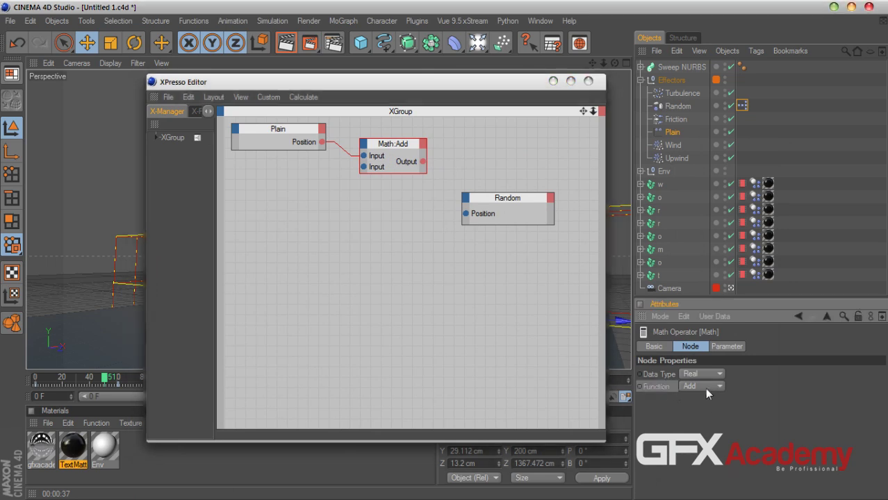
pyautogui.click(701, 385)
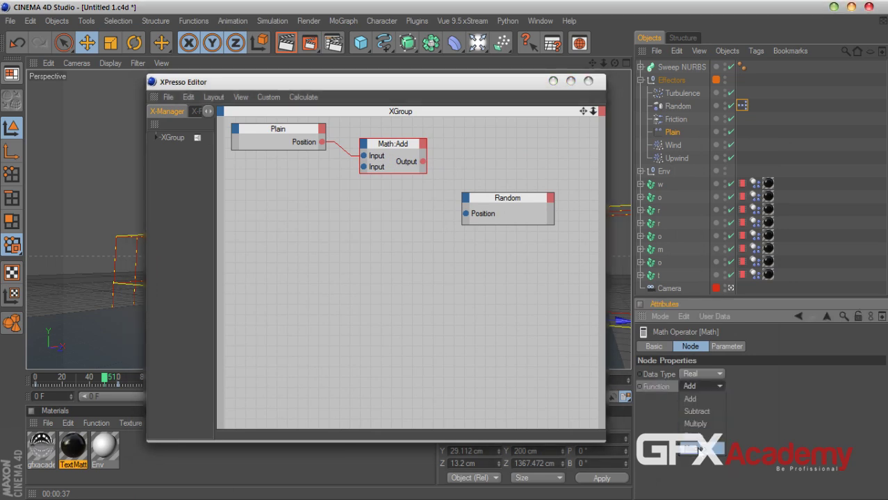
pyautogui.click(697, 411)
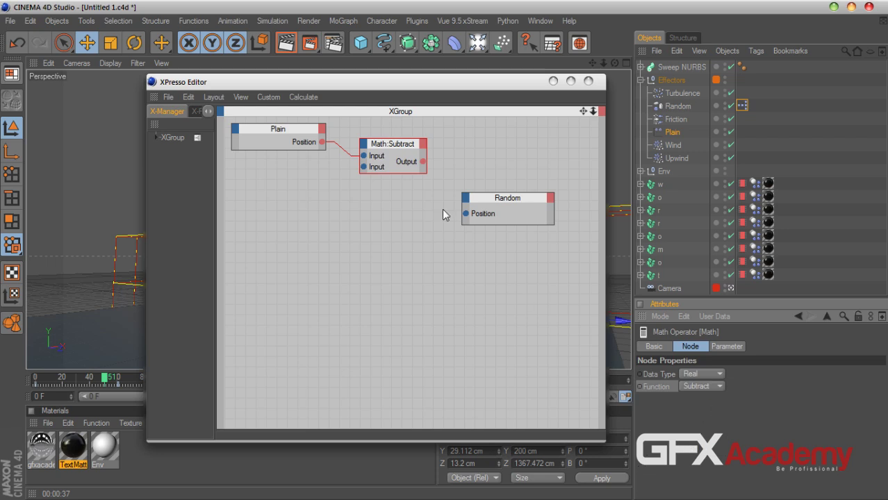
# Keep the Math:Subtract node's data type as Real and set its Input [2] parameter to 500
pyautogui.click(401, 159)
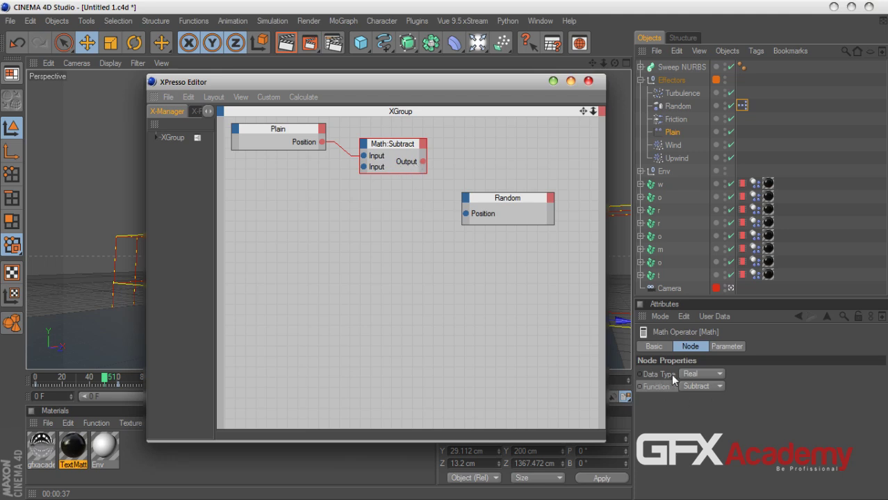
pyautogui.click(700, 373)
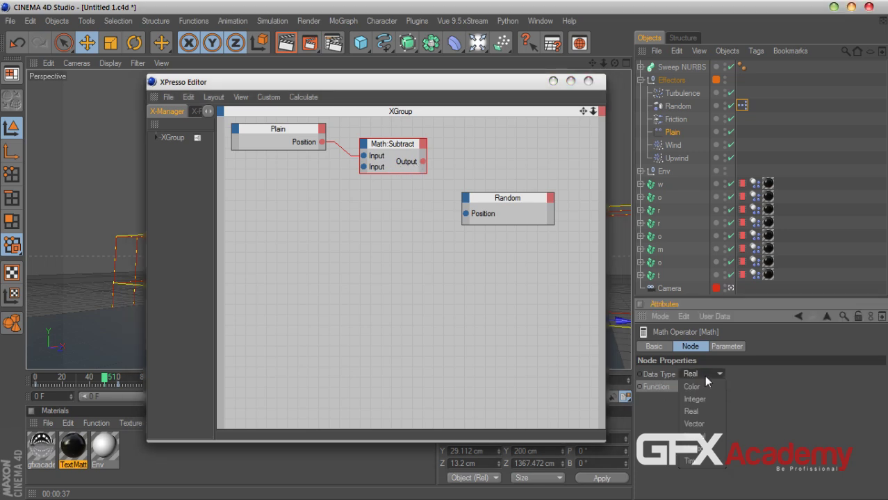
pyautogui.click(704, 375)
pyautogui.click(726, 346)
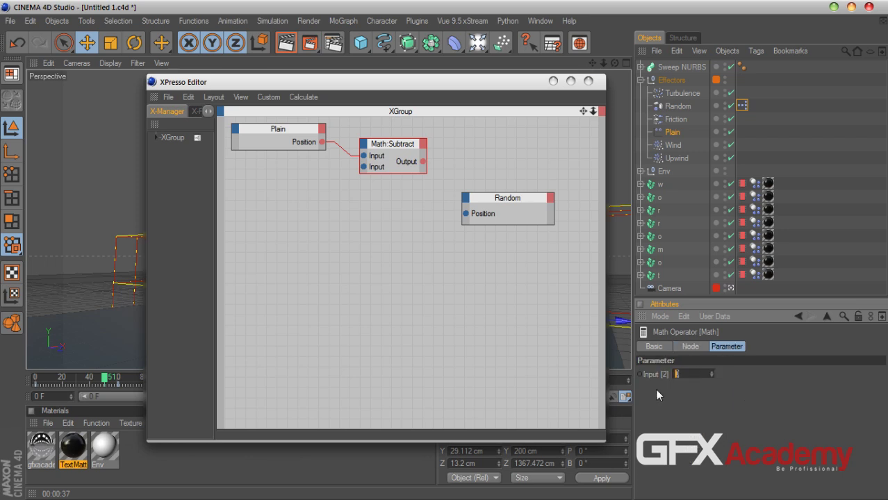
pyautogui.write('500')
# Wire the Math:Subtract output to Random's Position input and check the effector's placement in the viewport
pyautogui.moveTo(450, 88); pyautogui.dragTo(402, 285)
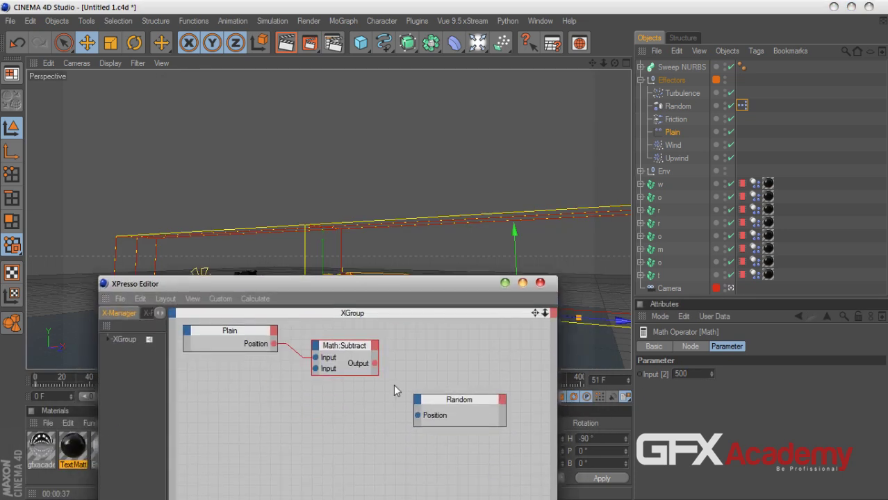
pyautogui.moveTo(402, 417); pyautogui.dragTo(417, 417)
pyautogui.moveTo(410, 286); pyautogui.dragTo(412, 365)
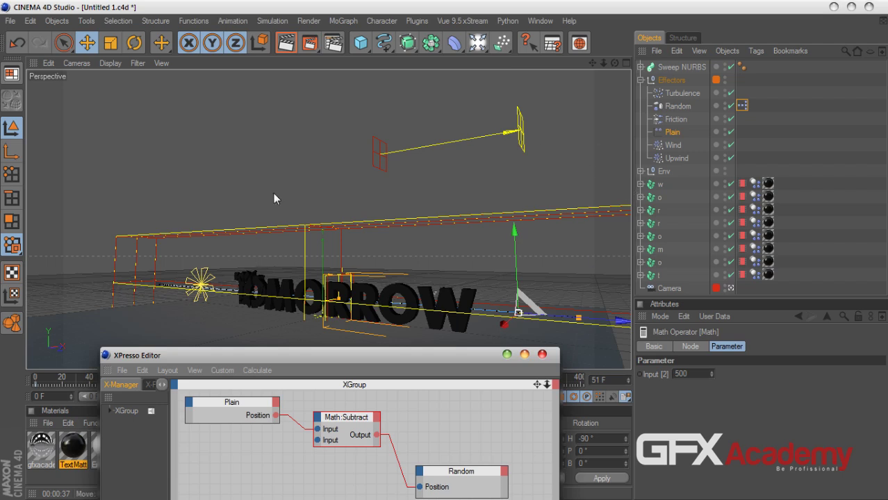
pyautogui.keyDown('alt'); pyautogui.moveTo(445, 250); pyautogui.dragTo(476, 226); pyautogui.keyUp('alt')
pyautogui.moveTo(615, 63); pyautogui.dragTo(634, 66)
pyautogui.moveTo(387, 351); pyautogui.dragTo(351, 50)
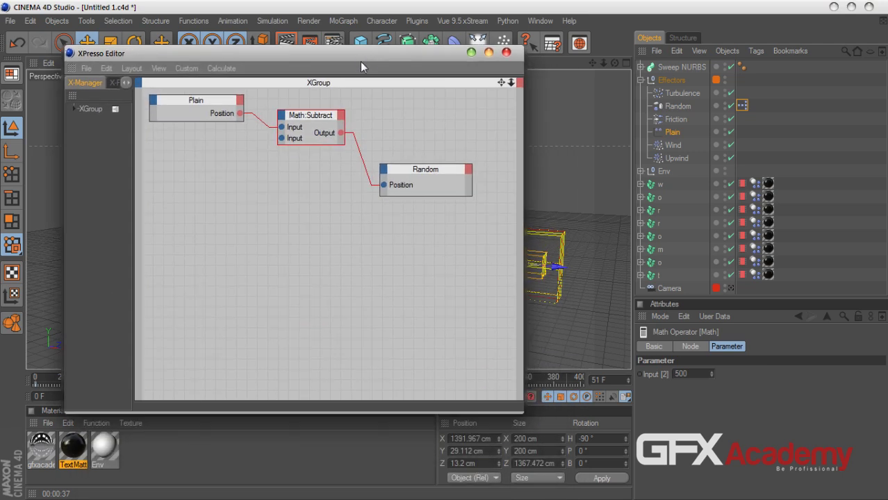
# Check the port information of the Plain node's Position output
pyautogui.click(187, 99)
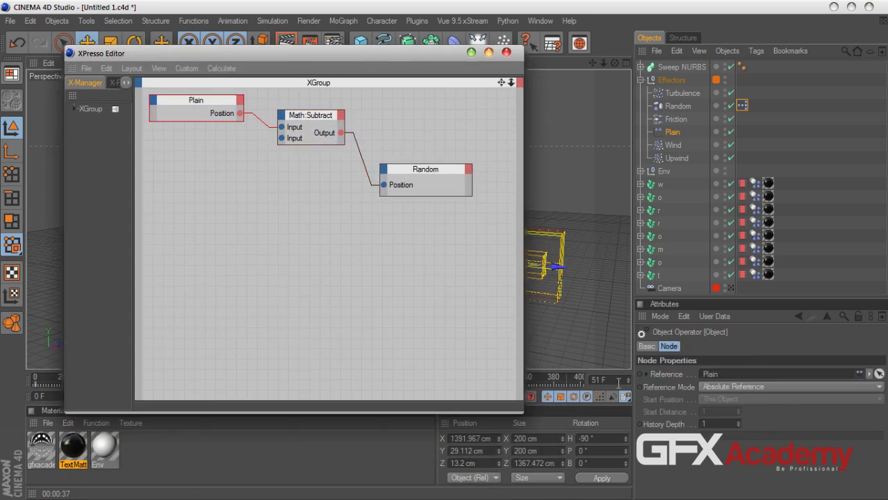
pyautogui.rightClick(220, 114)
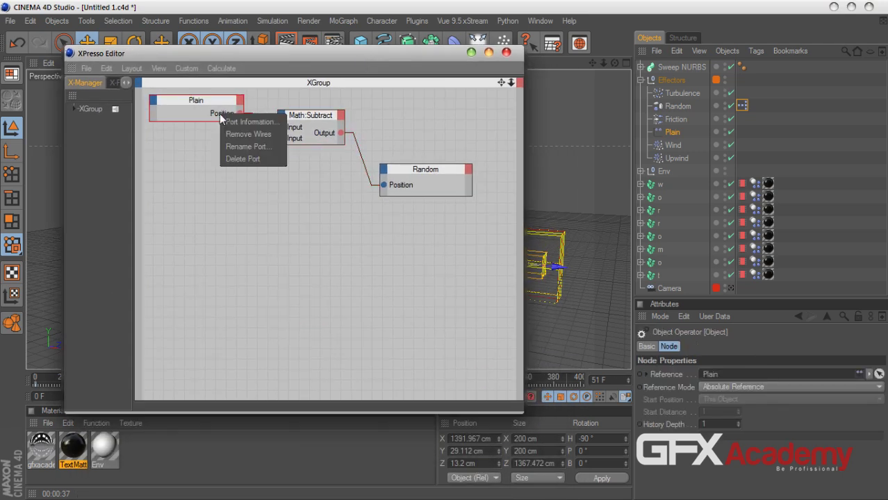
pyautogui.click(239, 122)
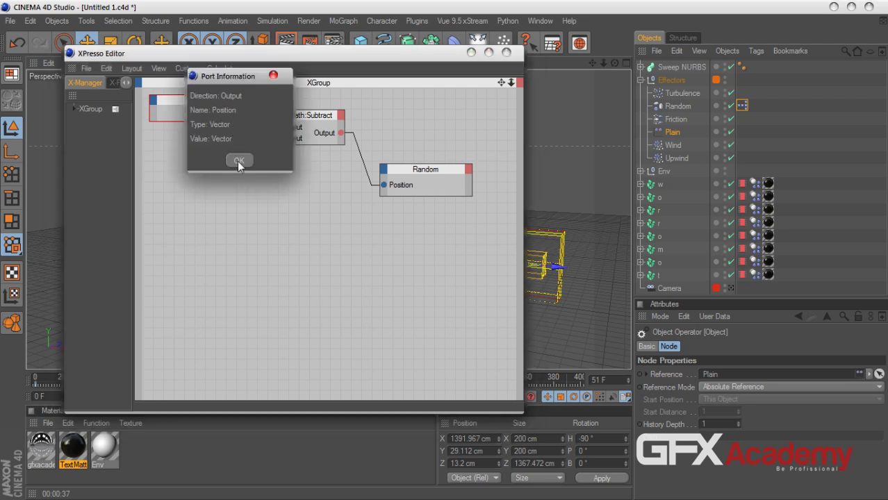
pyautogui.click(238, 160)
# Replace Plain's Position output with Position . Y and wire it to the first input of Math:Subtract
pyautogui.click(240, 102)
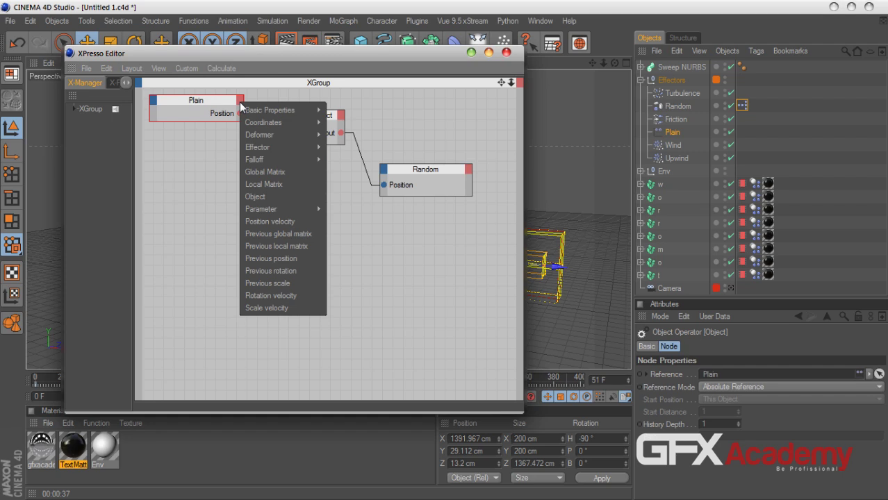
pyautogui.moveTo(257, 114)
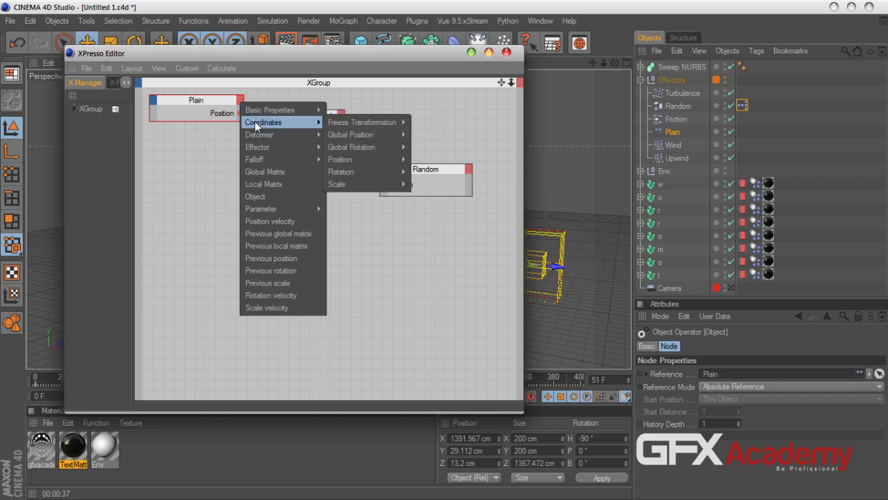
pyautogui.moveTo(370, 159)
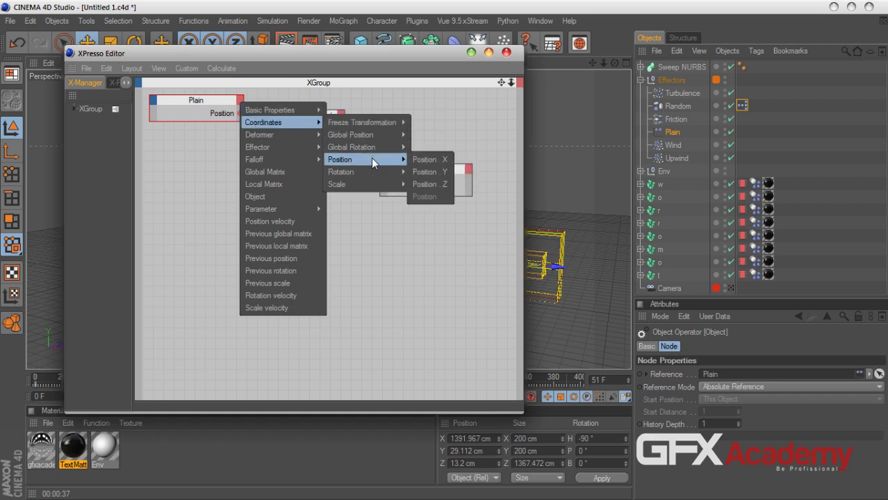
pyautogui.click(426, 172)
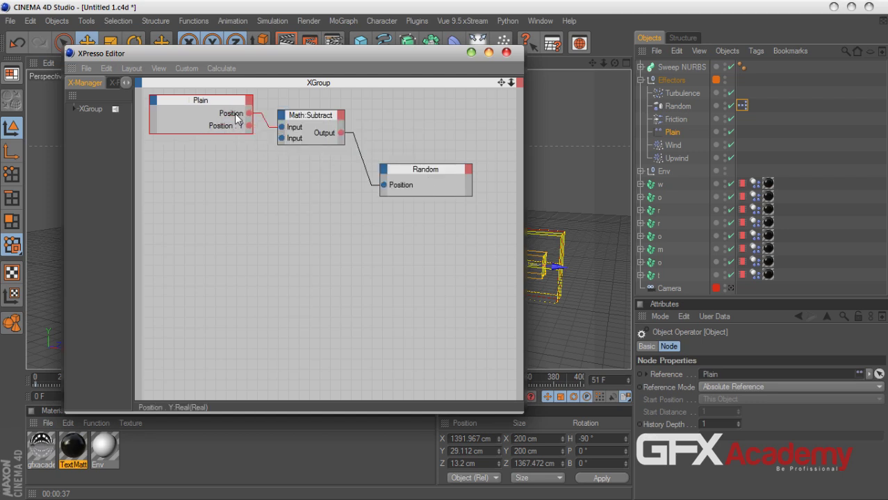
pyautogui.rightClick(235, 113)
pyautogui.click(255, 155)
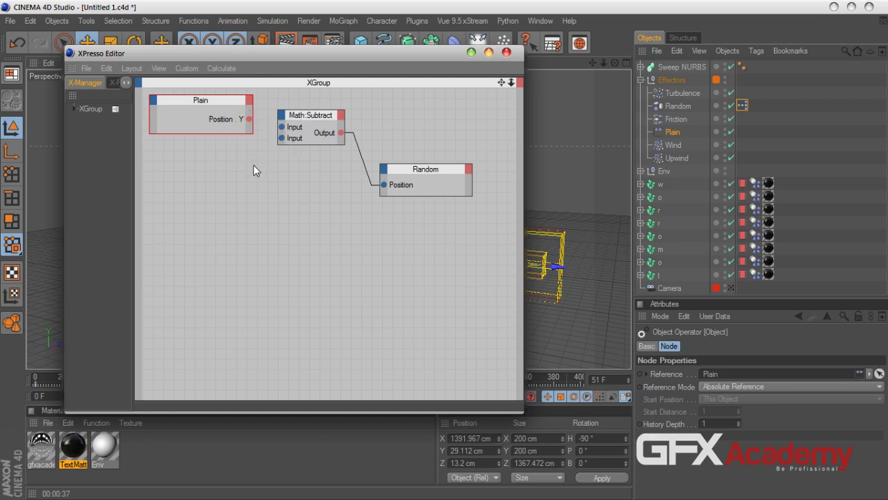
pyautogui.moveTo(249, 119); pyautogui.dragTo(279, 129)
pyautogui.moveTo(324, 54); pyautogui.dragTo(220, 116)
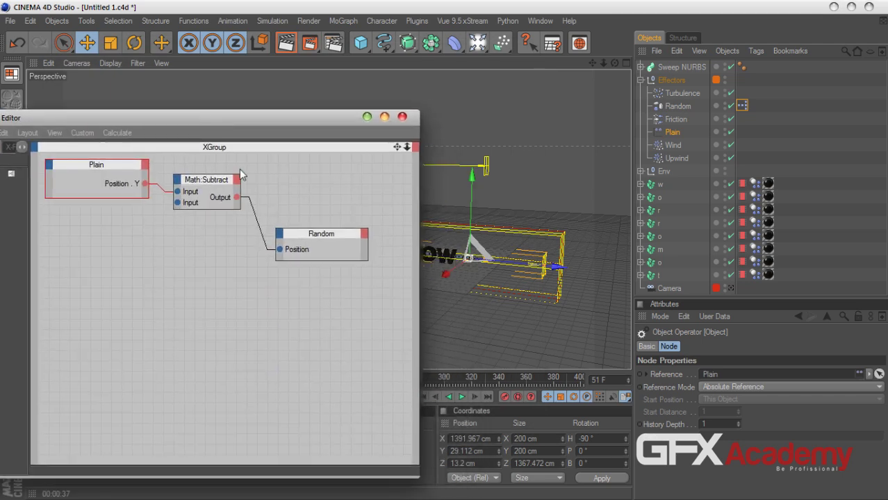
# Replace Random's Position input with Global Position . Y and wire the Math:Subtract output to it
pyautogui.rightClick(281, 252)
pyautogui.click(309, 280)
pyautogui.click(280, 236)
pyautogui.moveTo(302, 255)
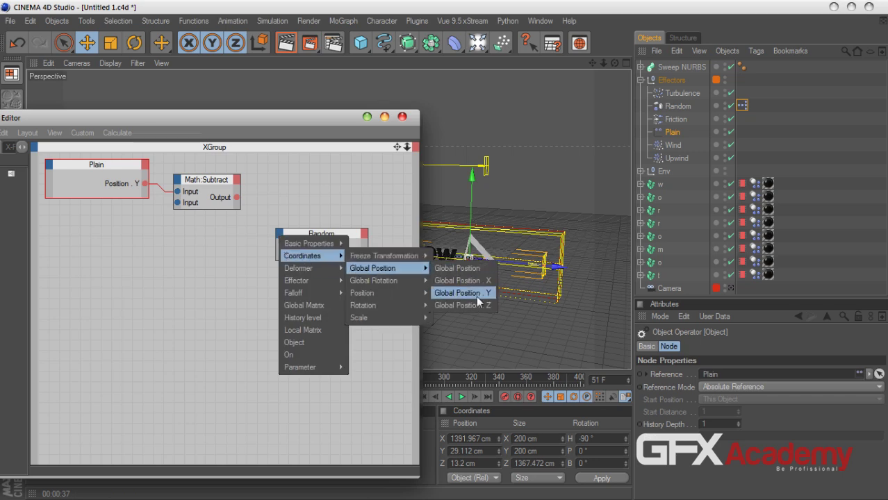
pyautogui.click(478, 298)
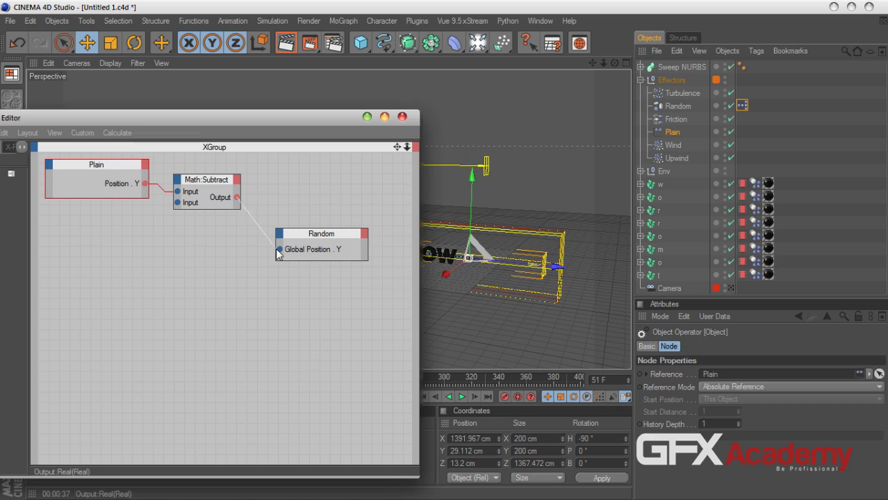
pyautogui.moveTo(278, 250); pyautogui.dragTo(277, 250)
pyautogui.moveTo(290, 124); pyautogui.dragTo(290, 99)
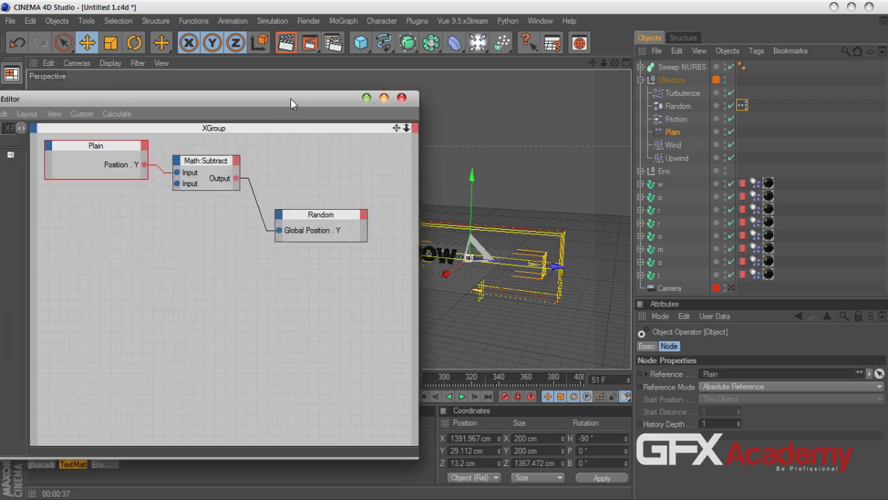
# Replace Random's Global Position . Y input with Global Position . Z
pyautogui.rightClick(278, 229)
pyautogui.click(308, 273)
pyautogui.click(279, 215)
pyautogui.moveTo(309, 248)
pyautogui.moveTo(378, 248)
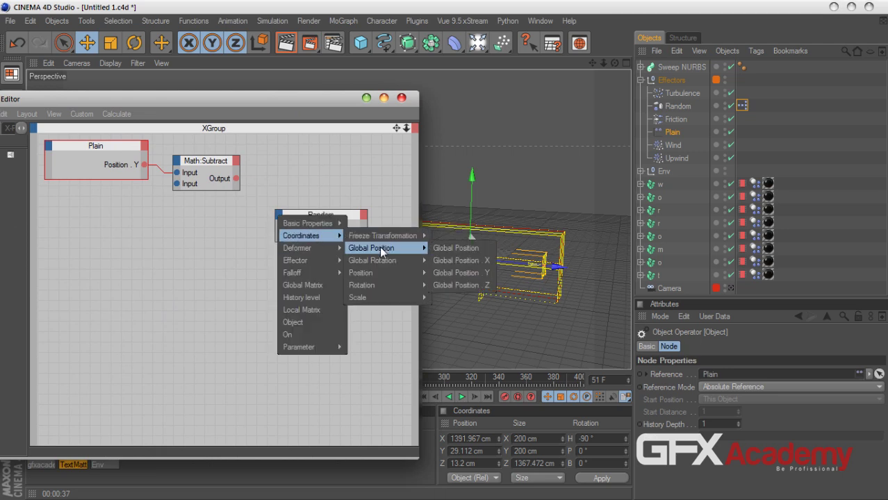
pyautogui.click(465, 286)
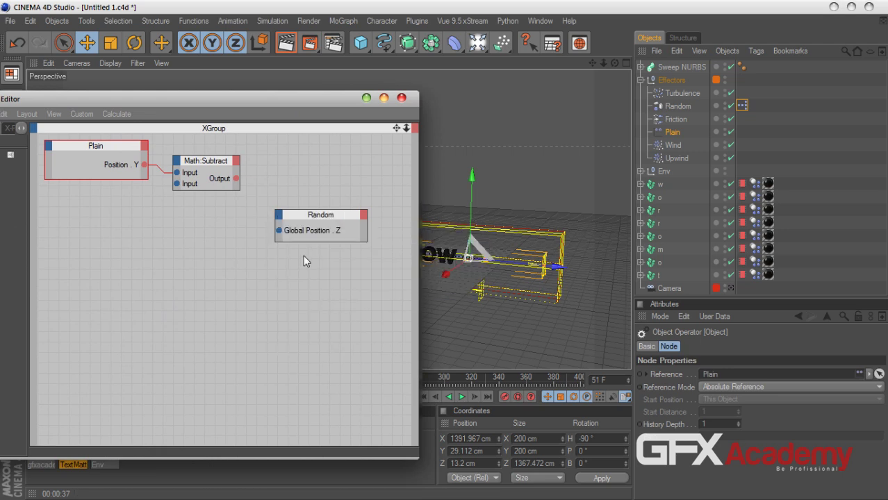
# Replace Plain's Position . Y output with Global Position . Z and wire it through Math:Subtract to Random's Global Position . Z
pyautogui.click(144, 149)
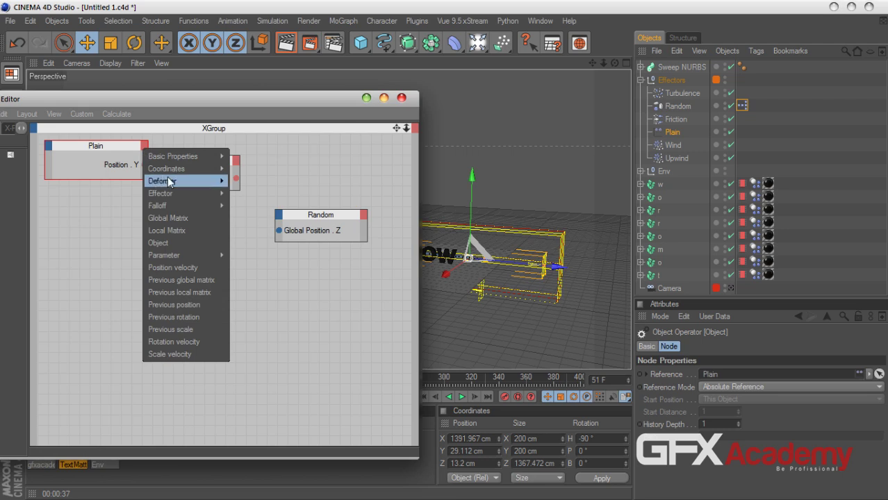
pyautogui.moveTo(207, 169)
pyautogui.moveTo(267, 181)
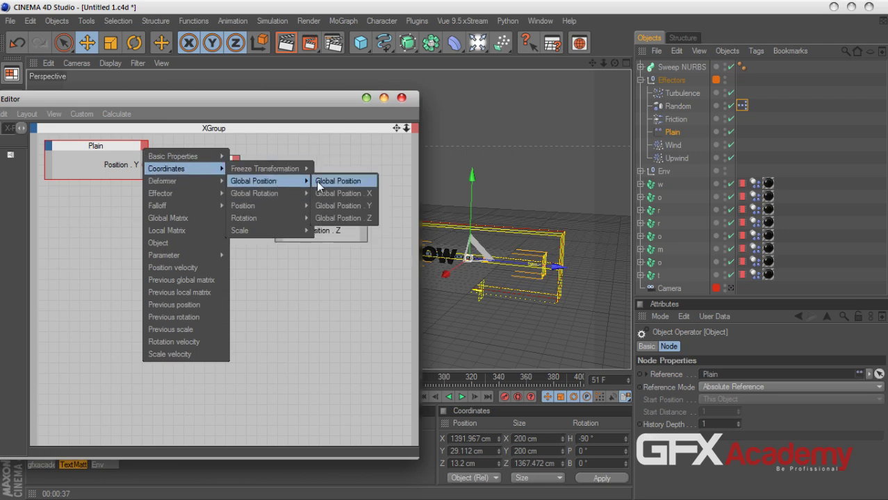
pyautogui.click(328, 218)
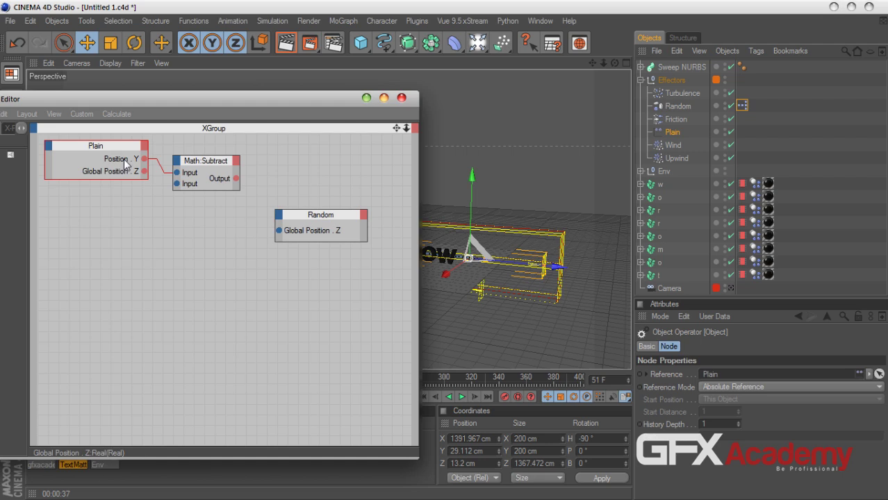
pyautogui.rightClick(125, 161)
pyautogui.click(145, 203)
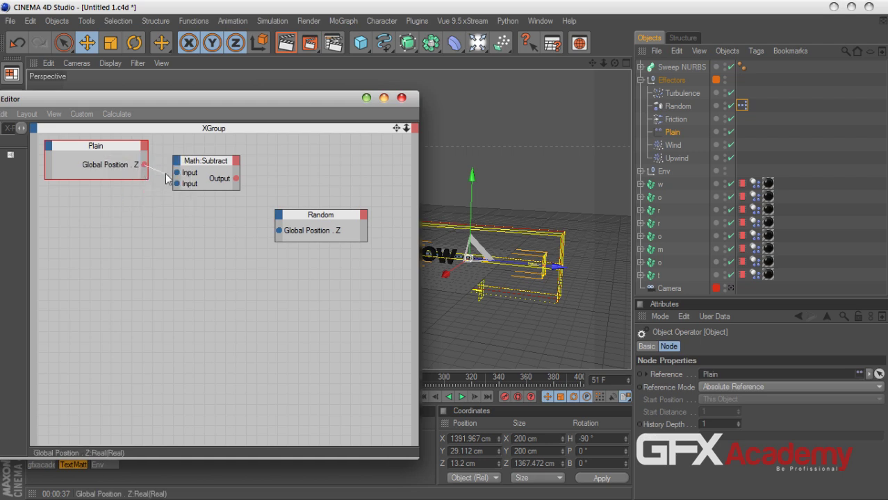
pyautogui.moveTo(176, 173); pyautogui.dragTo(176, 173)
pyautogui.moveTo(236, 179); pyautogui.dragTo(278, 229)
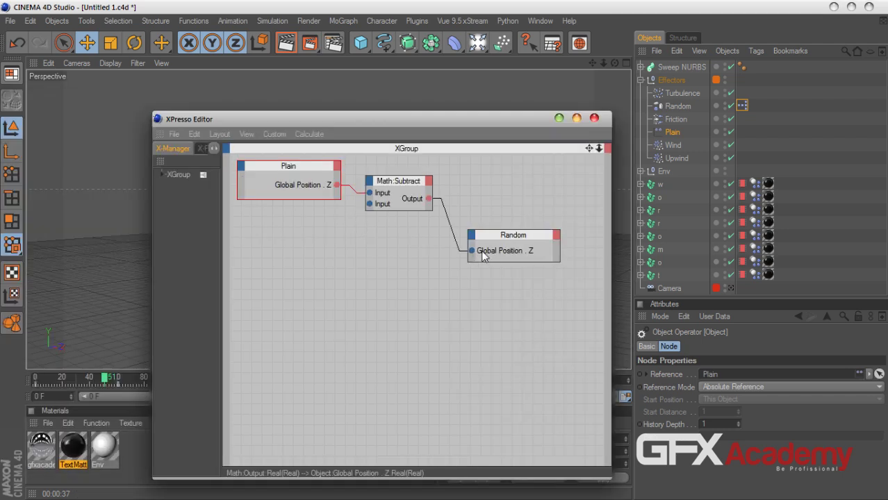
# Delete the Global Position . Z ports from the Random and Plain nodes
pyautogui.rightClick(482, 255)
pyautogui.click(507, 294)
pyautogui.rightClick(310, 190)
pyautogui.click(358, 233)
# Add a Position . Y output to Plain and a Position . Y input to Random, and wire them through Math:Subtract
pyautogui.click(337, 166)
pyautogui.moveTo(385, 199)
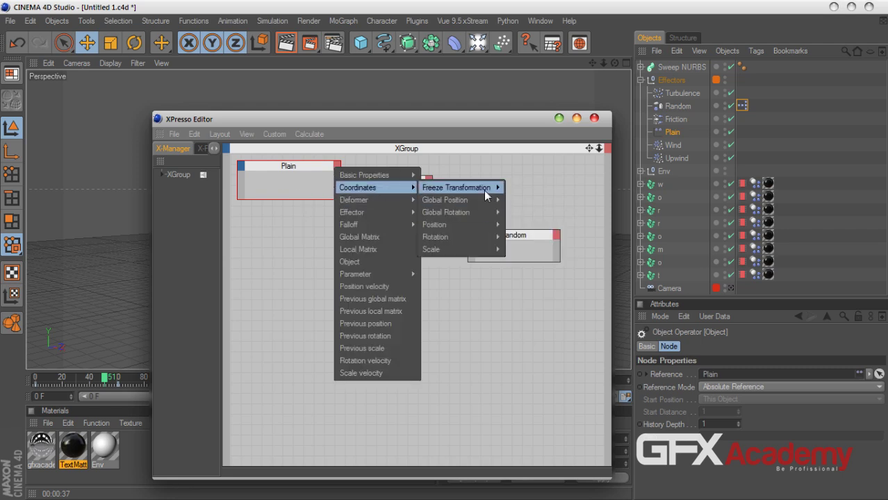
pyautogui.moveTo(482, 201)
pyautogui.moveTo(473, 224)
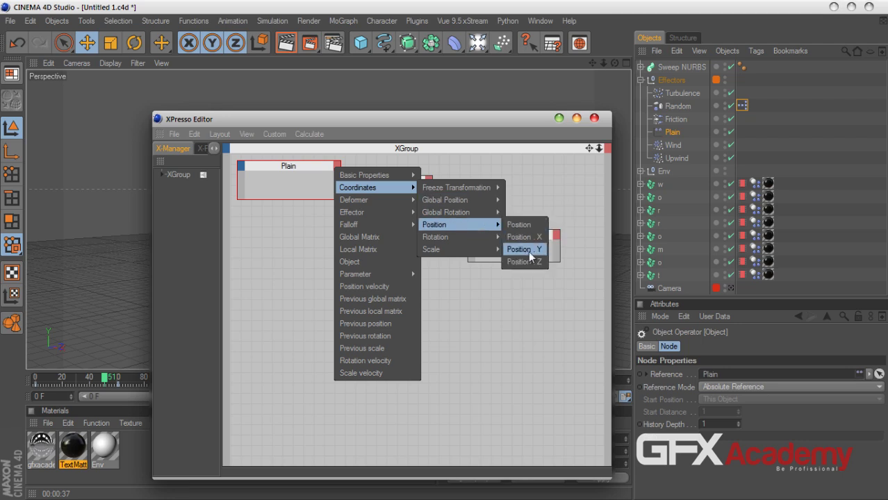
pyautogui.click(528, 249)
pyautogui.click(473, 237)
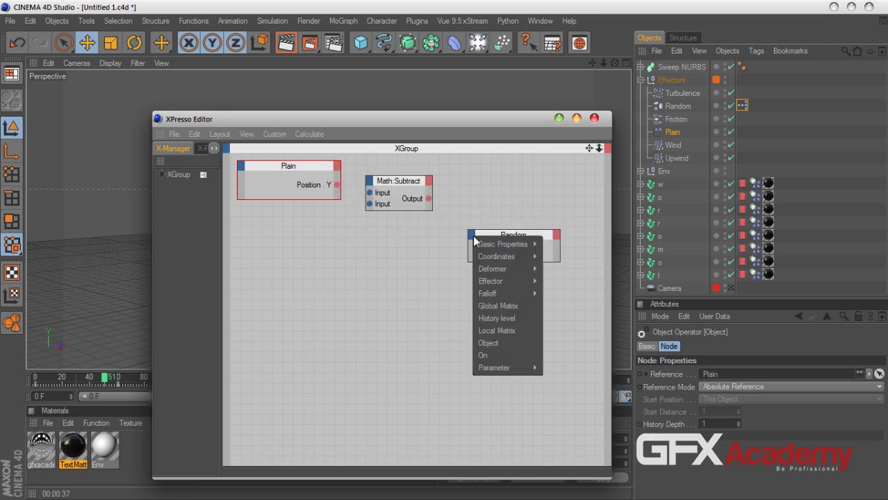
pyautogui.moveTo(514, 257)
pyautogui.moveTo(575, 295)
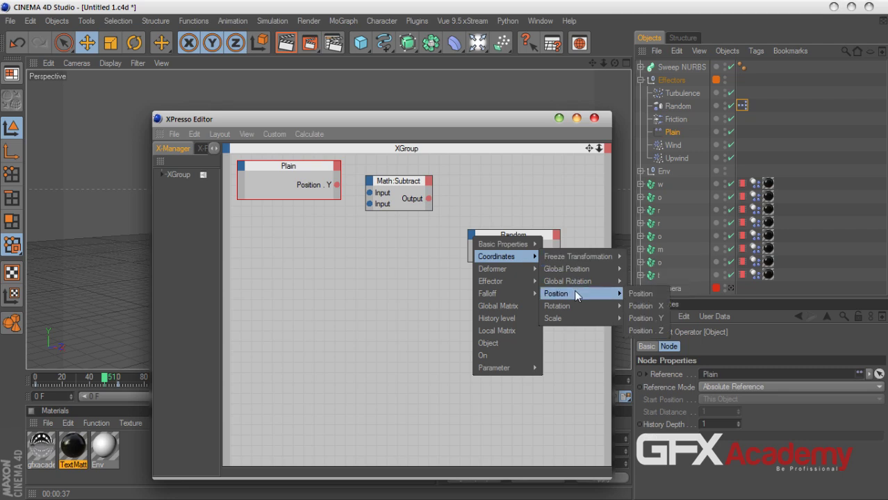
pyautogui.click(646, 319)
pyautogui.moveTo(336, 185); pyautogui.dragTo(369, 193)
pyautogui.moveTo(472, 252); pyautogui.dragTo(472, 252)
# Clear the XPresso editor from the viewport, play the animation from the first frame and return to frame 0
pyautogui.moveTo(473, 120); pyautogui.dragTo(322, 440)
pyautogui.click(423, 396)
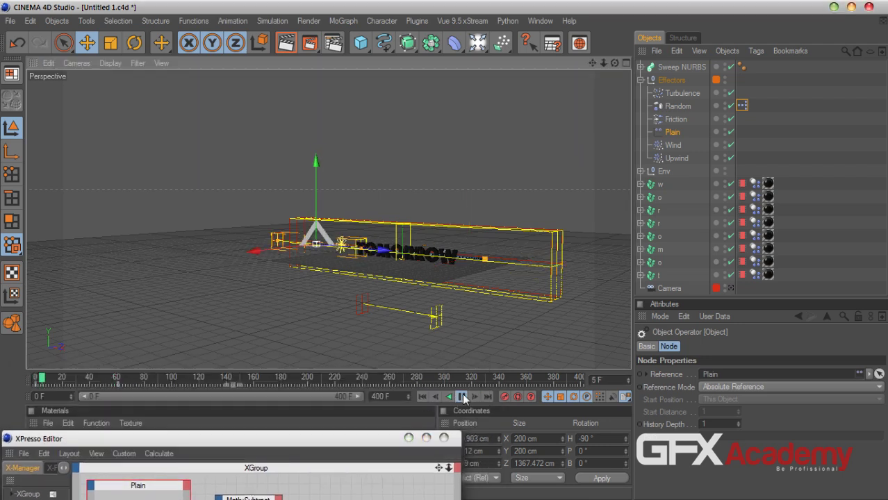
pyautogui.click(462, 396)
pyautogui.click(422, 396)
# Close the XPresso editor and select the XPresso tag on the Random effector
pyautogui.moveTo(367, 441); pyautogui.dragTo(512, 108)
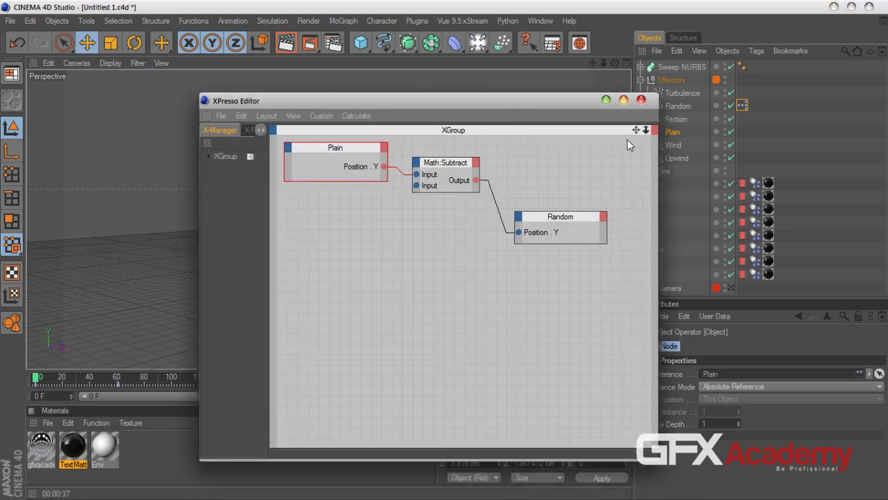
pyautogui.click(641, 99)
pyautogui.click(742, 106)
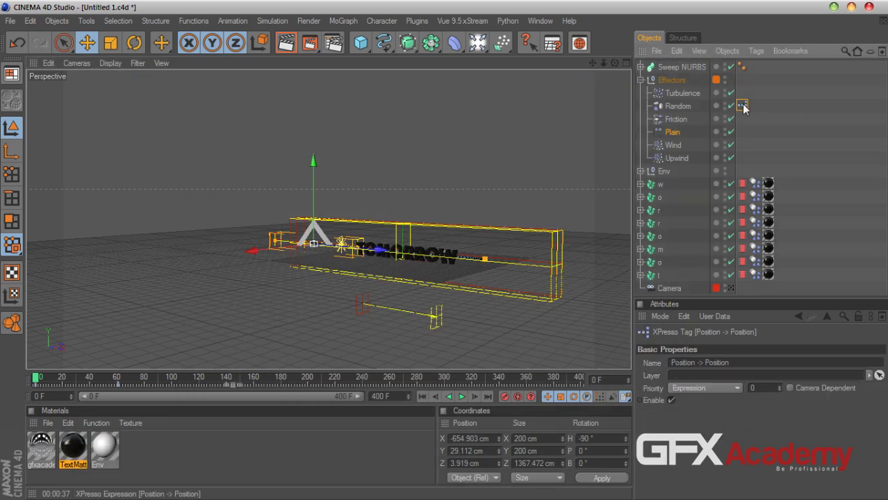
# Delete the XPresso tag from Random and, in the Front view, move Random to about X -1677 cm, Y 32 cm
pyautogui.click(722, 143)
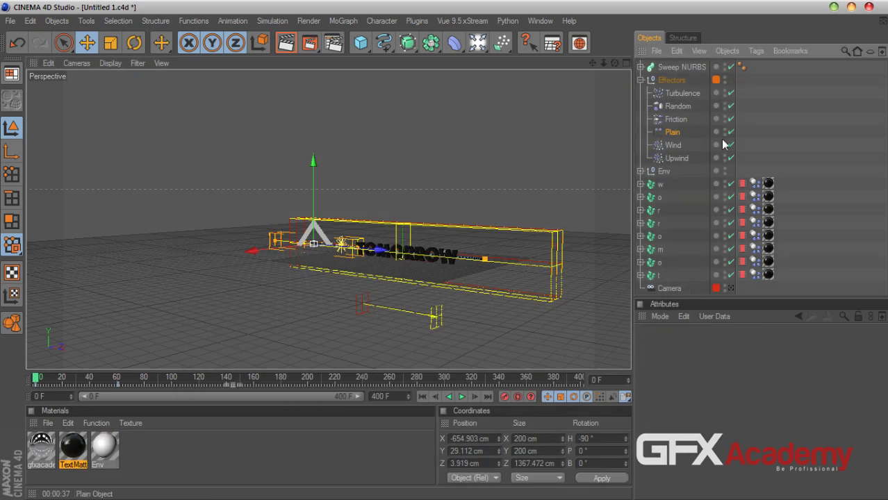
pyautogui.click(670, 133)
pyautogui.click(675, 109)
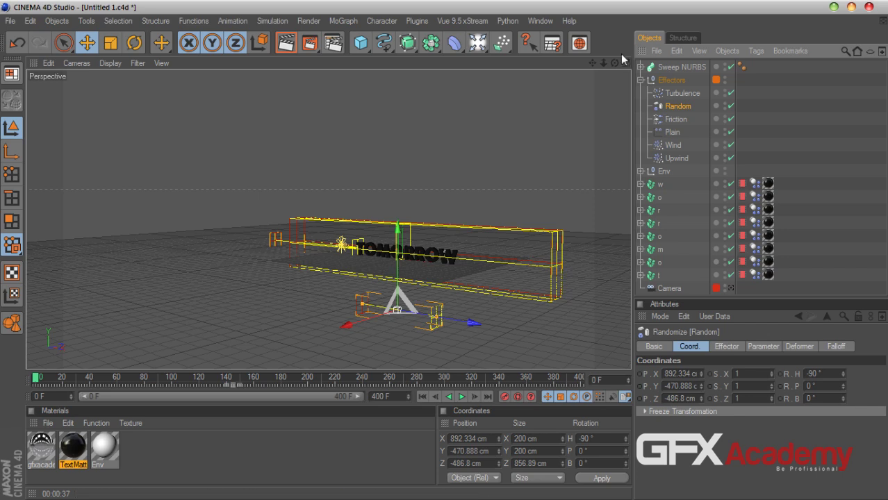
pyautogui.press('F5')
pyautogui.press('F4')
pyautogui.moveTo(362, 279); pyautogui.dragTo(88, 227)
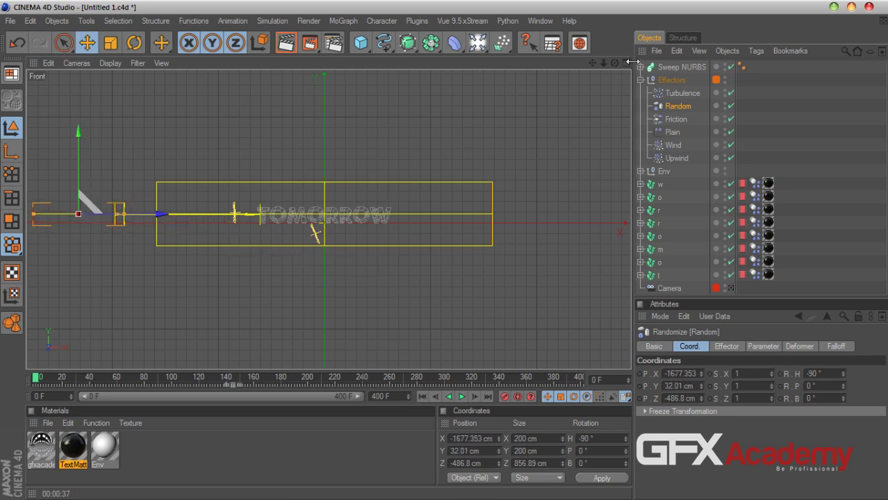
pyautogui.click(626, 62)
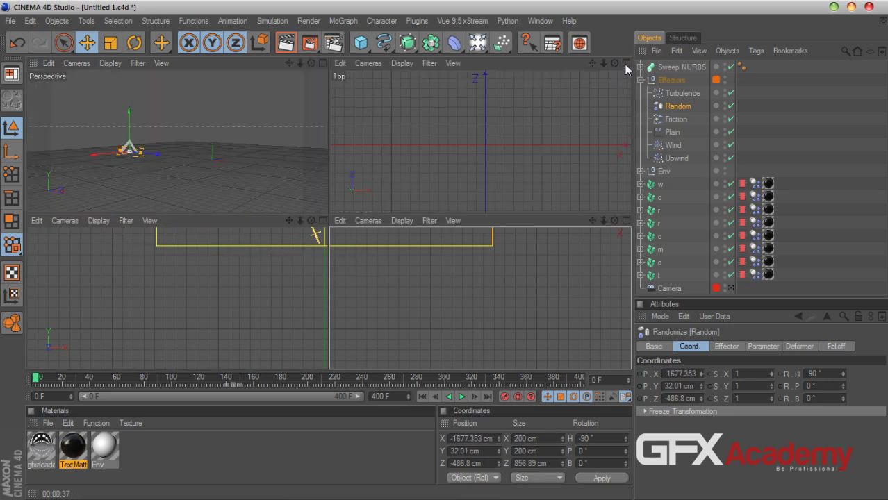
pyautogui.click(625, 220)
# Reposition Random at about X -1567 cm and enlarge its falloff to 167 cm in Y and about 717 cm in Z
pyautogui.click(670, 134)
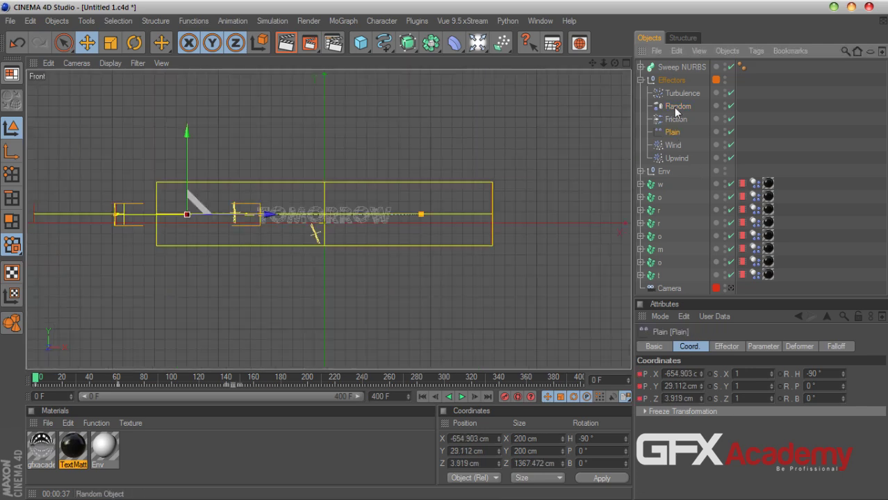
pyautogui.click(675, 106)
pyautogui.moveTo(161, 214); pyautogui.dragTo(142, 221)
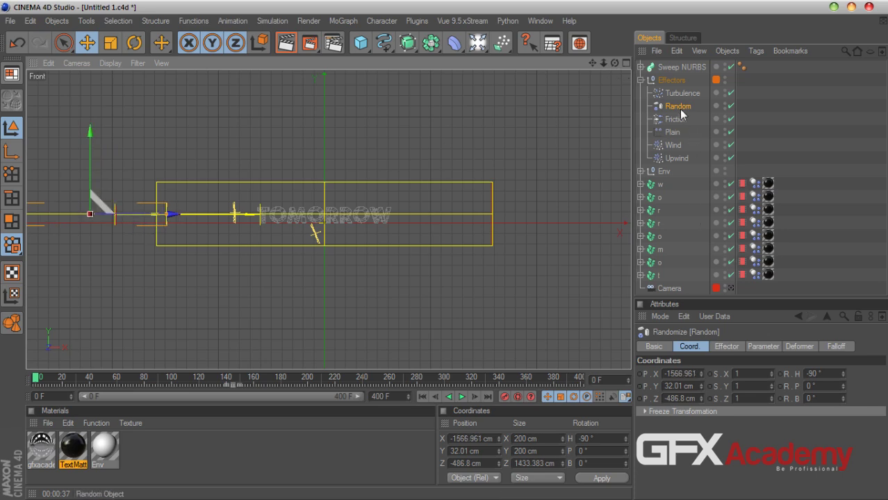
pyautogui.click(762, 346)
pyautogui.click(799, 346)
pyautogui.click(836, 346)
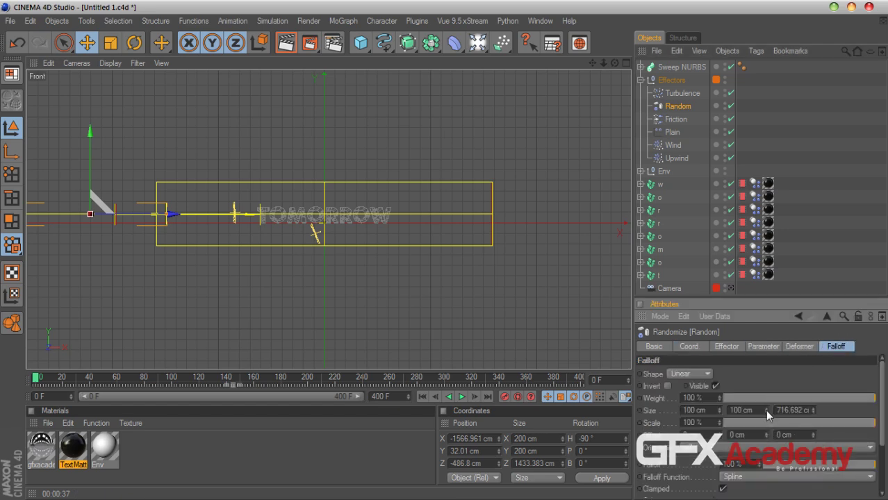
pyautogui.moveTo(766, 410); pyautogui.dragTo(766, 389)
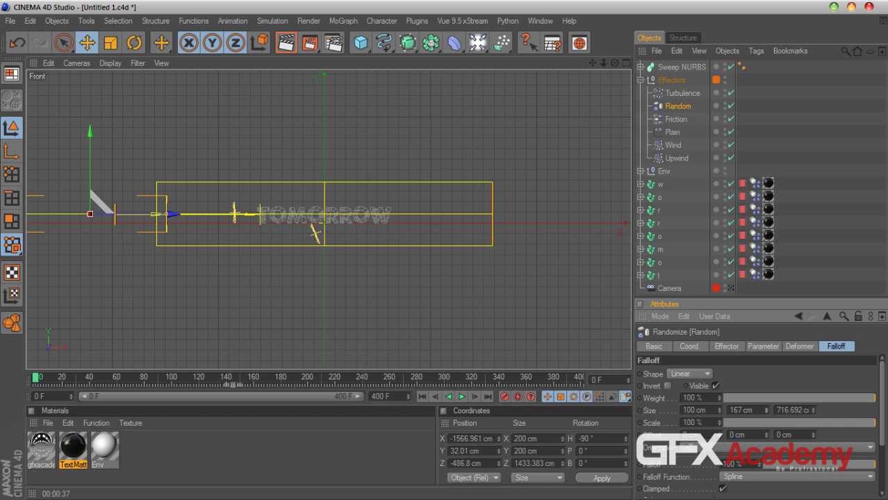
# Set the Plain effector's position as the driver and try to make Random's Position . Y driven by it (Absolute)
pyautogui.rightClick(671, 108)
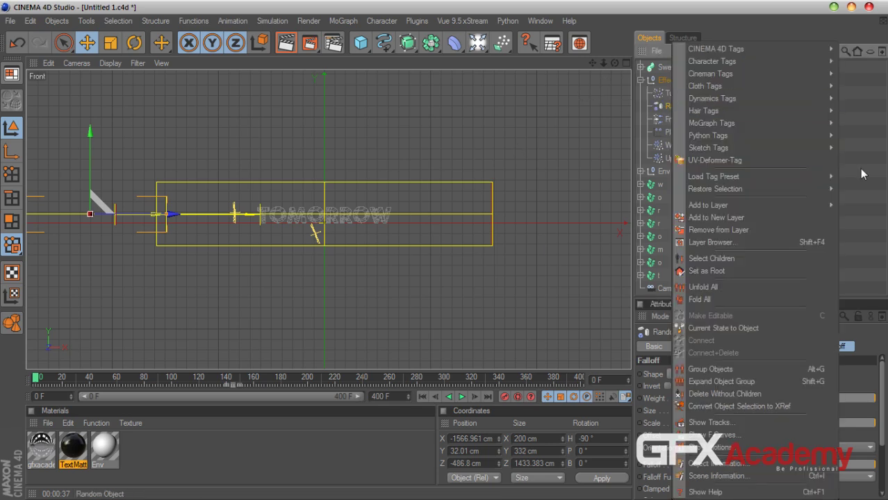
pyautogui.click(669, 131)
pyautogui.click(687, 347)
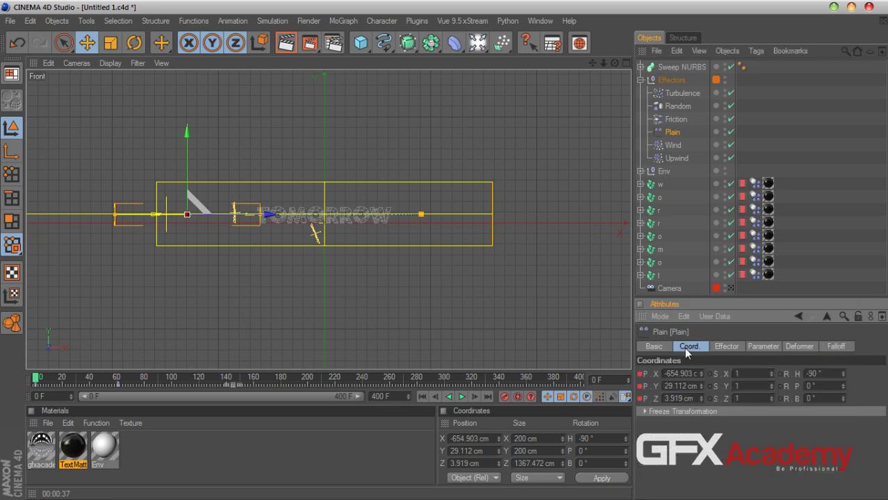
pyautogui.rightClick(648, 398)
pyautogui.moveTo(705, 272)
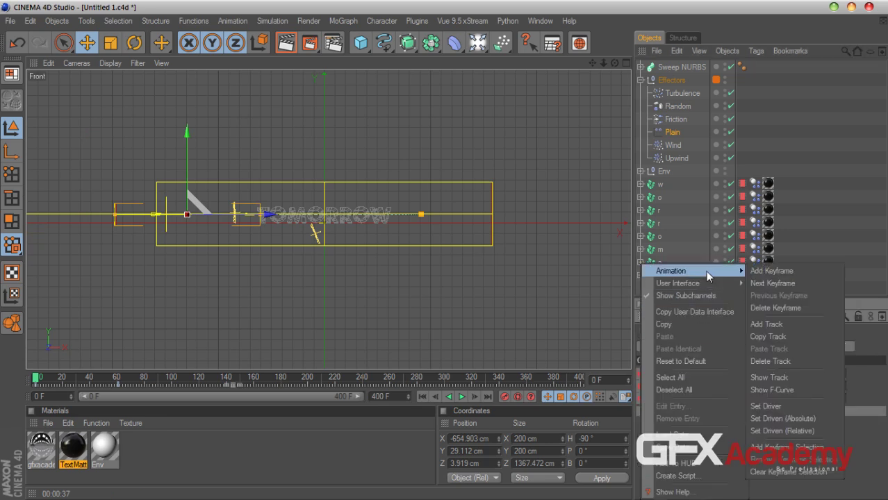
pyautogui.click(780, 406)
pyautogui.click(677, 106)
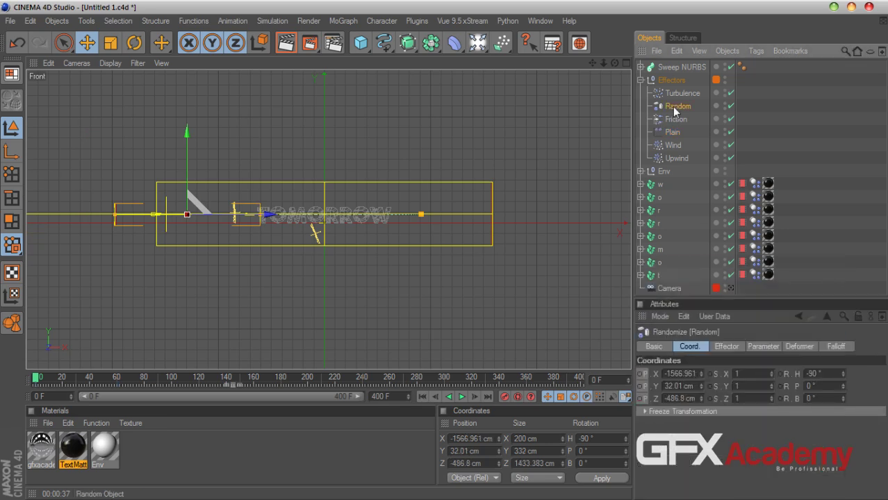
pyautogui.rightClick(642, 380)
pyautogui.click(798, 261)
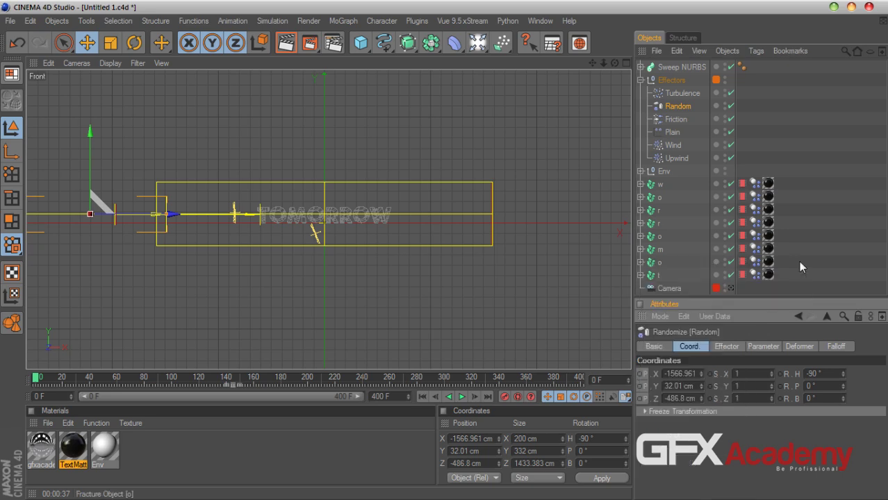
pyautogui.rightClick(654, 388)
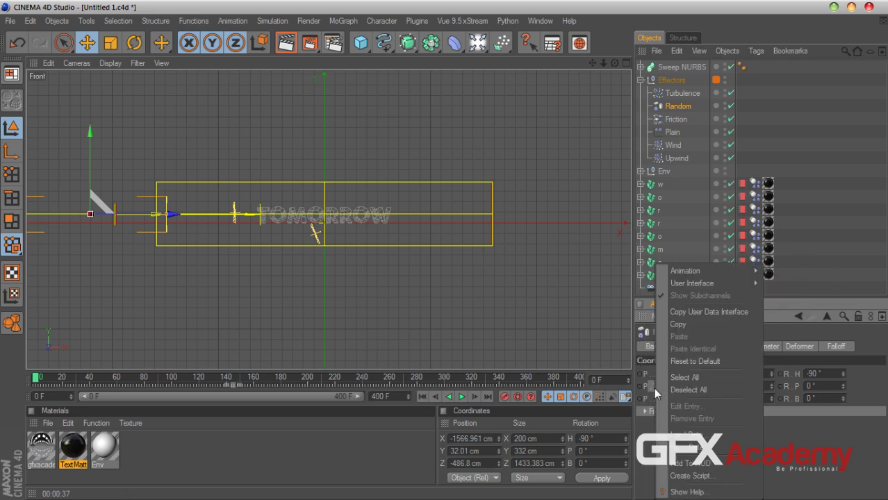
pyautogui.moveTo(723, 268)
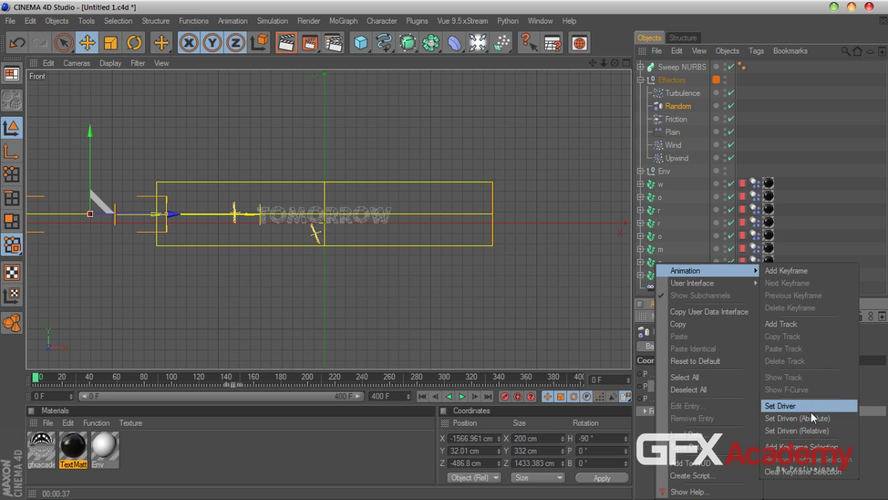
pyautogui.click(825, 424)
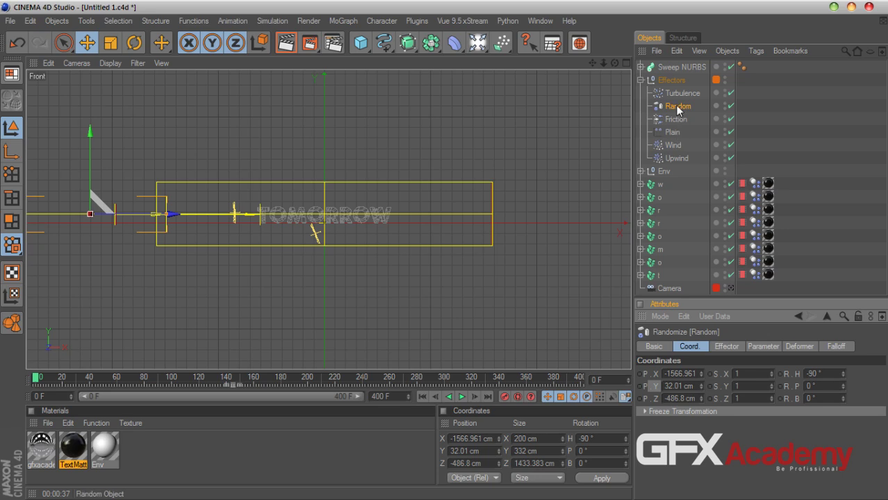
# Set Plain's Position . Y as the driver and make Random's Position . Y driven by it (Absolute)
pyautogui.click(672, 132)
pyautogui.click(654, 387)
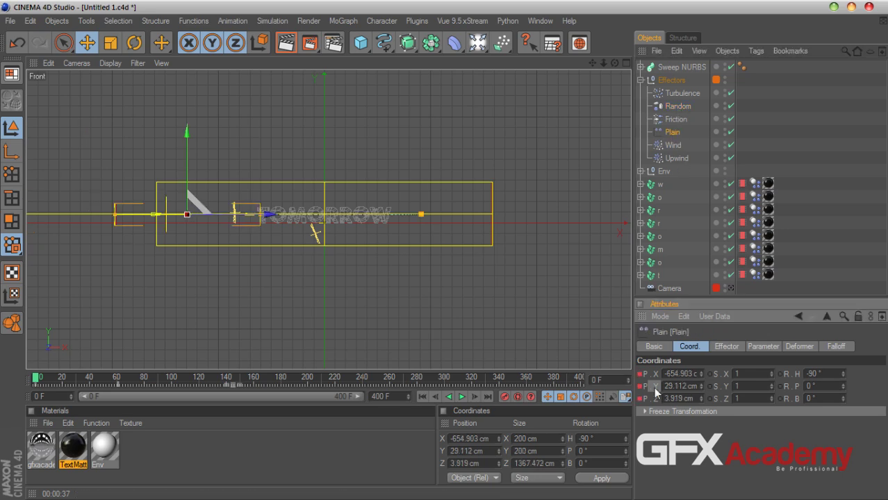
pyautogui.rightClick(655, 391)
pyautogui.moveTo(687, 271)
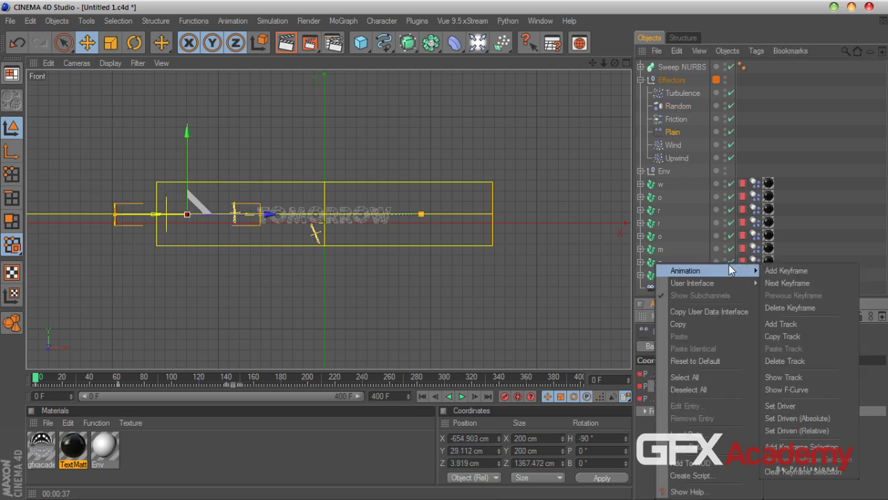
pyautogui.click(818, 406)
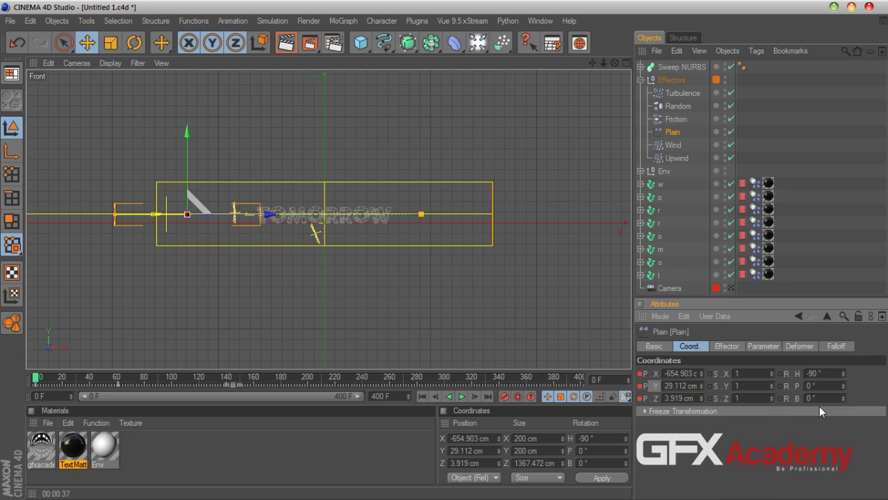
pyautogui.click(677, 106)
pyautogui.rightClick(655, 385)
pyautogui.moveTo(723, 272)
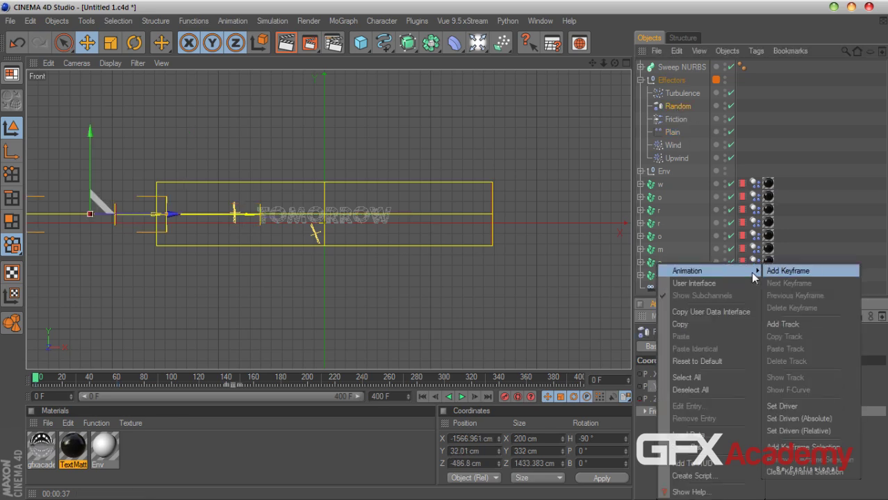
pyautogui.click(813, 417)
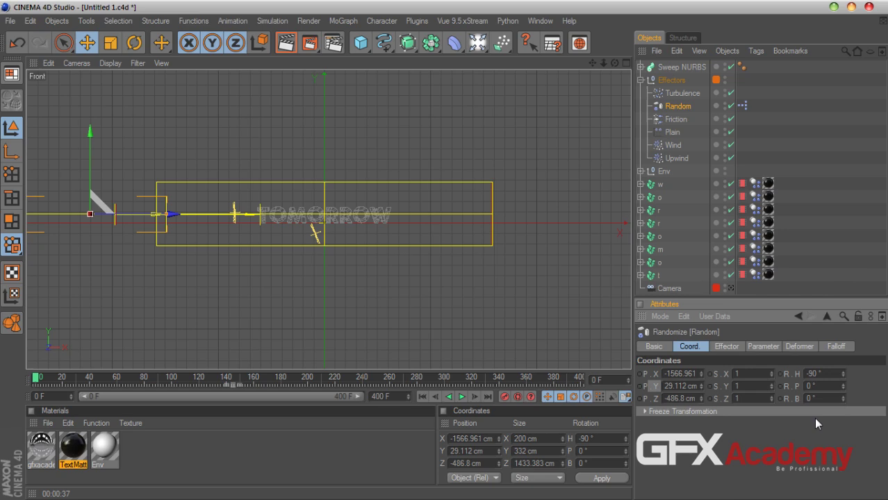
# Open Random's XPresso tag and spread the Random and Range Mapper nodes apart from the Plain node
pyautogui.doubleClick(742, 106)
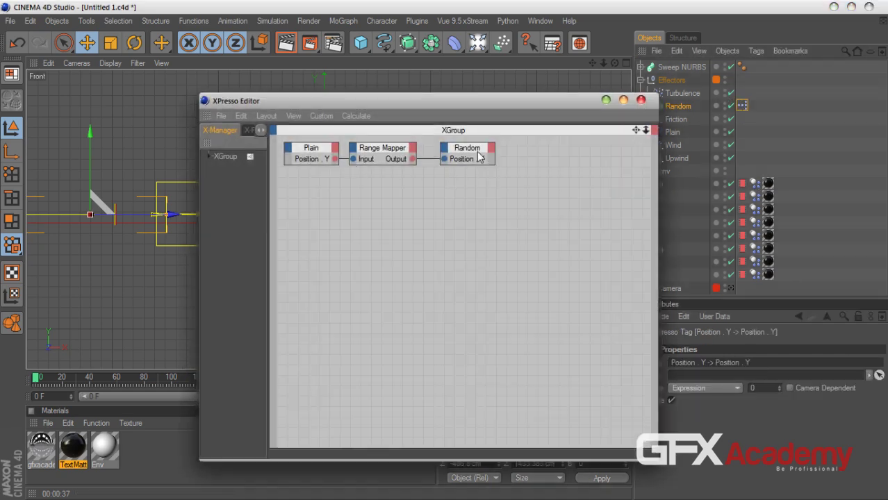
pyautogui.moveTo(482, 158); pyautogui.dragTo(578, 202)
pyautogui.moveTo(388, 157); pyautogui.dragTo(437, 218)
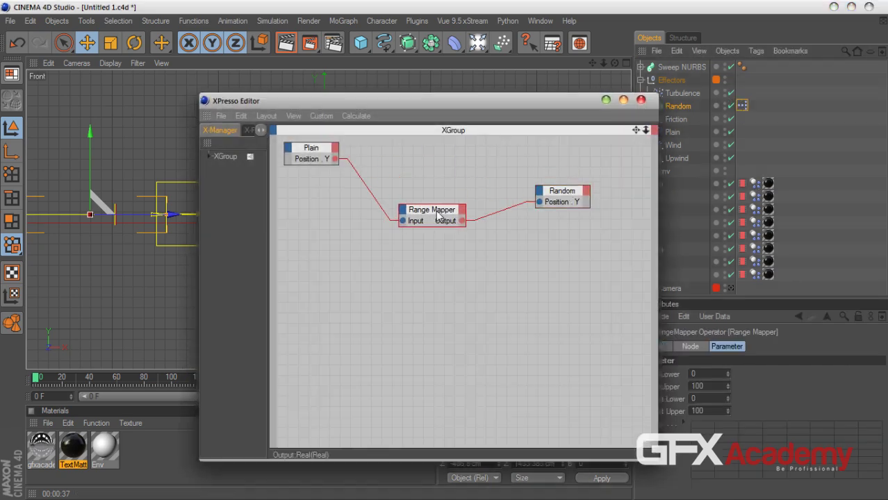
# Replace the Range Mapper with a Math:Add node wired from Plain's Position . Y to Random's Position . Y
pyautogui.press('Delete')
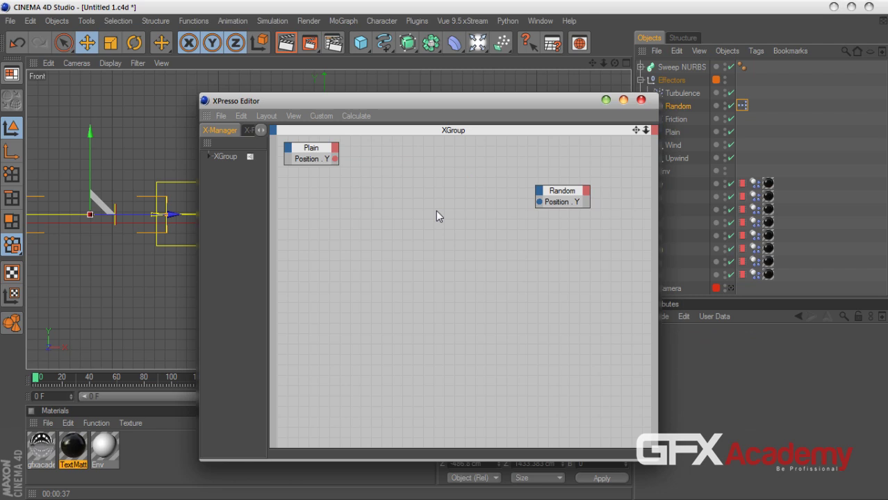
pyautogui.rightClick(397, 181)
pyautogui.moveTo(445, 187)
pyautogui.moveTo(496, 187)
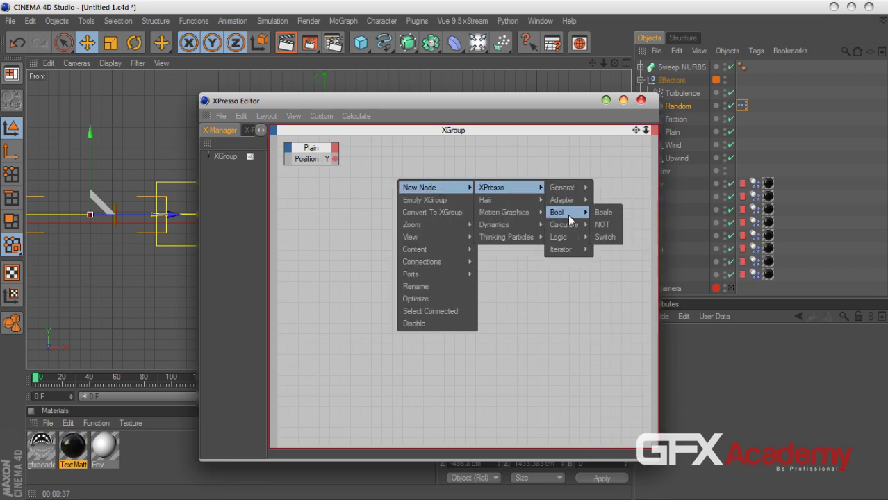
pyautogui.moveTo(571, 226)
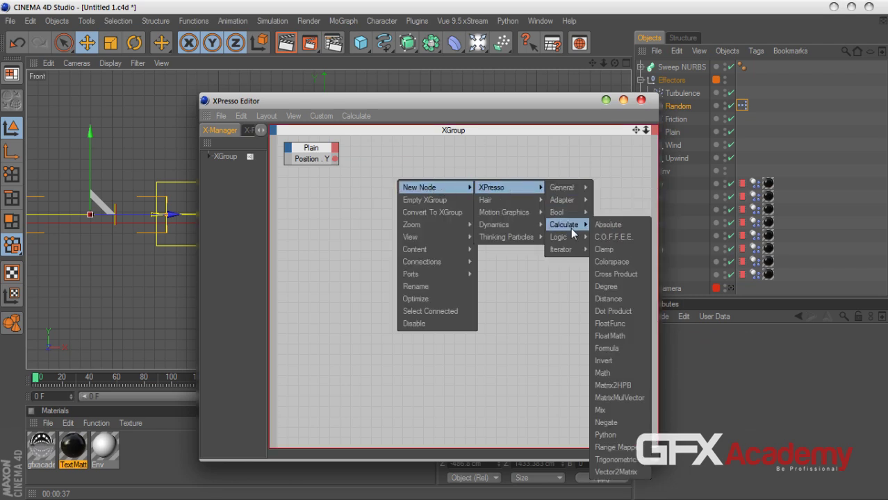
pyautogui.click(614, 376)
pyautogui.moveTo(391, 170)
pyautogui.mouseDown()
pyautogui.moveTo(412, 164)
pyautogui.moveTo(389, 173)
pyautogui.mouseUp()
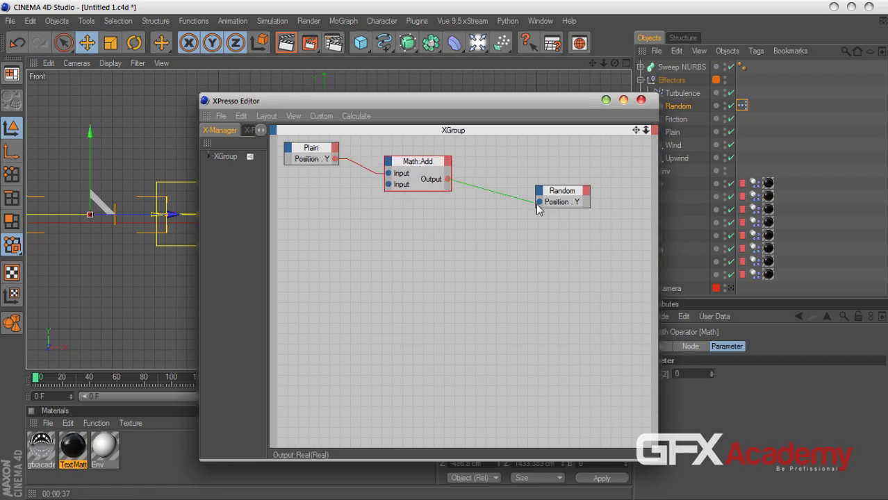
pyautogui.moveTo(540, 207); pyautogui.dragTo(539, 202)
# Move the XPresso editor clear of the viewport, play the animation and return to frame 0
pyautogui.moveTo(393, 101); pyautogui.dragTo(357, 419)
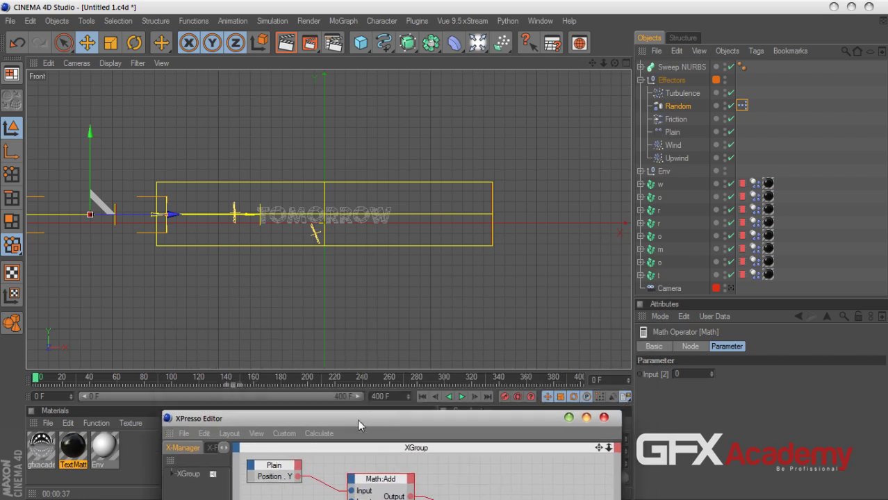
pyautogui.click(461, 397)
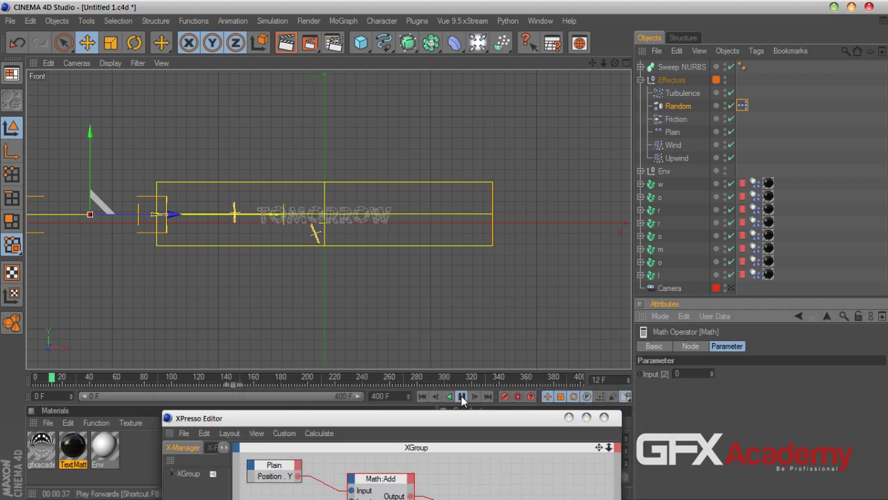
pyautogui.click(461, 396)
pyautogui.click(422, 396)
# Bring the XPresso editor back into view and set Input [2] of the Math:Add node to 500
pyautogui.moveTo(417, 418); pyautogui.dragTo(417, 61)
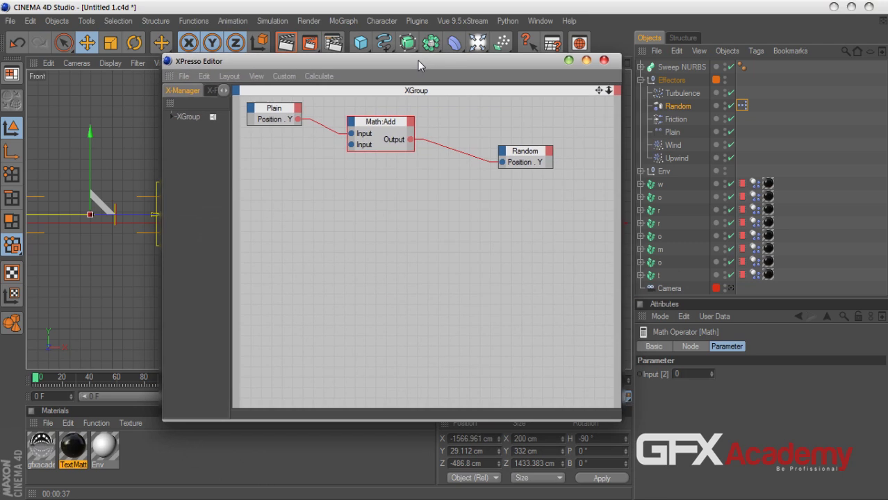
pyautogui.click(694, 375)
pyautogui.write('500')
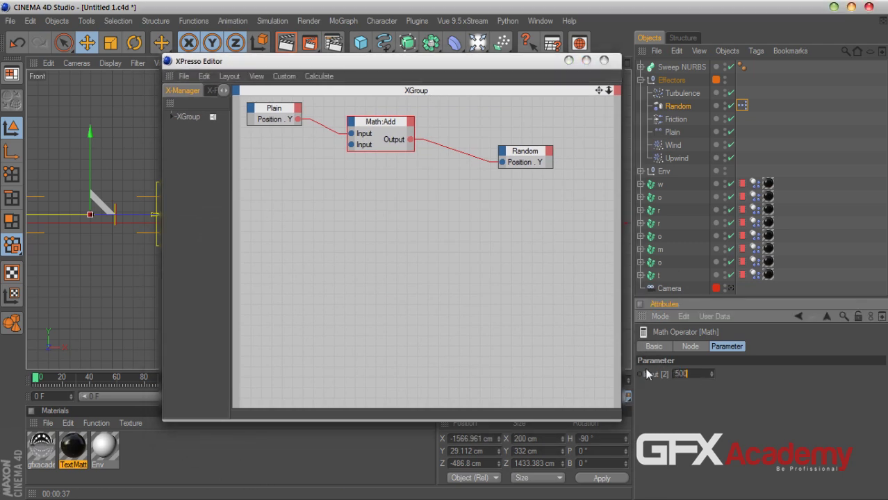
pyautogui.press('Return')
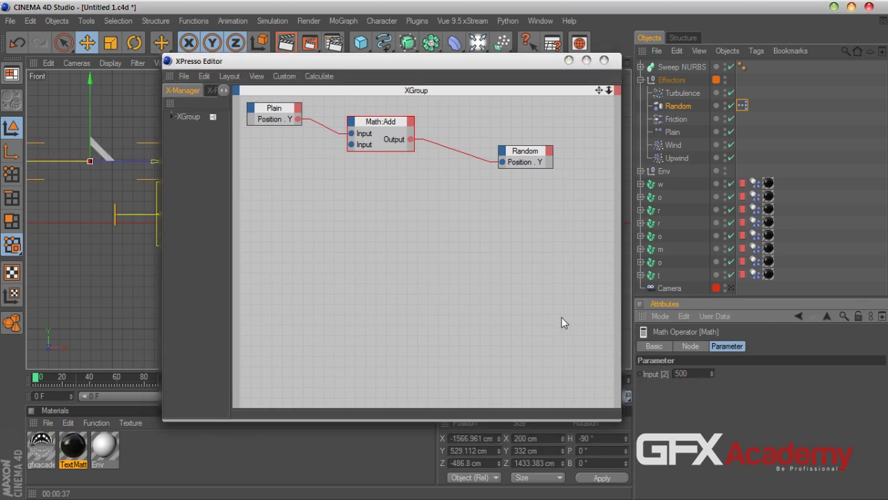
# Uncover the viewport again, play the animation with the 500 offset applied and return to the first frame
pyautogui.moveTo(482, 66); pyautogui.dragTo(653, 62)
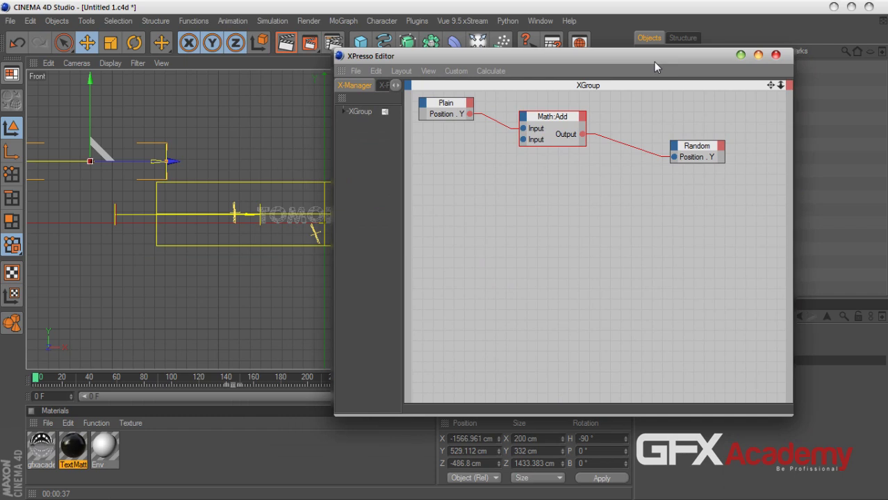
pyautogui.click(757, 54)
pyautogui.click(462, 396)
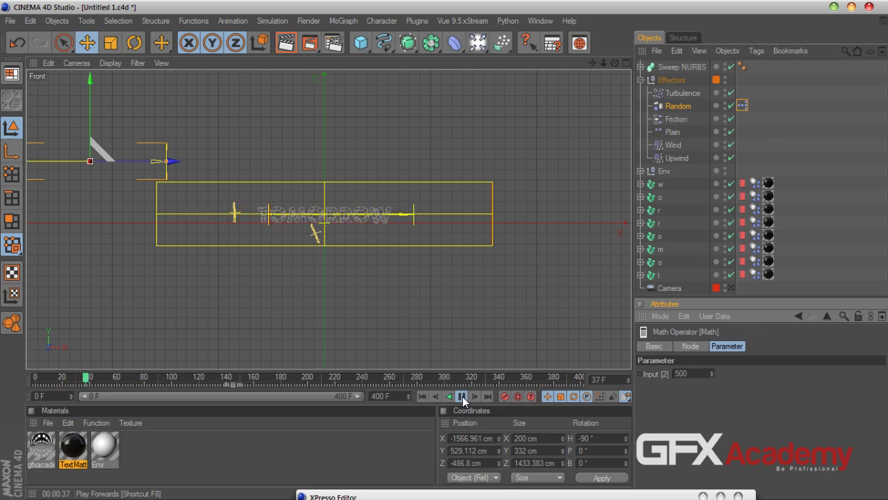
pyautogui.click(462, 396)
pyautogui.click(421, 396)
# Bring the XPresso editor back and undo the Math:Add edits to restore the Range Mapper between Plain and Random
pyautogui.moveTo(465, 497); pyautogui.dragTo(429, 177)
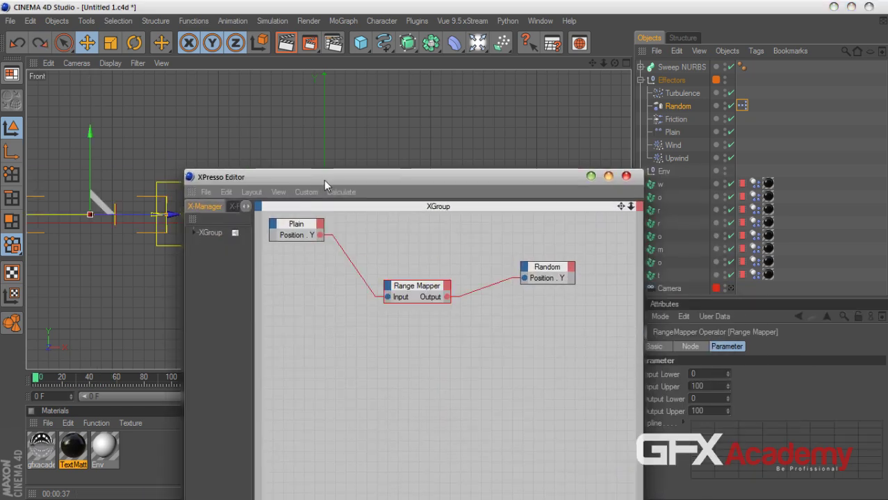
# Uncover the viewport, play the animation with the Range Mapper setup, return to the first frame and bring the XPresso editor back
pyautogui.moveTo(324, 179); pyautogui.dragTo(290, 422)
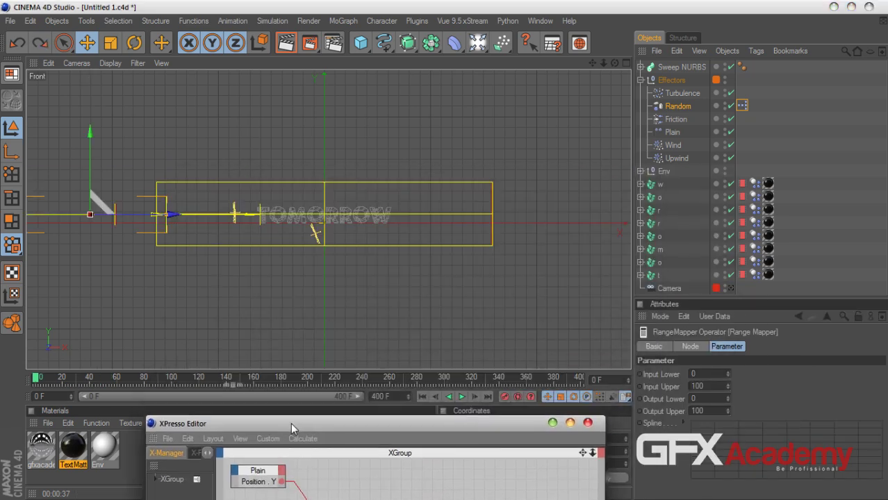
pyautogui.click(461, 396)
pyautogui.click(461, 396)
pyautogui.click(421, 396)
pyautogui.moveTo(417, 423); pyautogui.dragTo(425, 103)
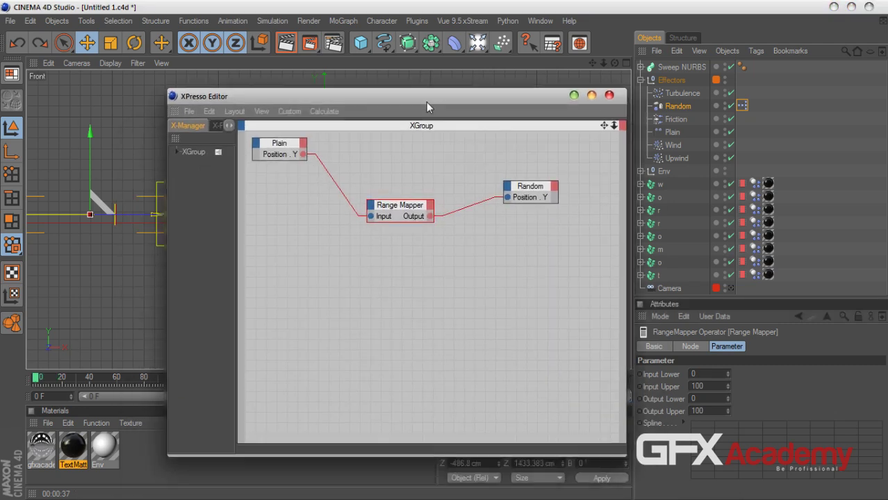
# Delete the XPresso tag from the Random effector and close the XPresso editor
pyautogui.click(740, 107)
pyautogui.press('Delete')
pyautogui.click(609, 96)
pyautogui.rightClick(677, 119)
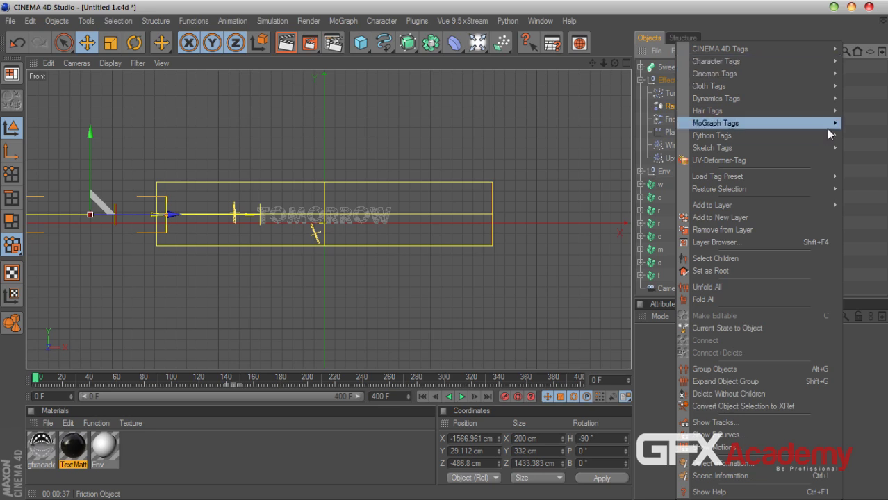
pyautogui.press('Escape')
# Set the Plain effector's Position X as the driver
pyautogui.click(671, 132)
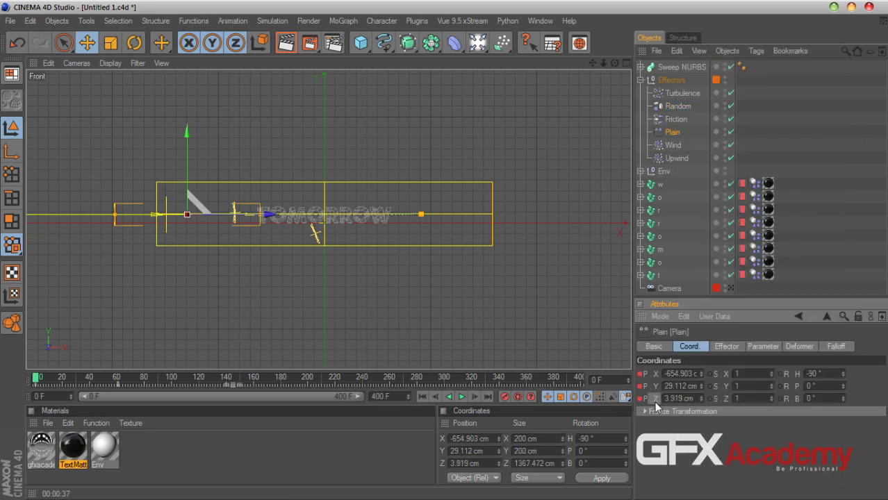
pyautogui.click(626, 64)
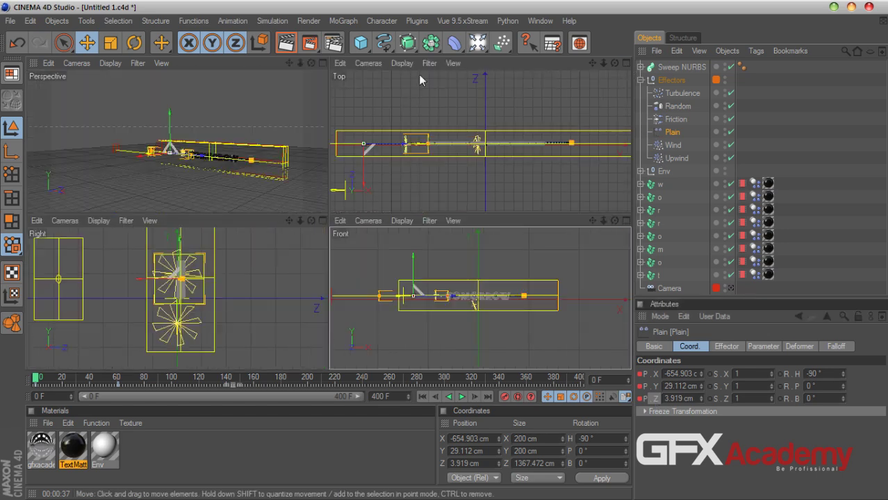
pyautogui.click(654, 379)
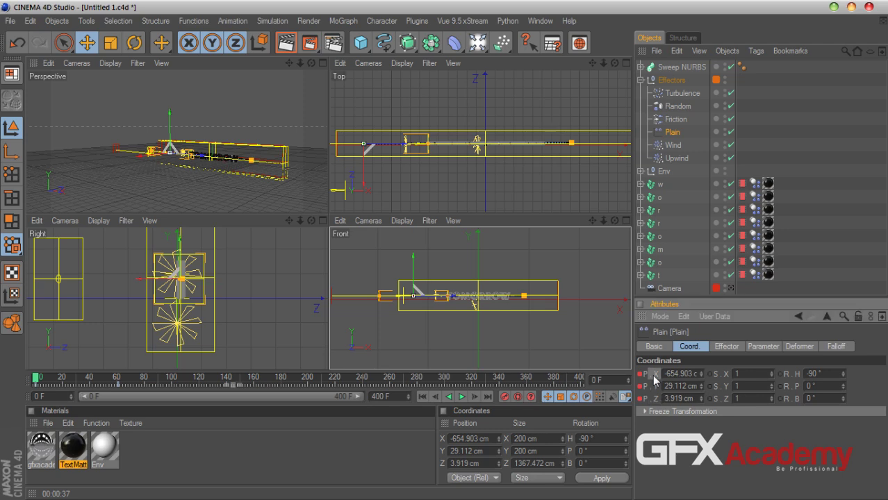
pyautogui.rightClick(654, 379)
pyautogui.moveTo(703, 271)
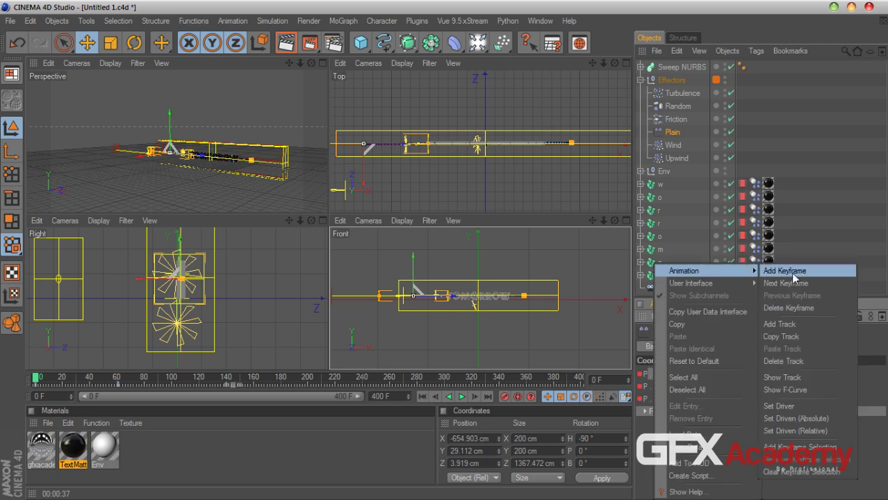
pyautogui.click(807, 410)
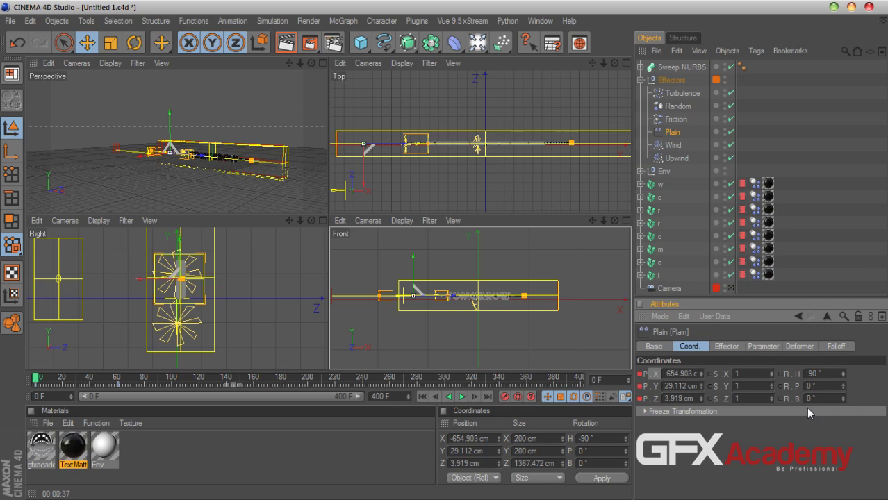
# Set the Random effector's Position X as driven in absolute mode
pyautogui.click(677, 106)
pyautogui.rightClick(656, 379)
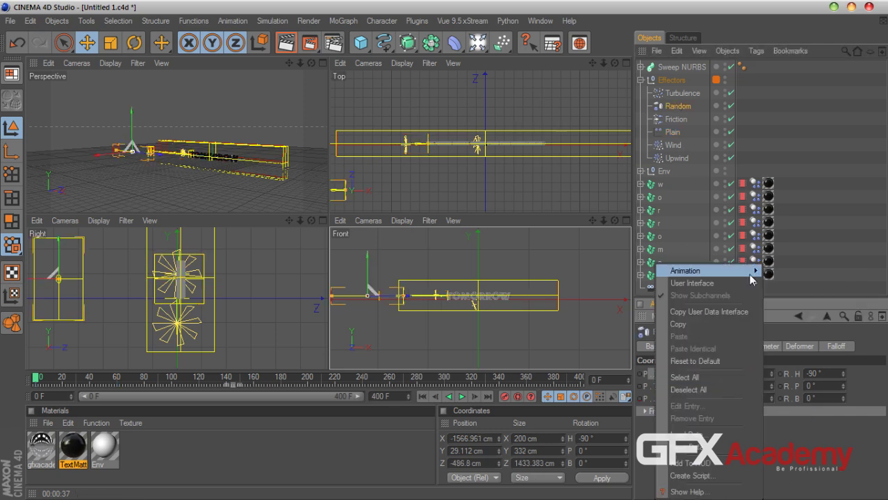
pyautogui.moveTo(715, 271)
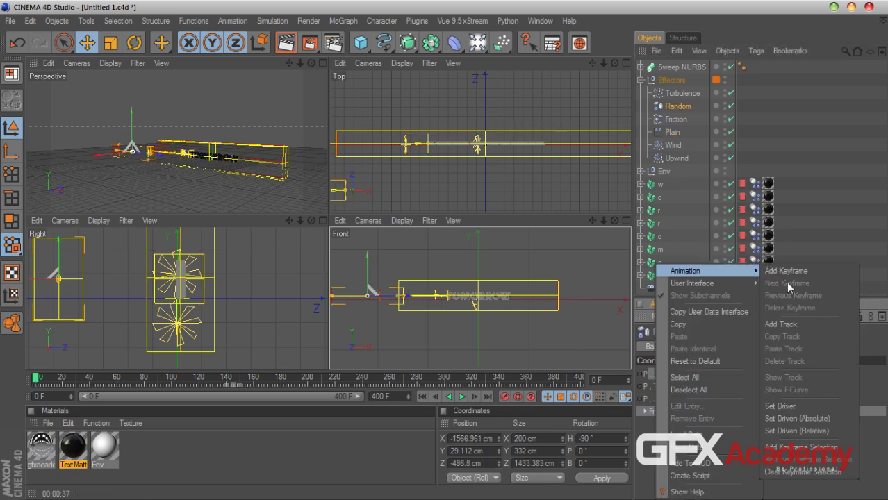
pyautogui.click(823, 422)
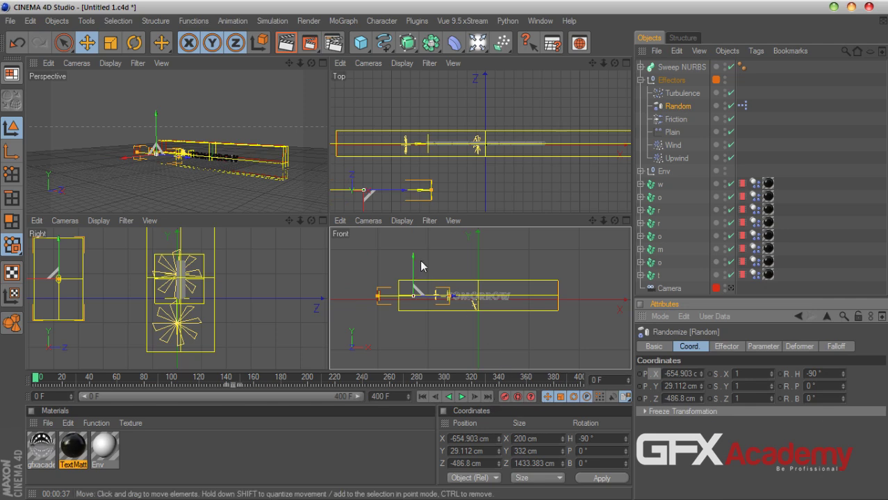
# Move Random in the Top view to a Z position of about 3 cm, in line with Plain, and test the playback from frame 0
pyautogui.moveTo(593, 62); pyautogui.dragTo(656, 44)
pyautogui.moveTo(427, 171); pyautogui.dragTo(427, 125)
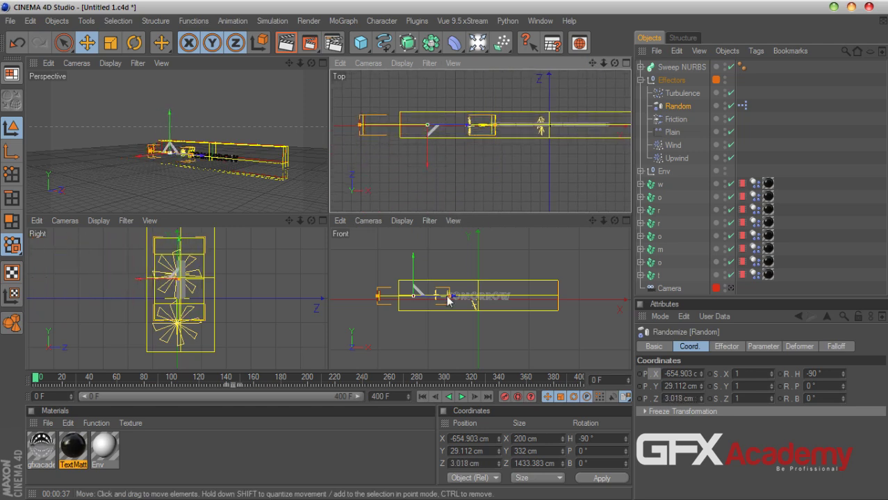
pyautogui.click(461, 396)
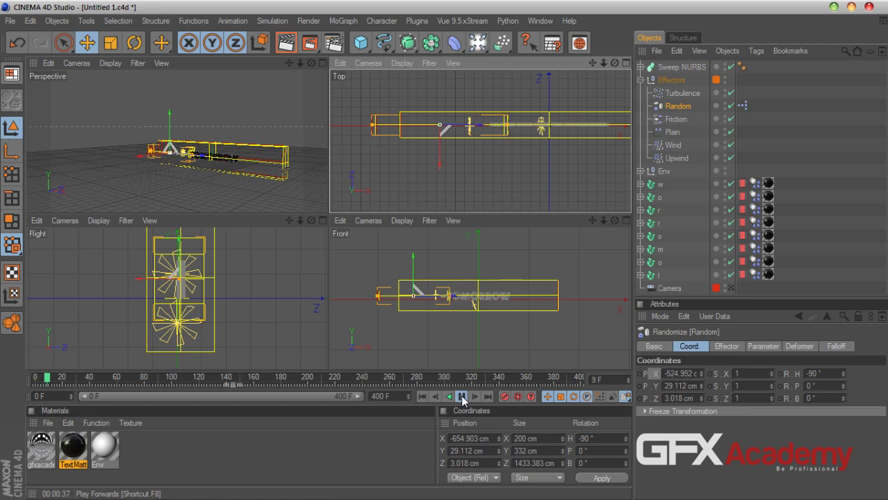
pyautogui.click(421, 396)
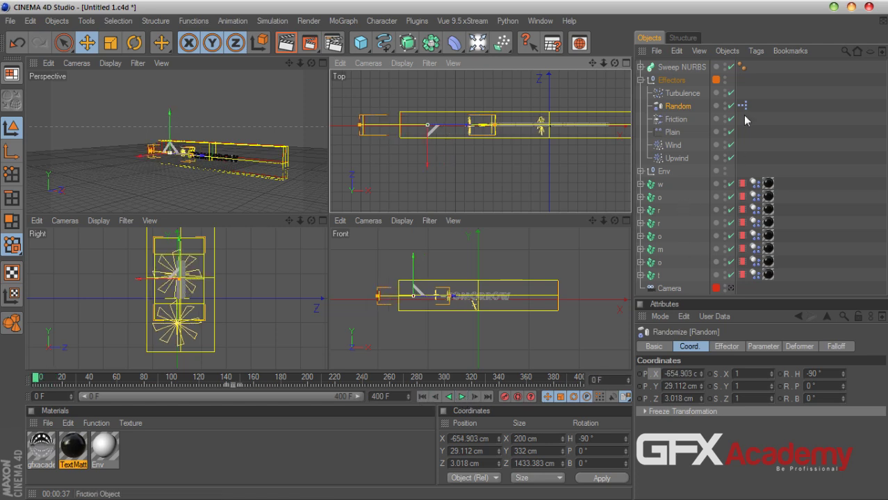
# Open Random's XPresso setup, delete the Range Mapper and connect Plain's Position X directly to Random's Position X
pyautogui.doubleClick(742, 105)
pyautogui.moveTo(425, 144); pyautogui.dragTo(554, 181)
pyautogui.moveTo(353, 152); pyautogui.dragTo(415, 229)
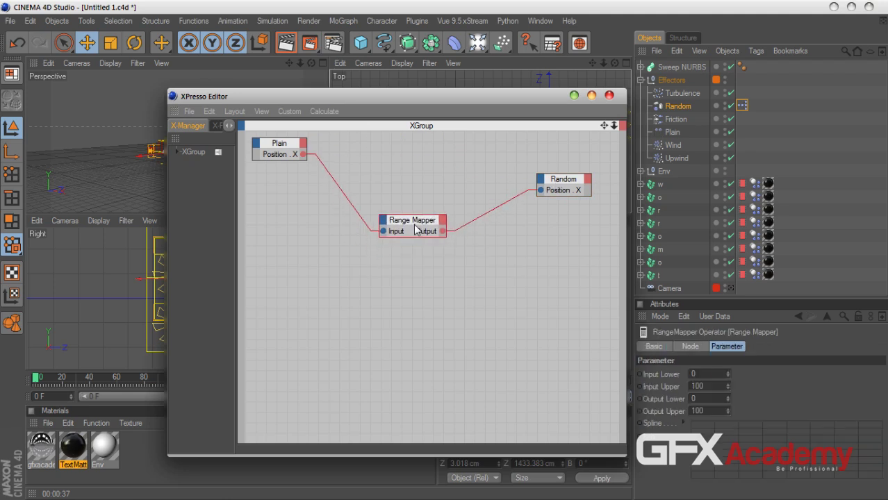
pyautogui.moveTo(568, 183); pyautogui.dragTo(571, 145)
pyautogui.moveTo(411, 222); pyautogui.dragTo(411, 216)
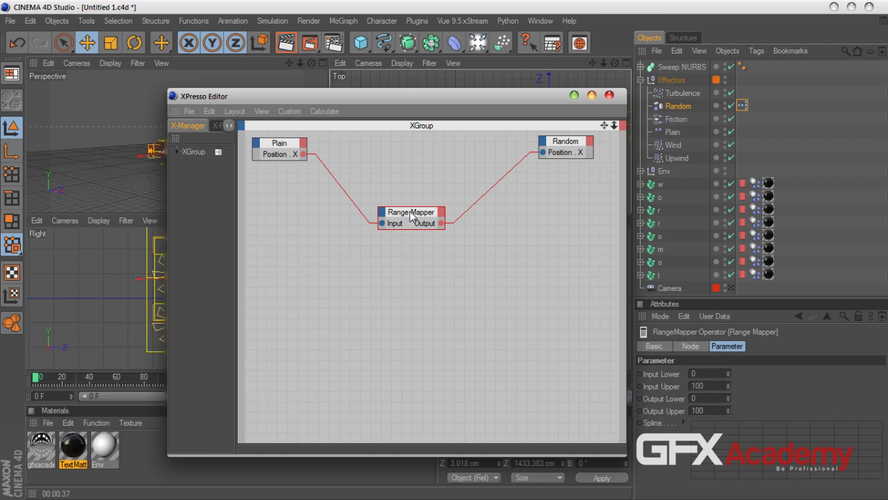
pyautogui.press('Delete')
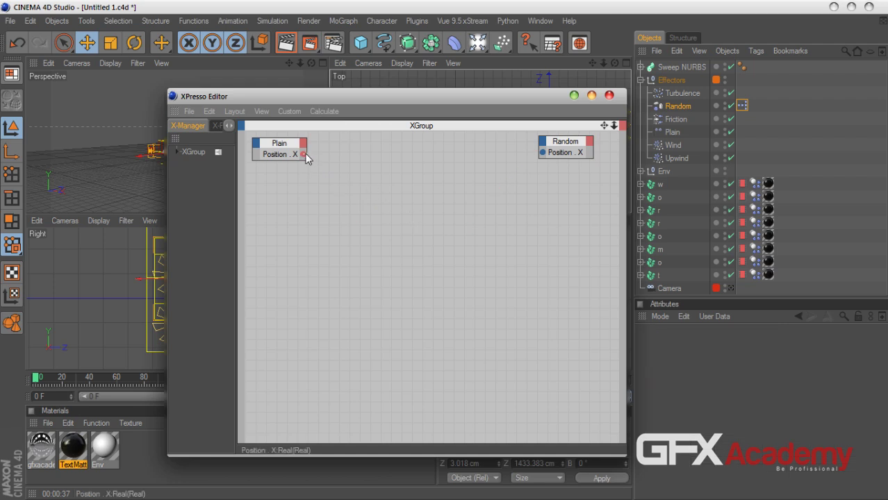
pyautogui.moveTo(527, 152); pyautogui.dragTo(540, 152)
# Move the XPresso editor clear of the viewports and play the animation with the direct Position X connection
pyautogui.moveTo(428, 93); pyautogui.dragTo(307, 451)
pyautogui.click(461, 397)
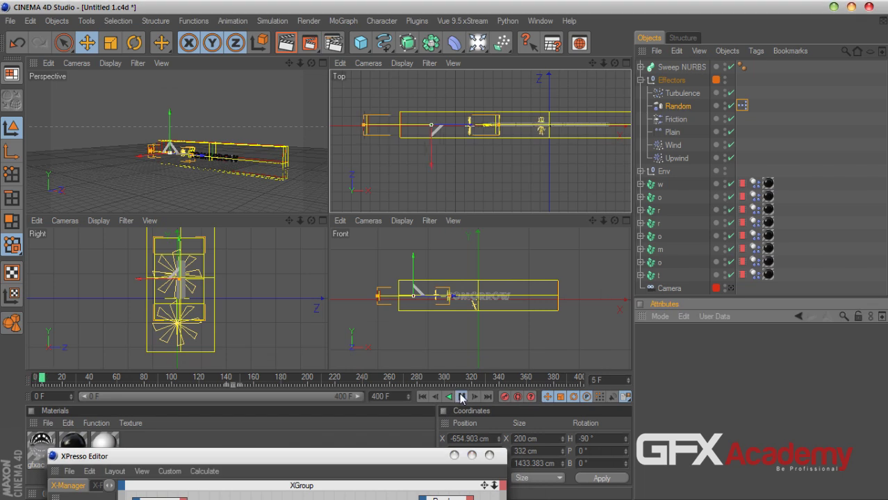
pyautogui.click(251, 81)
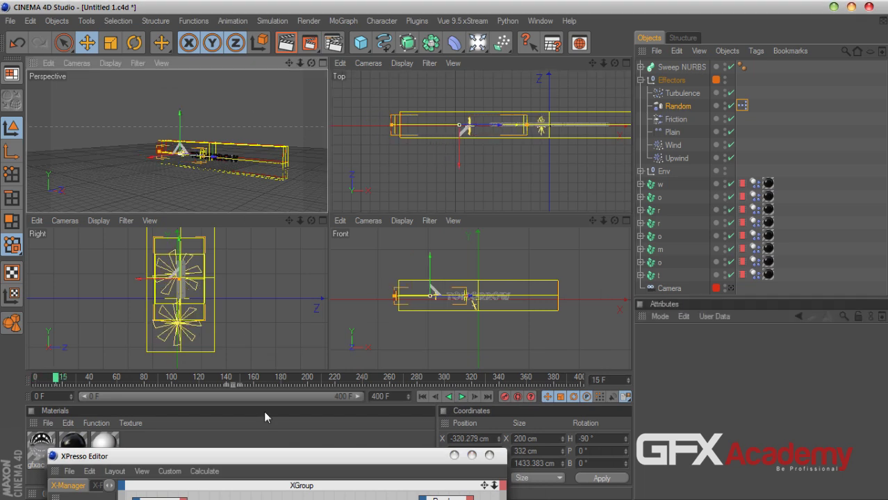
# Bring the XPresso editor back, add a Math node and place it between the Plain and Random nodes
pyautogui.moveTo(275, 462); pyautogui.dragTo(366, 103)
pyautogui.rightClick(350, 210)
pyautogui.moveTo(351, 209)
pyautogui.moveTo(419, 219)
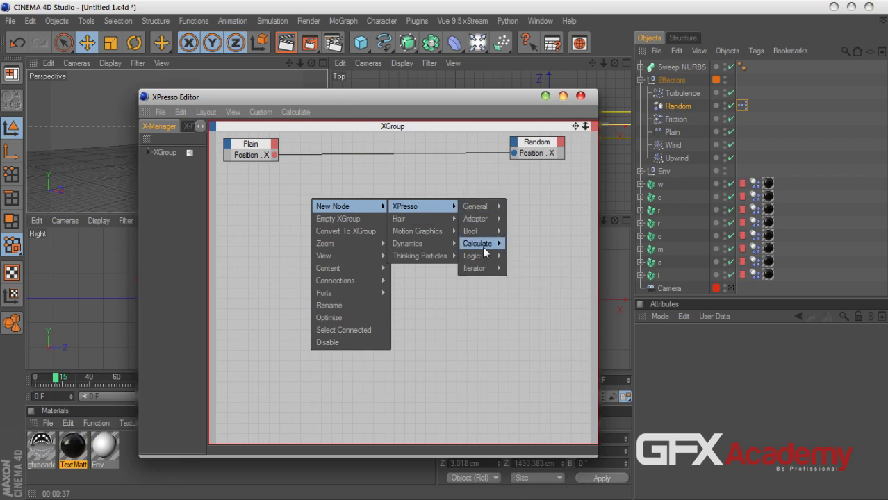
pyautogui.moveTo(486, 211)
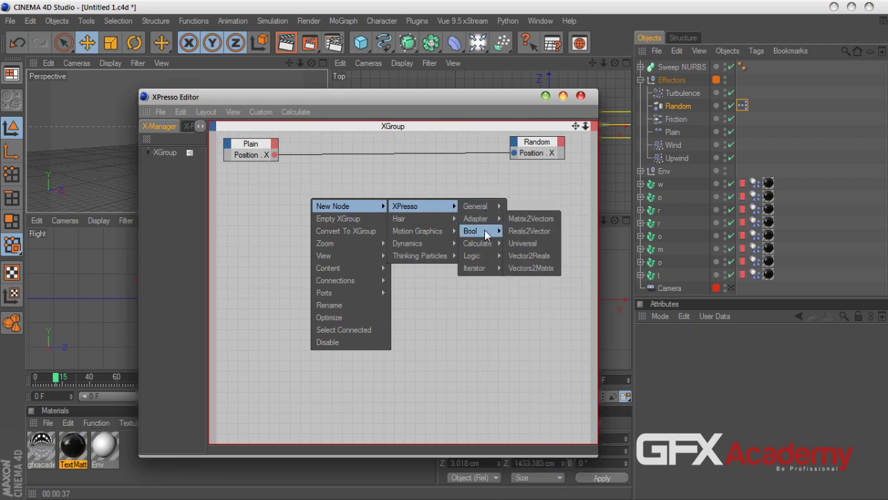
pyautogui.moveTo(480, 243)
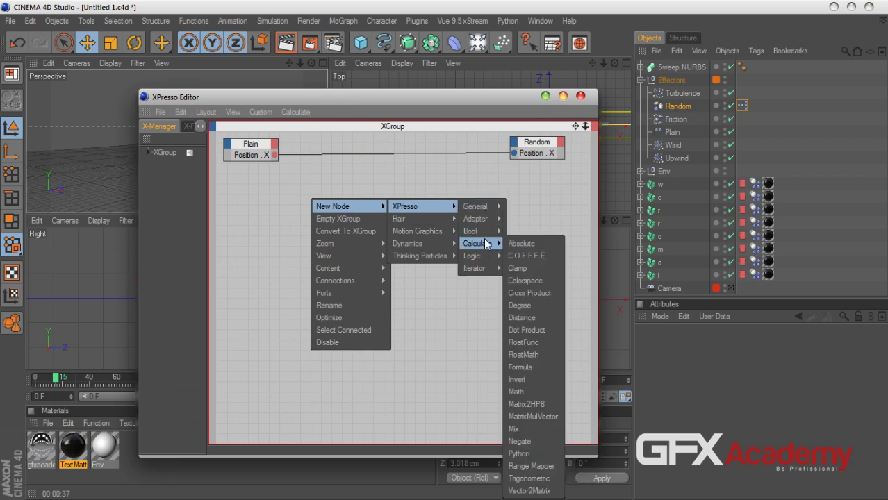
pyautogui.click(518, 392)
pyautogui.moveTo(315, 182); pyautogui.dragTo(413, 171)
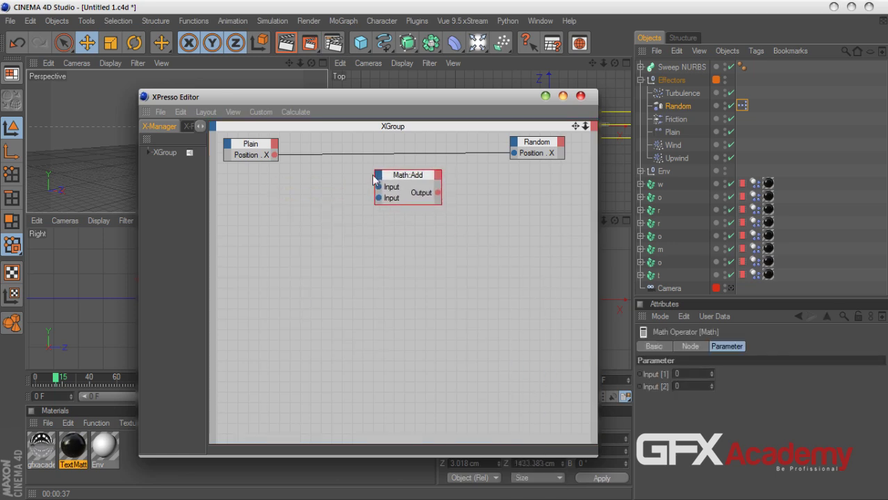
# Connect Plain's Position X to the Math node's first input and the Math output to Random's Position X
pyautogui.click(276, 159)
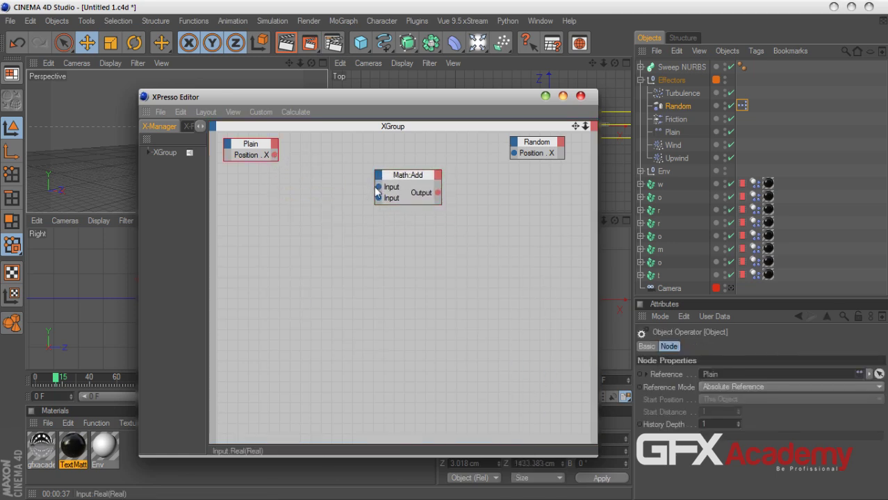
pyautogui.moveTo(360, 185); pyautogui.dragTo(378, 187)
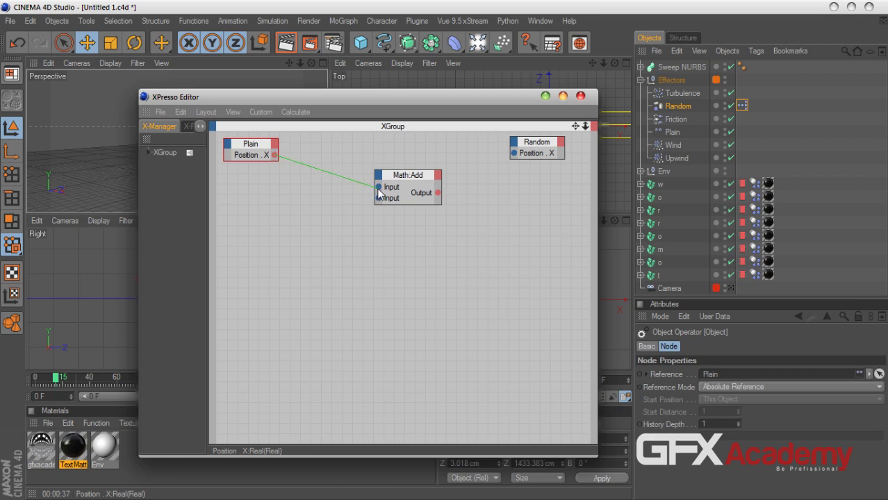
pyautogui.moveTo(437, 193); pyautogui.dragTo(513, 155)
# Change the Math node's function to Subtract and set its Input [2] to 800
pyautogui.moveTo(481, 99); pyautogui.dragTo(400, 267)
pyautogui.click(326, 340)
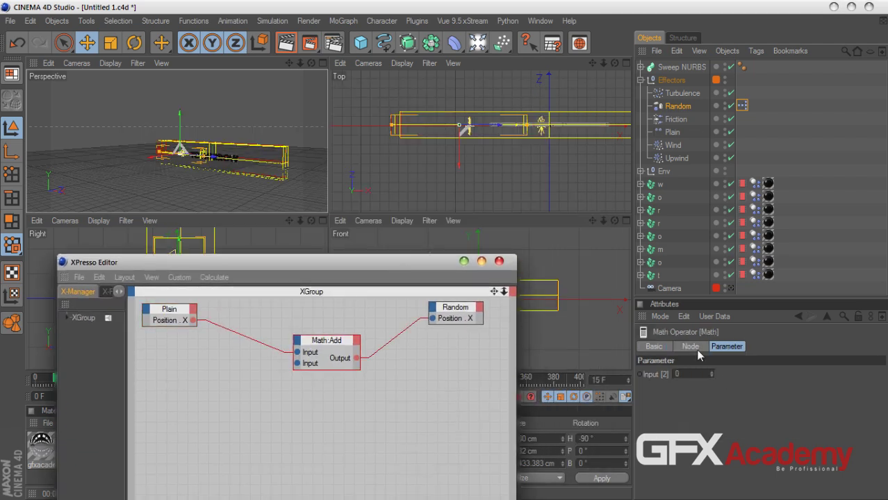
pyautogui.click(691, 346)
pyautogui.click(698, 387)
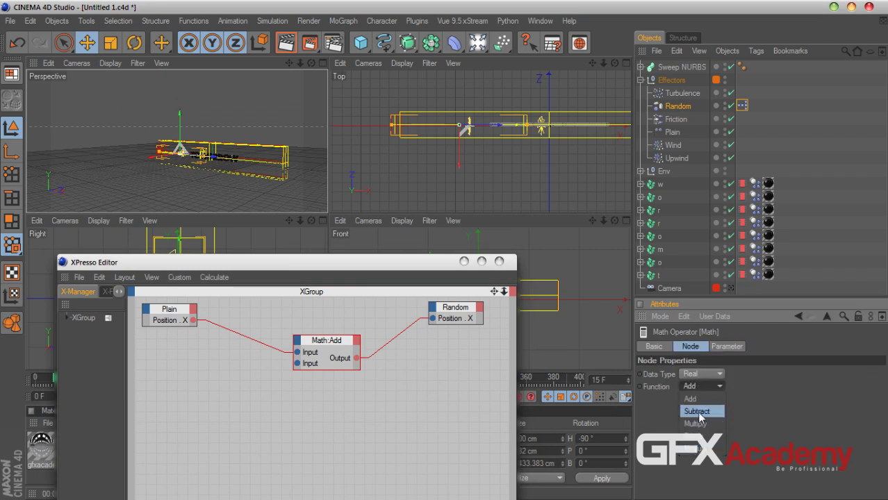
pyautogui.click(697, 412)
pyautogui.click(726, 346)
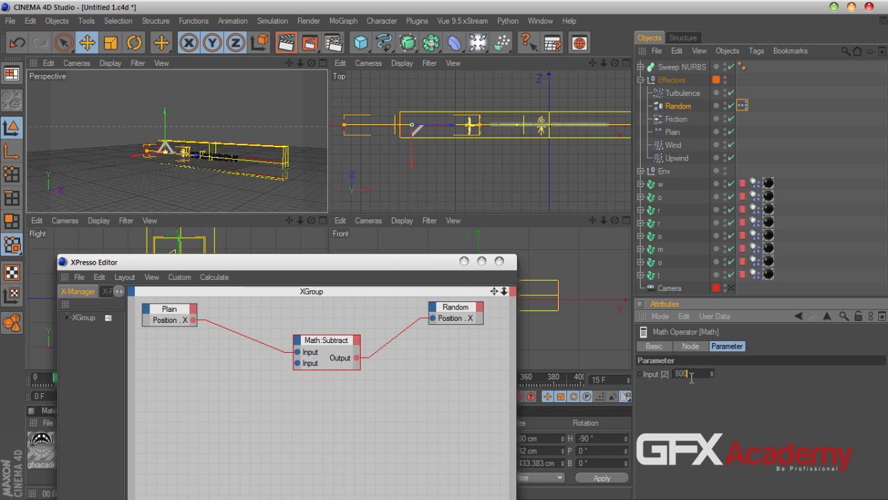
pyautogui.press('Return')
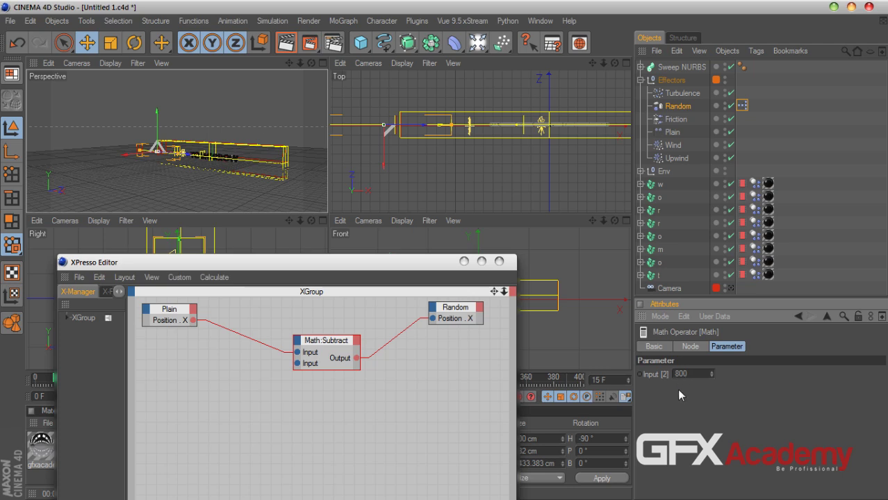
# Maximize the Perspective view, frame the TOMORROW text closely and play the animation to about frame 69
pyautogui.click(321, 64)
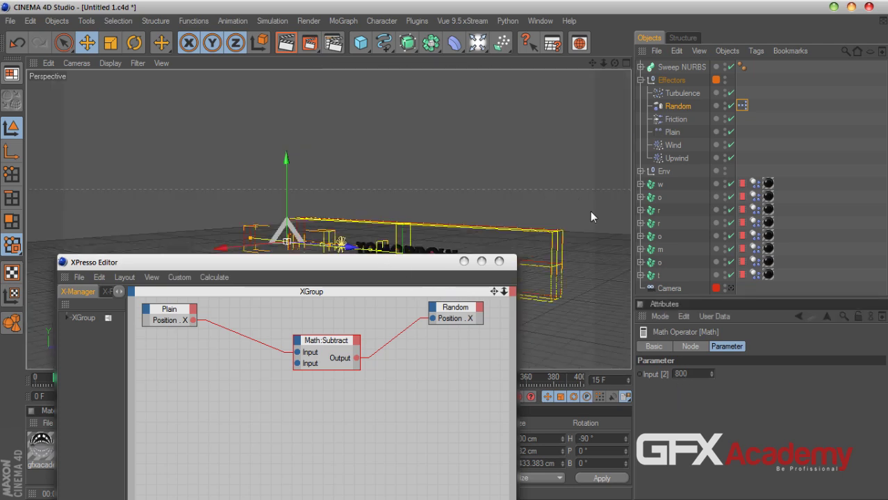
pyautogui.moveTo(412, 265); pyautogui.dragTo(401, 389)
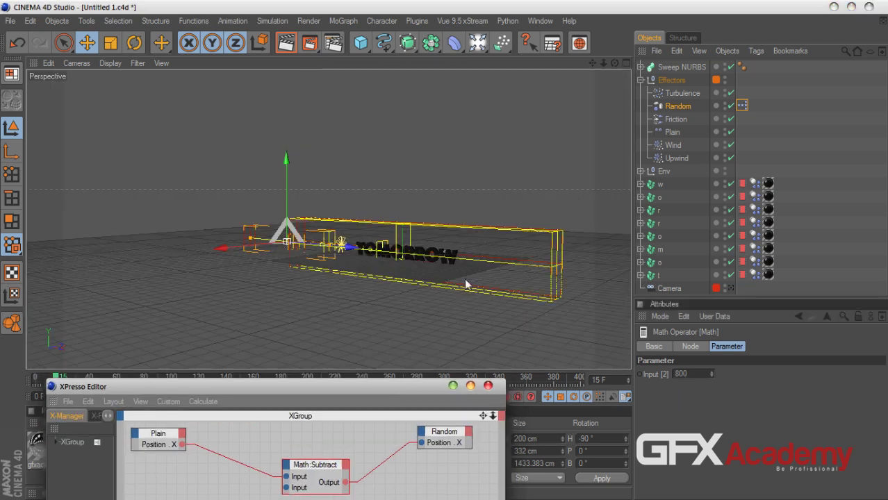
pyautogui.scroll(5, 588, 140)
pyautogui.keyDown('alt'); pyautogui.moveTo(591, 139); pyautogui.dragTo(587, 119); pyautogui.keyUp('alt')
pyautogui.moveTo(405, 387); pyautogui.dragTo(487, 453)
pyautogui.click(461, 397)
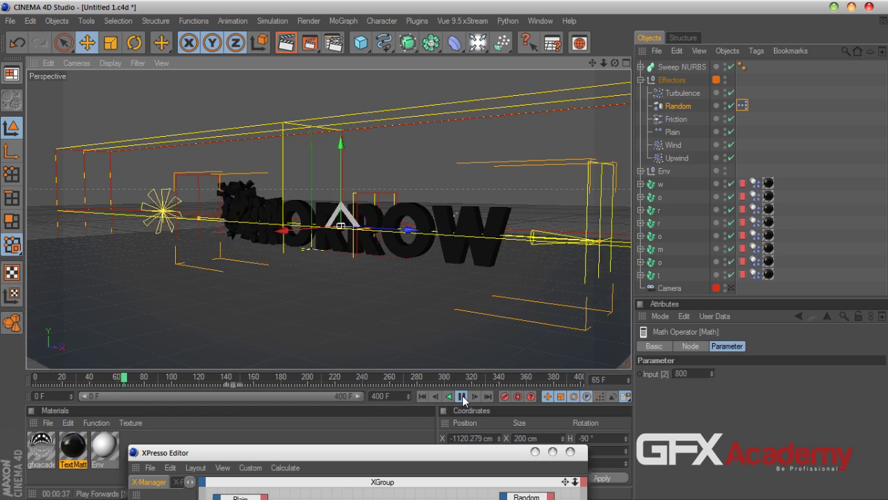
pyautogui.click(461, 395)
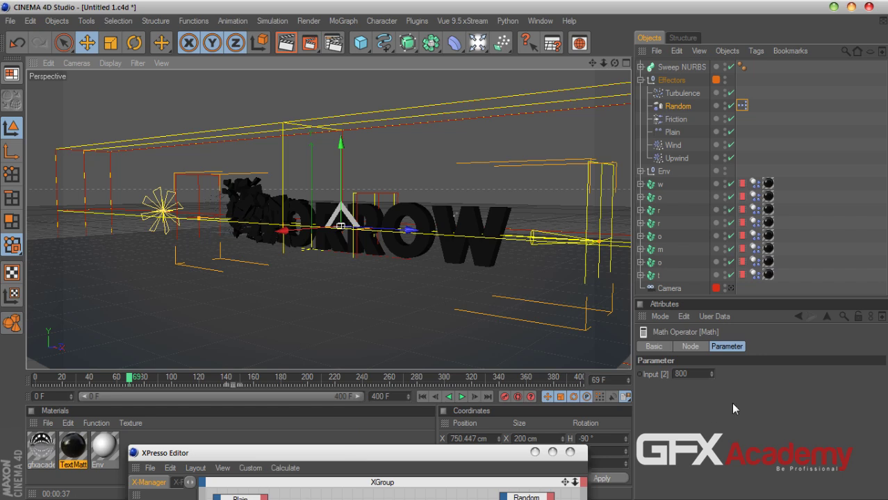
# Set Input [2] of the Math:Subtract node to 200
pyautogui.click(689, 373)
pyautogui.write('200')
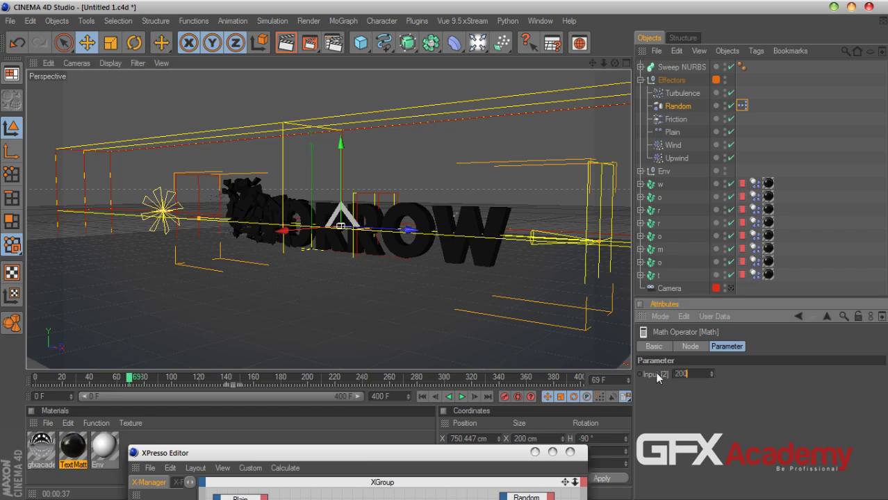
pyautogui.press('Return')
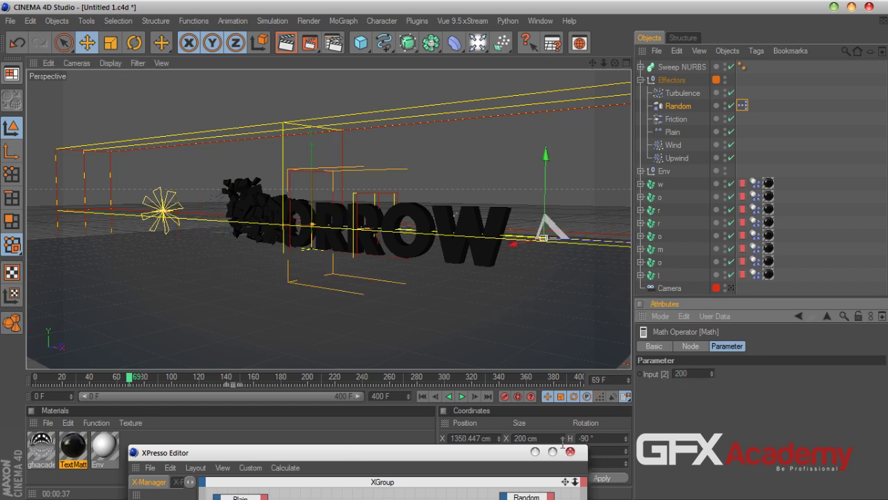
# Replay the animation from the first frame and raise the Random effector's Strength to 100%
pyautogui.click(422, 397)
pyautogui.click(462, 397)
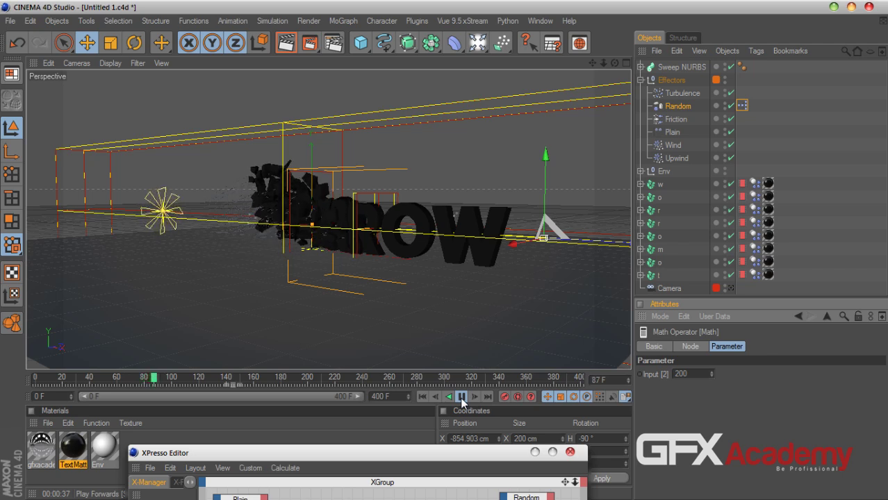
pyautogui.click(678, 105)
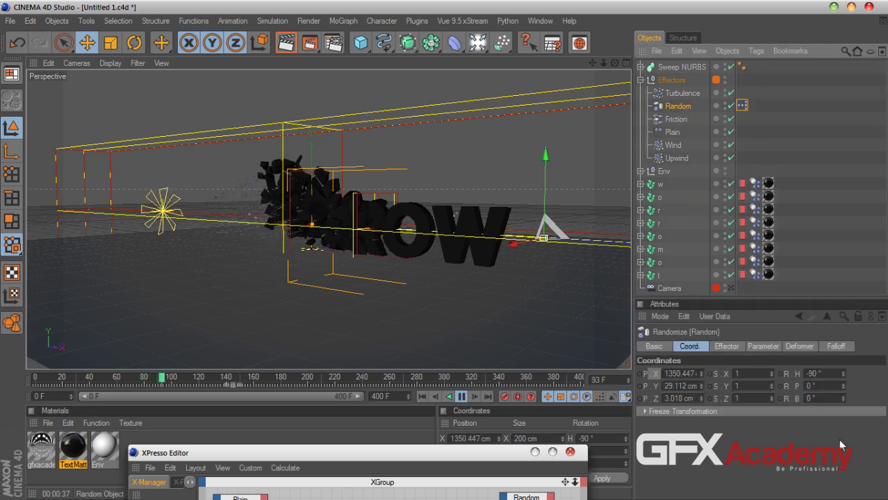
pyautogui.click(798, 346)
pyautogui.click(763, 346)
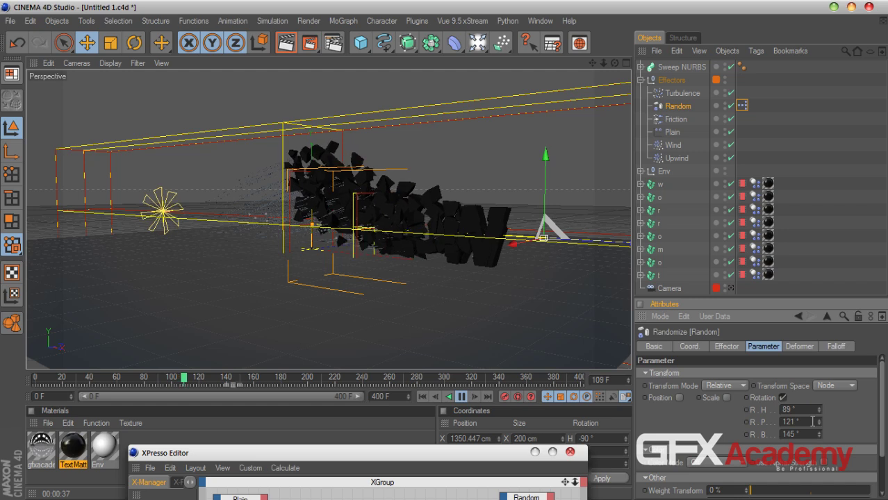
pyautogui.click(734, 348)
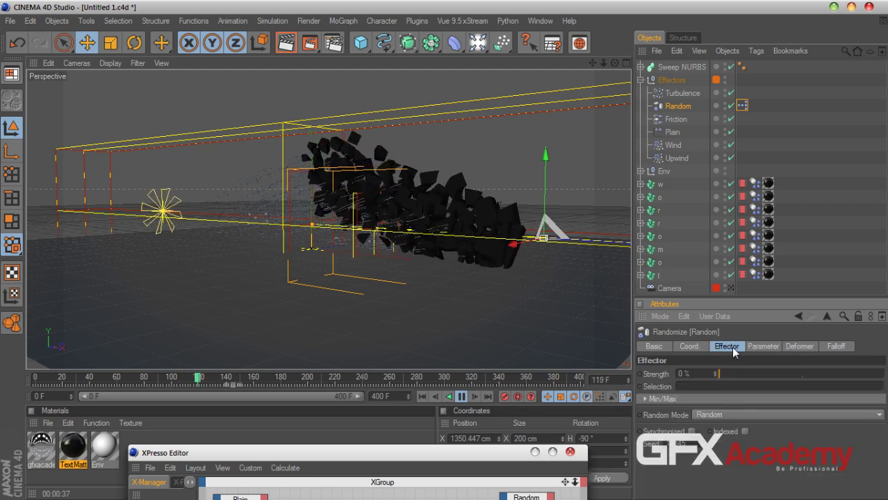
pyautogui.moveTo(724, 375); pyautogui.dragTo(884, 377)
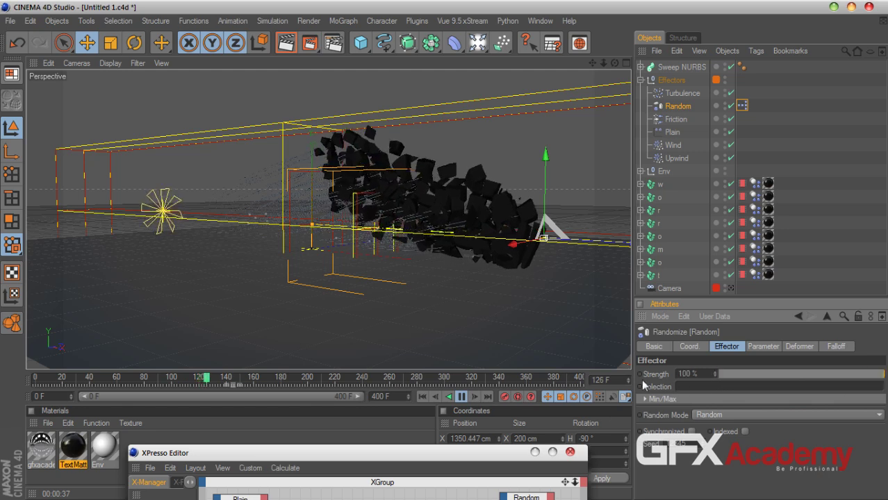
# Play the animation from the first frame to about frame 62 and return to the start
pyautogui.click(424, 395)
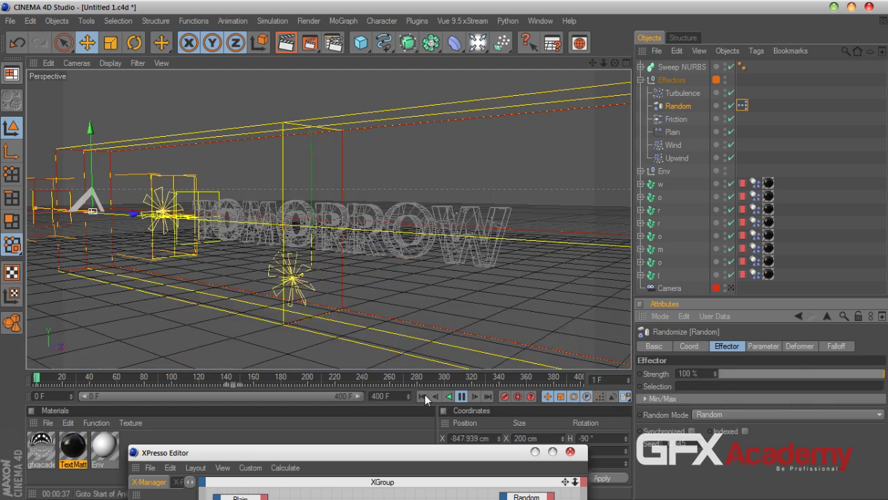
pyautogui.click(427, 396)
pyautogui.click(424, 396)
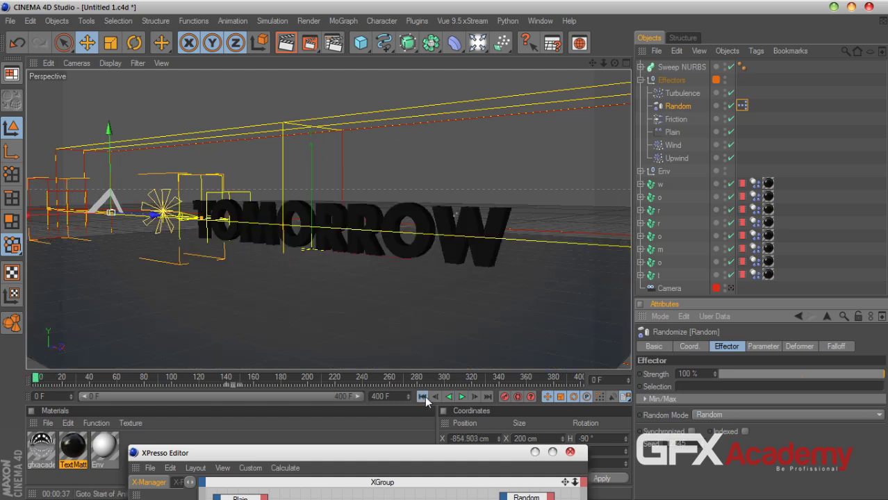
pyautogui.click(461, 397)
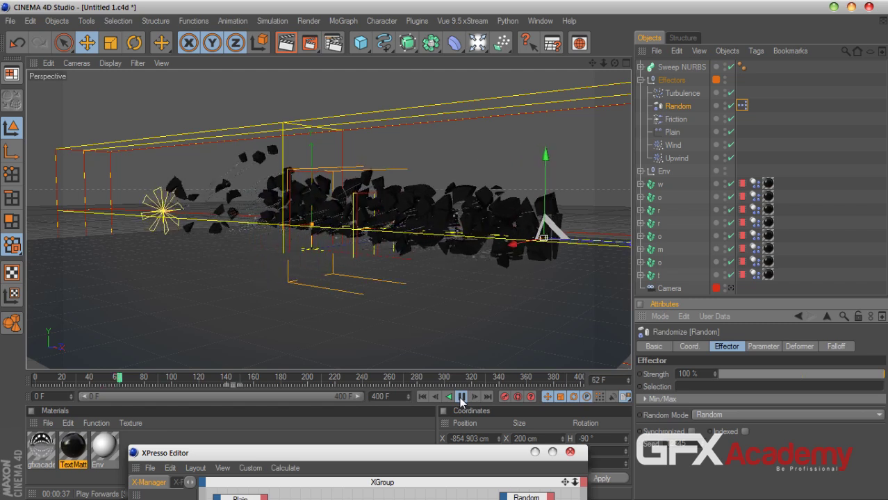
pyautogui.click(461, 397)
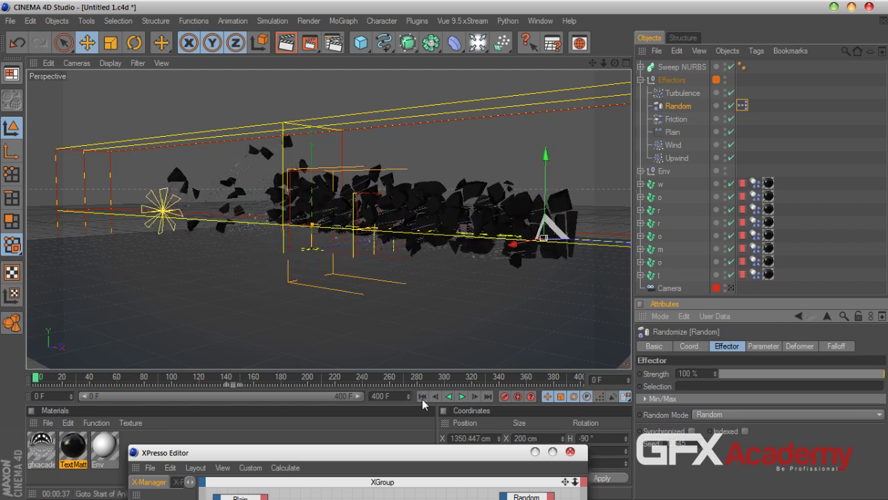
pyautogui.click(422, 397)
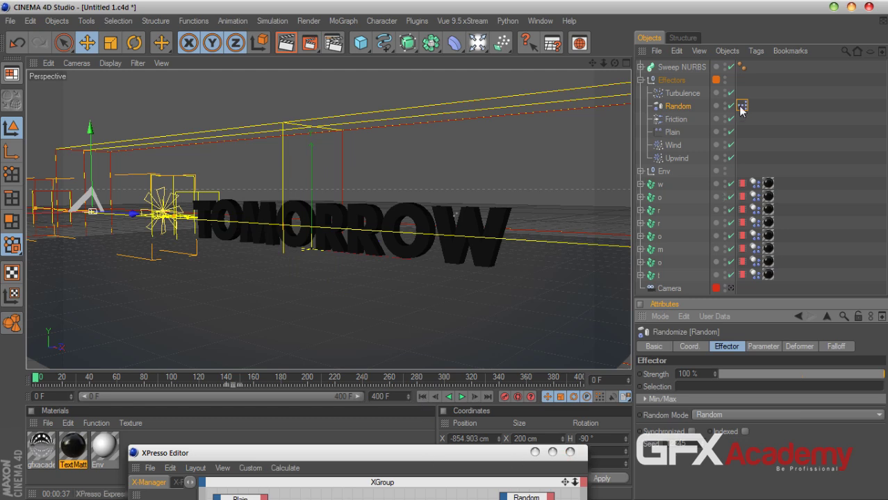
# Set Input [2] of the Math:Subtract node to 800 and play the animation to about frame 47
pyautogui.moveTo(347, 452); pyautogui.dragTo(338, 276)
pyautogui.click(385, 356)
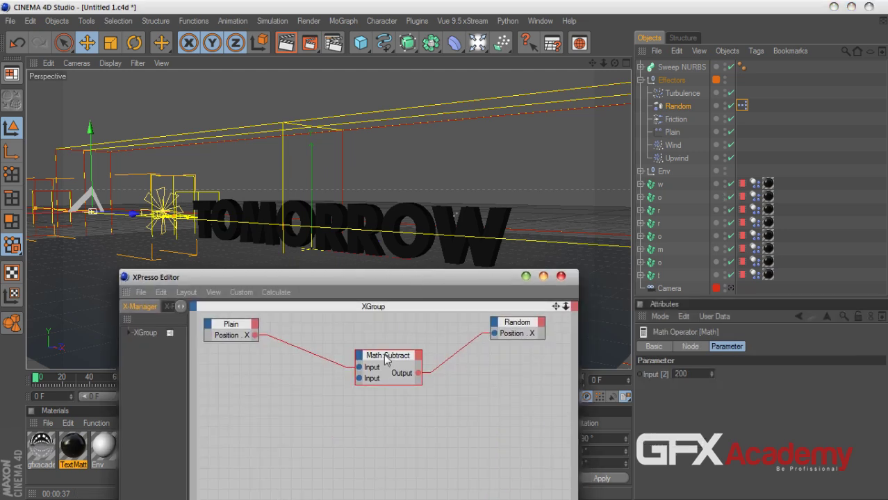
pyautogui.moveTo(693, 379); pyautogui.dragTo(663, 375)
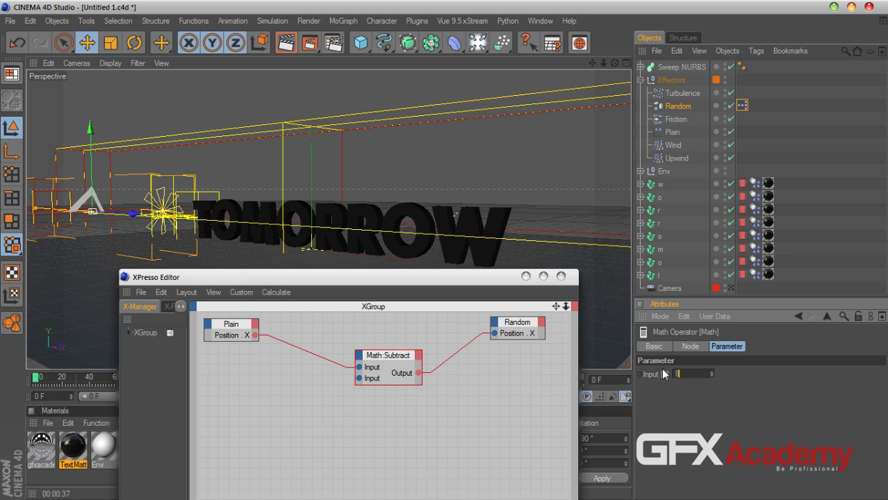
pyautogui.press('Return')
pyautogui.doubleClick(429, 284)
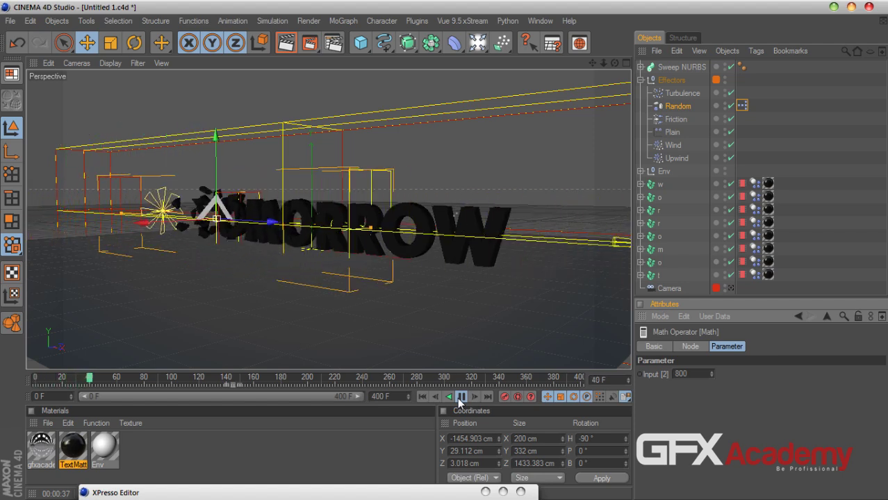
pyautogui.click(459, 399)
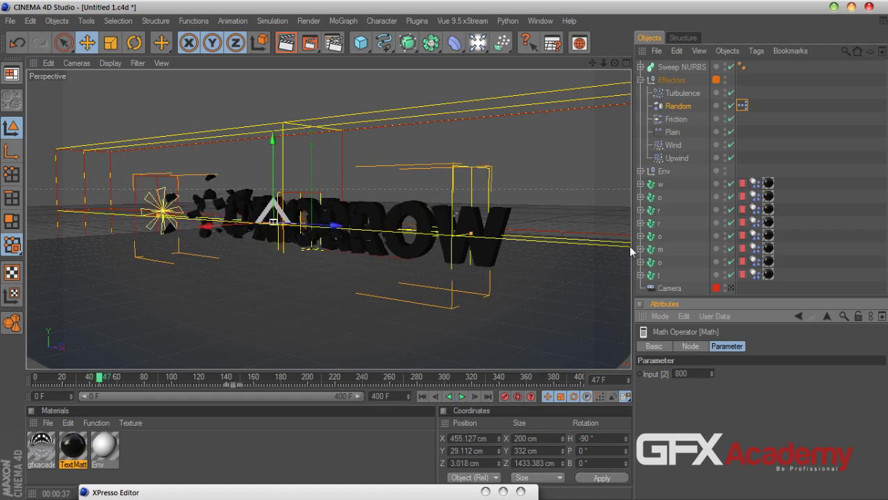
# Inspect the Random effector's falloff settings, play the animation to about frame 87 and return to the first frame
pyautogui.click(674, 109)
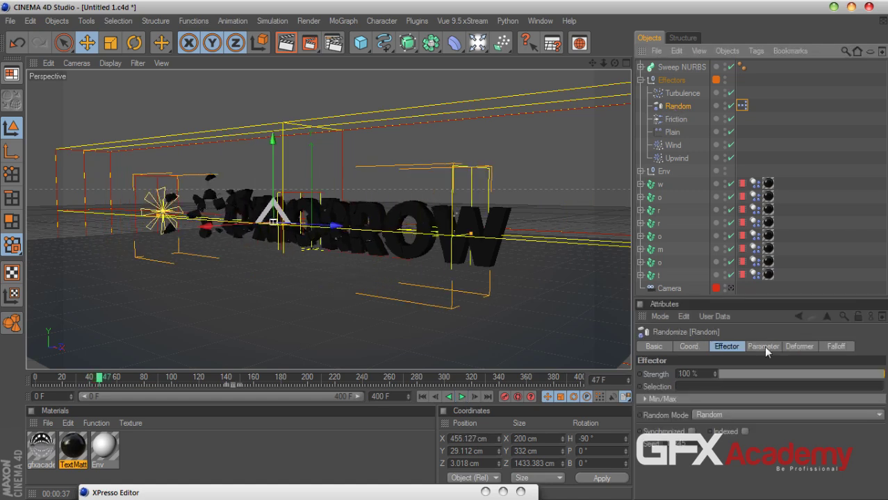
pyautogui.click(837, 346)
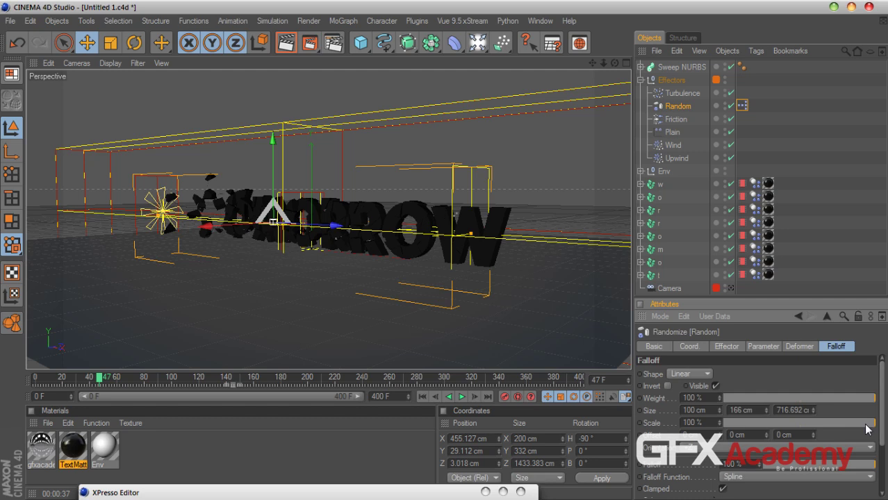
pyautogui.moveTo(862, 467); pyautogui.dragTo(803, 467)
pyautogui.click(462, 396)
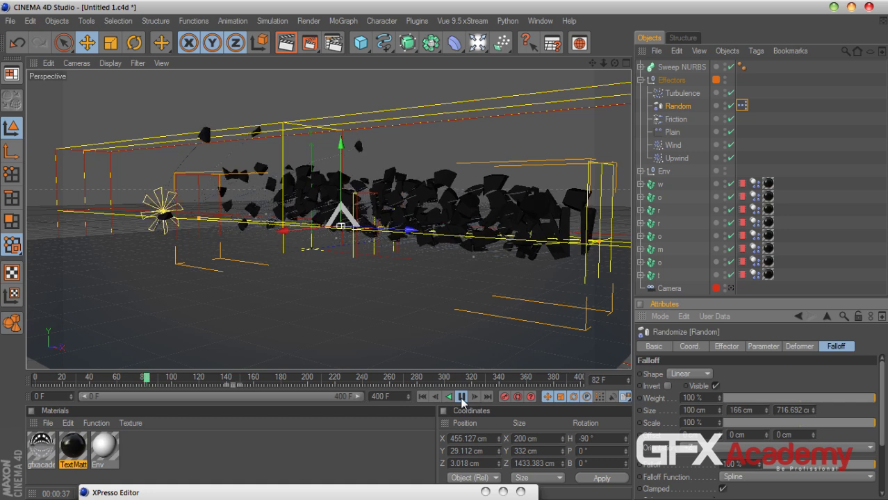
pyautogui.click(462, 397)
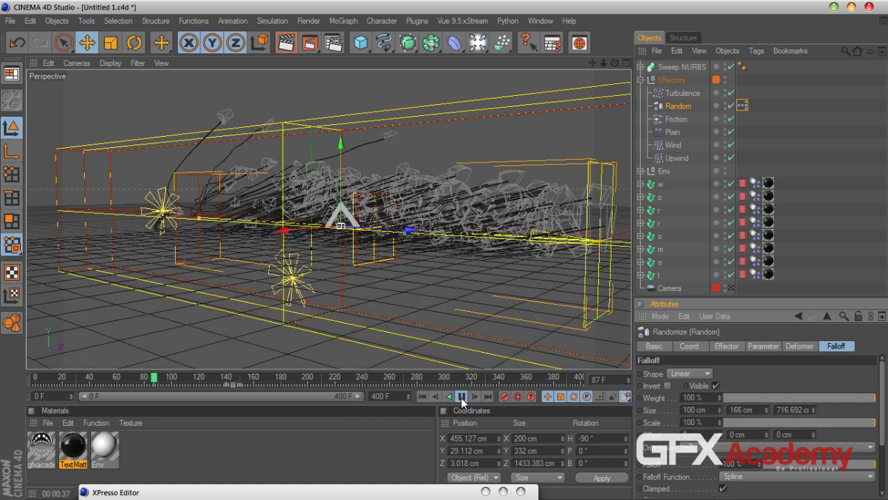
pyautogui.click(426, 395)
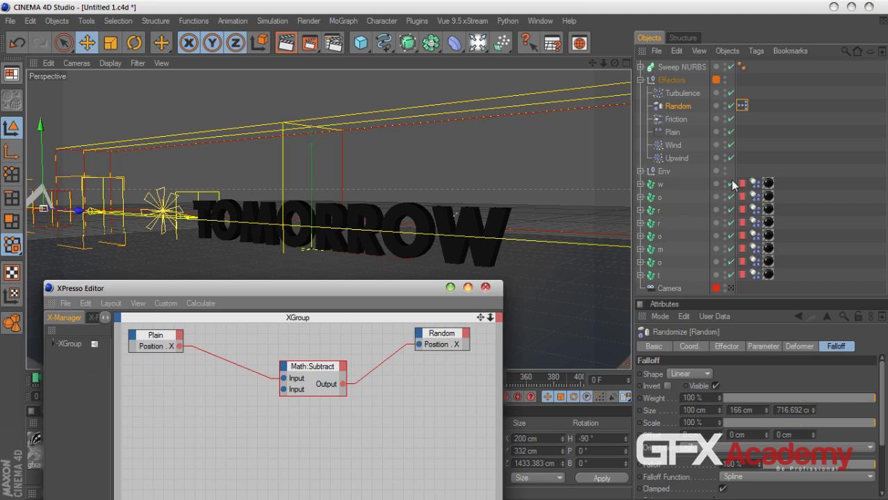
# Set the Random effector's Random Mode to Turbulence and preview the animation to about frame 75
pyautogui.click(679, 109)
pyautogui.click(726, 346)
pyautogui.click(719, 415)
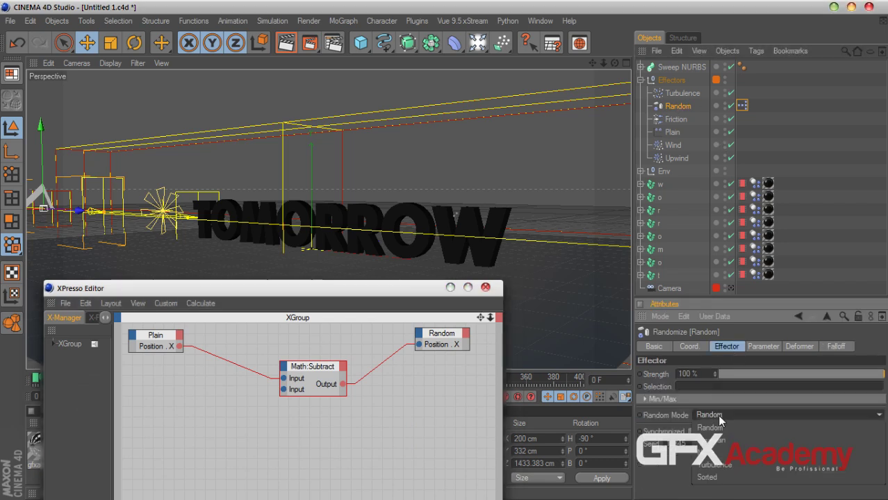
pyautogui.click(729, 465)
pyautogui.moveTo(388, 293); pyautogui.dragTo(377, 457)
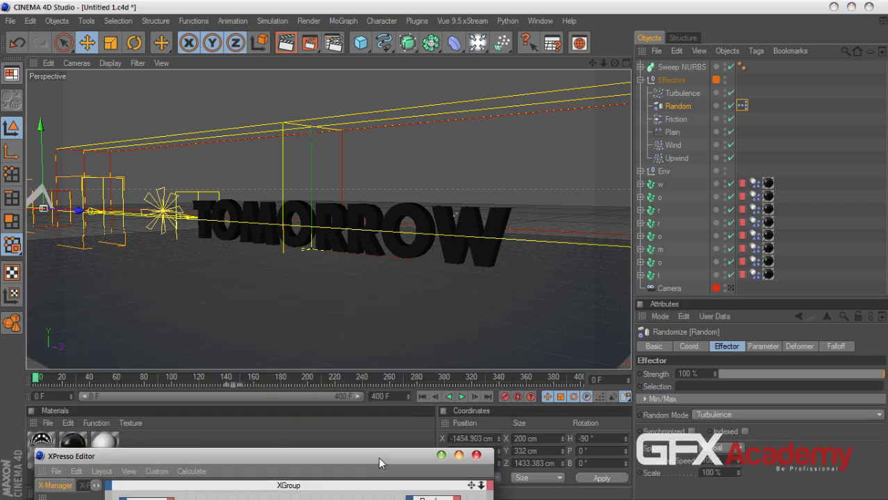
pyautogui.click(462, 397)
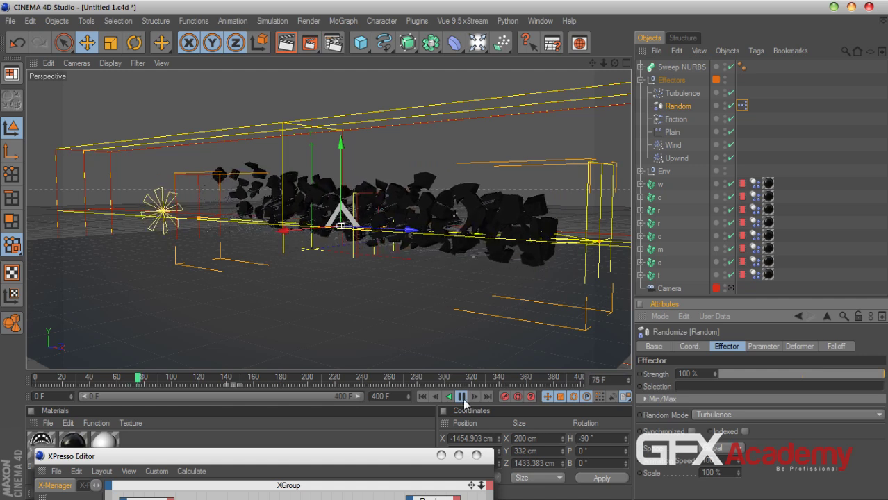
pyautogui.click(461, 396)
pyautogui.click(422, 396)
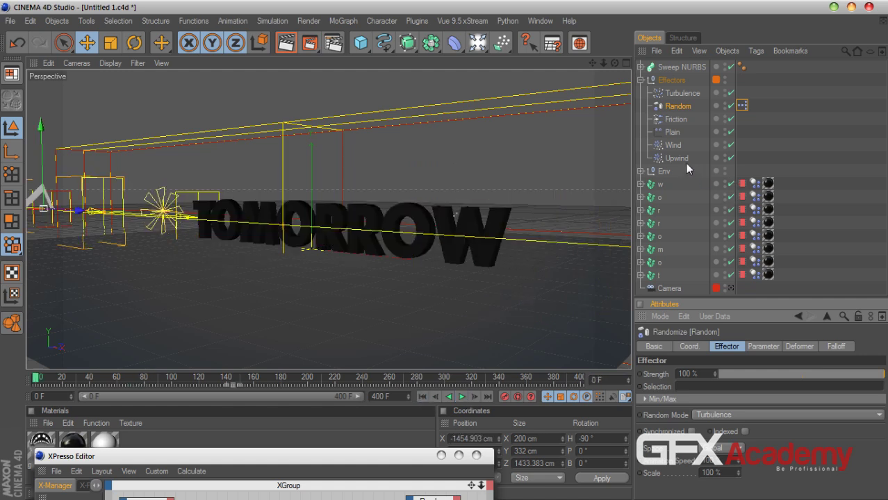
# Enable Custom Initial Velocity on all eight letters' Dynamics Body tags with angular velocity 29°, 54°, 116°, and preview the animation to about frame 85
pyautogui.click(753, 183)
pyautogui.keyDown('shift'); pyautogui.click(754, 275); pyautogui.keyUp('shift')
pyautogui.click(726, 347)
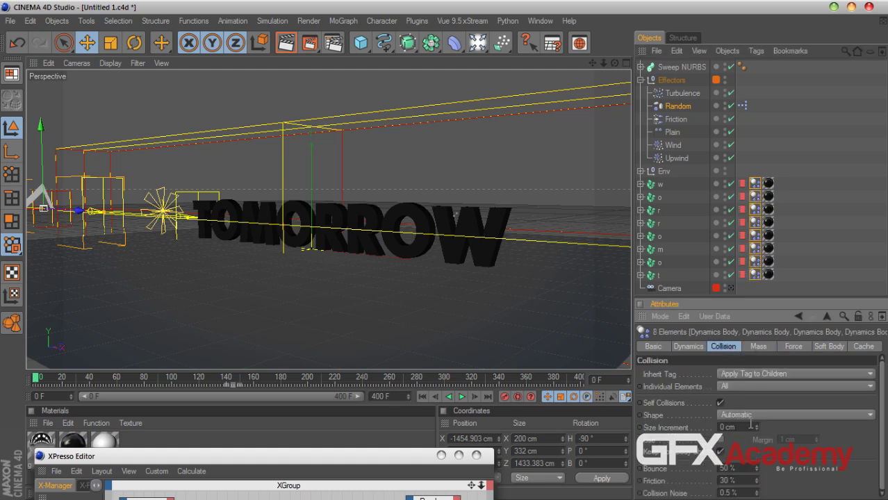
pyautogui.moveTo(743, 296); pyautogui.dragTo(729, 182)
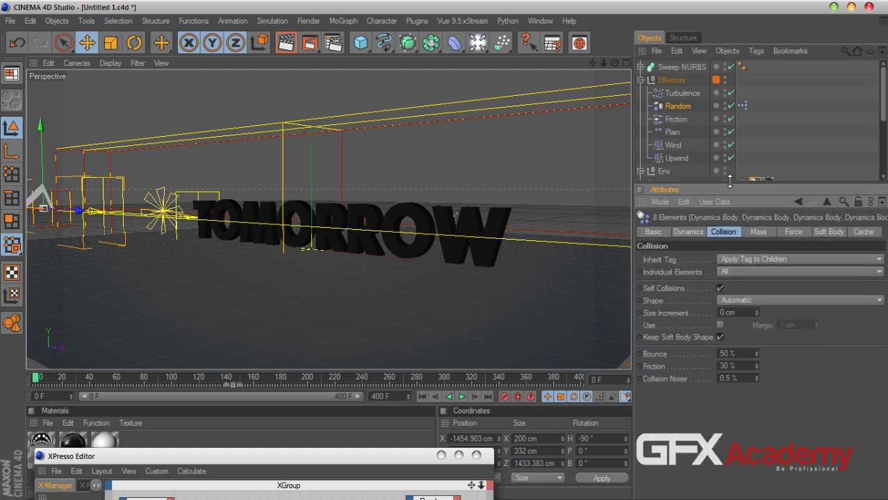
pyautogui.click(688, 232)
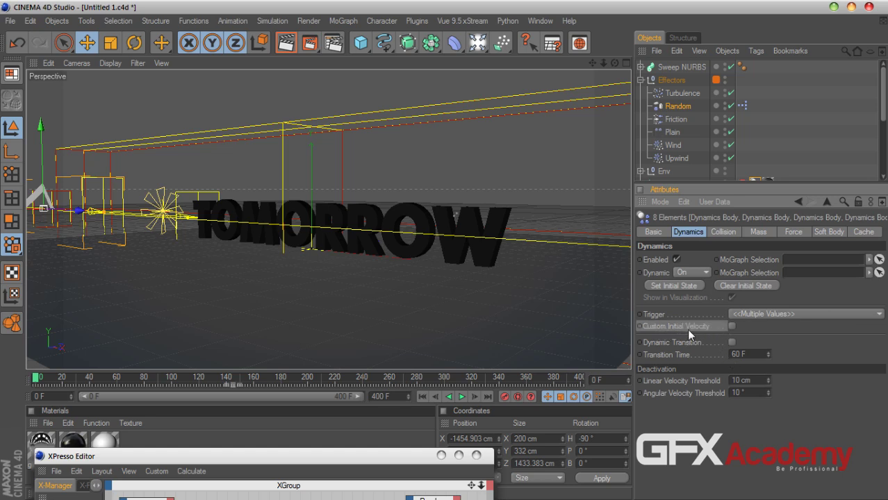
pyautogui.click(731, 325)
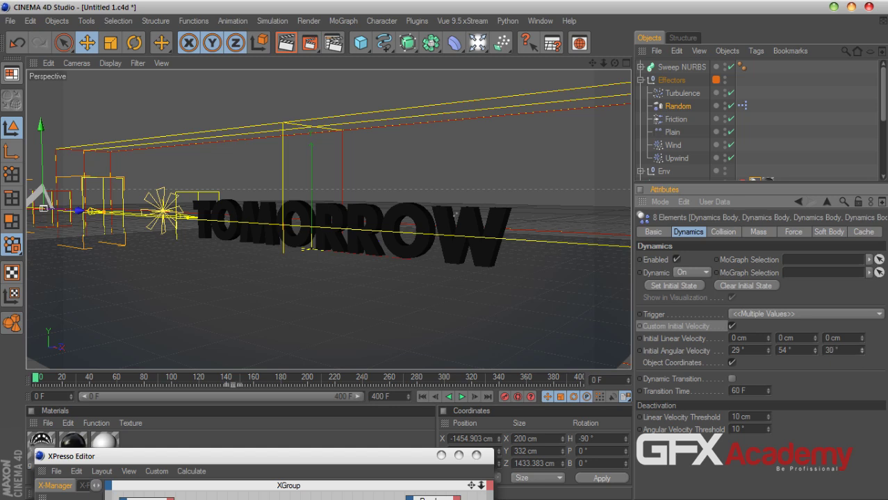
pyautogui.click(460, 397)
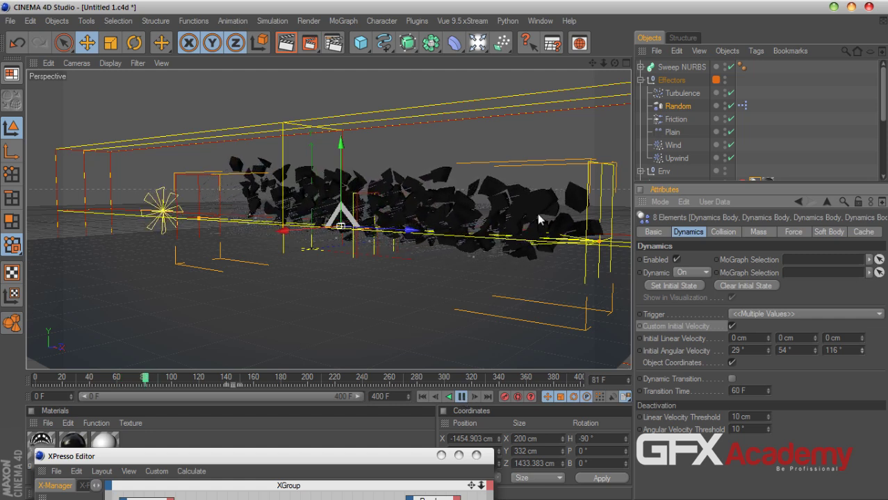
pyautogui.click(460, 397)
# Set the Friction object's Strength to 2 and adjust its Falloff to 100% while previewing the animation
pyautogui.click(675, 120)
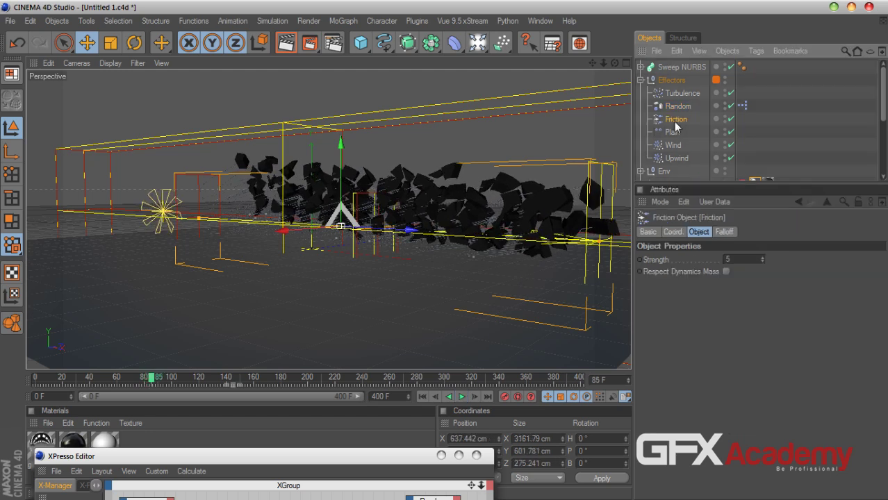
pyautogui.click(738, 259)
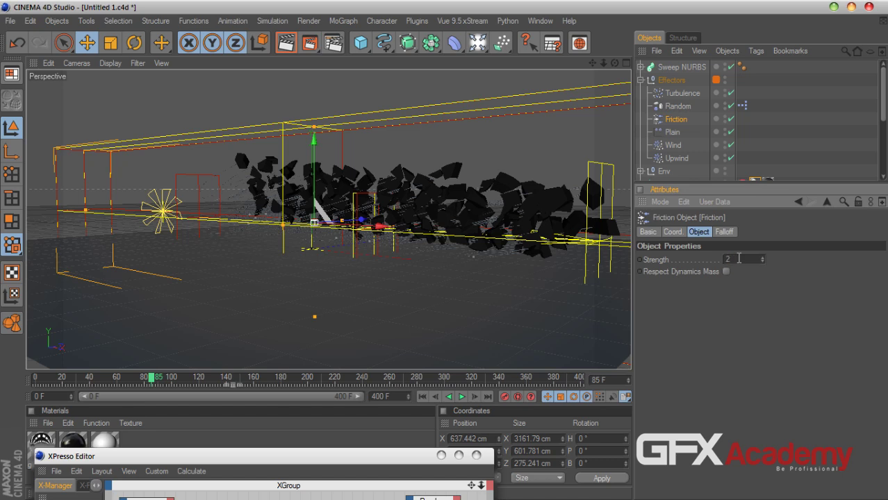
pyautogui.click(725, 232)
pyautogui.moveTo(765, 327); pyautogui.dragTo(818, 323)
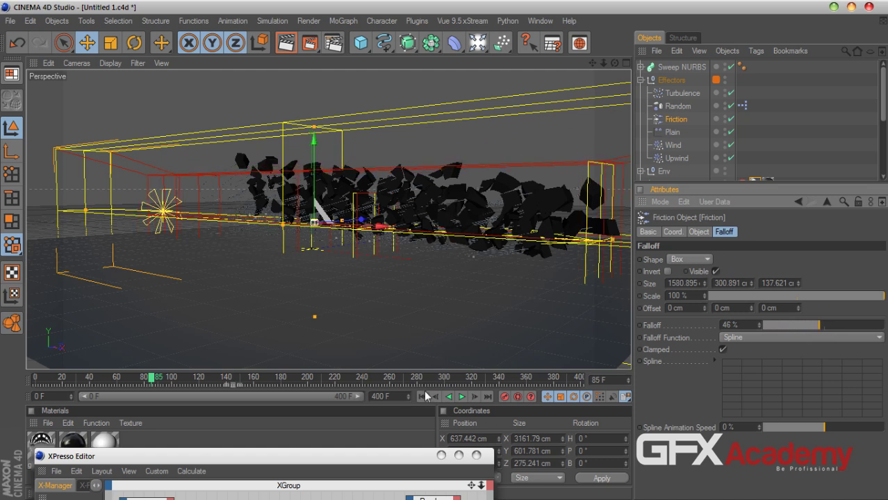
pyautogui.click(461, 397)
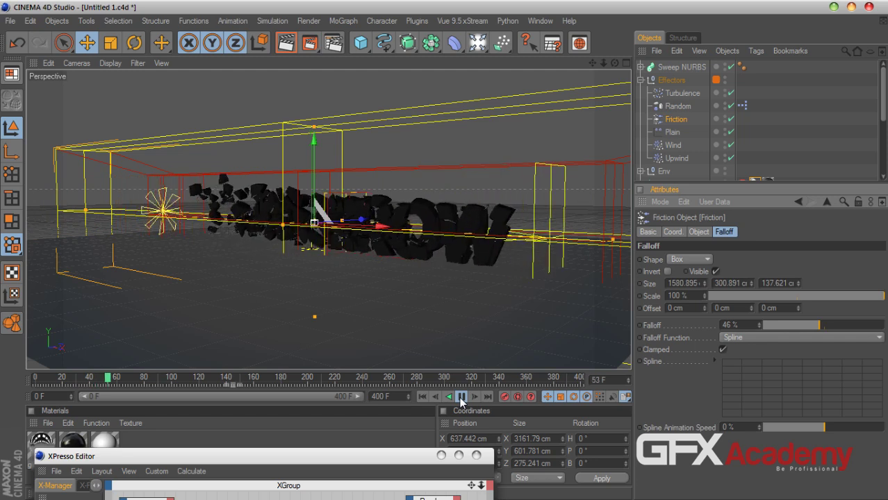
pyautogui.moveTo(758, 325); pyautogui.dragTo(729, 326)
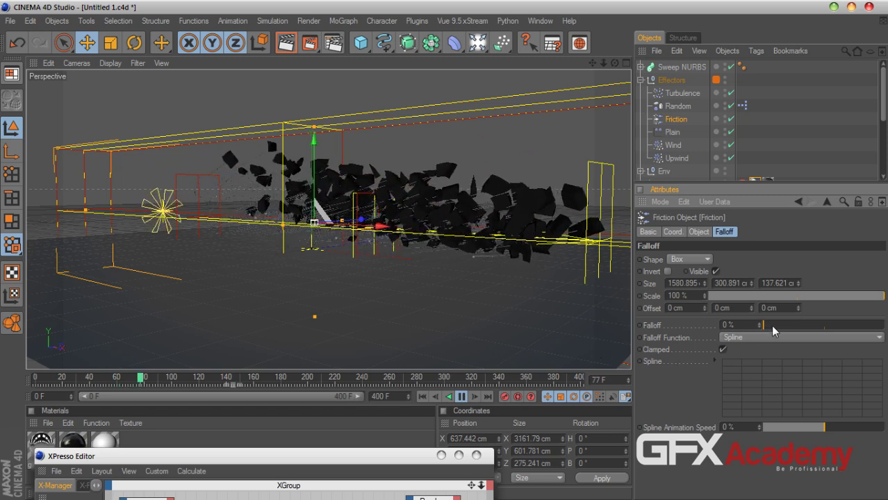
pyautogui.moveTo(773, 330); pyautogui.dragTo(861, 329)
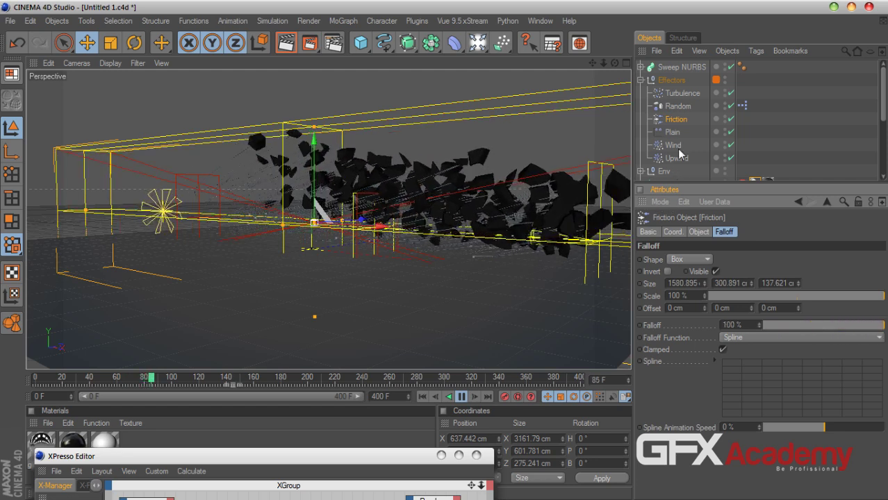
# Try a Strength of 50 cm on the Turbulence object and replay the animation from the first frame
pyautogui.click(681, 93)
pyautogui.click(699, 232)
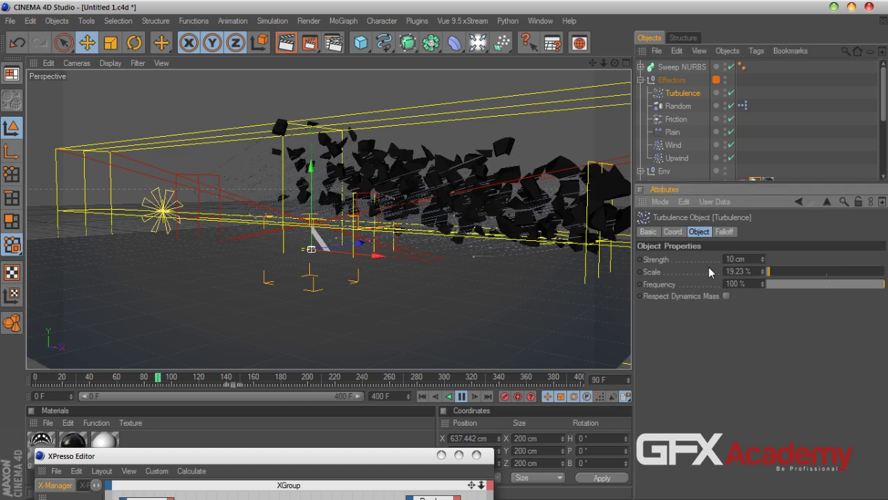
pyautogui.doubleClick(746, 259)
pyautogui.write('50')
pyautogui.press('Return')
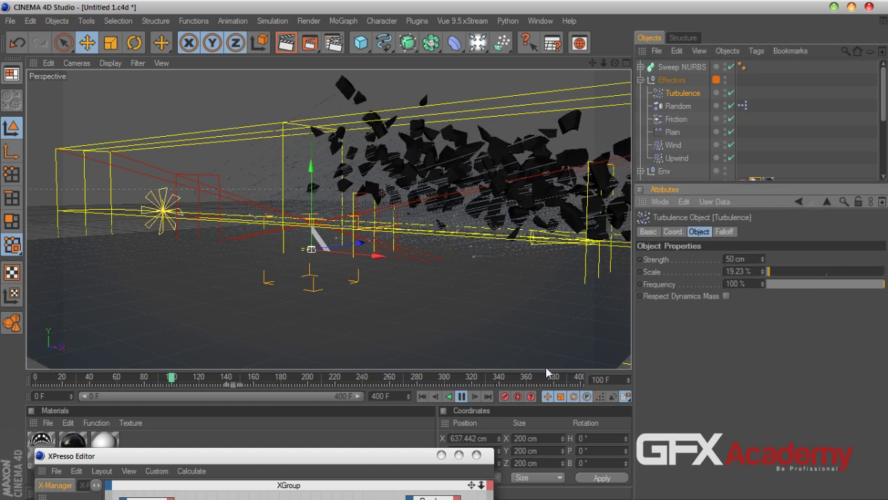
pyautogui.click(421, 396)
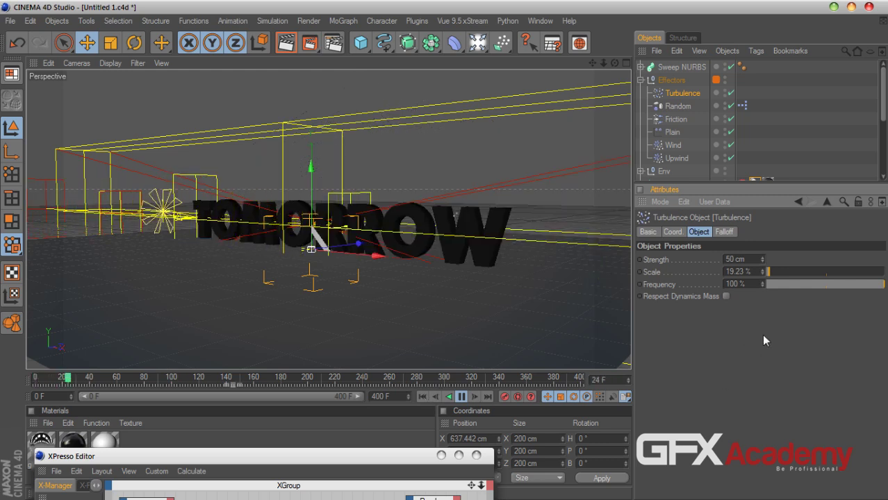
# Try a Scale of 232.24% and a Strength of 20 cm on the Turbulence object and restart the preview
pyautogui.click(793, 271)
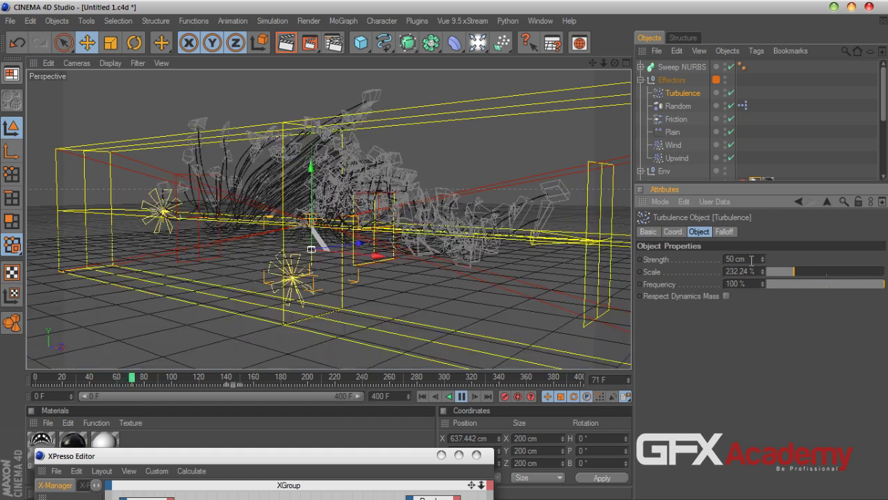
pyautogui.doubleClick(723, 259)
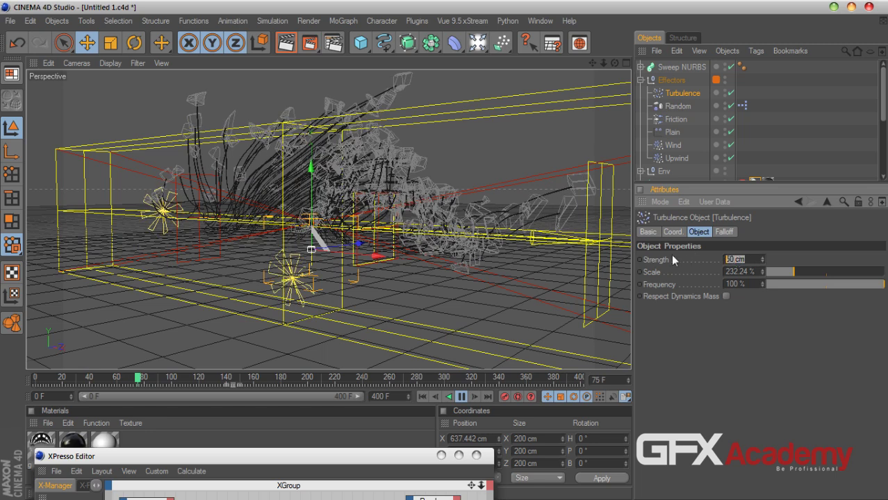
pyautogui.write('20')
pyautogui.press('Return')
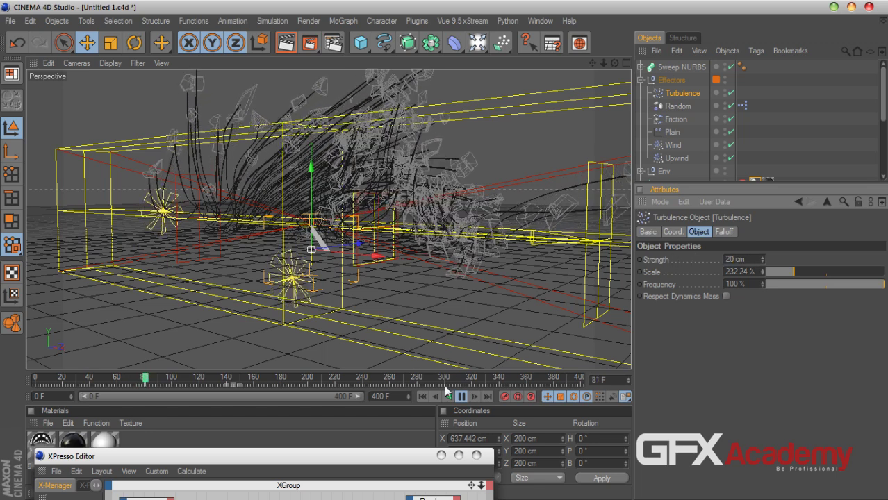
pyautogui.click(422, 396)
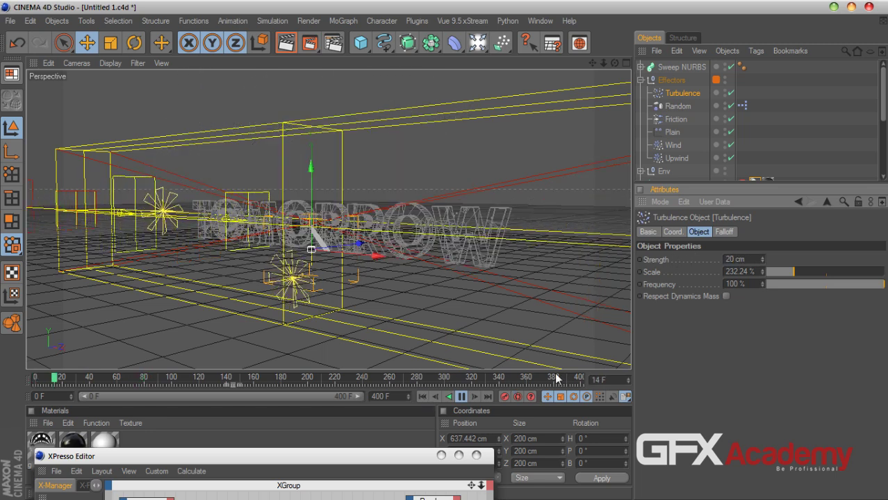
# Replay the animation from the start, close the XPresso Editor and set the Turbulence object's Strength to 10 cm
pyautogui.click(461, 396)
pyautogui.click(421, 396)
pyautogui.click(461, 397)
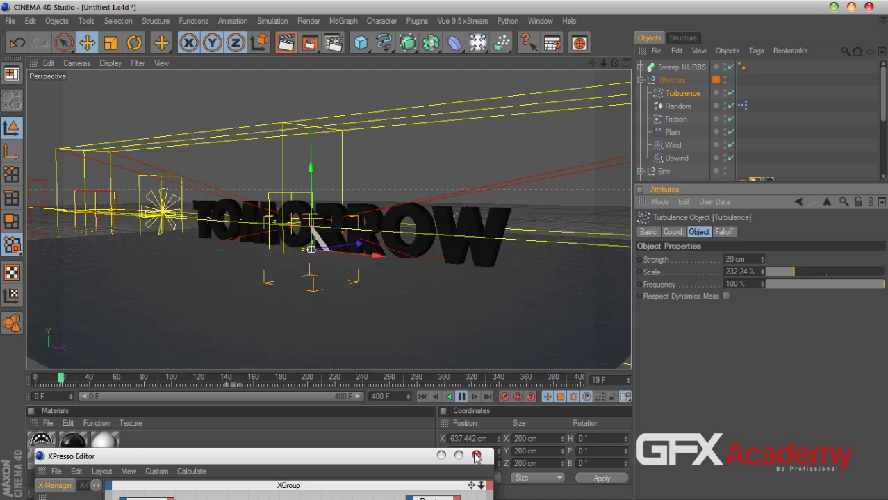
pyautogui.click(475, 456)
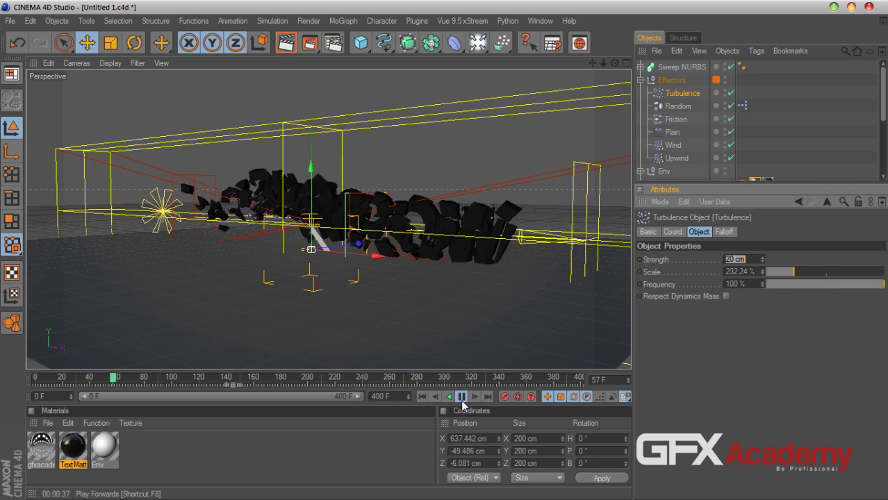
pyautogui.write('10')
pyautogui.press('Return')
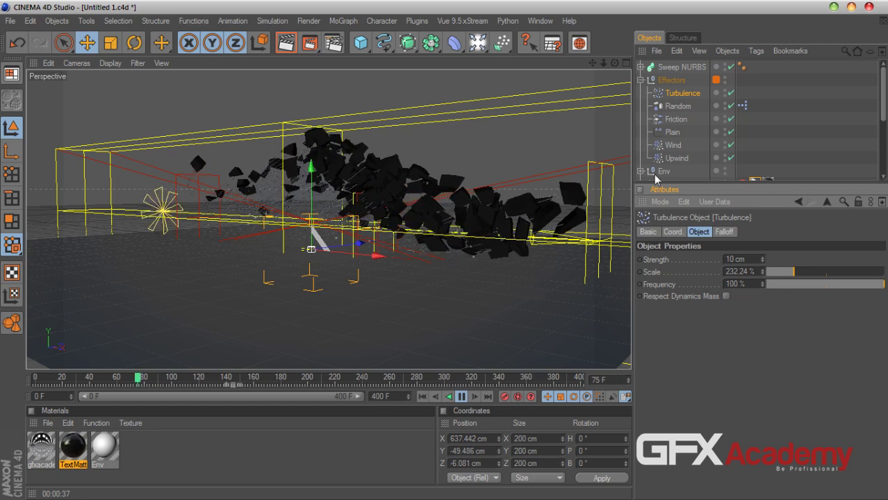
# Set the Turbulence object's Scale to 46.45% and its Strength to 5 cm while previewing the animation
pyautogui.click(672, 145)
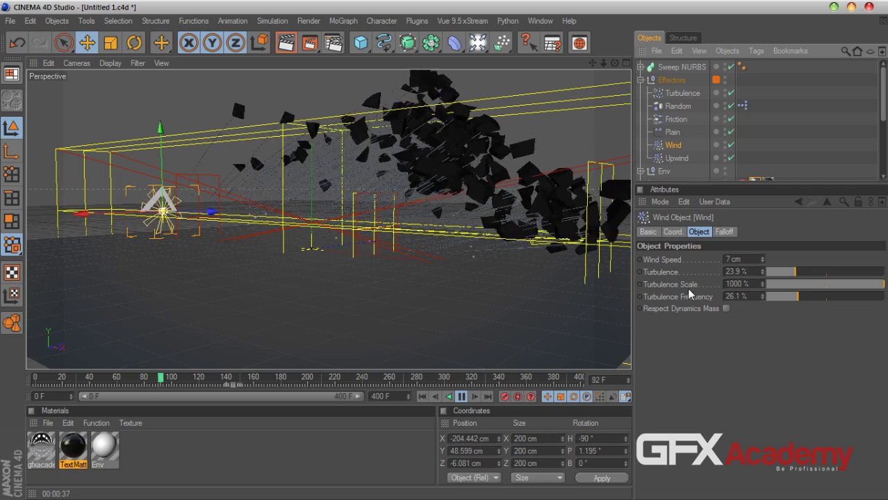
pyautogui.click(682, 95)
pyautogui.click(741, 259)
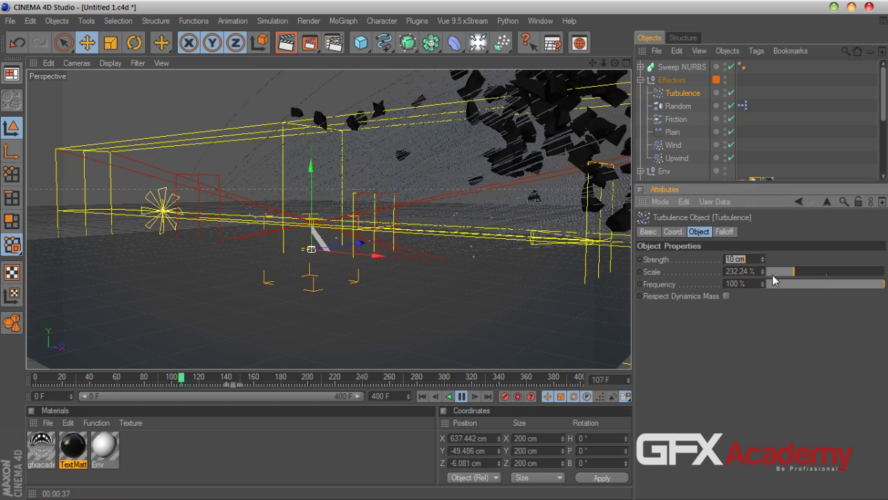
pyautogui.click(772, 273)
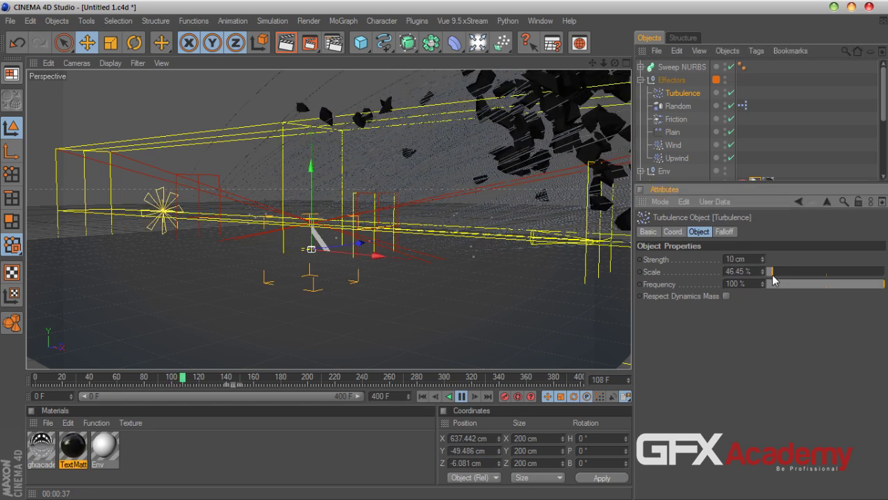
pyautogui.click(423, 397)
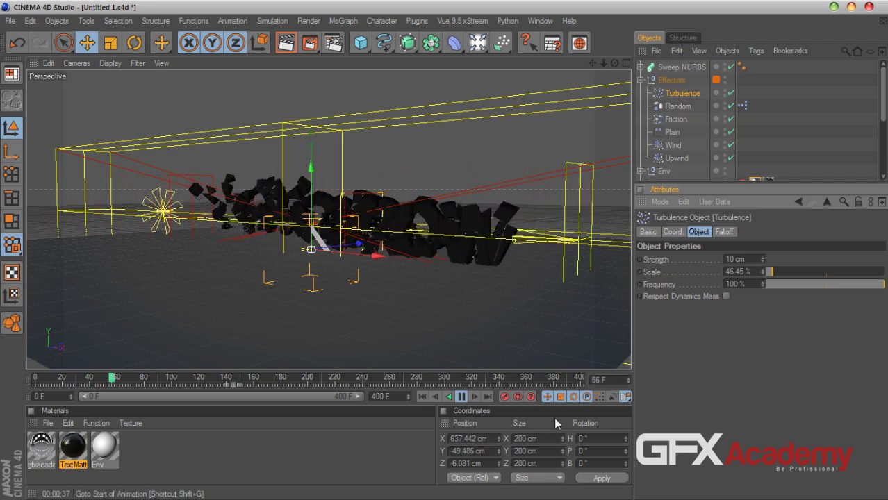
pyautogui.click(751, 259)
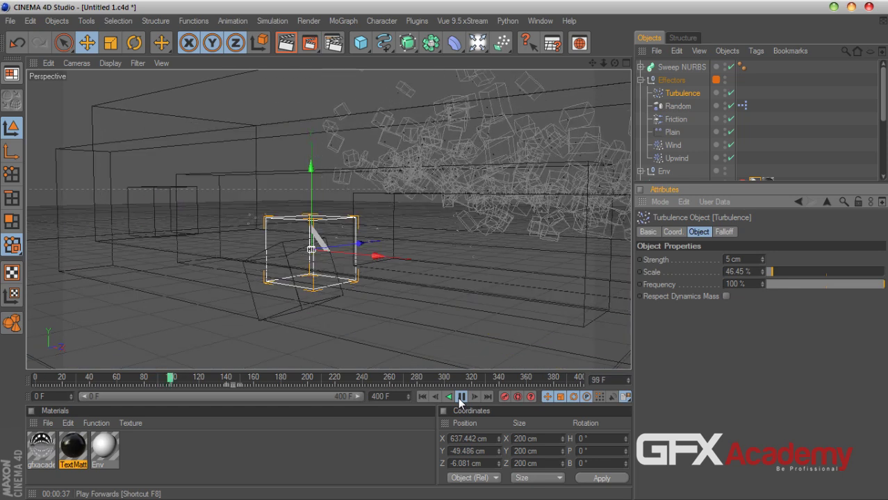
pyautogui.click(460, 397)
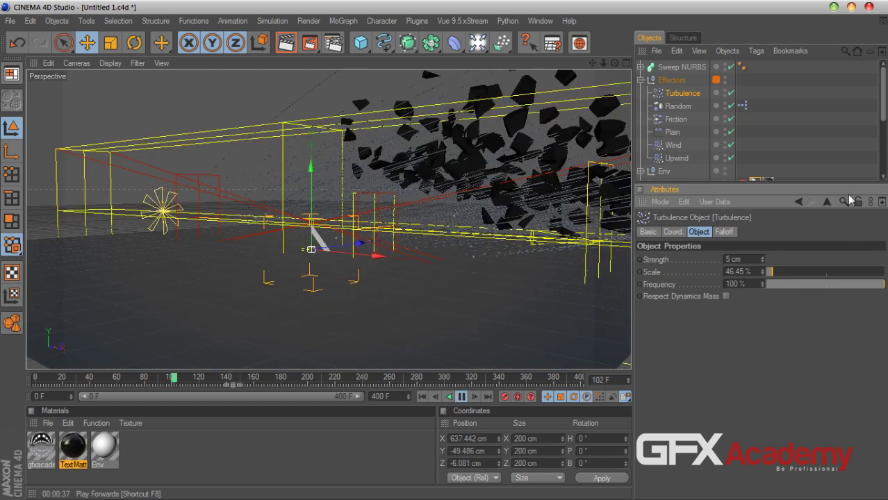
# Look through the scene's Camera and restart the animation from the first frame
pyautogui.scroll(-1, 826, 180)
pyautogui.click(826, 180)
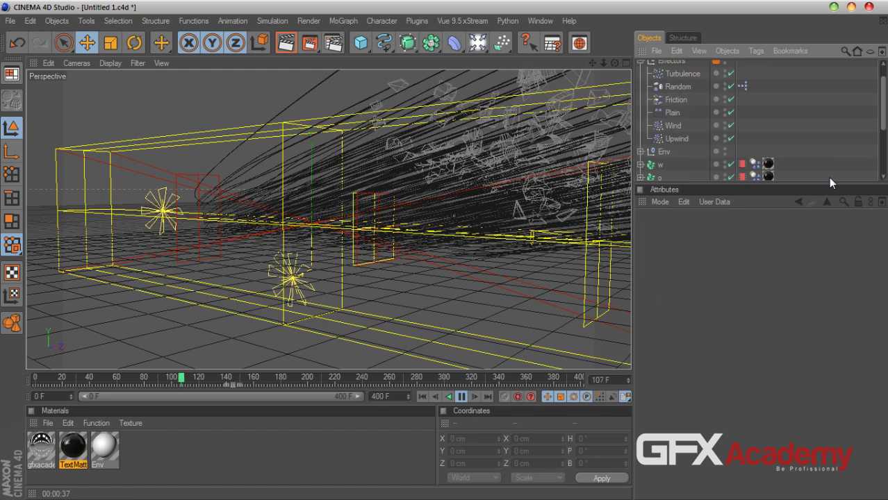
pyautogui.scroll(-4, 820, 166)
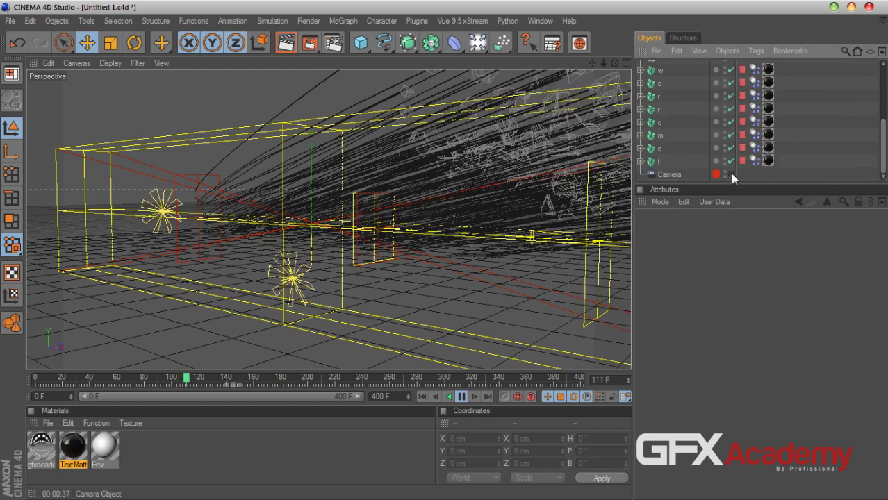
pyautogui.click(730, 173)
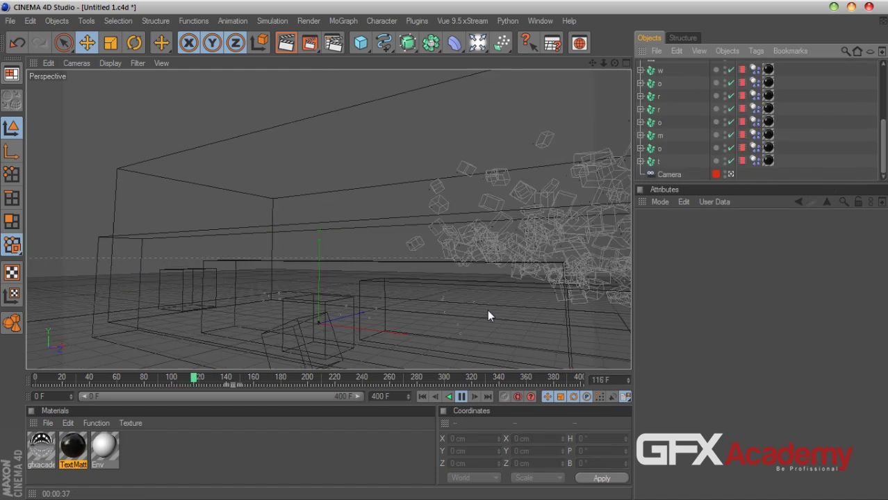
pyautogui.click(461, 396)
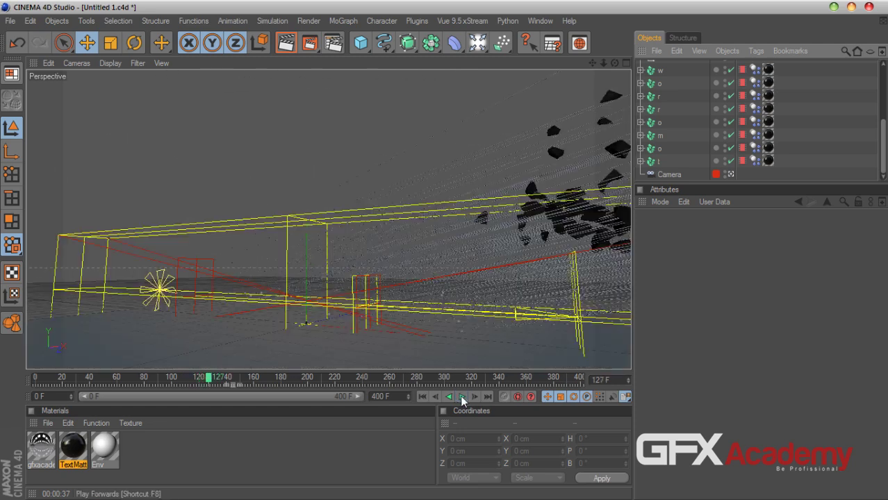
pyautogui.click(421, 396)
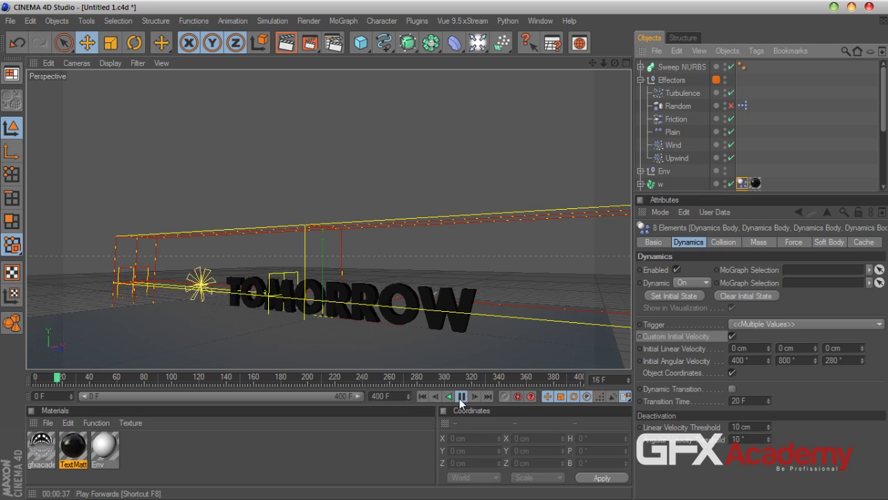
# Review the letters' Initial Angular Velocity values and the Random effector's enabled state, and preview the animation to about frame 77
pyautogui.click(672, 363)
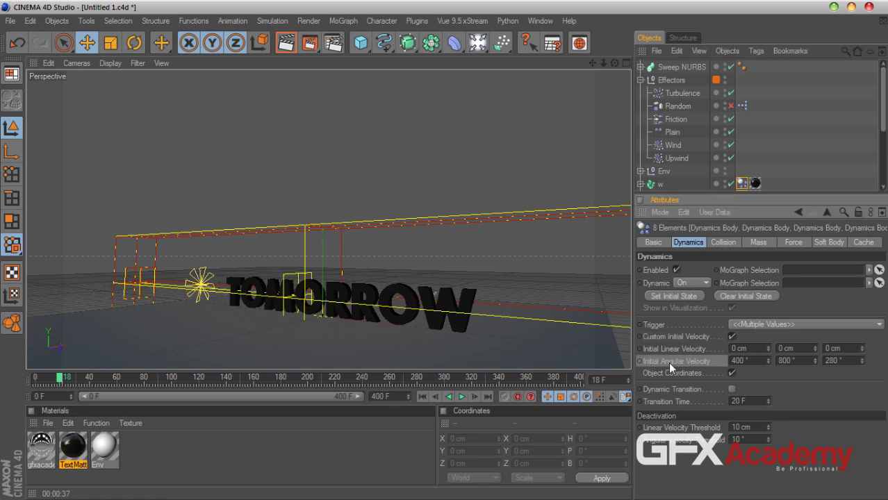
pyautogui.click(761, 361)
pyautogui.press('Tab')
pyautogui.press('Tab')
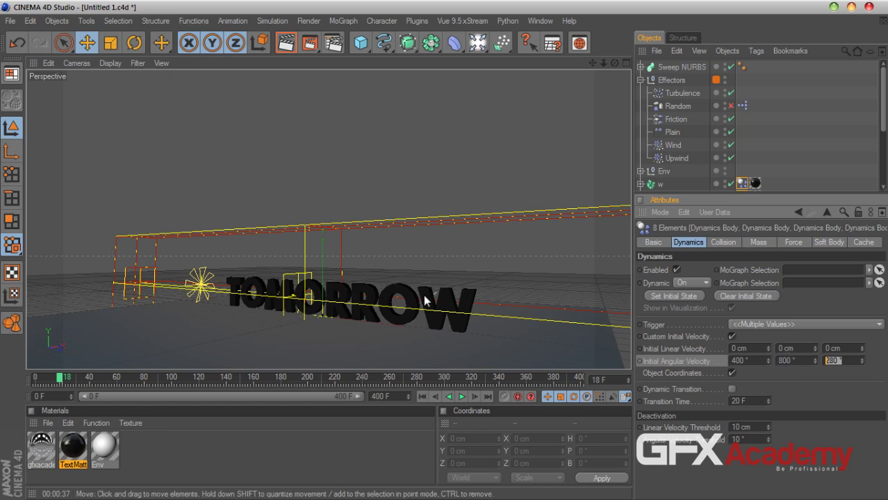
pyautogui.click(730, 105)
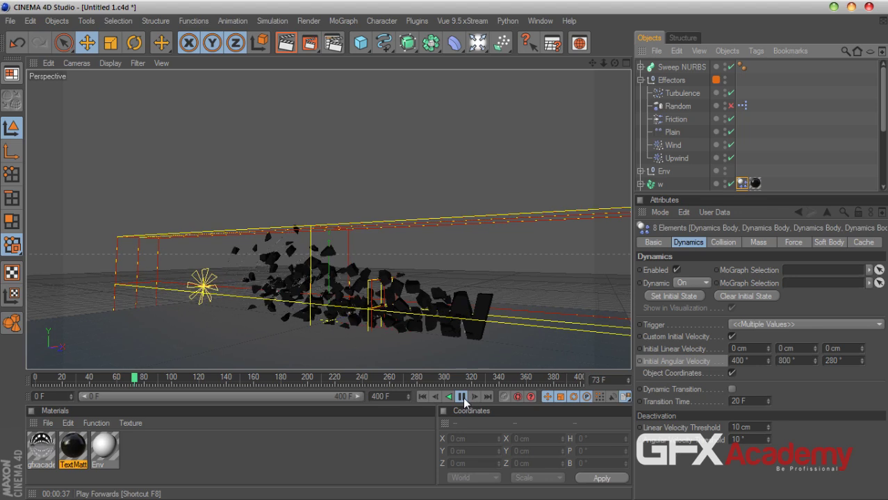
pyautogui.click(461, 397)
# Set the Friction object's Strength to 5 and return to the first frame
pyautogui.click(674, 122)
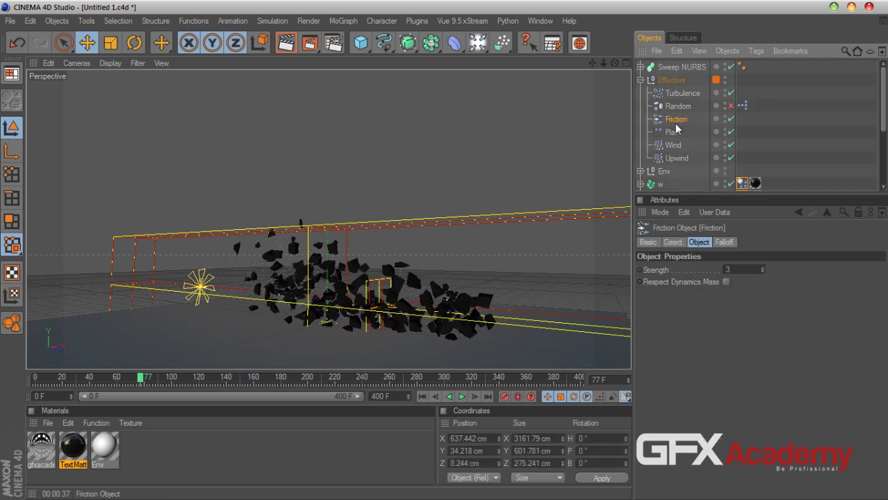
pyautogui.click(741, 270)
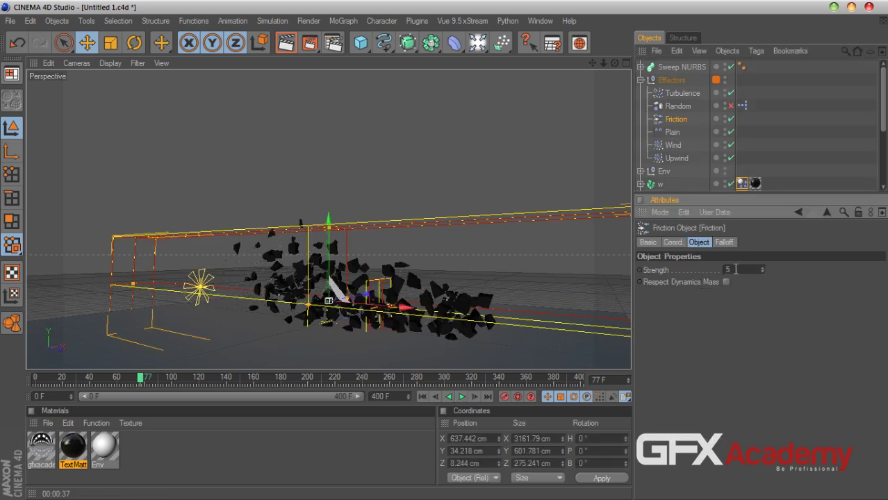
pyautogui.click(432, 396)
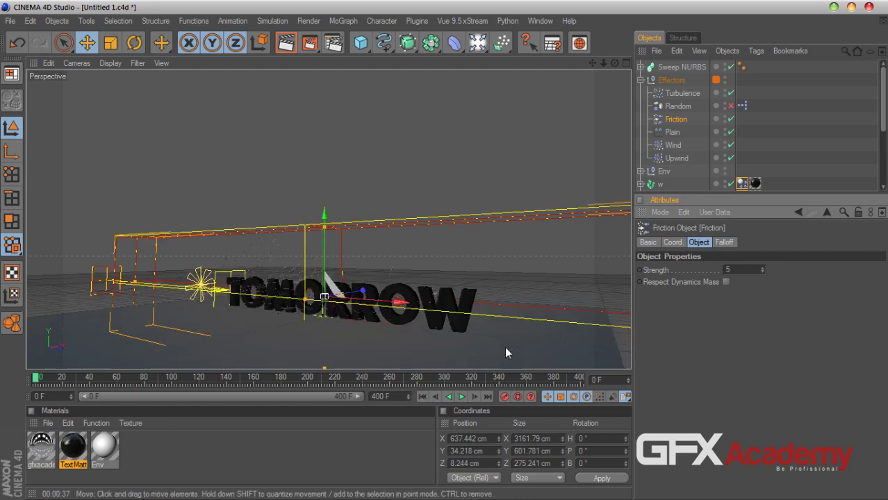
# Play the animation to frame 138, render that frame to the Picture Viewer and close the viewer
pyautogui.click(461, 396)
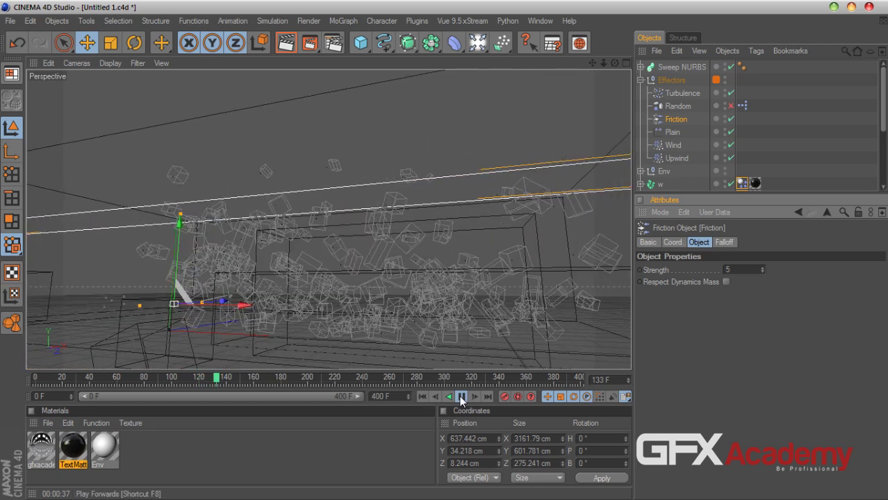
pyautogui.click(461, 397)
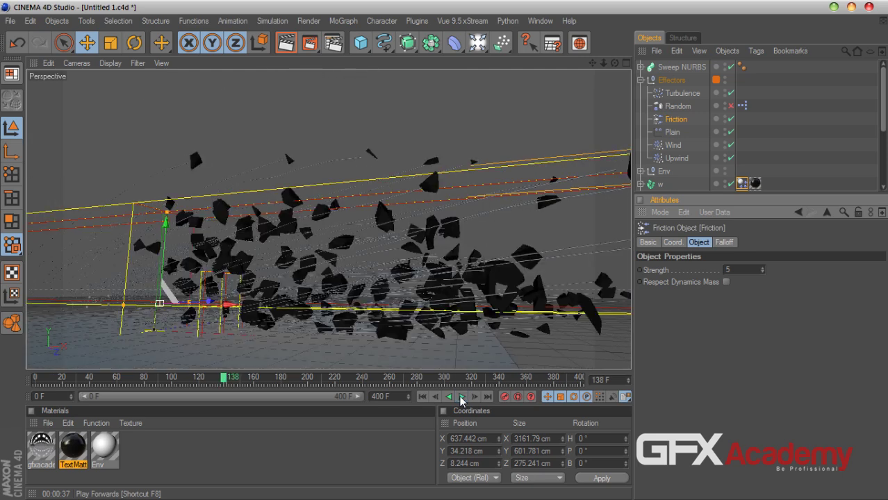
pyautogui.click(309, 43)
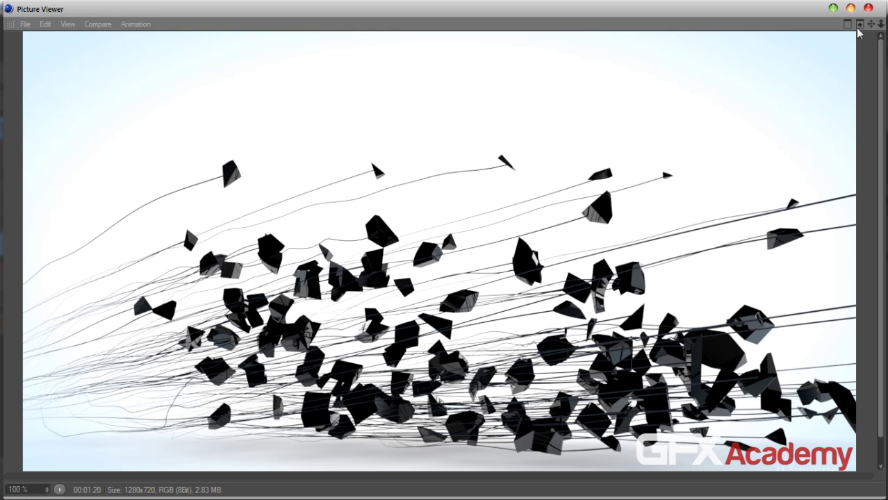
pyautogui.click(868, 8)
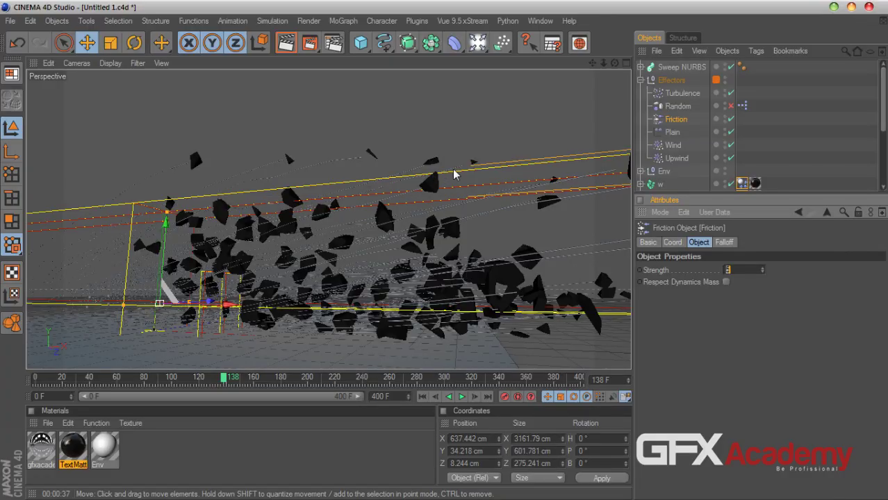
# Create a new material with the Color channel disabled and a Fresnel texture in an enabled Luminance channel
pyautogui.doubleClick(165, 454)
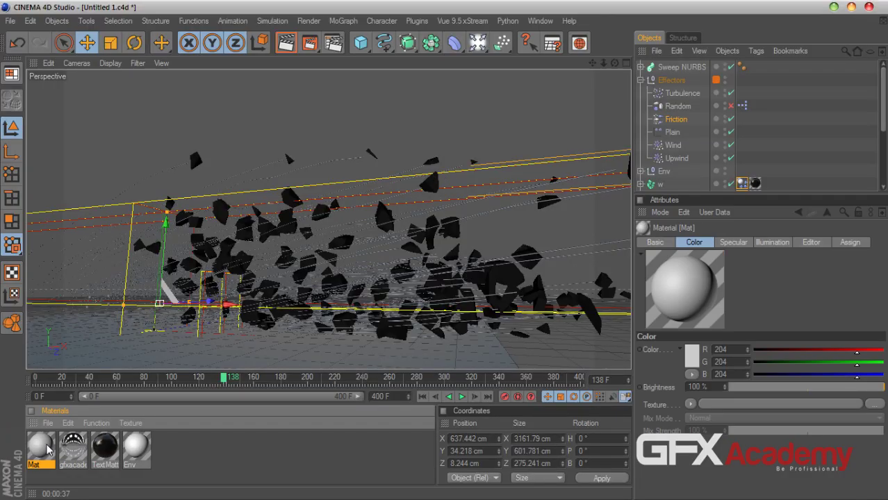
pyautogui.moveTo(322, 95); pyautogui.dragTo(489, 72)
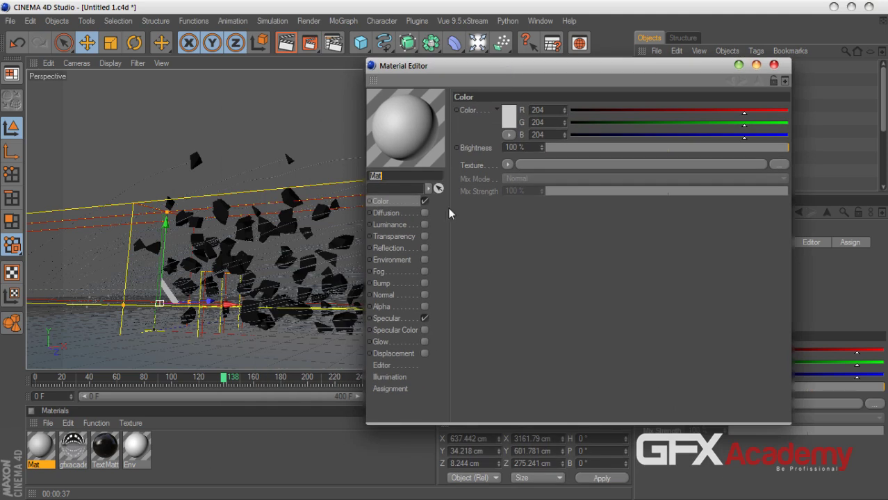
pyautogui.click(424, 201)
pyautogui.click(417, 225)
pyautogui.click(425, 224)
pyautogui.click(507, 165)
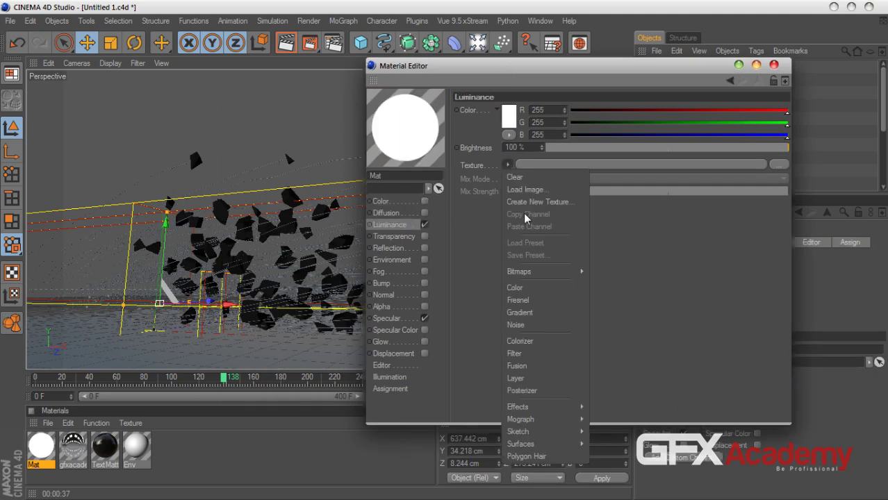
pyautogui.click(525, 310)
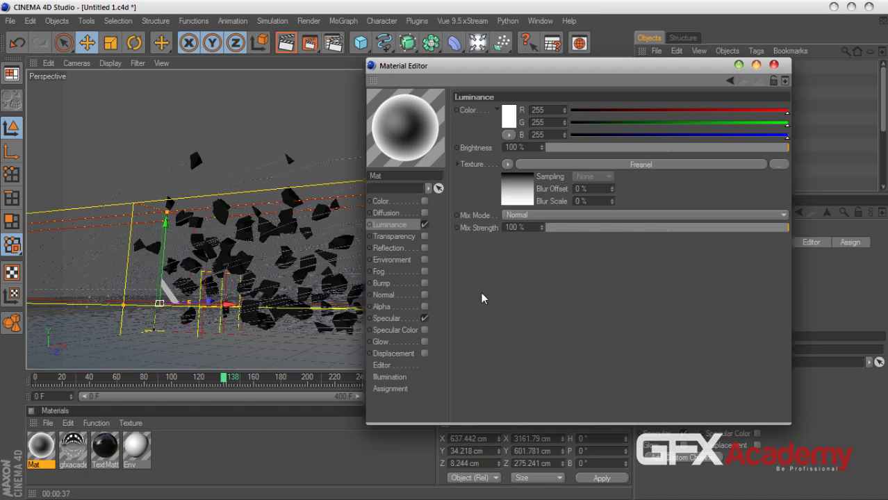
# Darken the Fresnel gradient's white end to a mid grey and set its black end to dark grey, RGB 65, 65, 65
pyautogui.click(534, 194)
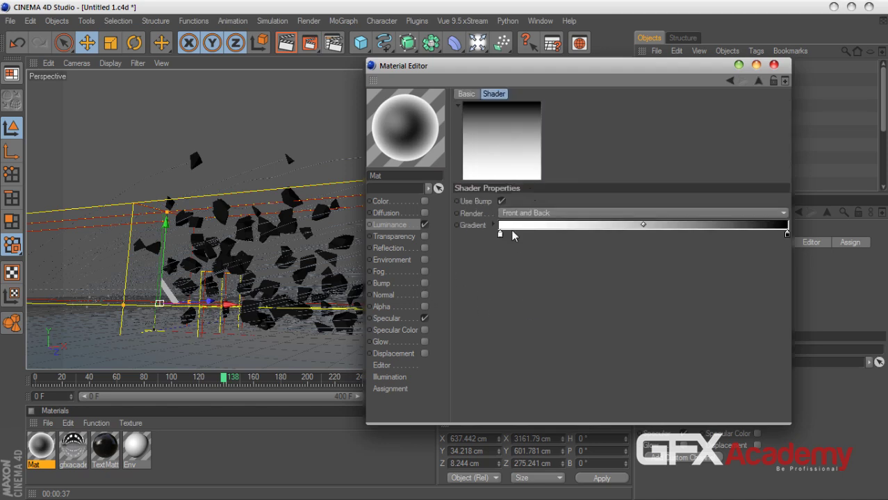
pyautogui.doubleClick(500, 237)
pyautogui.moveTo(431, 226); pyautogui.dragTo(408, 215)
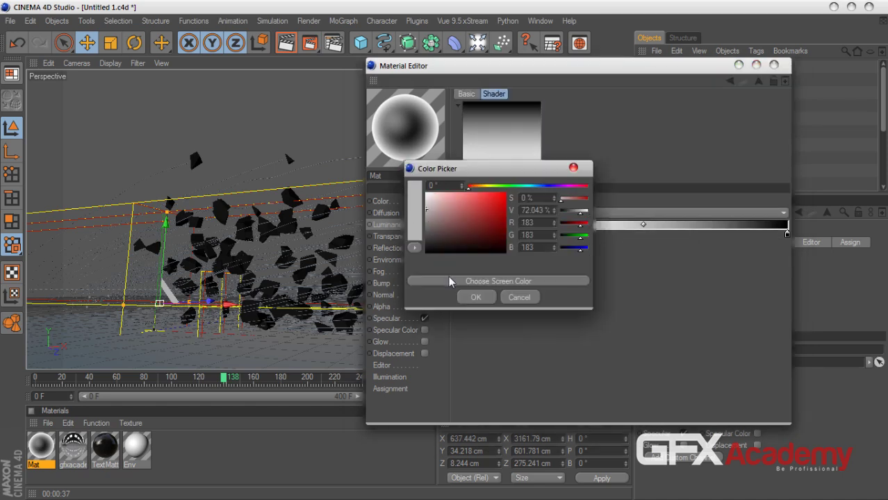
pyautogui.click(465, 297)
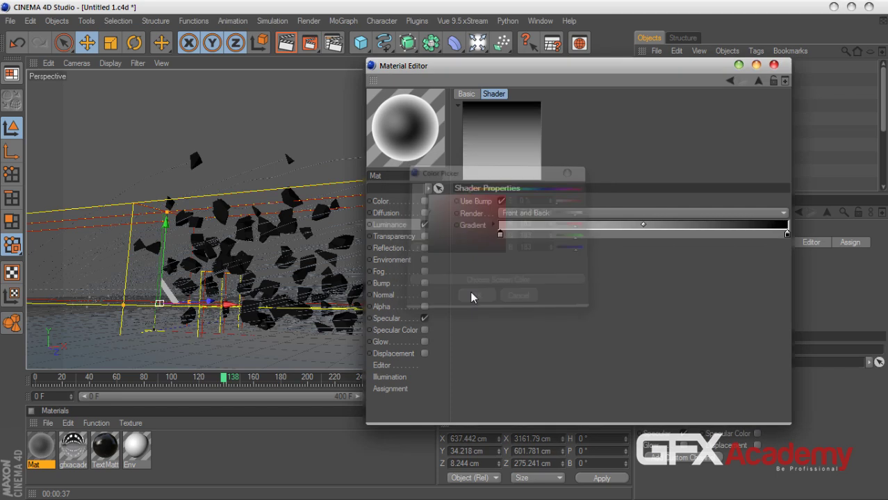
pyautogui.doubleClick(787, 235)
pyautogui.moveTo(722, 233); pyautogui.dragTo(703, 241)
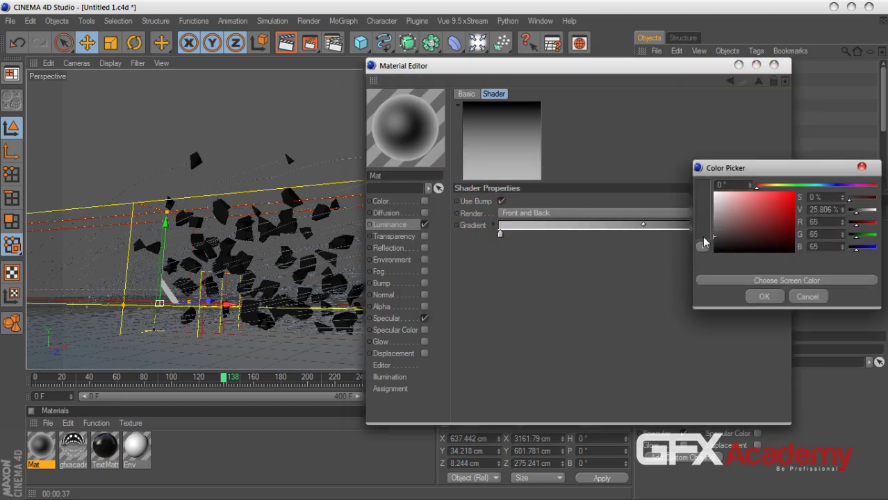
pyautogui.click(755, 296)
pyautogui.doubleClick(500, 234)
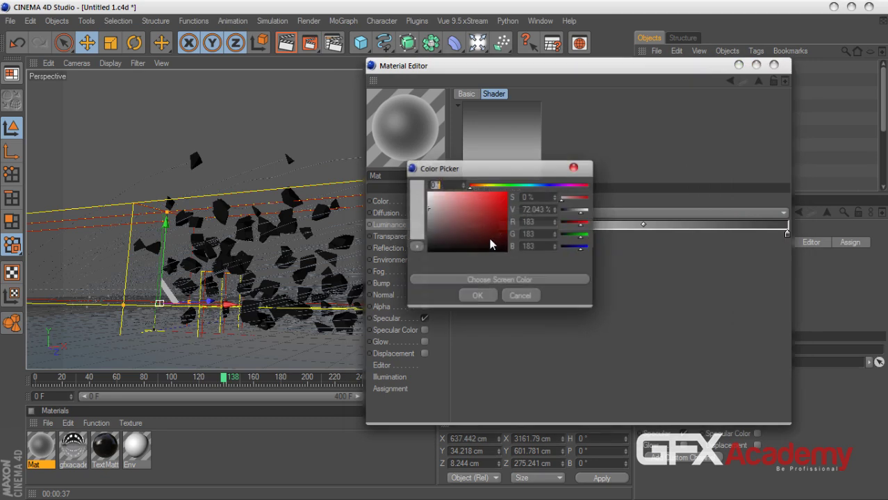
pyautogui.click(474, 296)
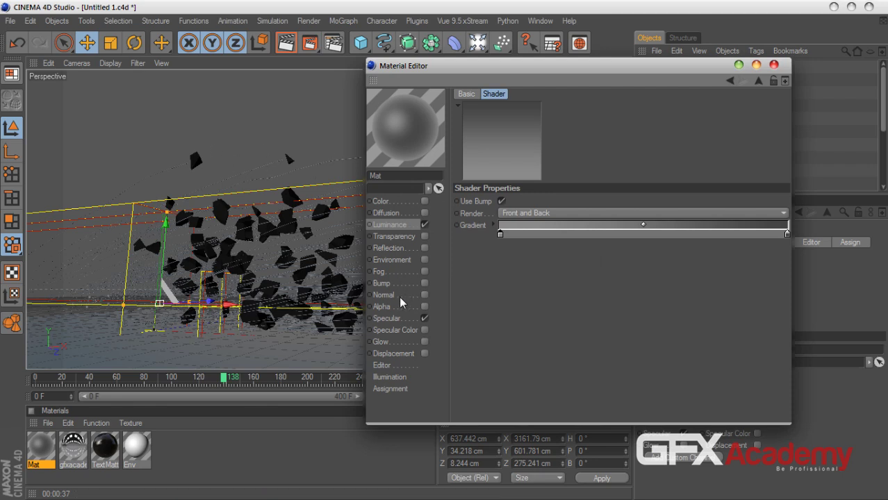
# Enable the material's Environment channel with a Lumas effect texture and set the channel's brightness to 35%
pyautogui.click(399, 261)
pyautogui.click(425, 260)
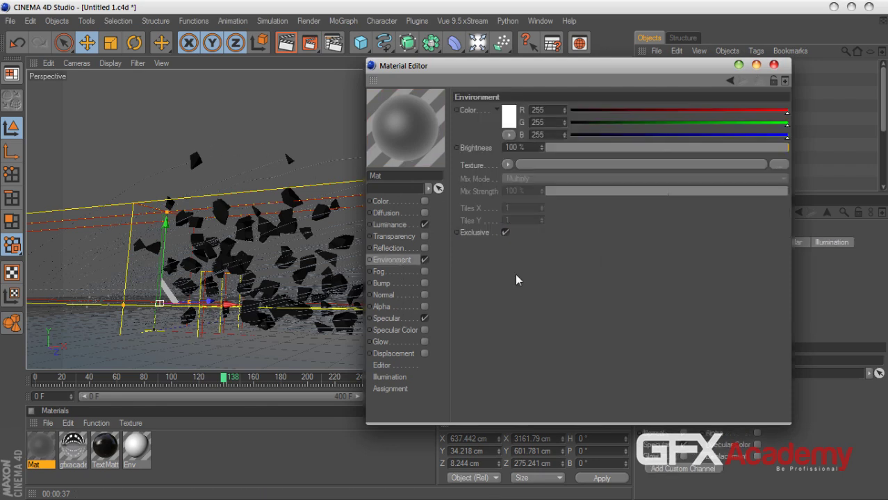
pyautogui.click(508, 165)
pyautogui.moveTo(547, 411)
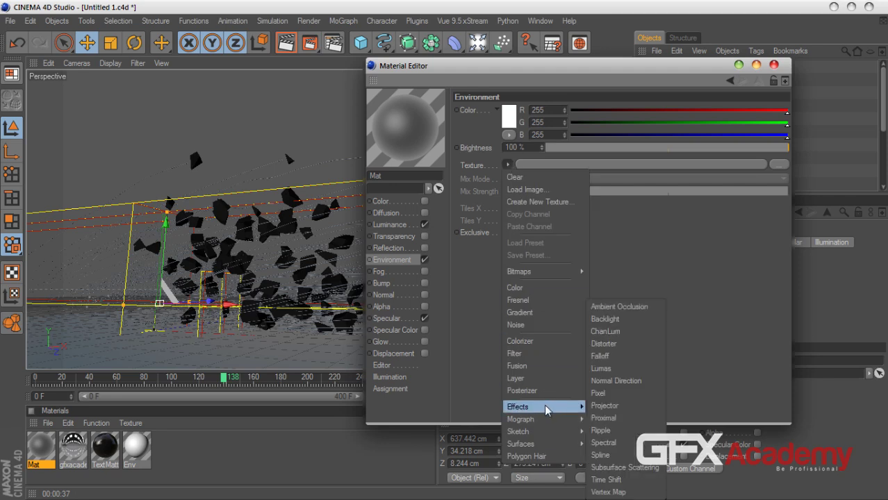
pyautogui.click(602, 368)
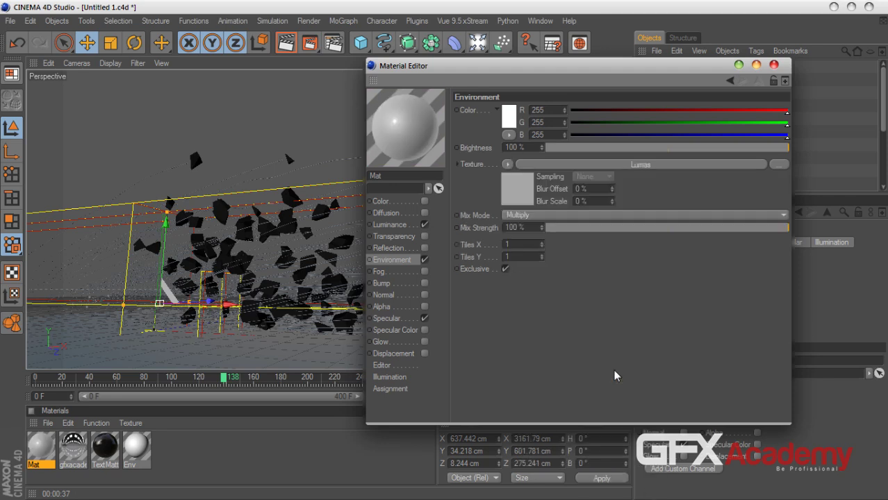
pyautogui.click(520, 195)
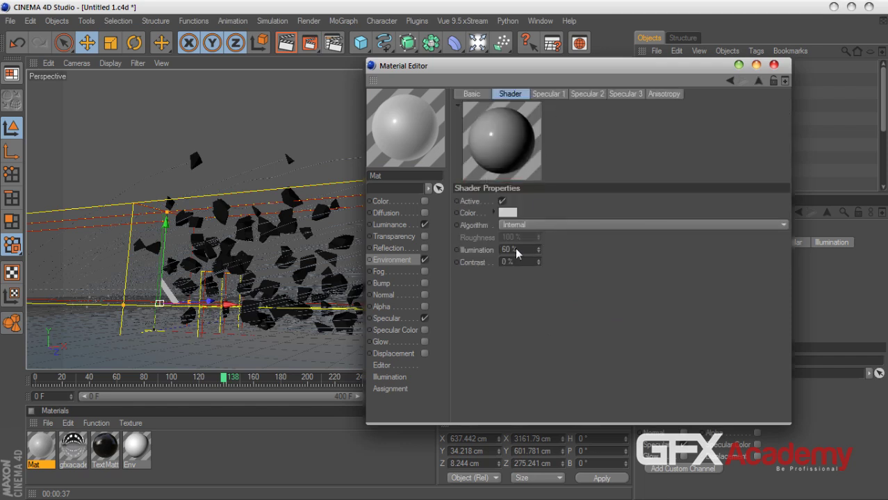
pyautogui.click(405, 263)
pyautogui.moveTo(692, 151)
pyautogui.mouseDown()
pyautogui.moveTo(611, 148)
pyautogui.moveTo(631, 147)
pyautogui.mouseUp()
# Inspect the material's preview sphere enlarged in a separate window, and close that window
pyautogui.rightClick(419, 130)
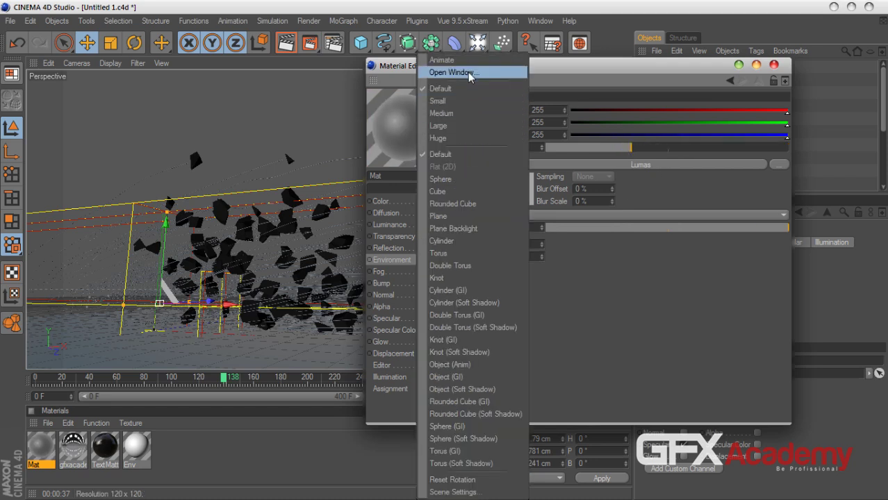
pyautogui.click(451, 72)
pyautogui.moveTo(507, 117); pyautogui.dragTo(847, 461)
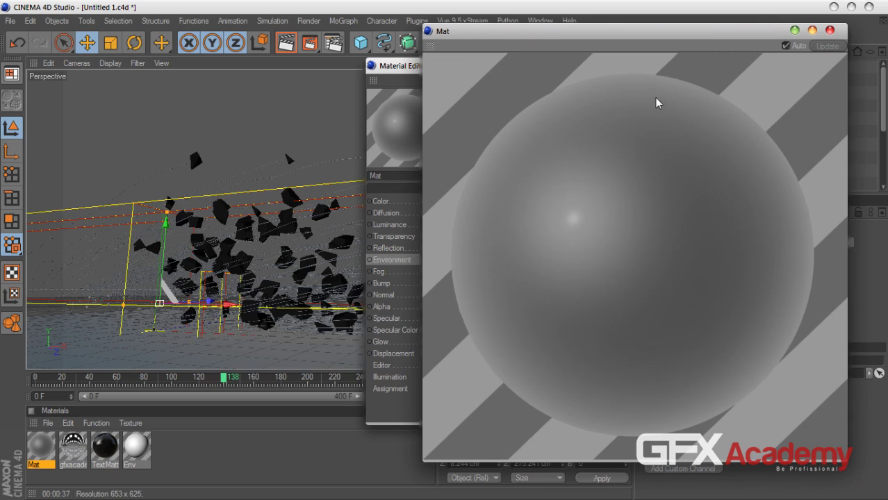
pyautogui.click(829, 30)
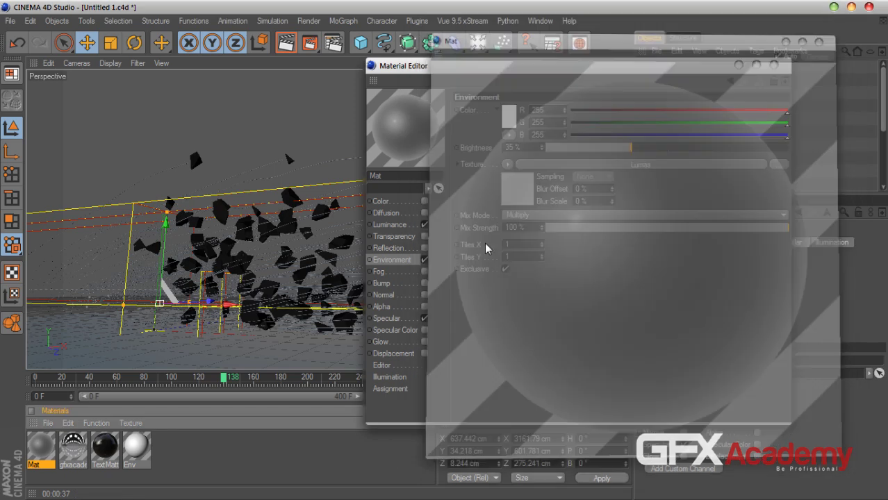
# Enable the material's Reflection channel with 5% brightness and close the Material Editor
pyautogui.click(403, 238)
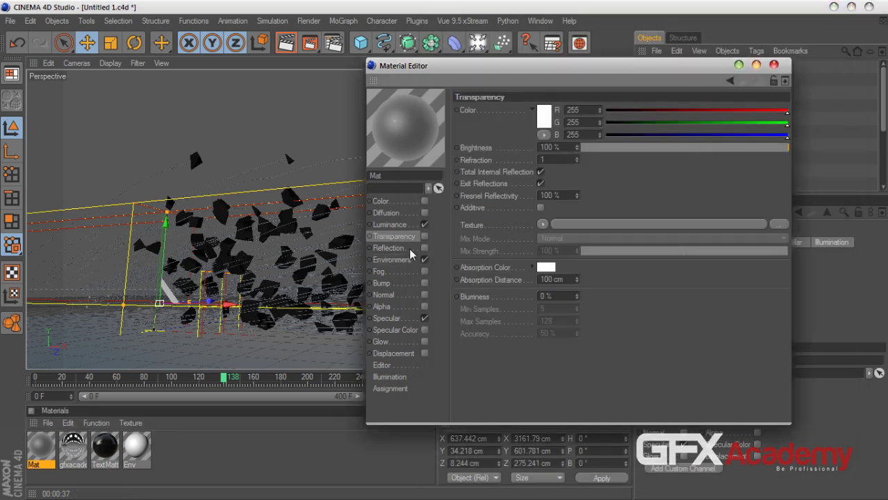
pyautogui.click(410, 252)
pyautogui.click(424, 248)
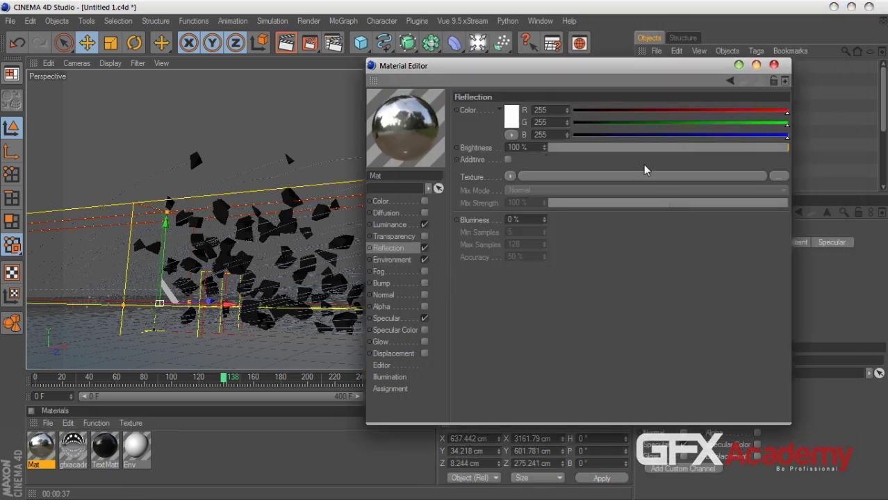
pyautogui.click(582, 148)
pyautogui.moveTo(583, 152); pyautogui.dragTo(563, 151)
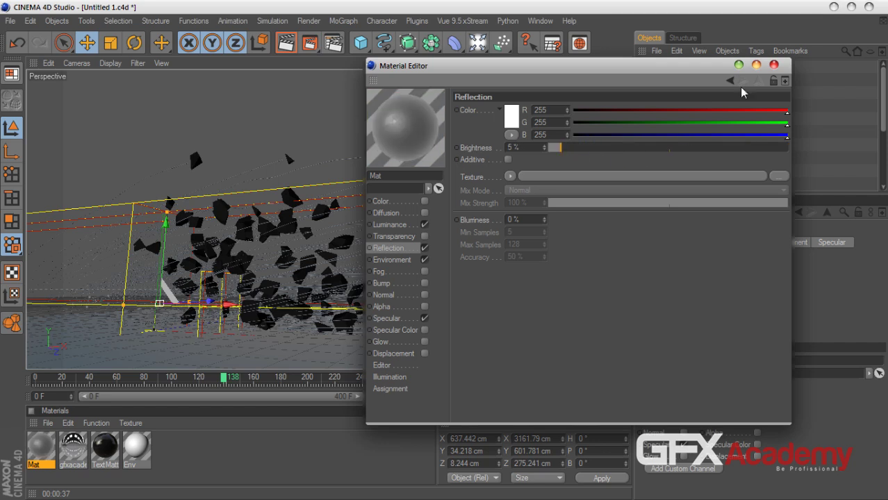
pyautogui.click(773, 65)
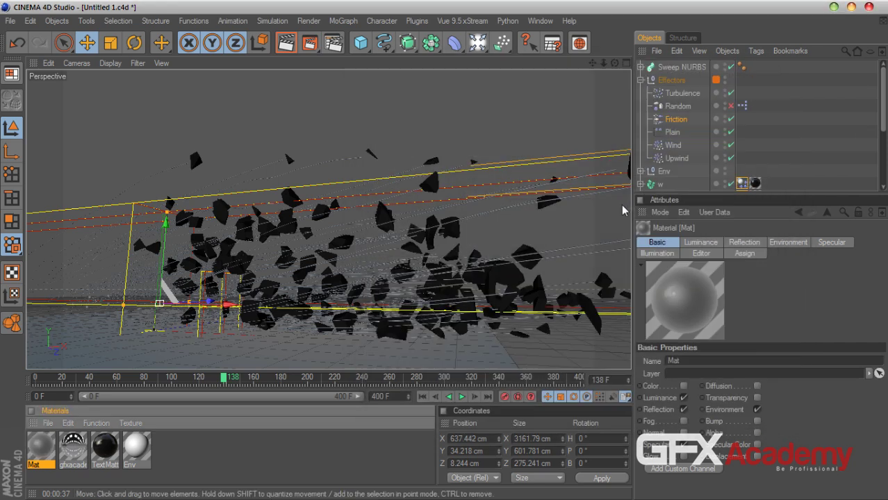
# Collapse the Effectors group, assign the new material to the Sweep NURBS and render frame 138 to the Picture Viewer
pyautogui.click(641, 80)
pyautogui.moveTo(33, 453); pyautogui.dragTo(678, 67)
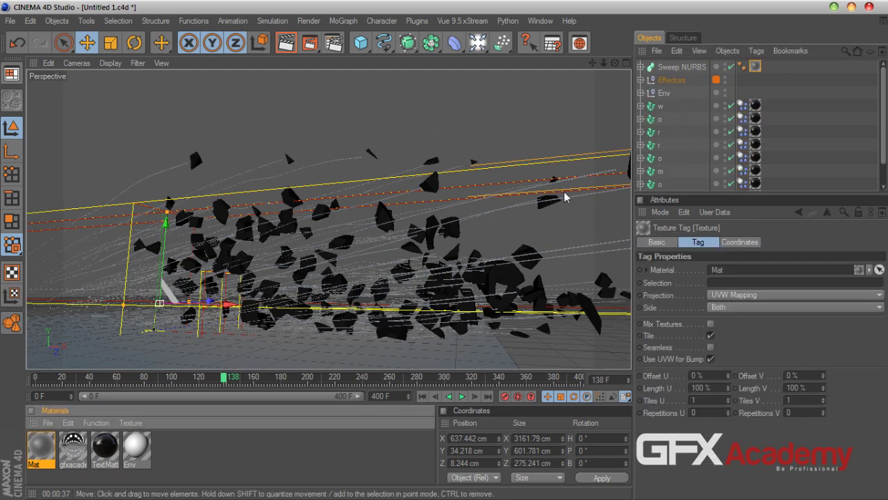
pyautogui.click(309, 42)
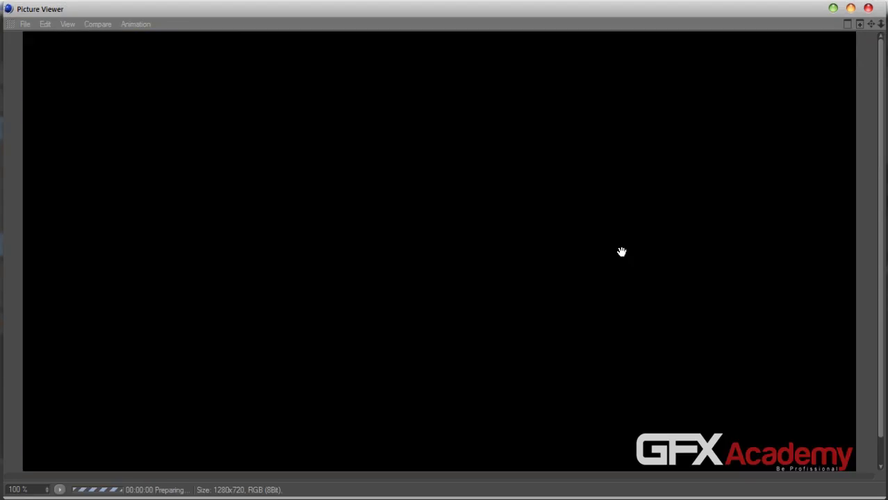